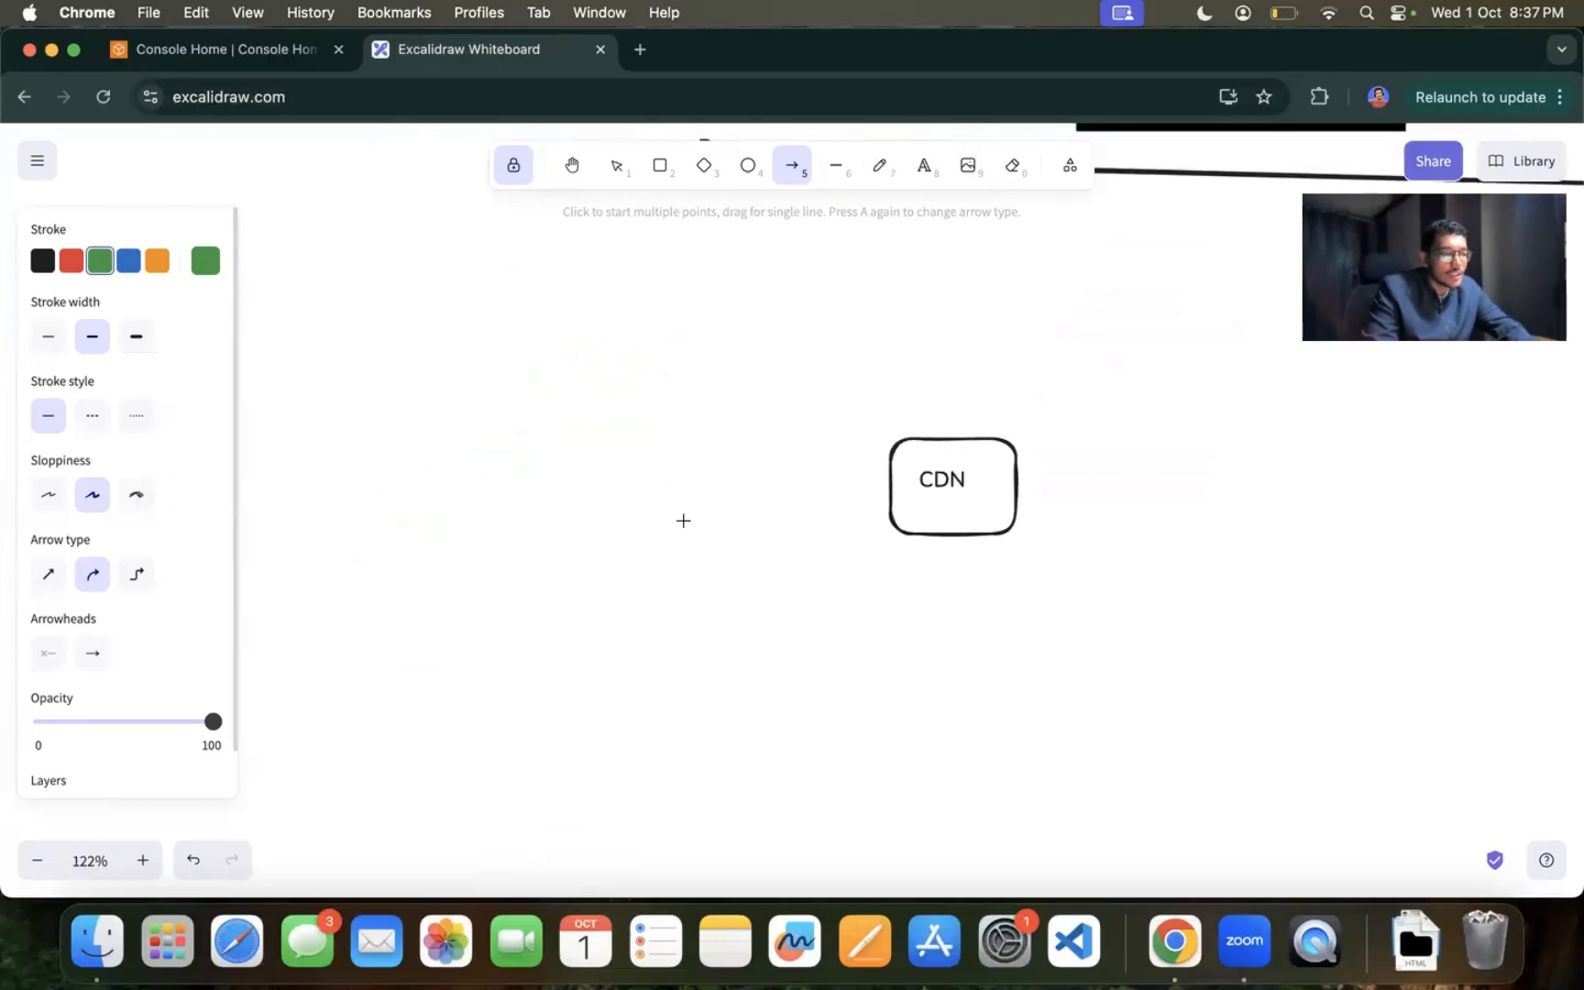
Step: Duplicate the Pune user icon and place the copy below and to the left of the lower CDN box
scroll(682, 520, up, 5)
click(617, 184)
click(715, 305)
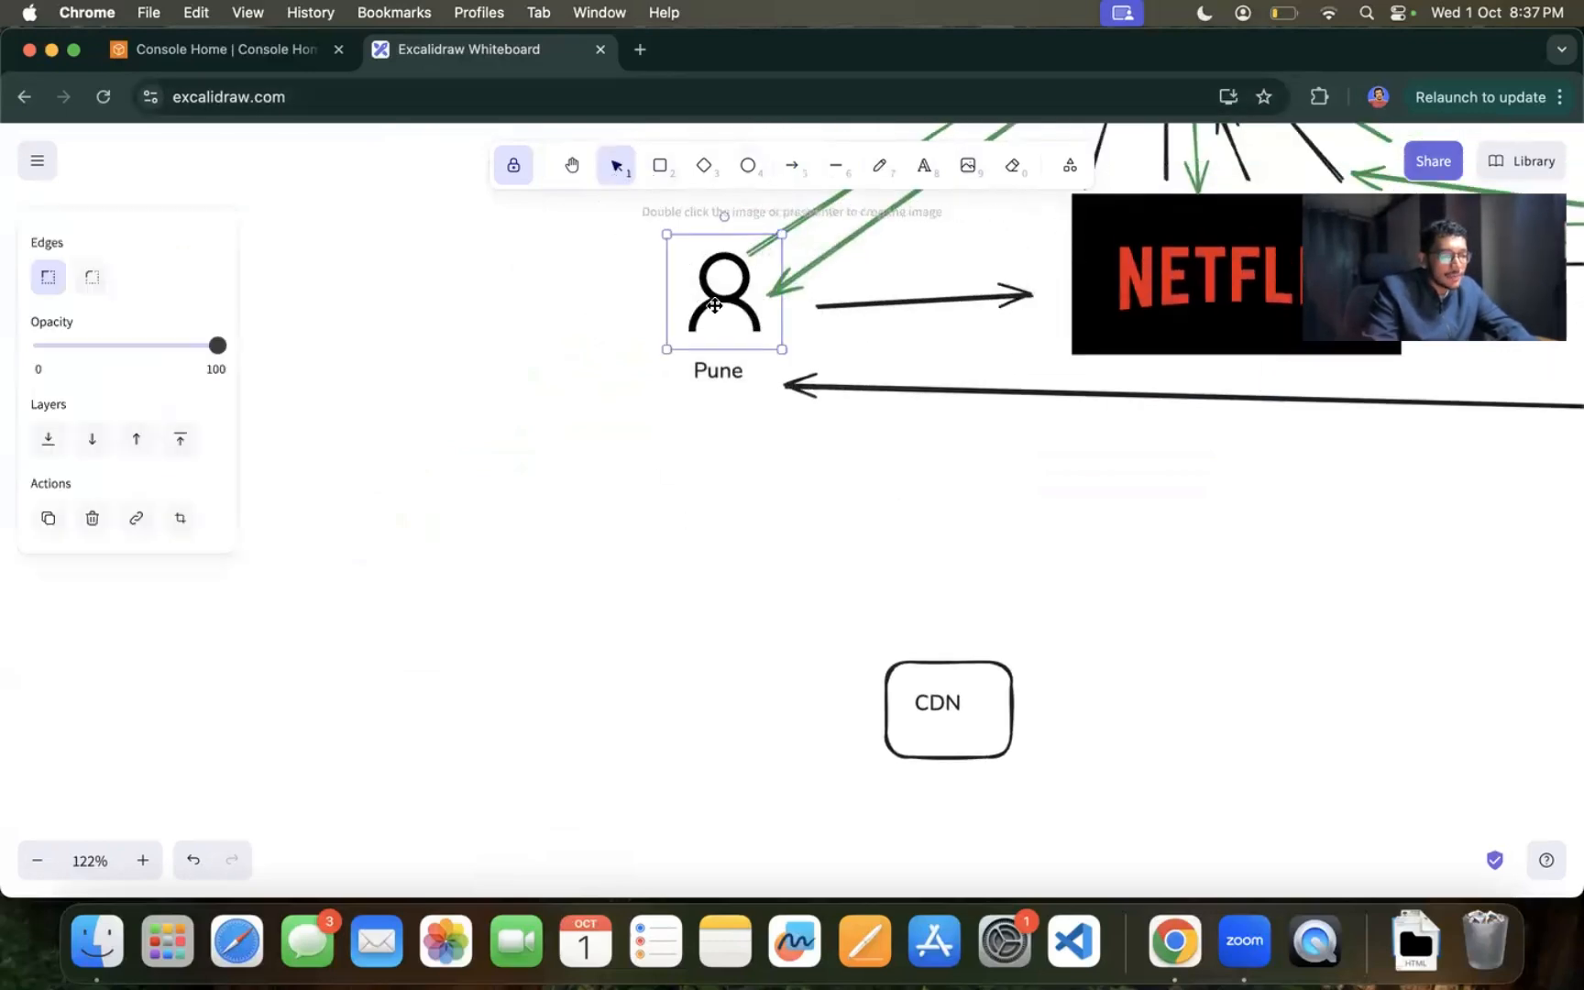
mouse_move(715, 305)
mouse_down()
mouse_move(608, 894)
mouse_move(566, 874)
mouse_up()
scroll(565, 873, down, 4)
click(828, 796)
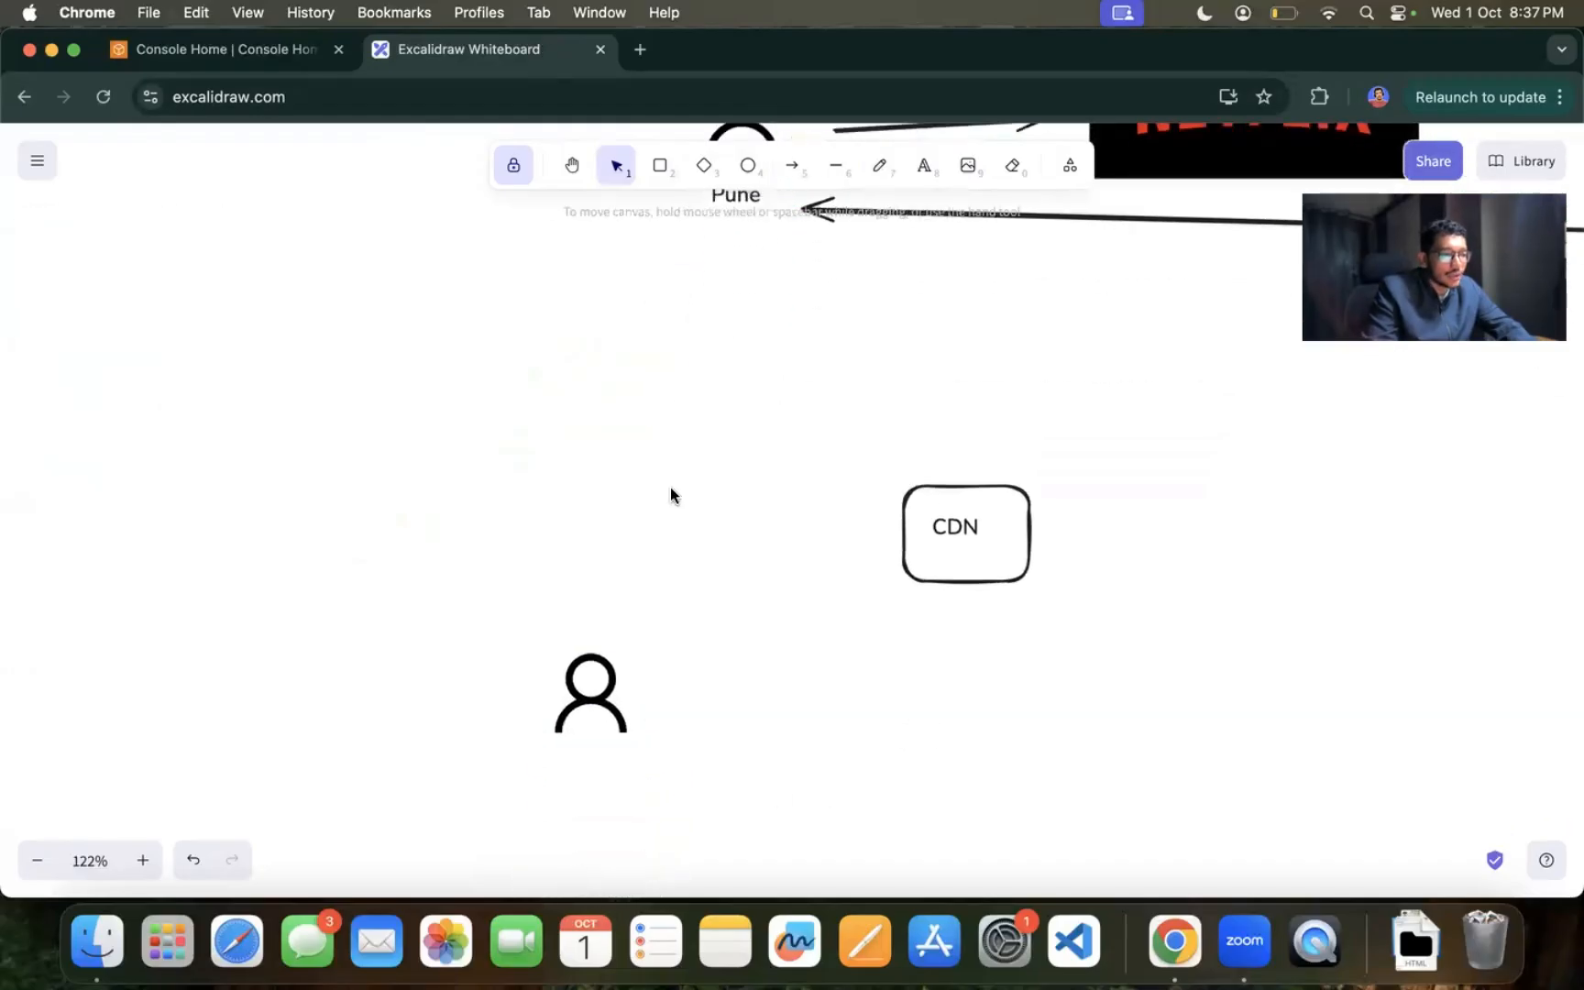
Step: Draw black arrows from the new user icon to the lower CDN box and from that box up to the Netflix image
key(a)
mouse_move(598, 775)
mouse_down()
mouse_move(870, 648)
mouse_move(996, 311)
mouse_up()
scroll(869, 648, up, 2)
scroll(870, 648, right, 2)
scroll(997, 310, up, 2)
scroll(997, 309, right, 3)
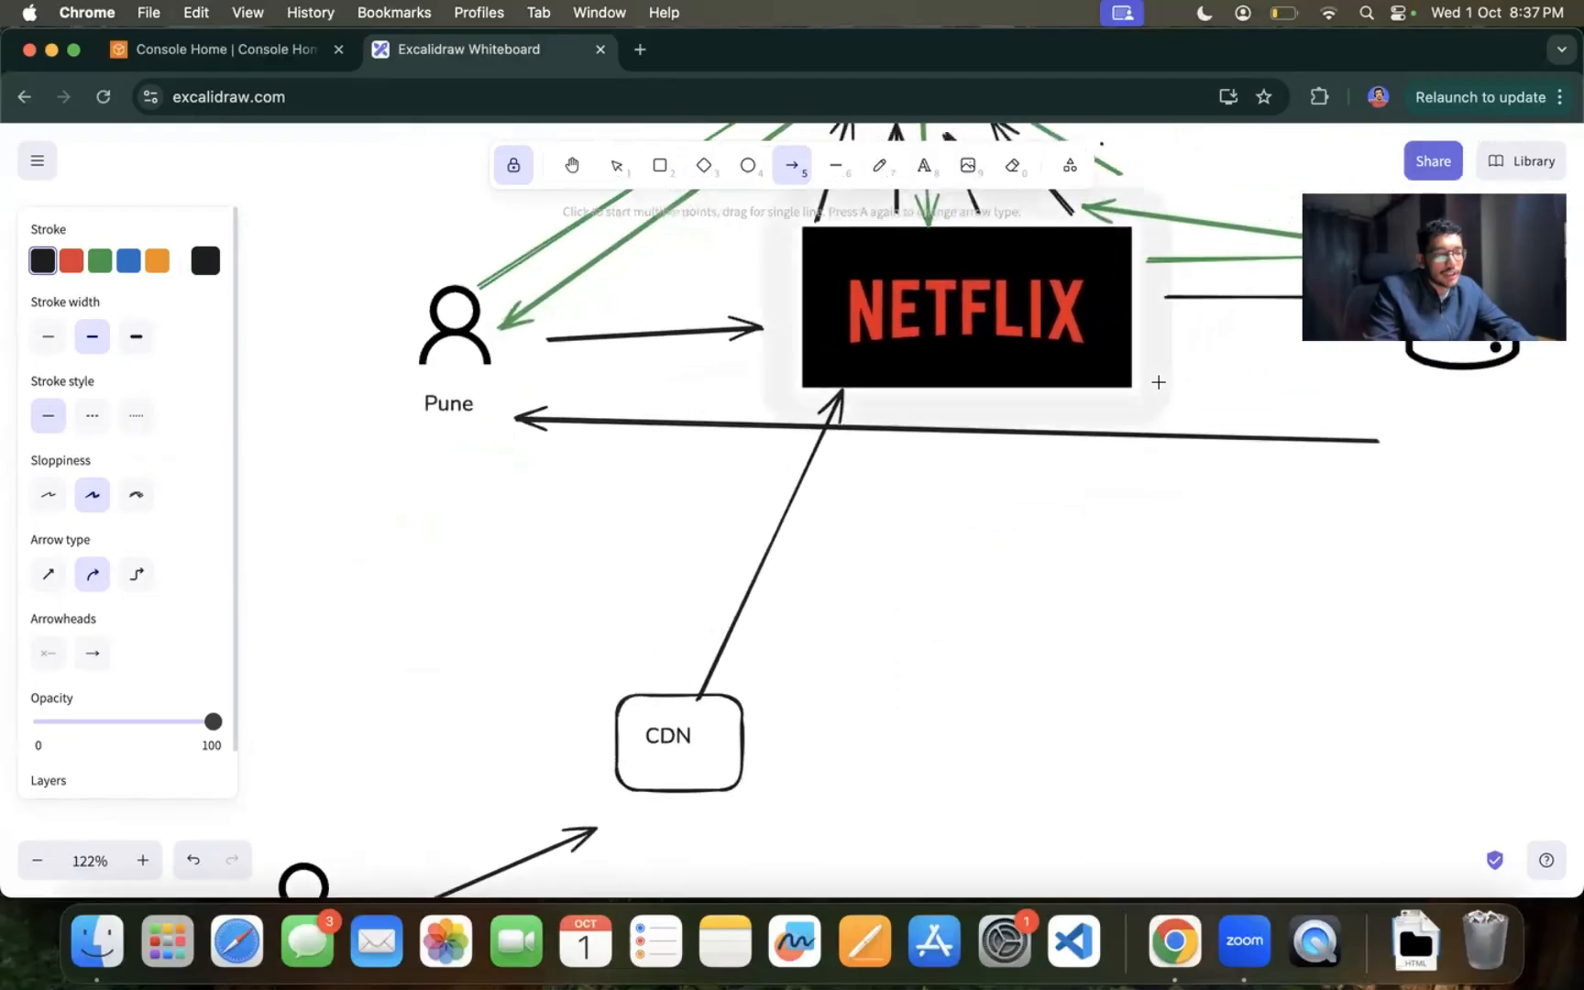
Step: Draw black arrows from Netflix to the database and back, and return arrows from Netflix to the lower CDN box and on to the new user
mouse_move(1157, 383)
mouse_down()
mouse_move(1365, 379)
mouse_move(1145, 408)
mouse_move(1004, 401)
mouse_move(717, 728)
mouse_move(437, 848)
mouse_up()
scroll(717, 728, down, 2)
scroll(717, 728, left, 1)
scroll(437, 848, up, 1)
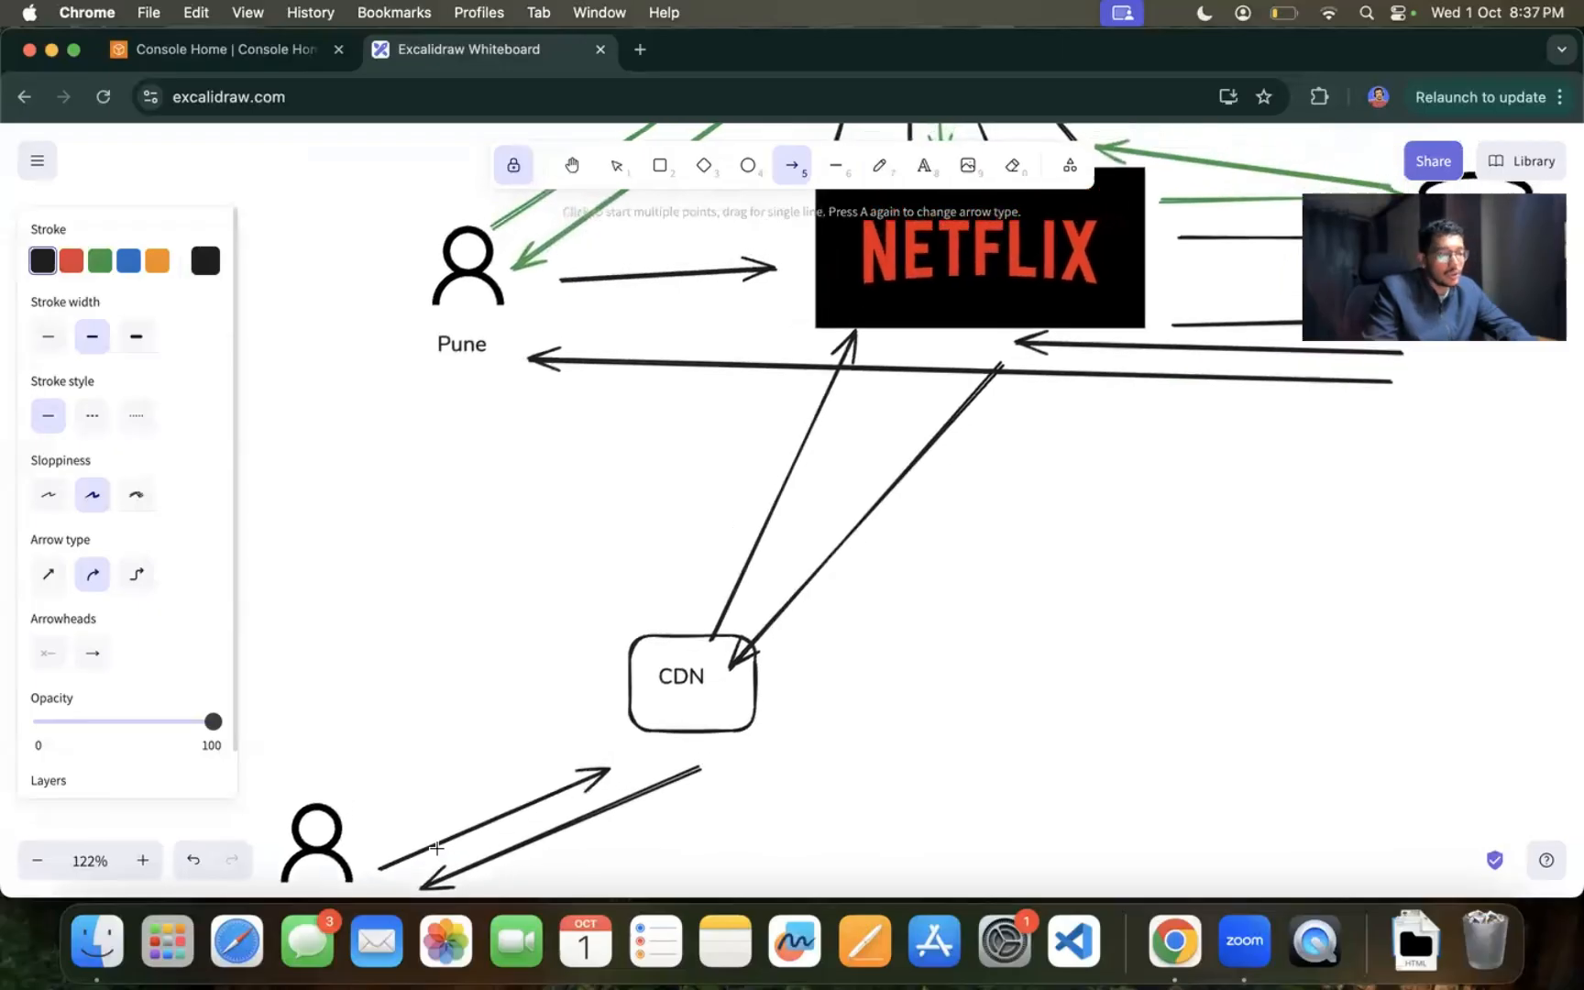
Step: Review the request flow between users, CDN boxes, Netflix and the database, up to the AWS CloudFront logo
scroll(437, 848, down, 3)
scroll(437, 848, left, 1)
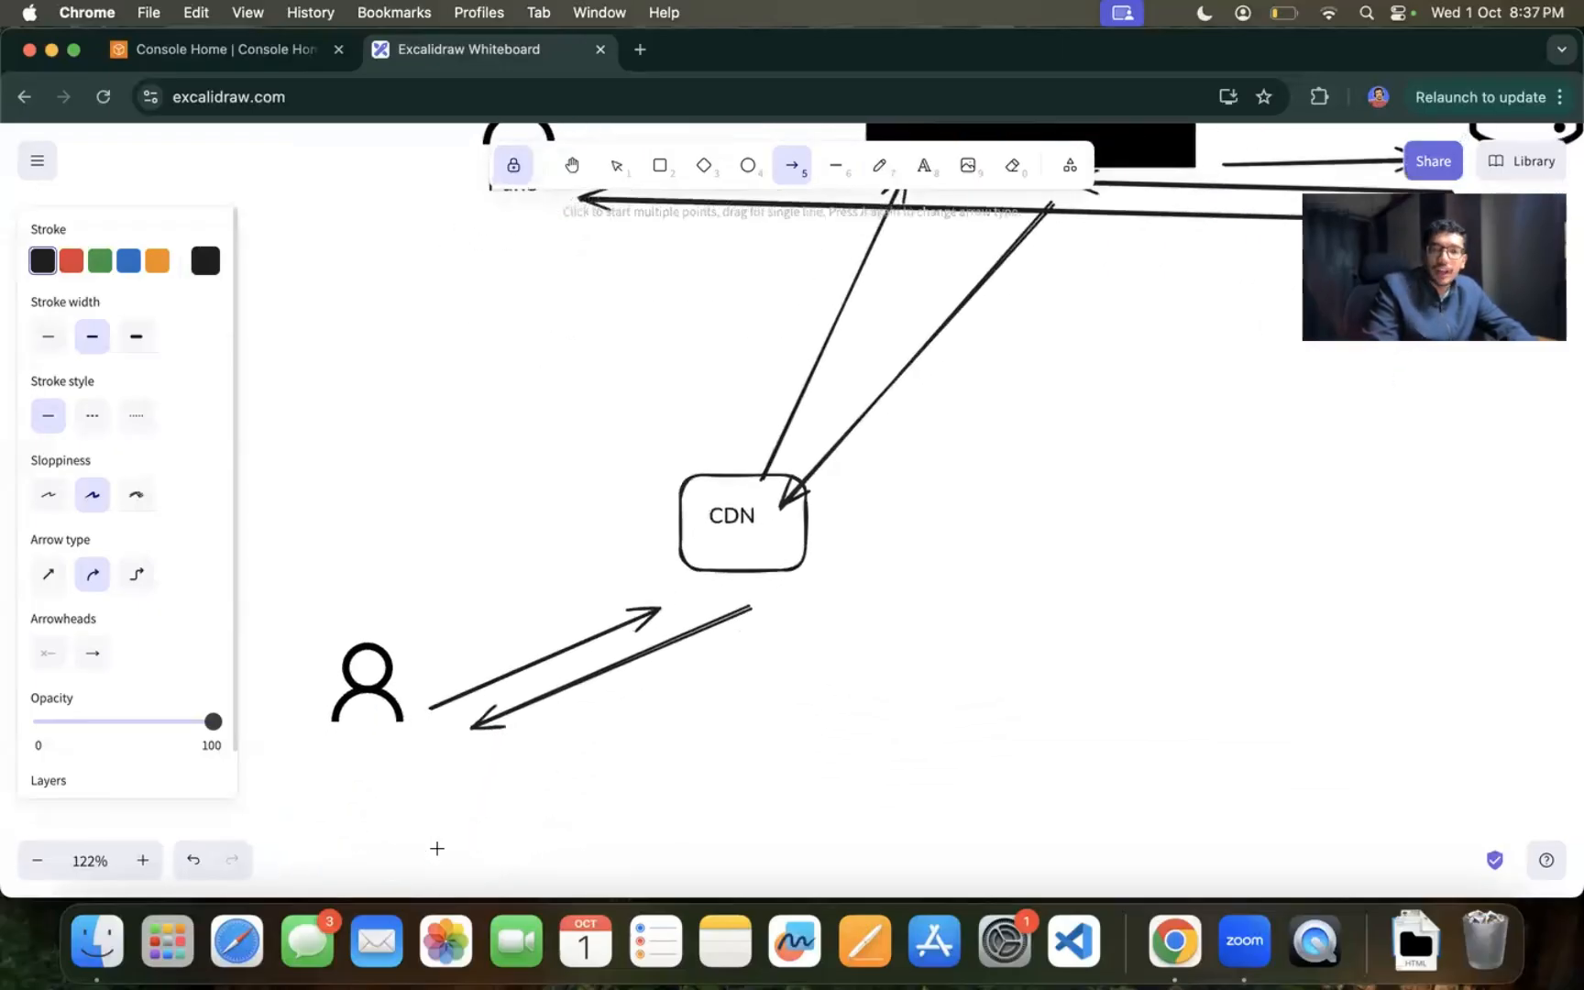
scroll(438, 848, up, 5)
scroll(437, 848, right, 3)
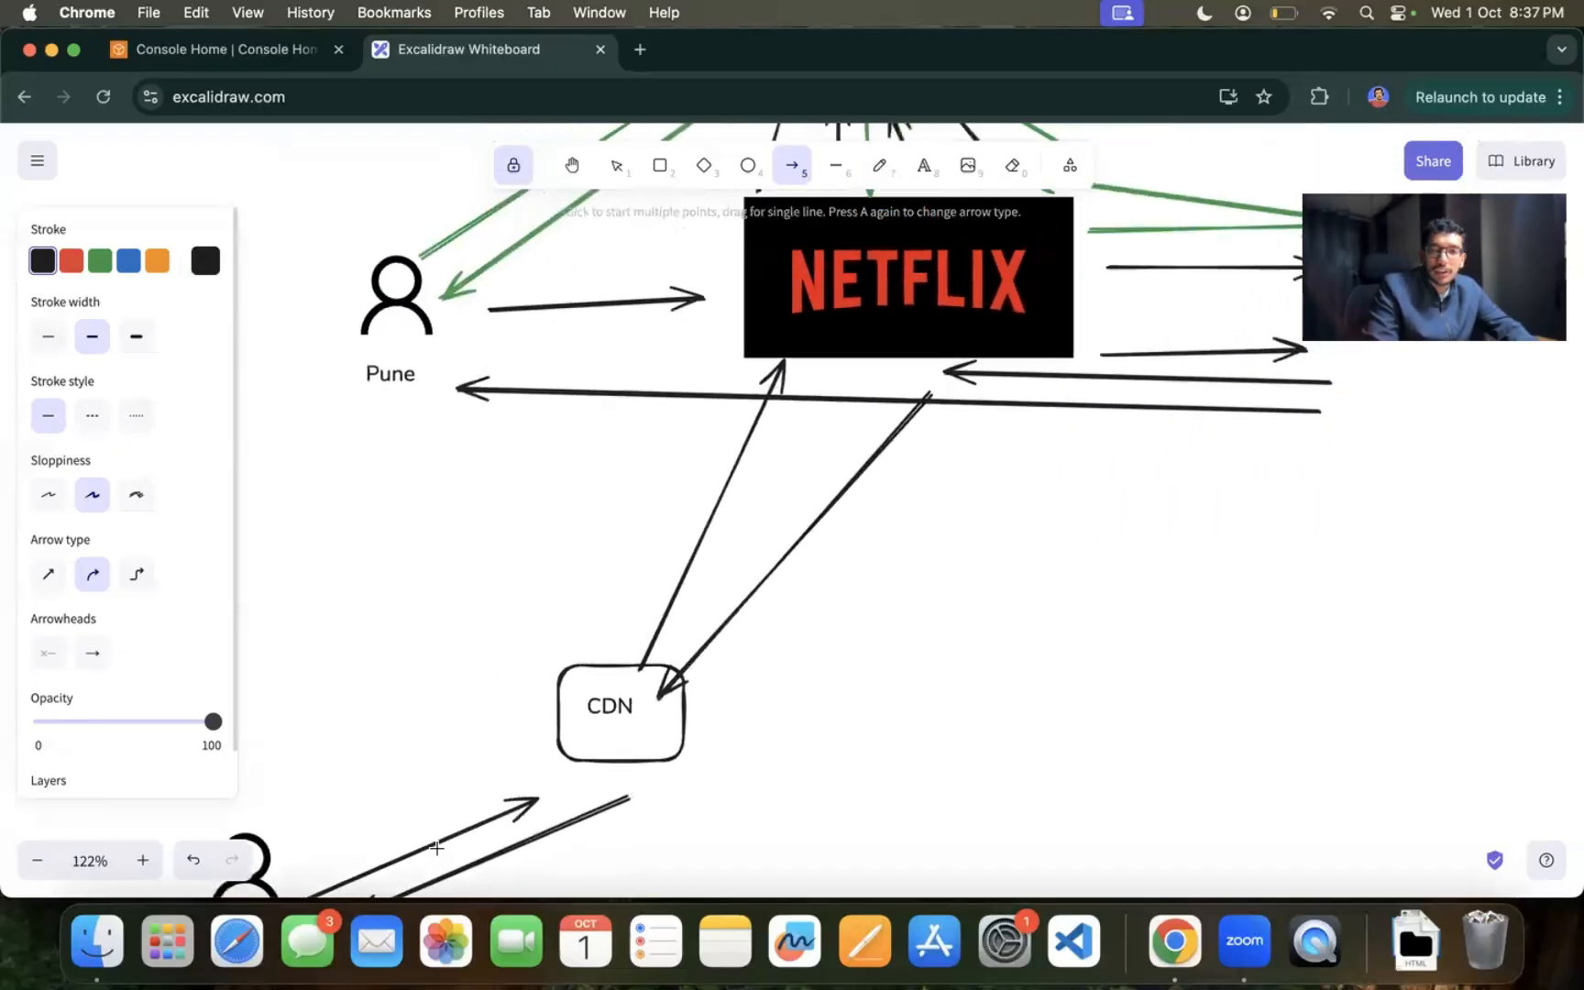
scroll(437, 848, up, 1)
scroll(438, 848, left, 2)
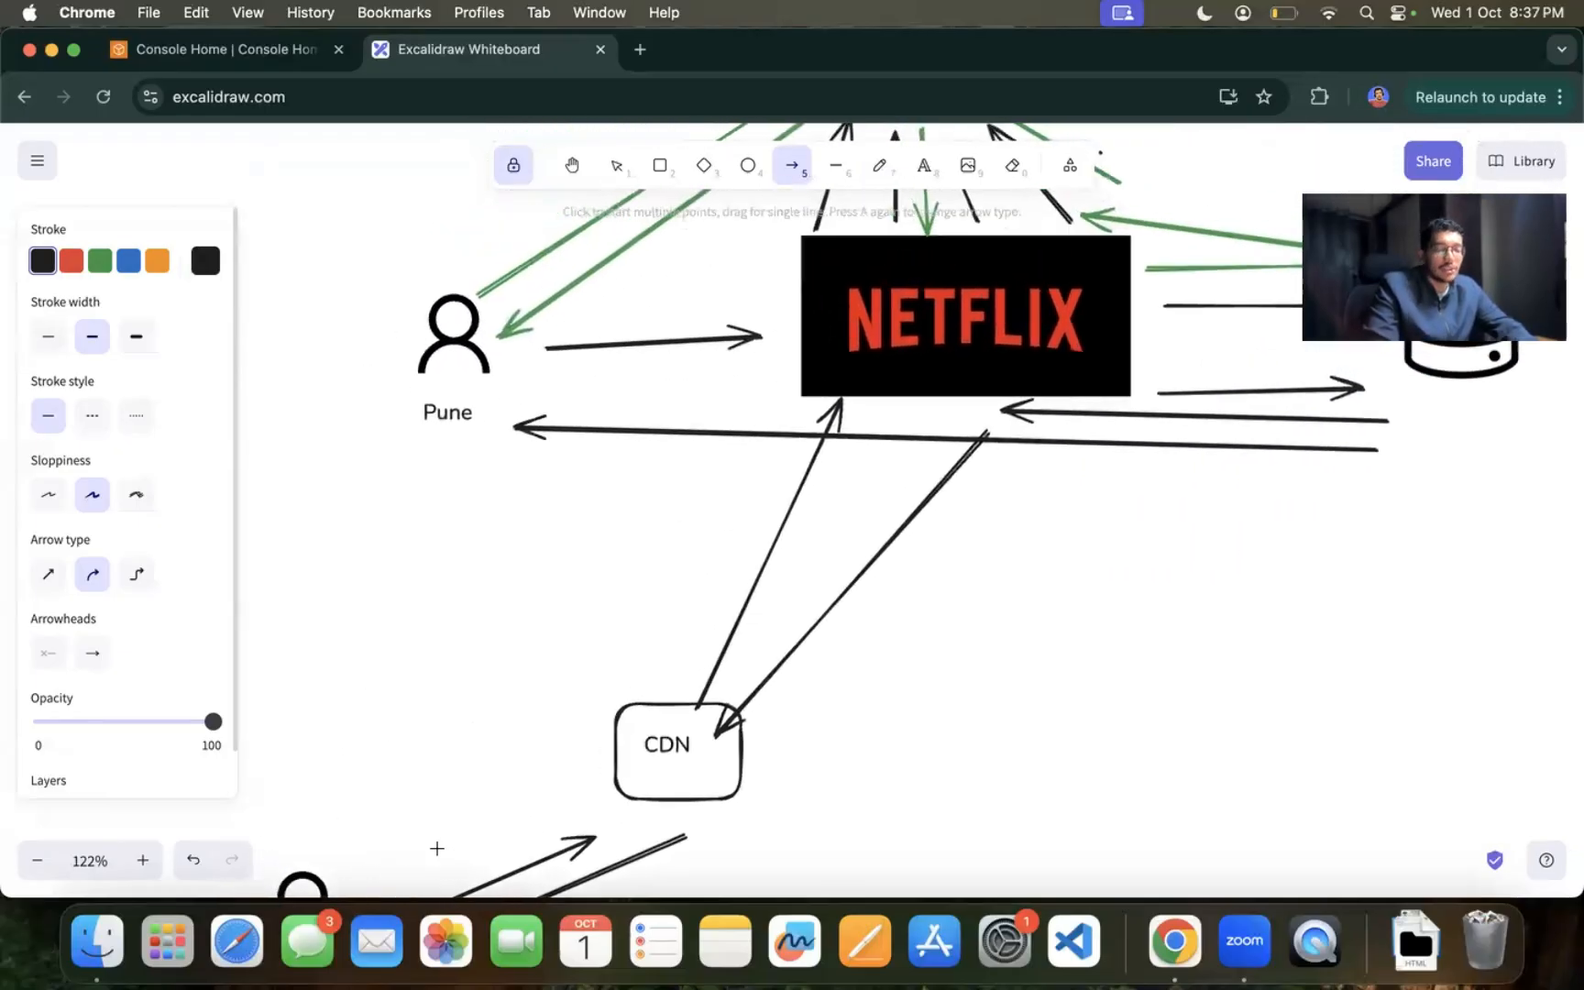
scroll(437, 848, up, 2)
scroll(437, 848, left, 2)
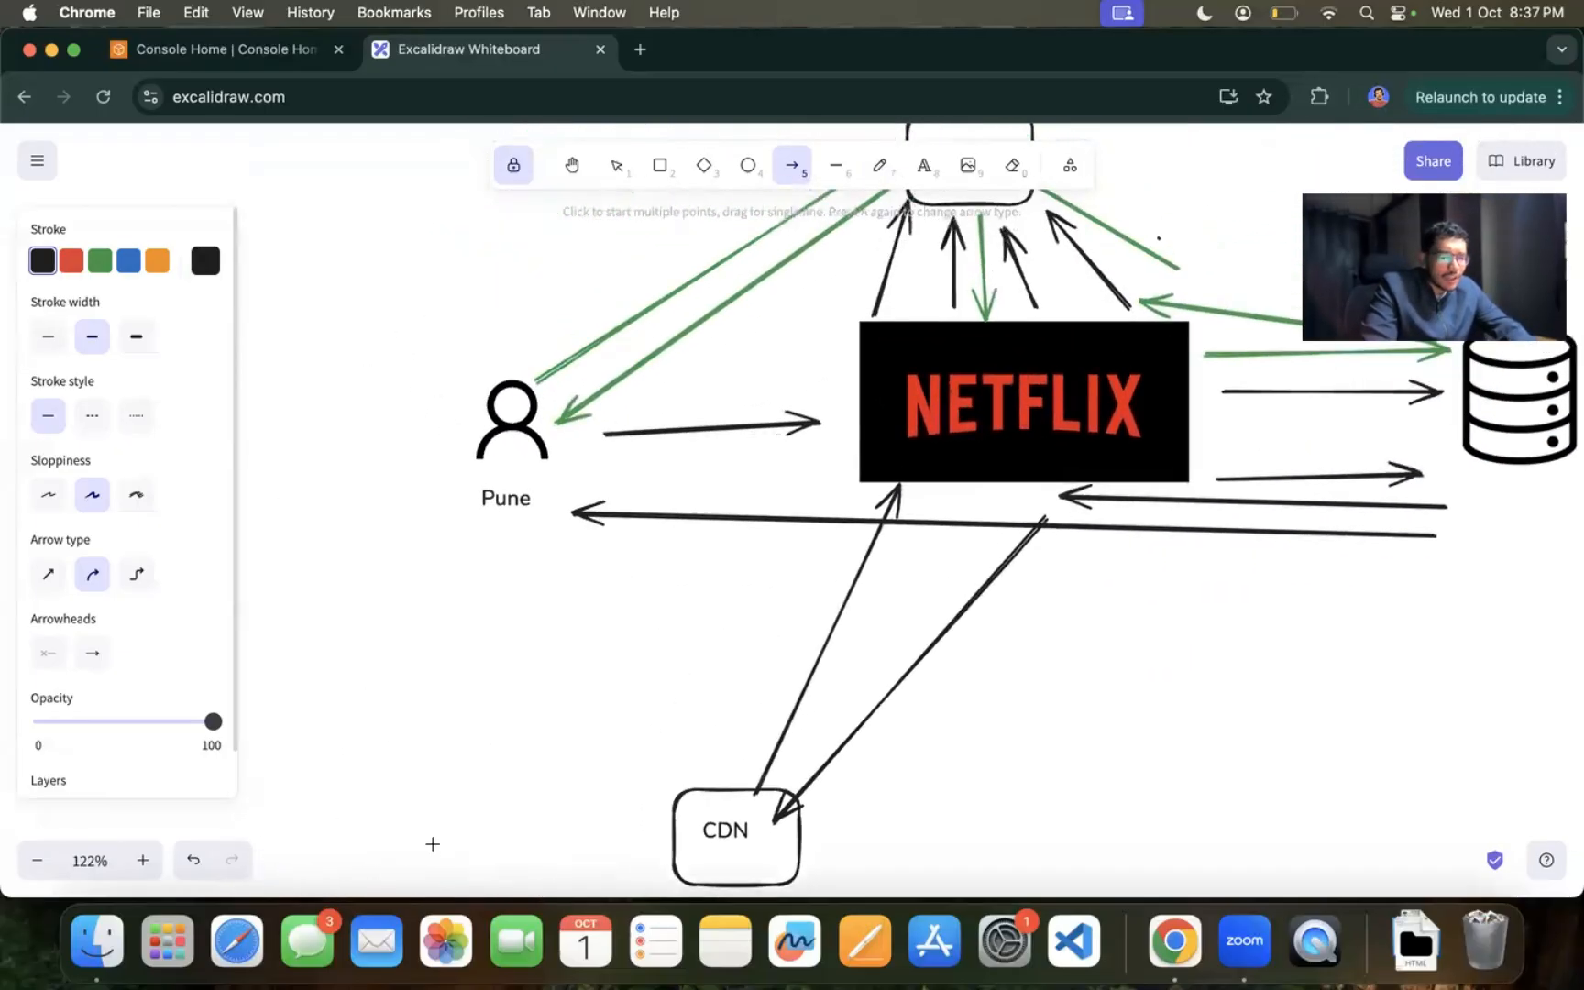
scroll(751, 549, up, 1)
scroll(751, 548, right, 1)
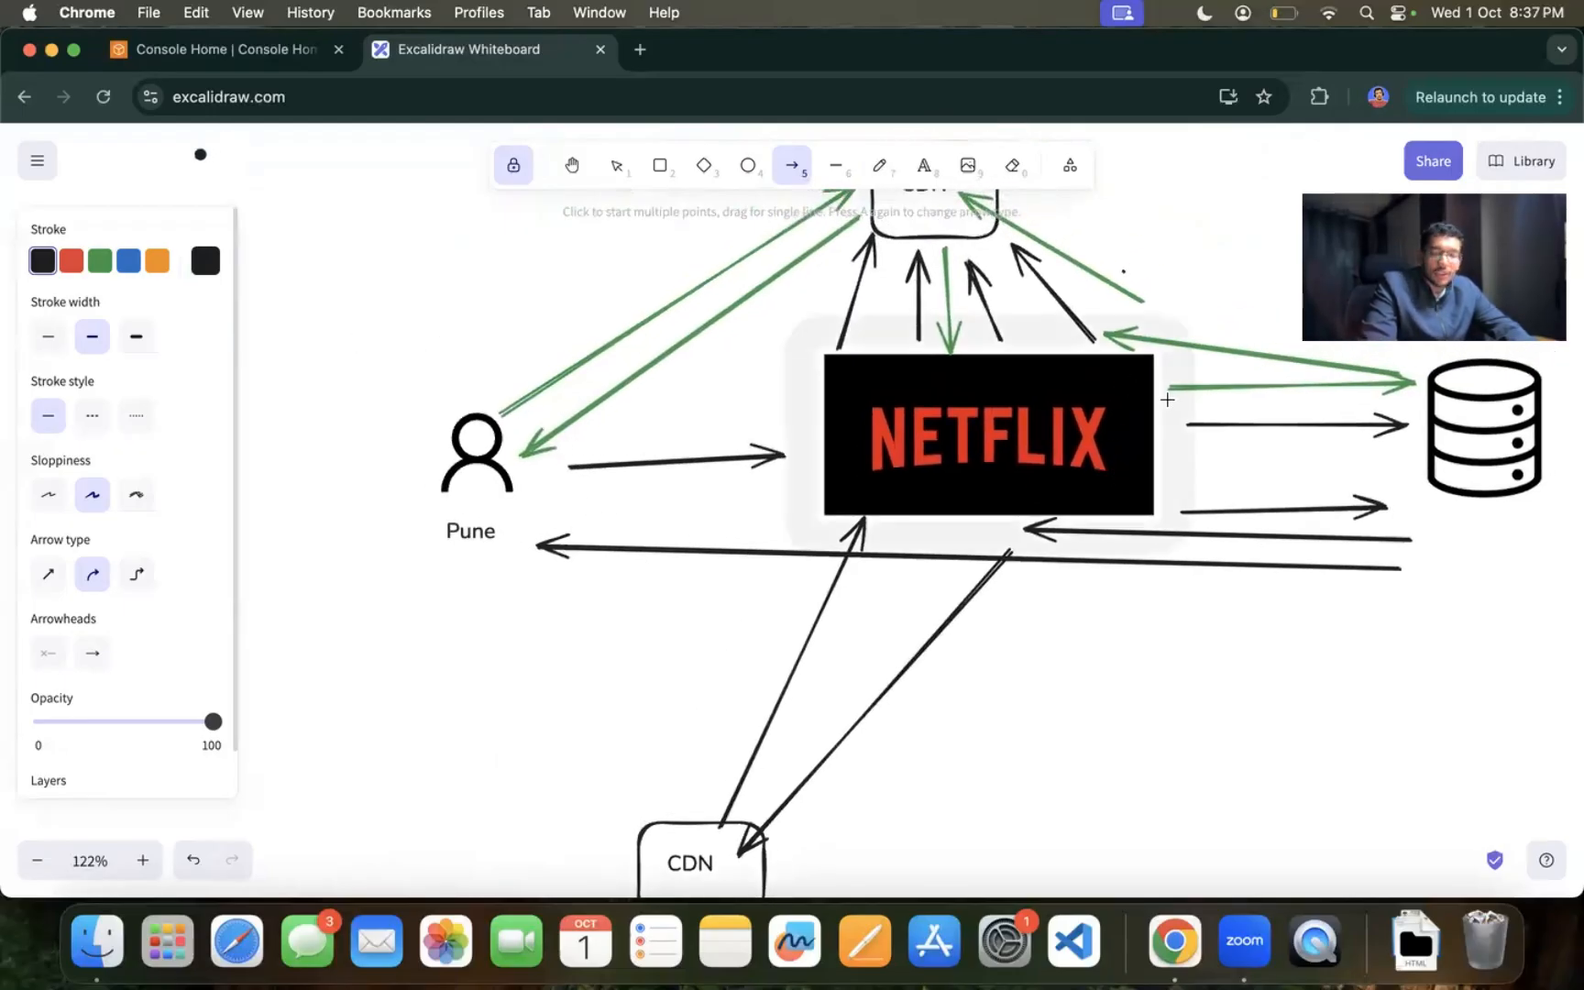
scroll(1167, 400, up, 2)
scroll(1167, 399, right, 1)
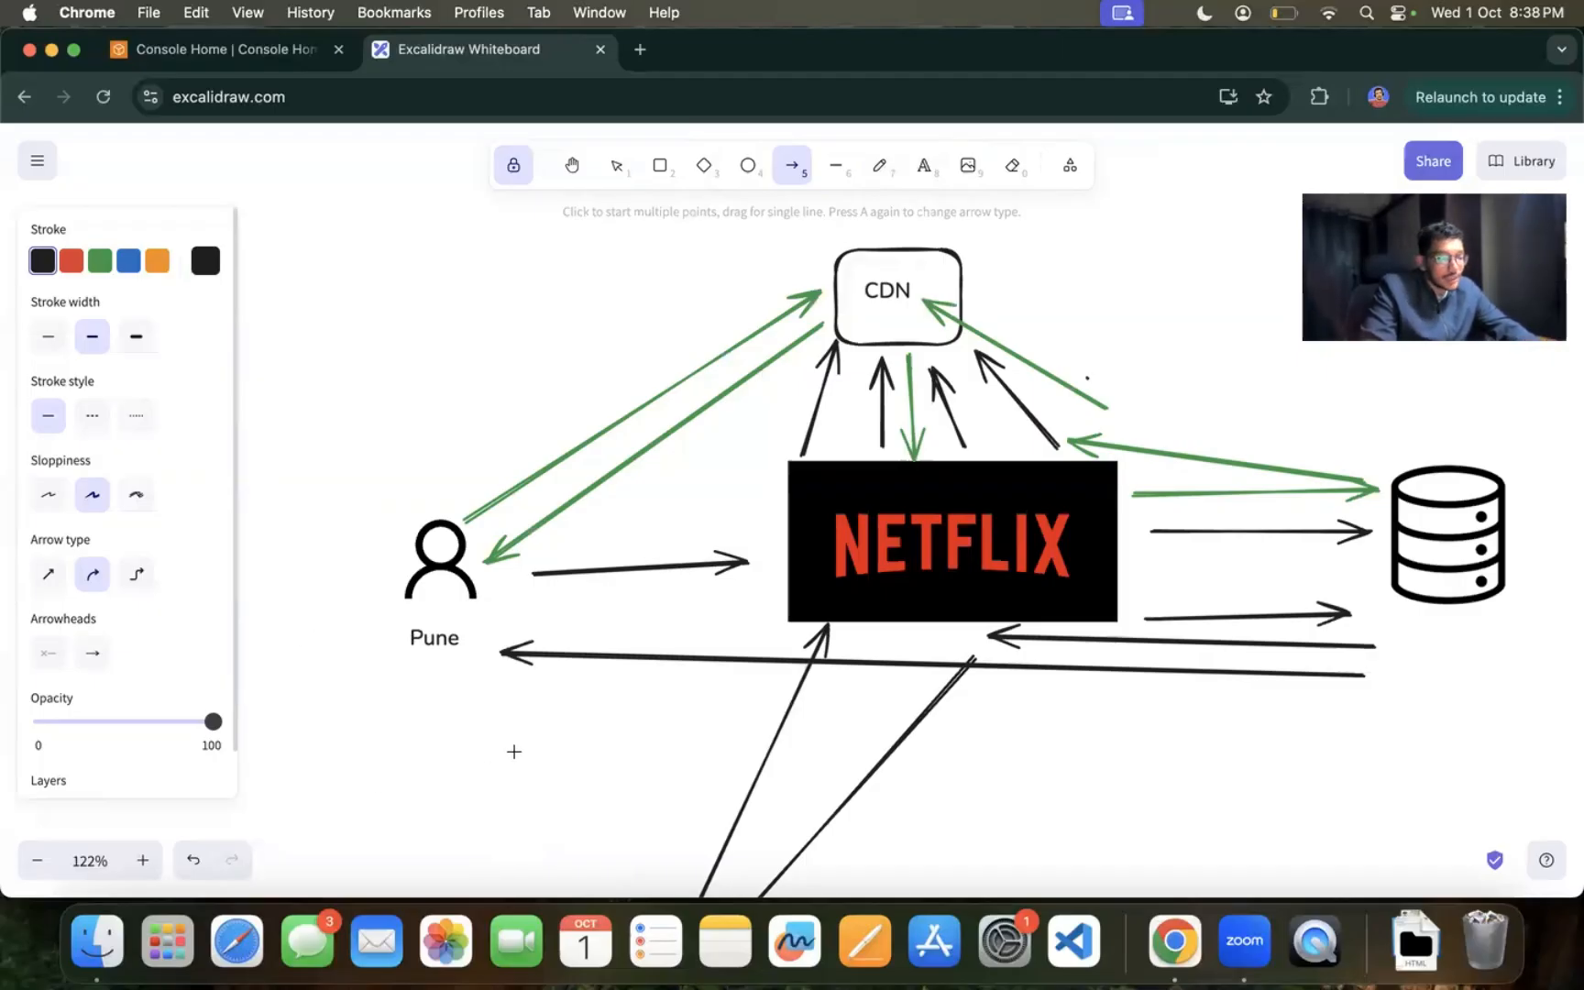
scroll(512, 752, right, 2)
scroll(511, 752, up, 1)
scroll(511, 752, right, 2)
scroll(512, 752, up, 1)
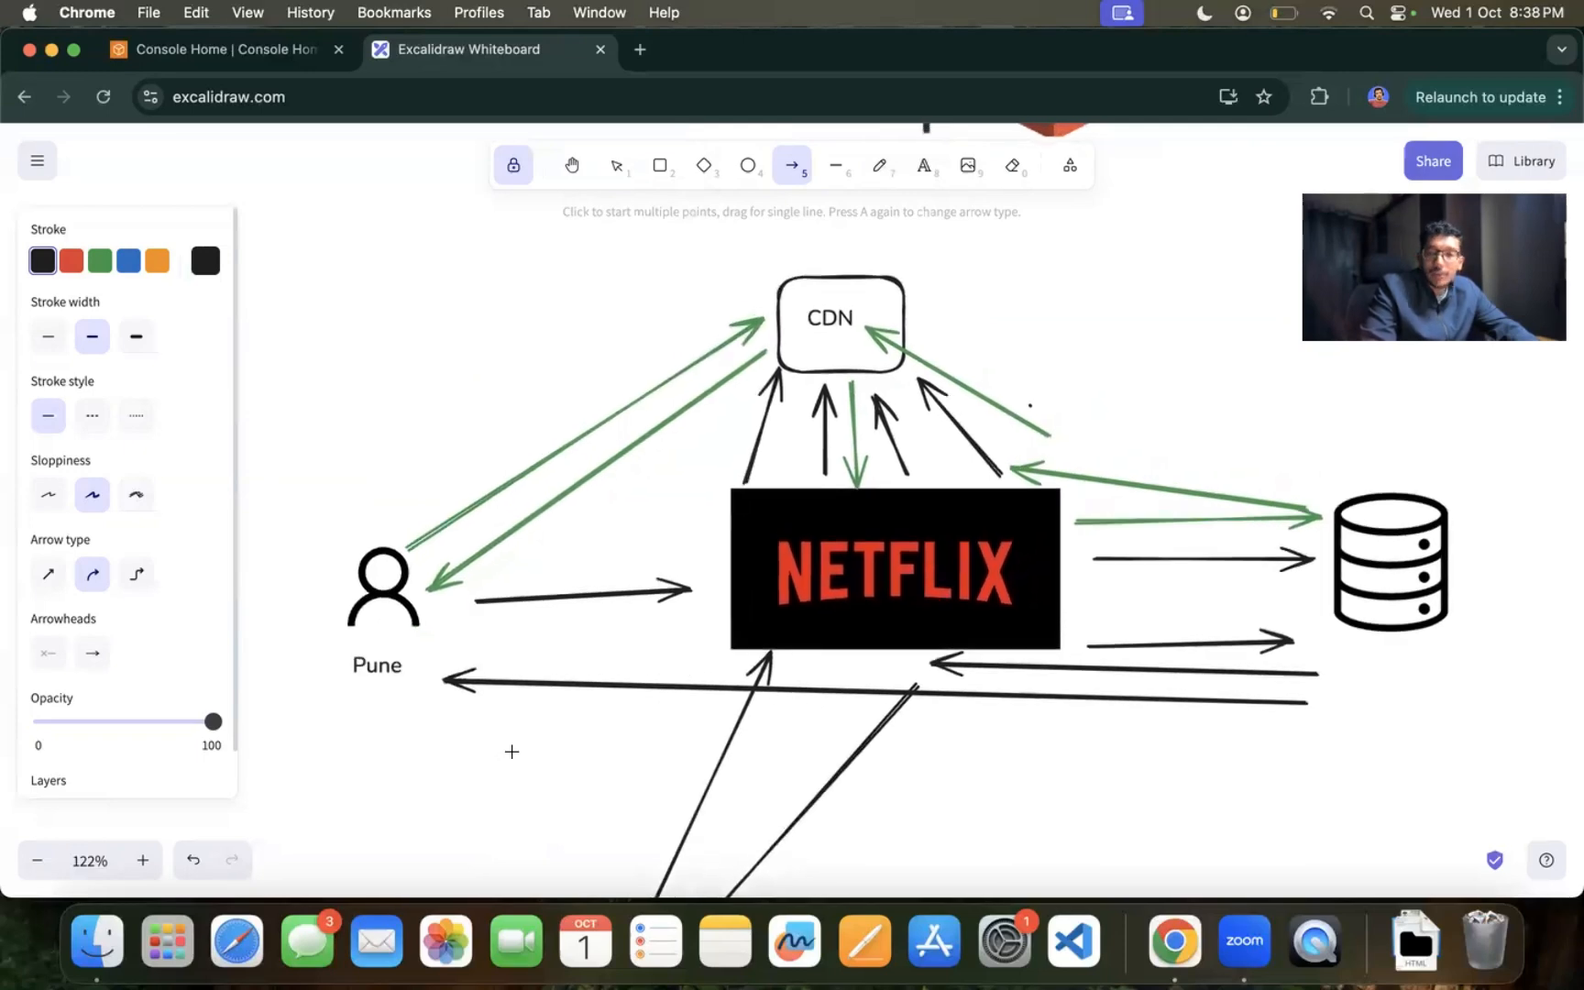
scroll(512, 752, up, 1)
scroll(511, 752, up, 10)
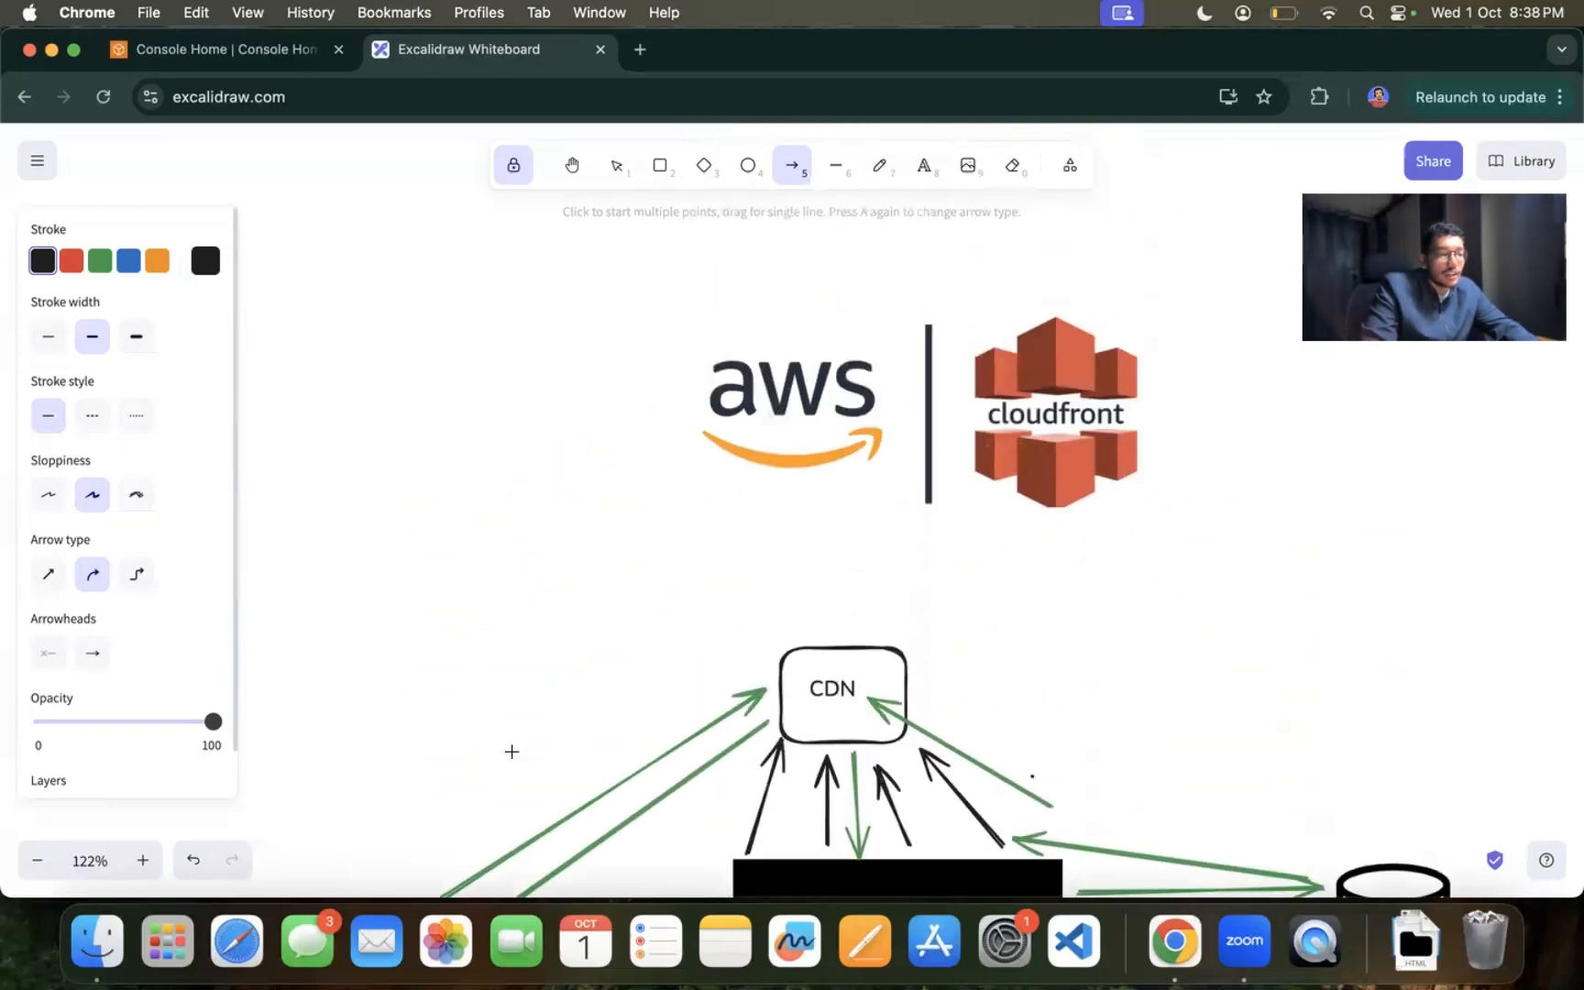
scroll(511, 752, right, 3)
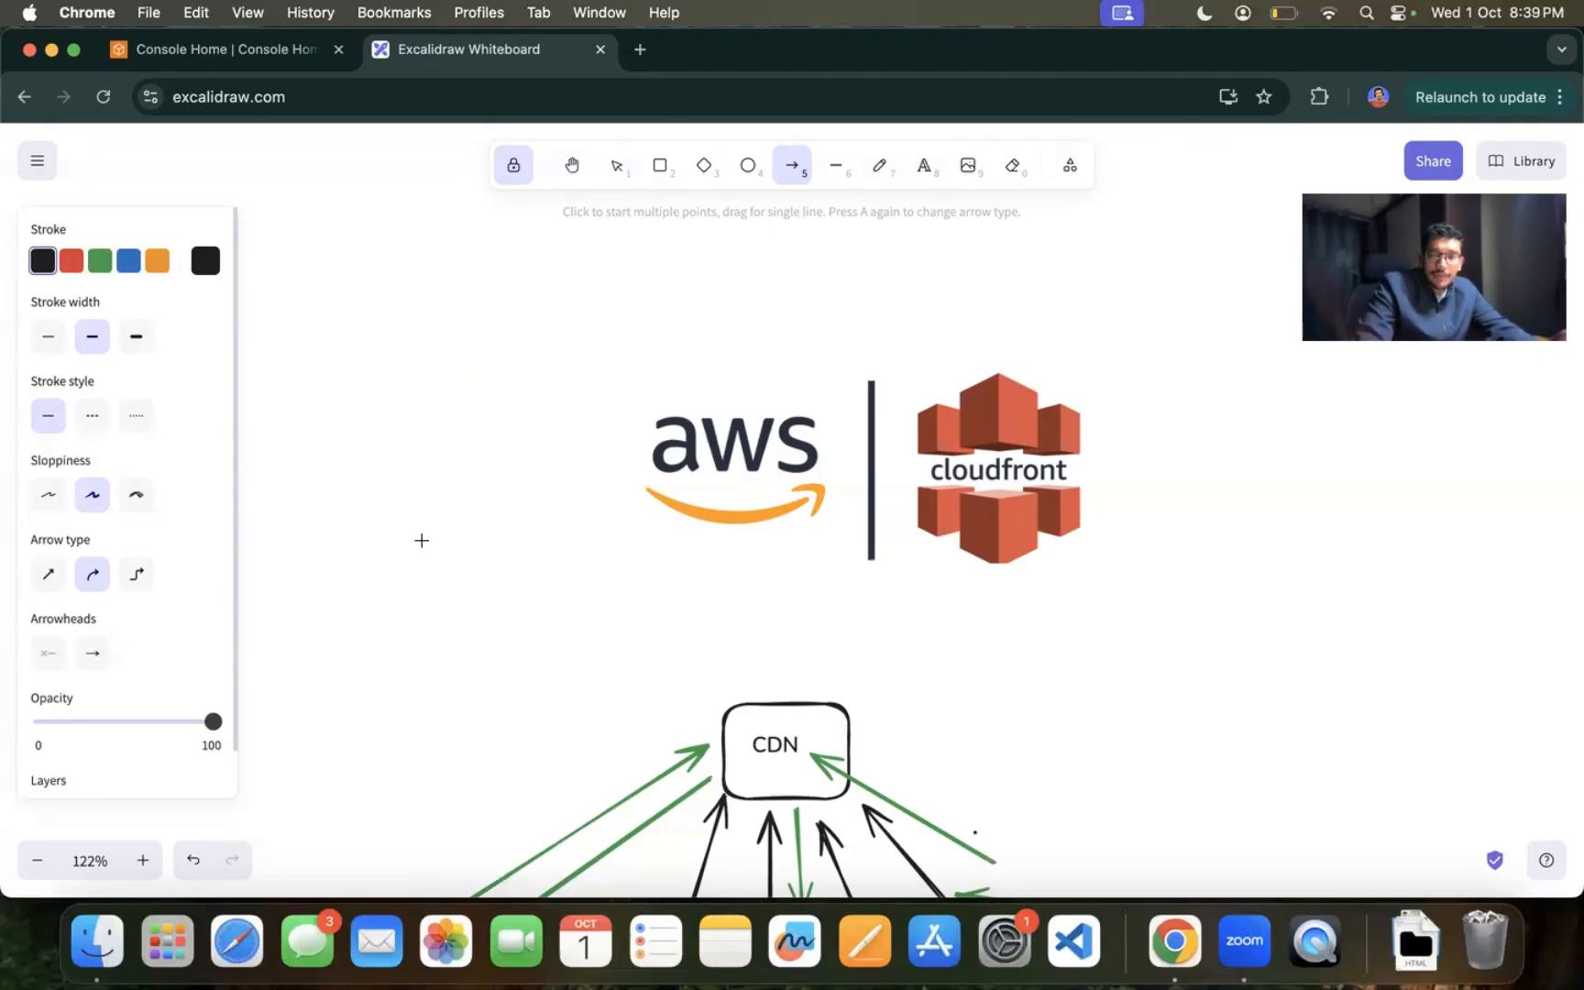
Step: Switch to the AWS console, search for s3 and open the S3 service
key(ctrl+shift+Tab)
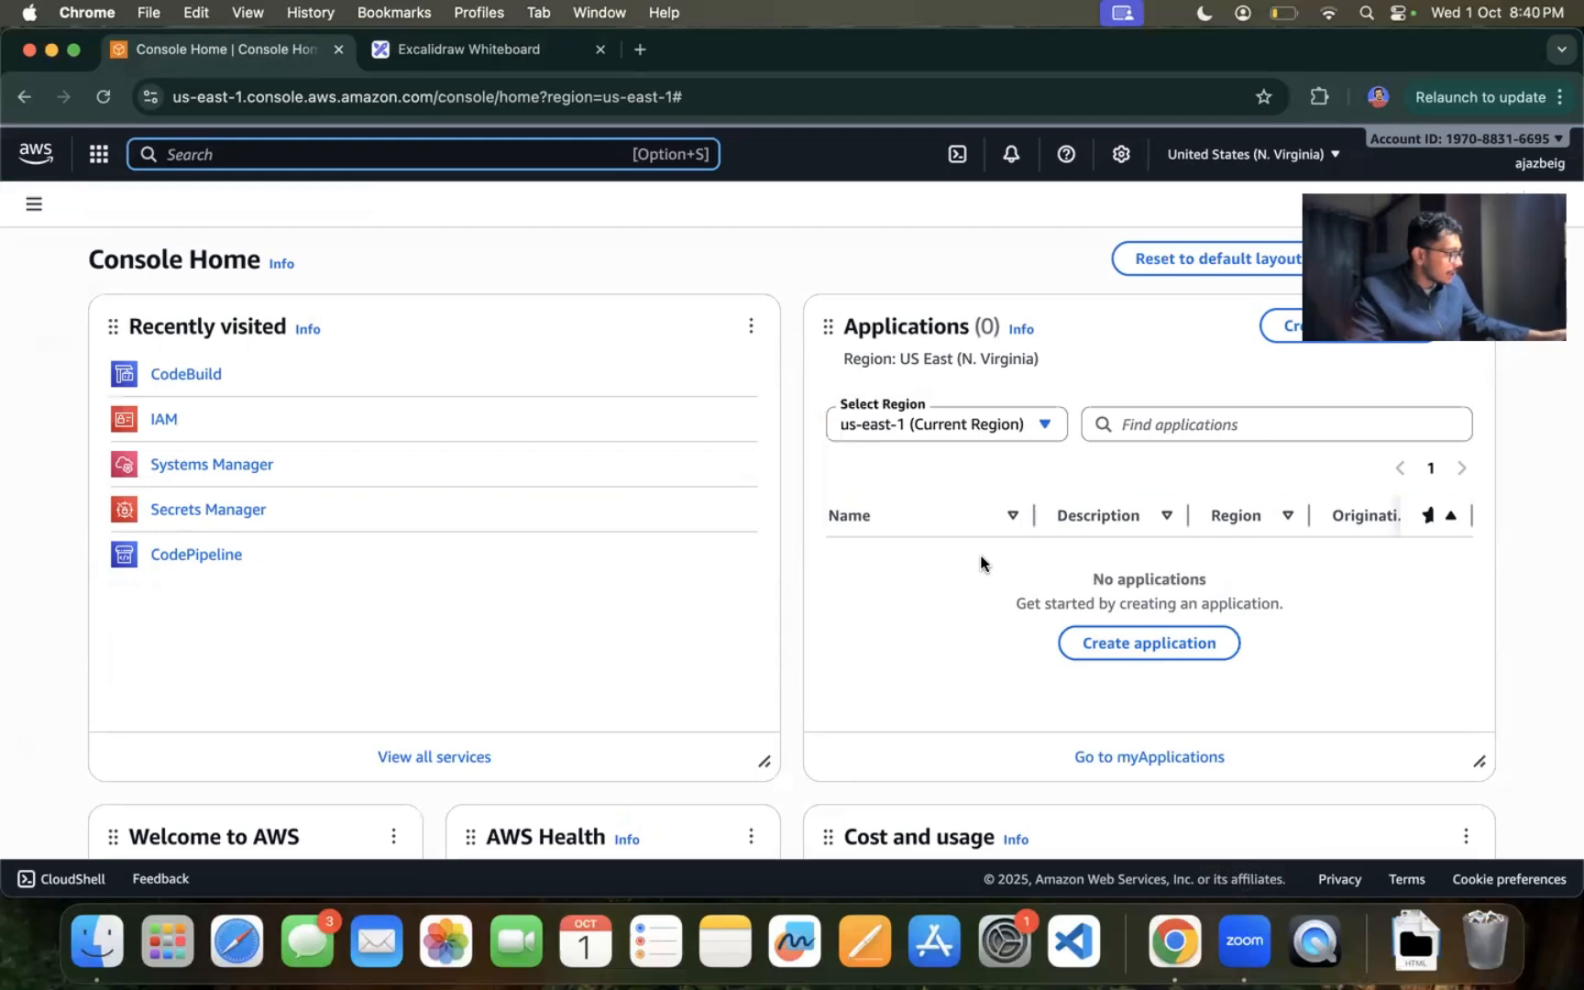
scroll(1030, 717, down, 1)
scroll(1031, 704, up, 1)
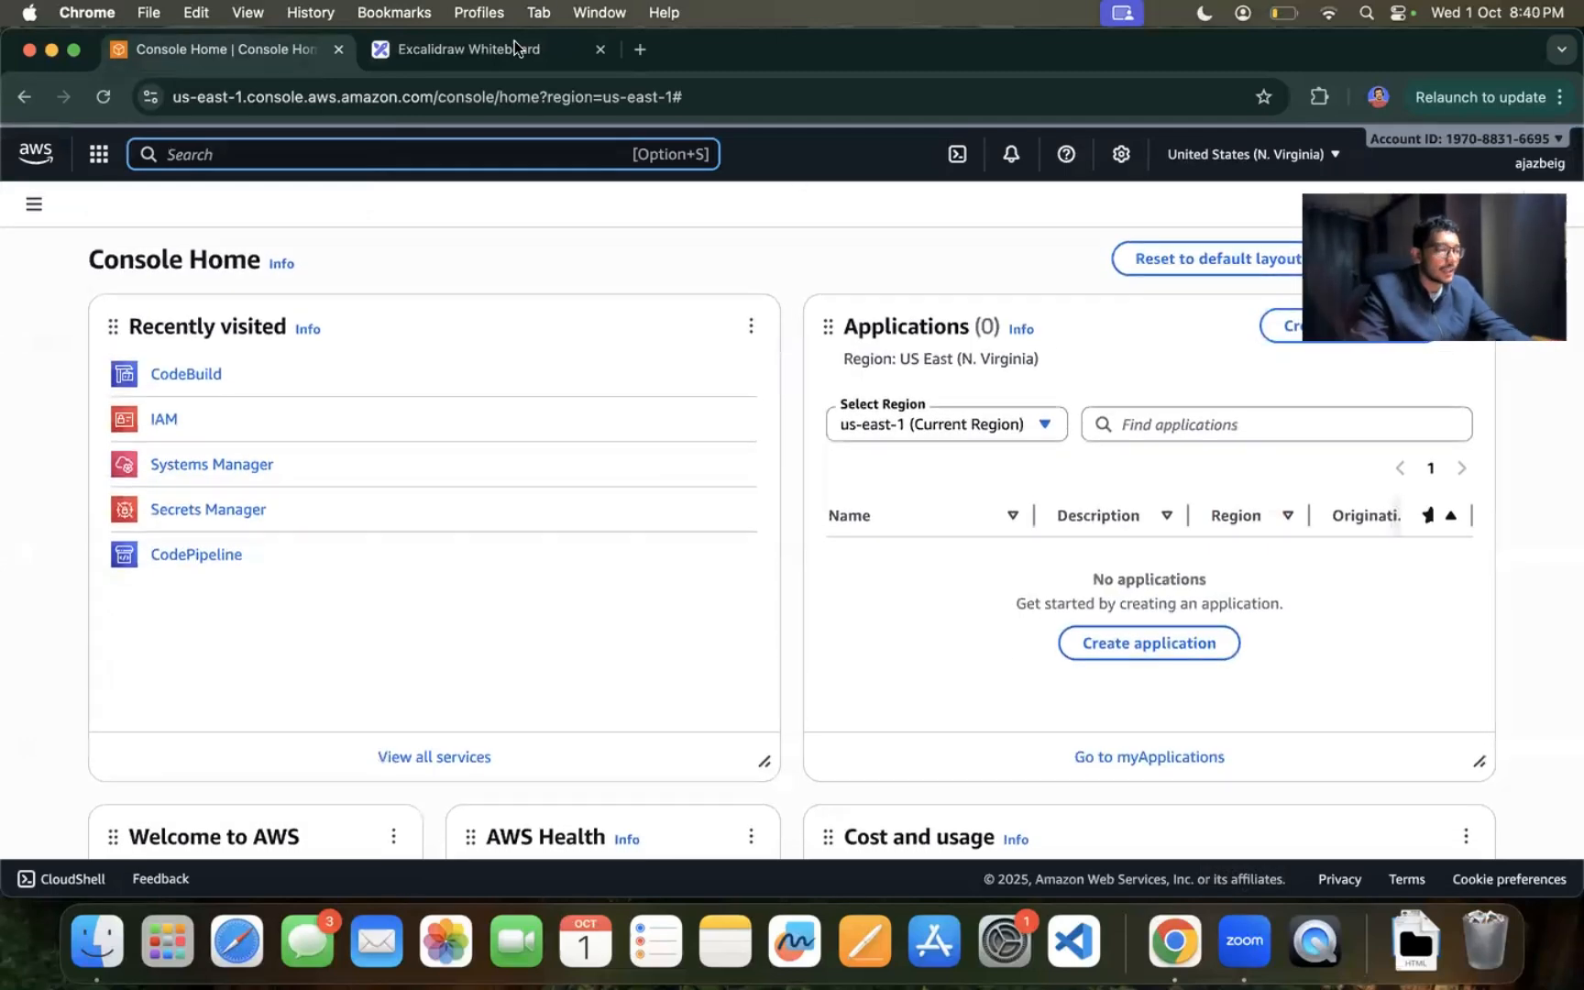
scroll(703, 550, up, 1)
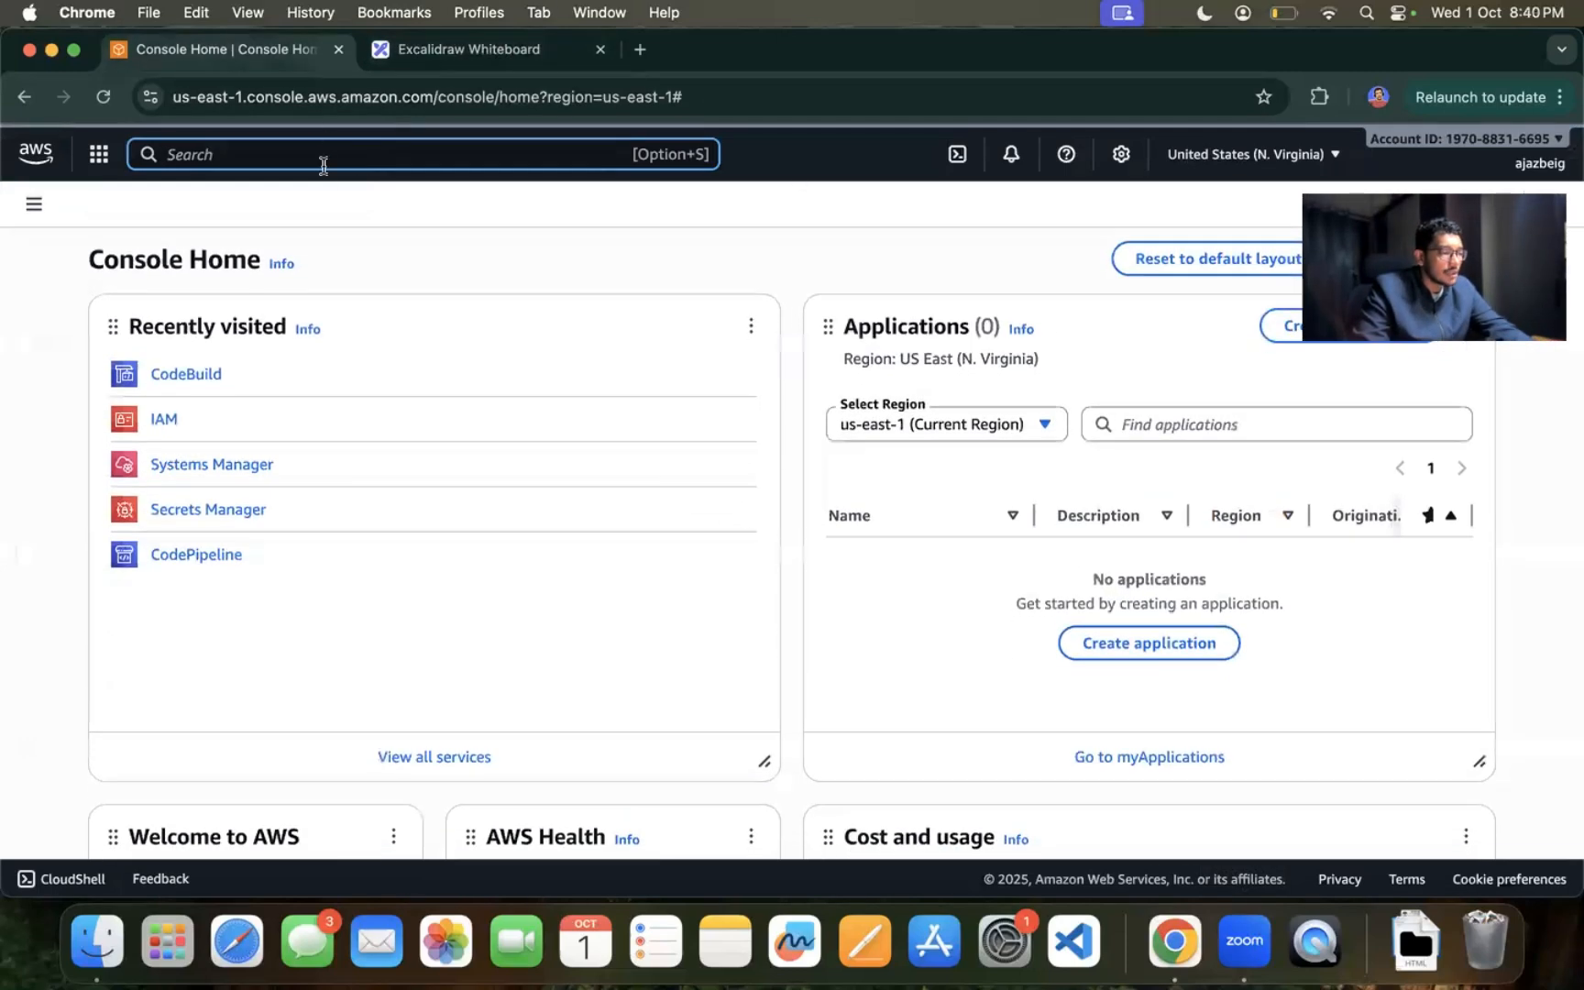
text(s3)
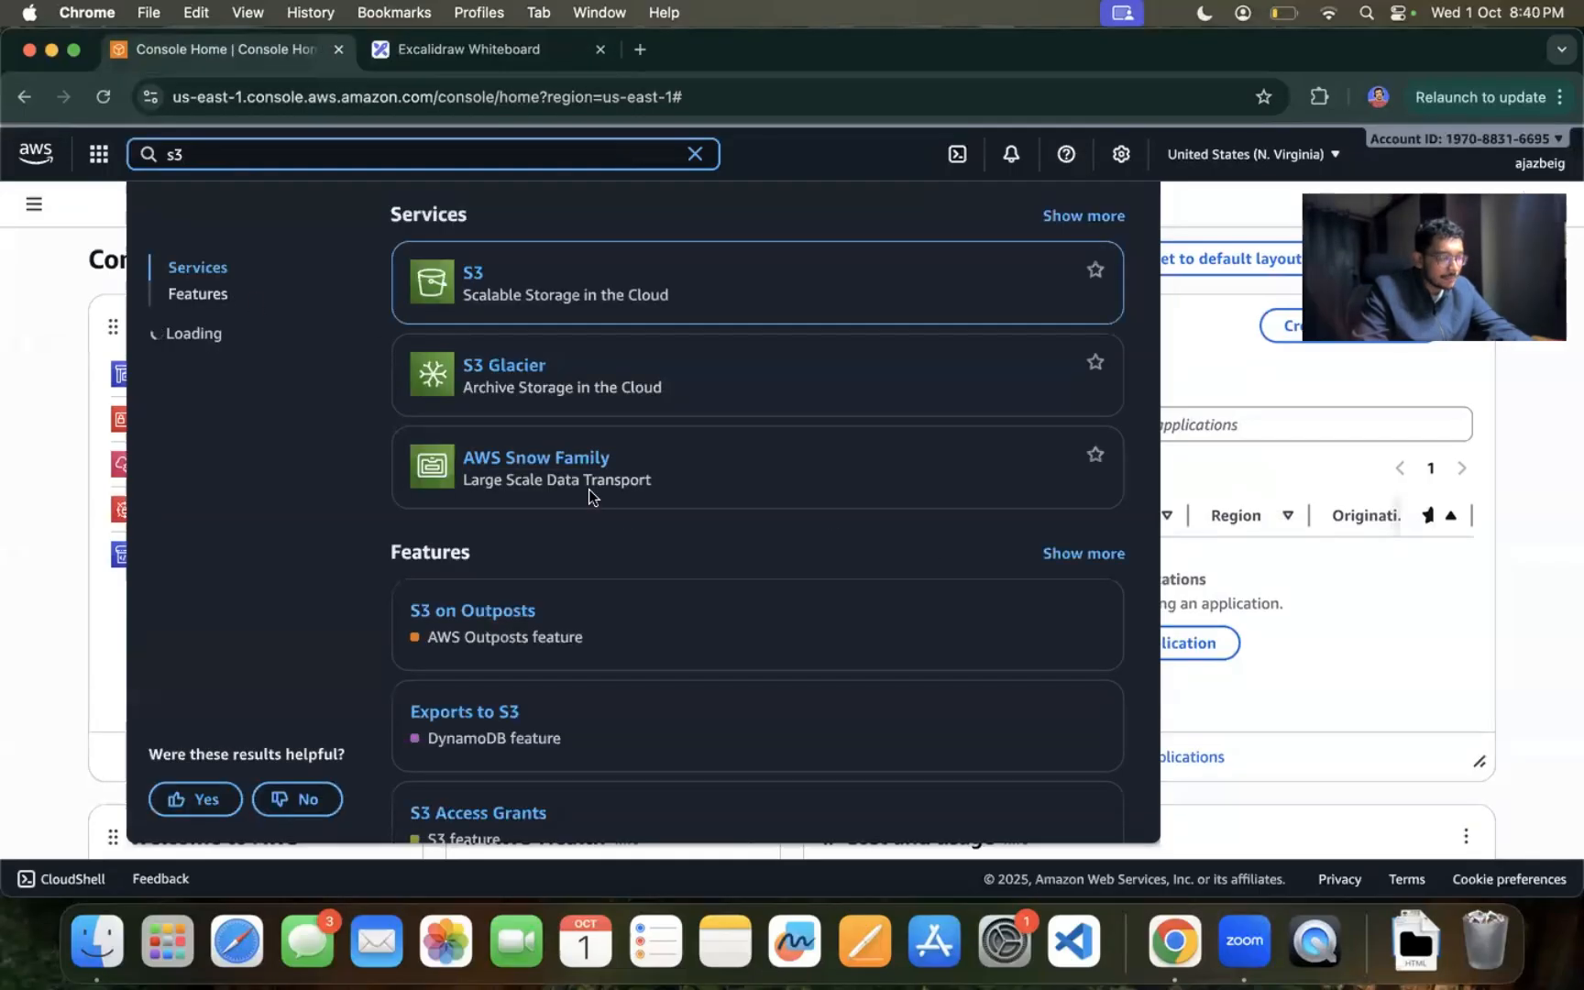
click(473, 291)
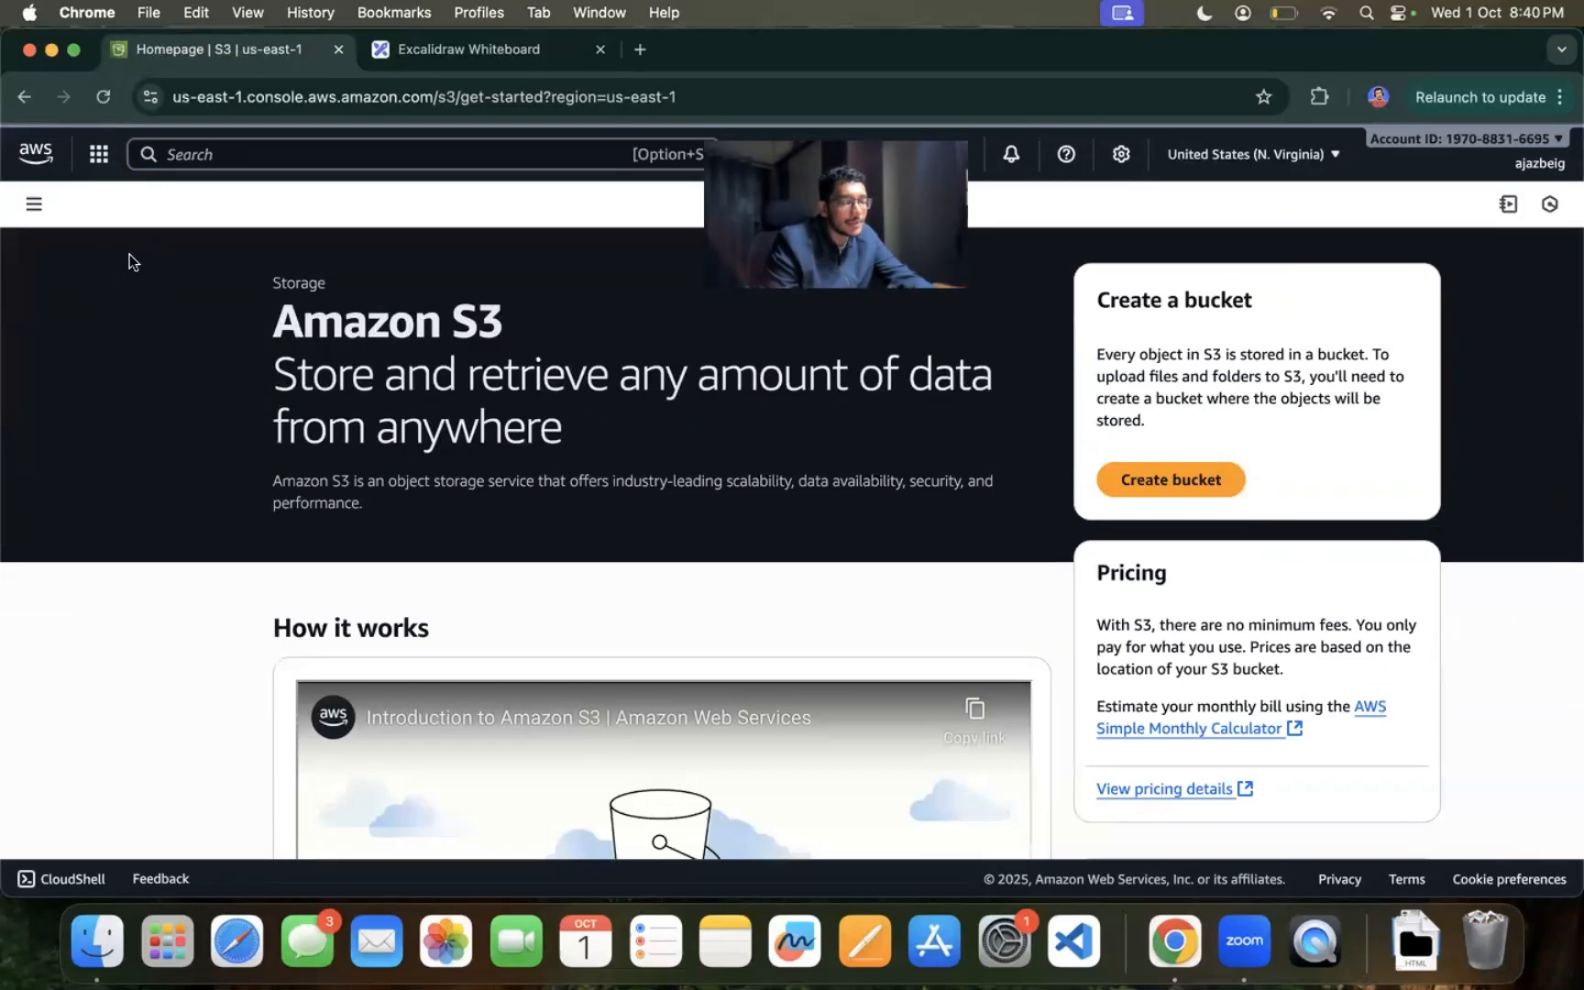
Step: Start creating a general purpose S3 bucket and name it with the owner's first name followed by "-portfolio"
click(1166, 478)
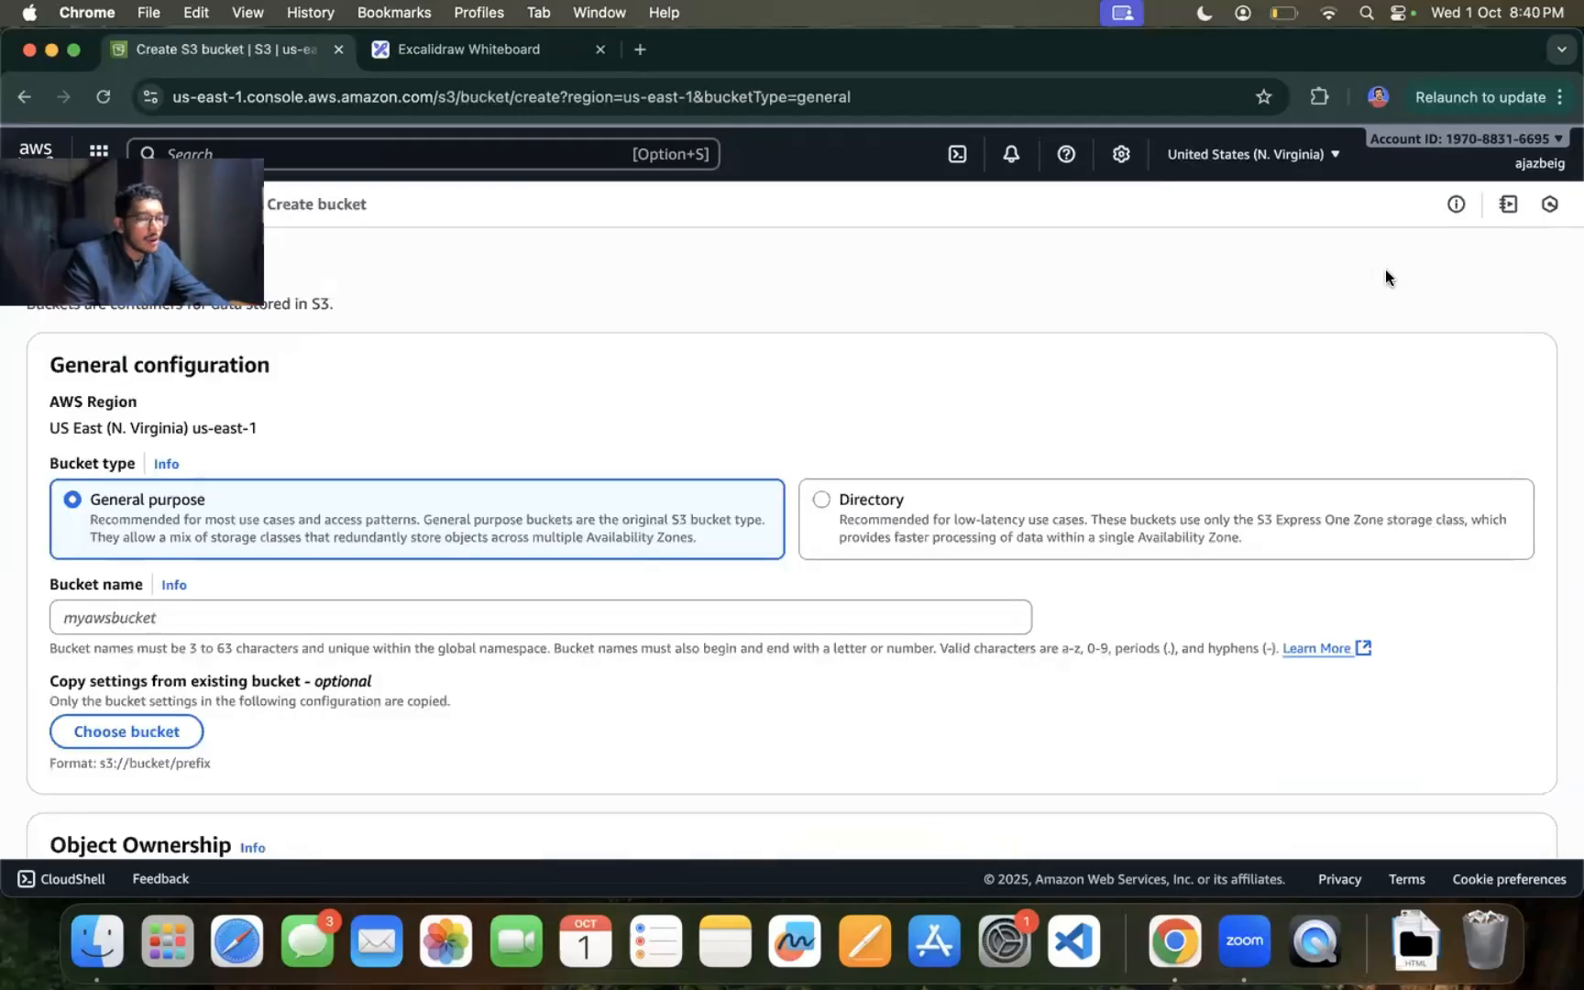
scroll(608, 535, down, 3)
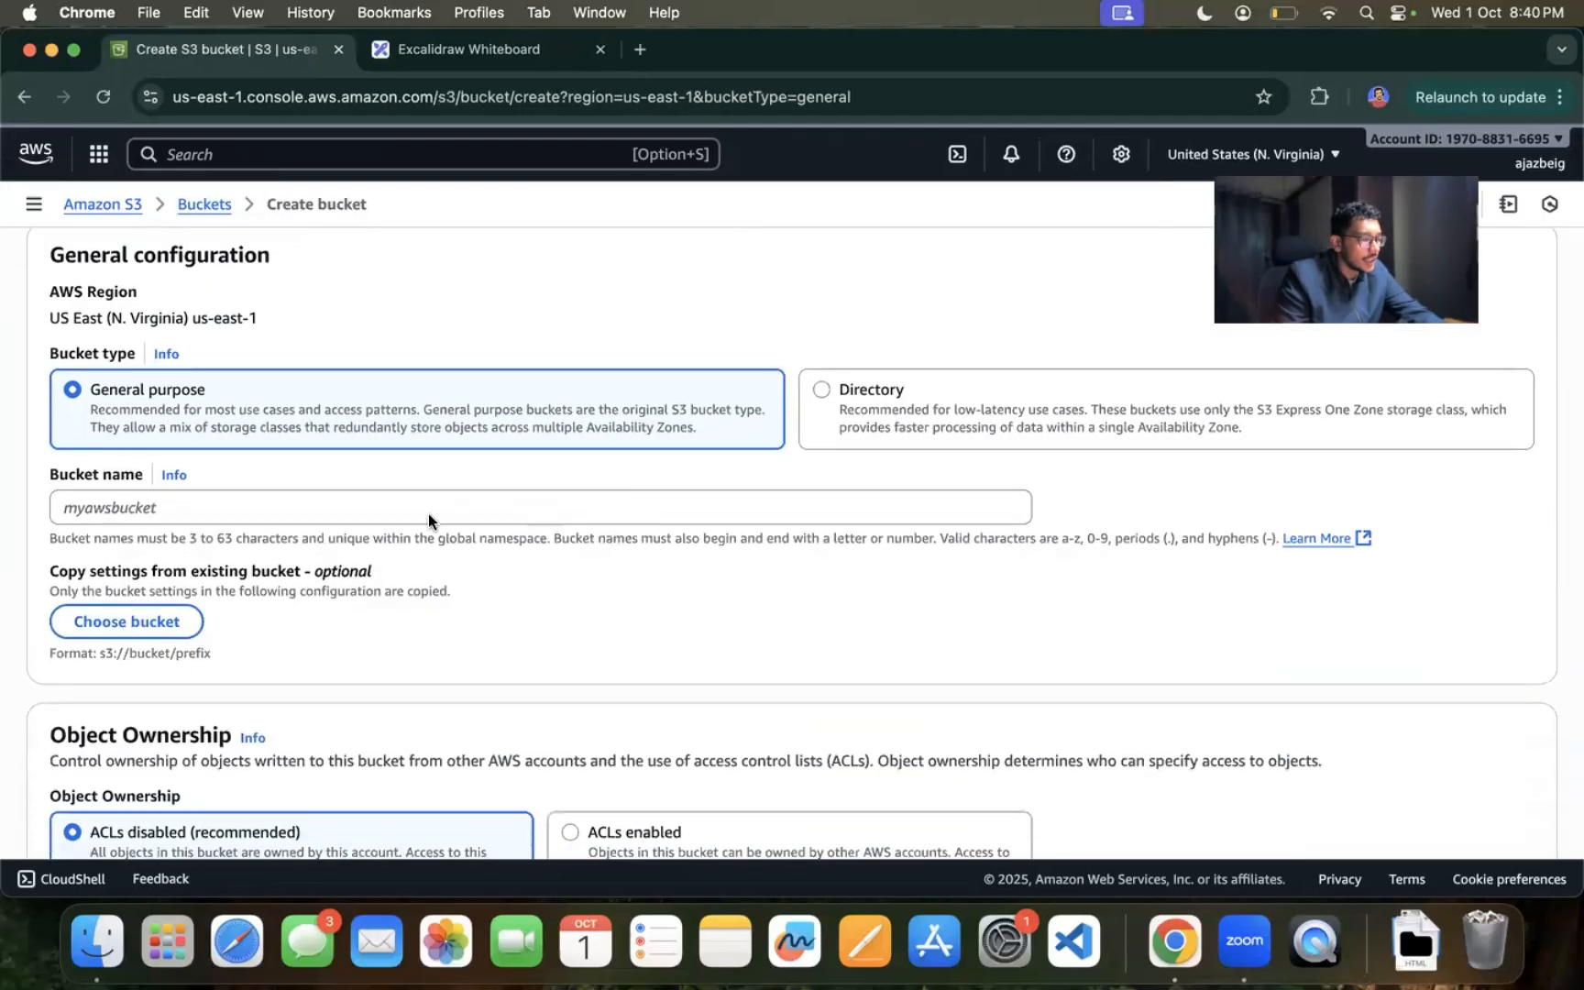
scroll(428, 519, up, 2)
click(360, 566)
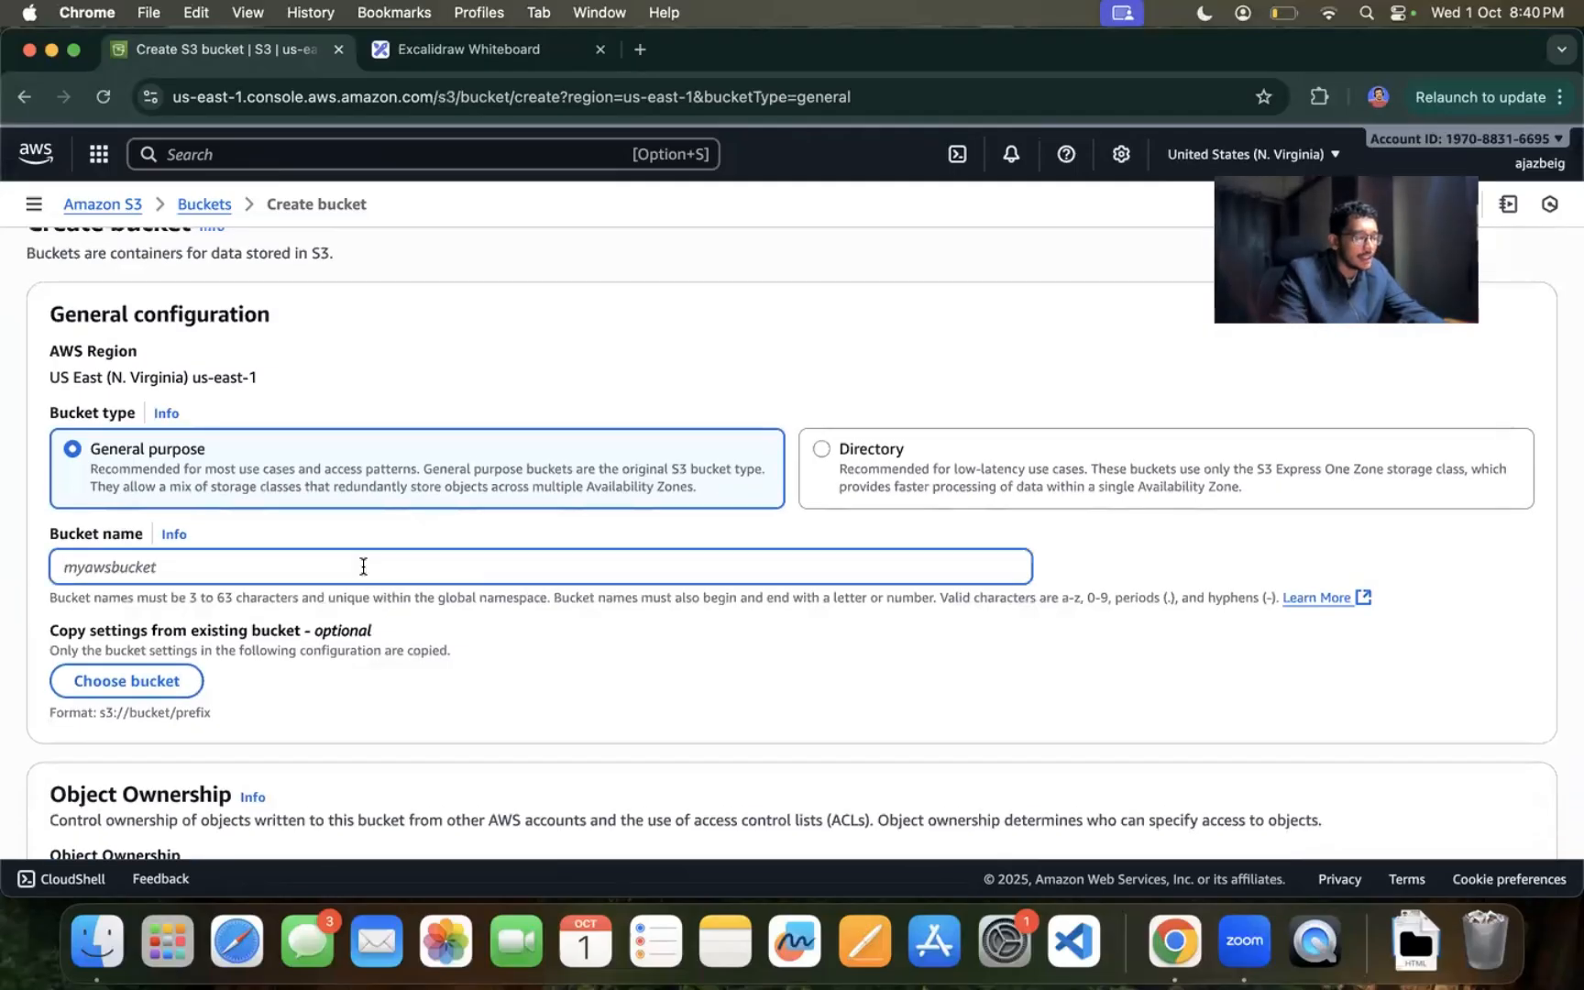
text(ajaz-po)
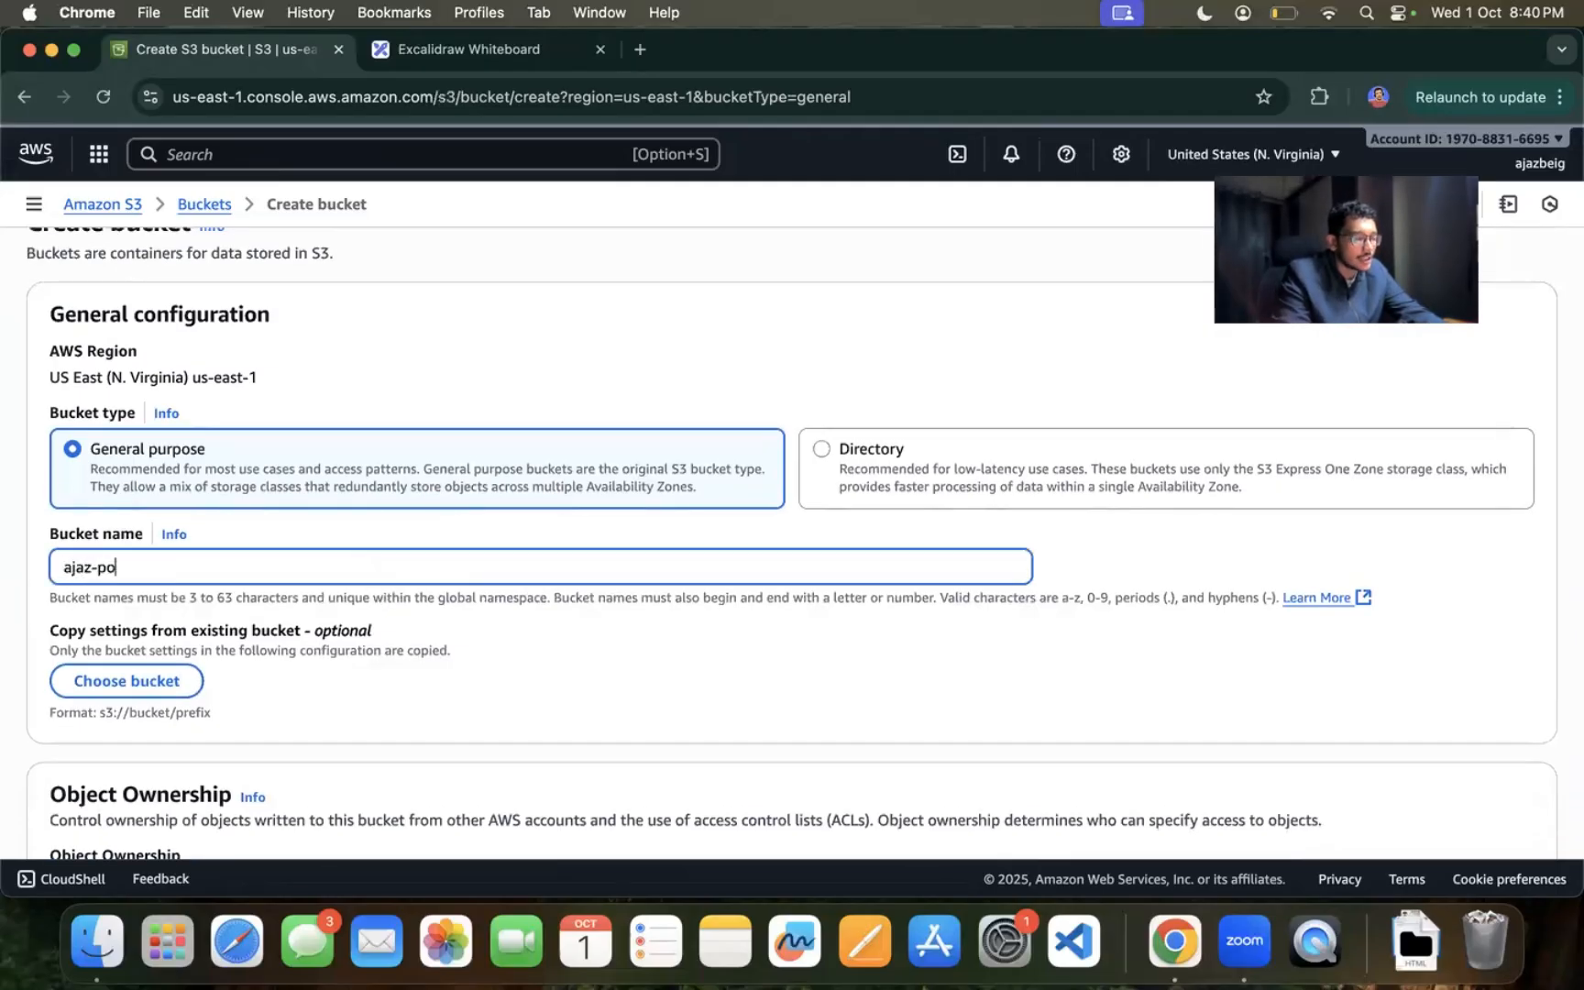
text(rtfolio)
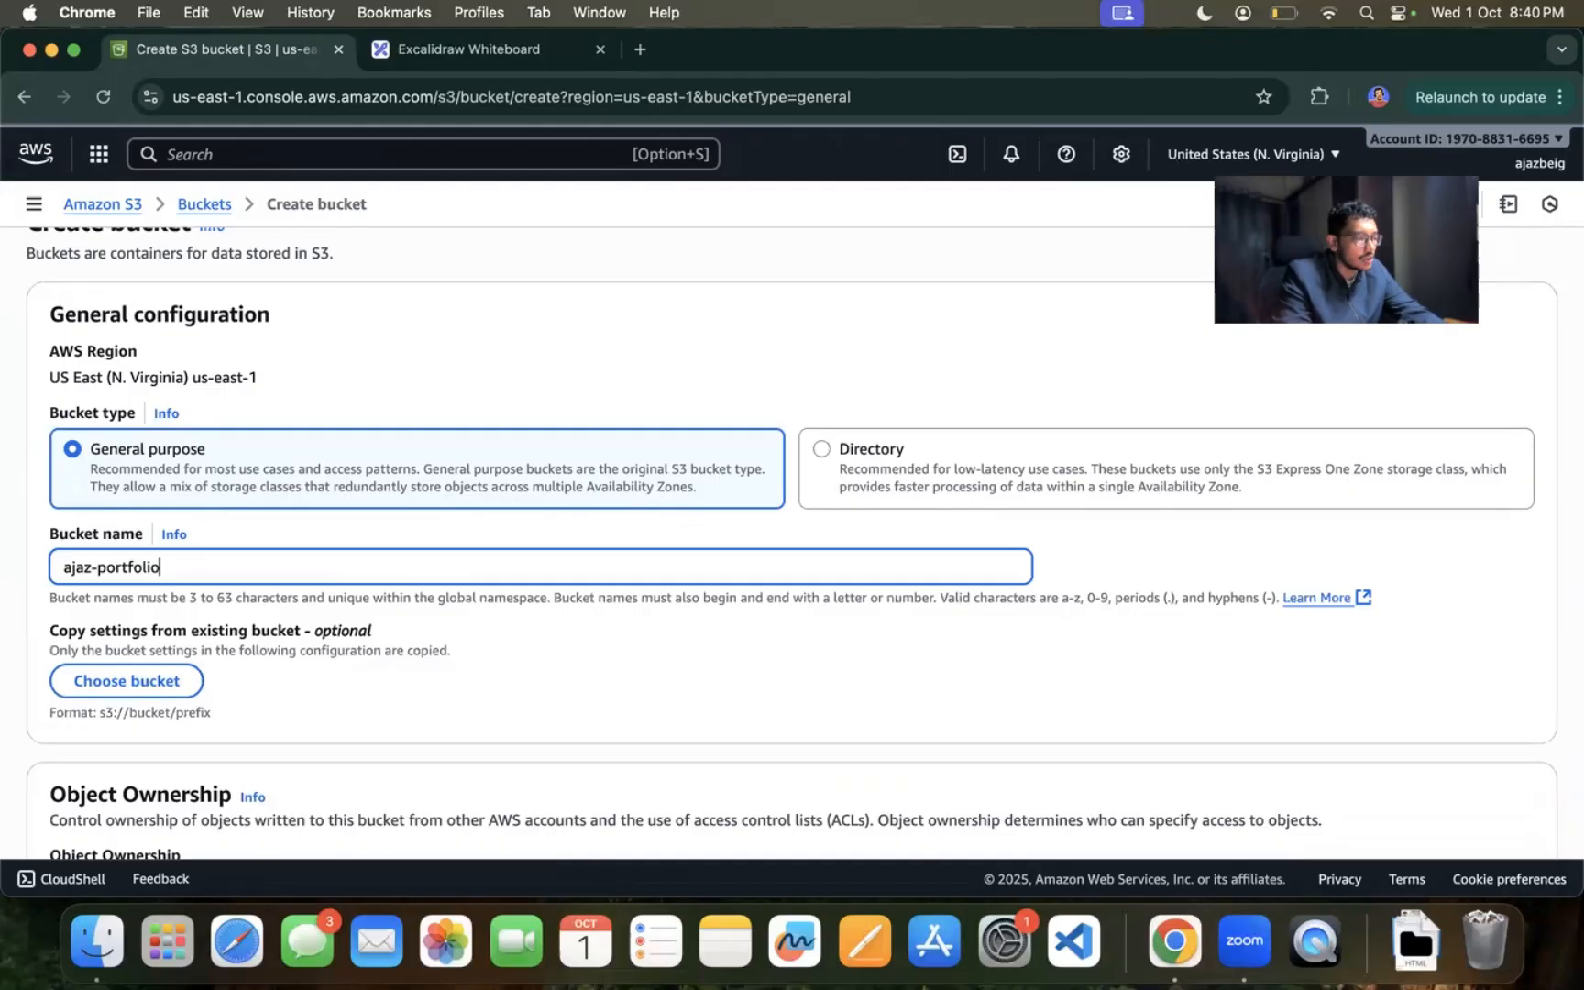
Step: Keep ACLs disabled and all public access blocked, and enable Bucket Versioning for the new bucket
scroll(533, 613, down, 5)
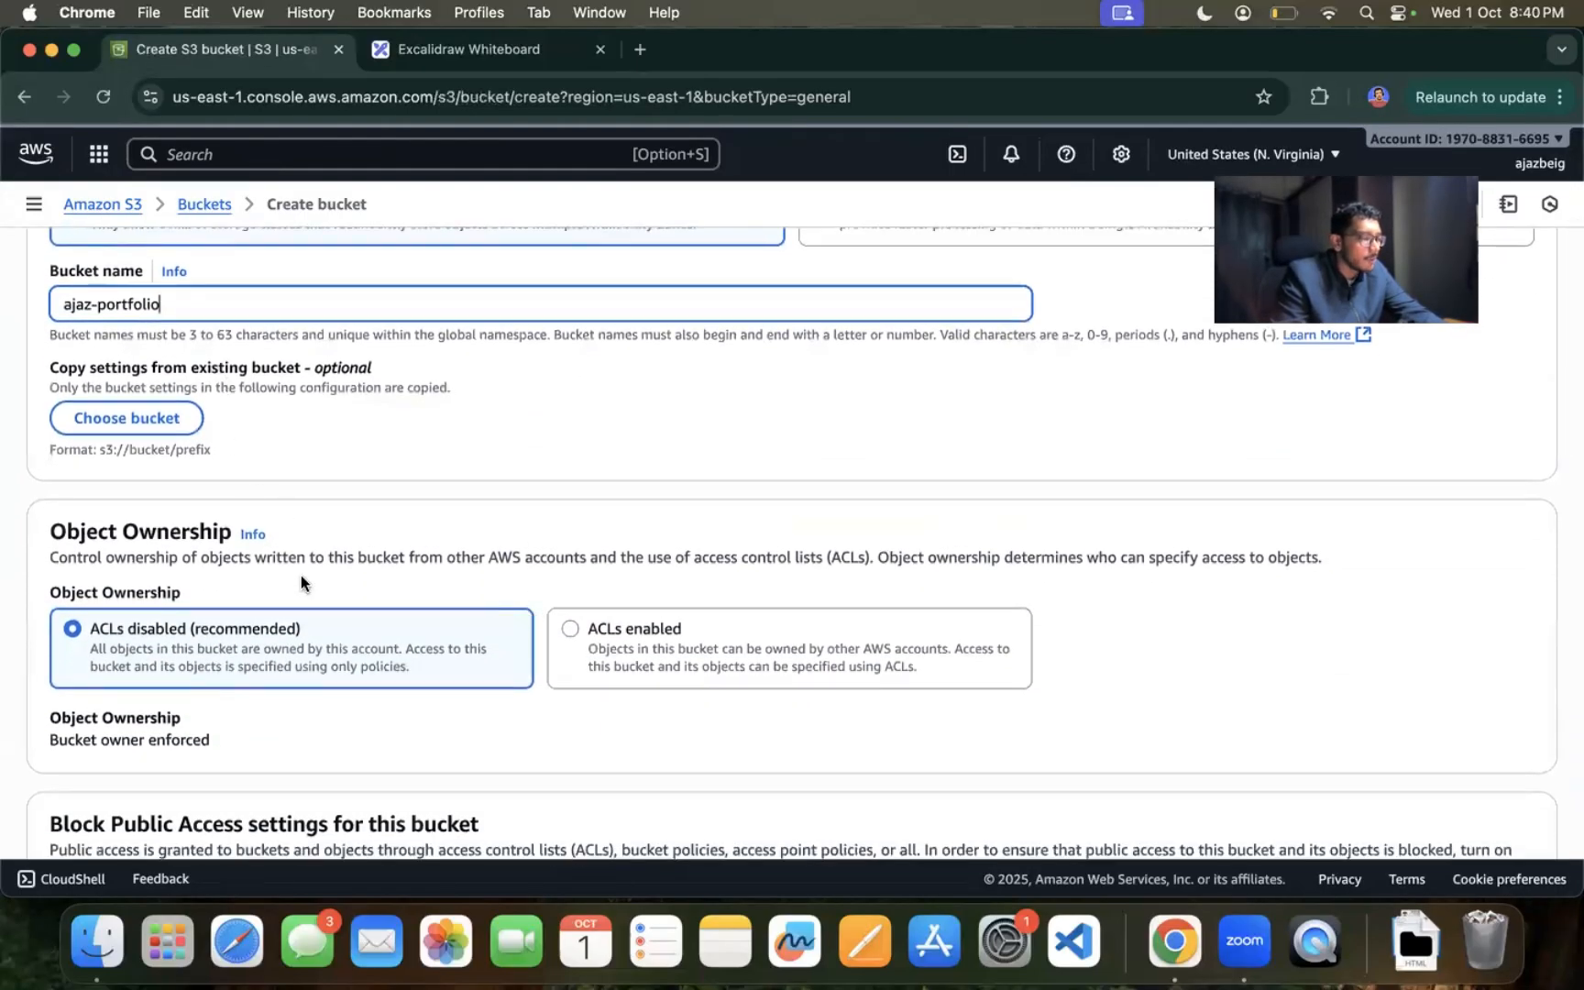
scroll(311, 608, down, 3)
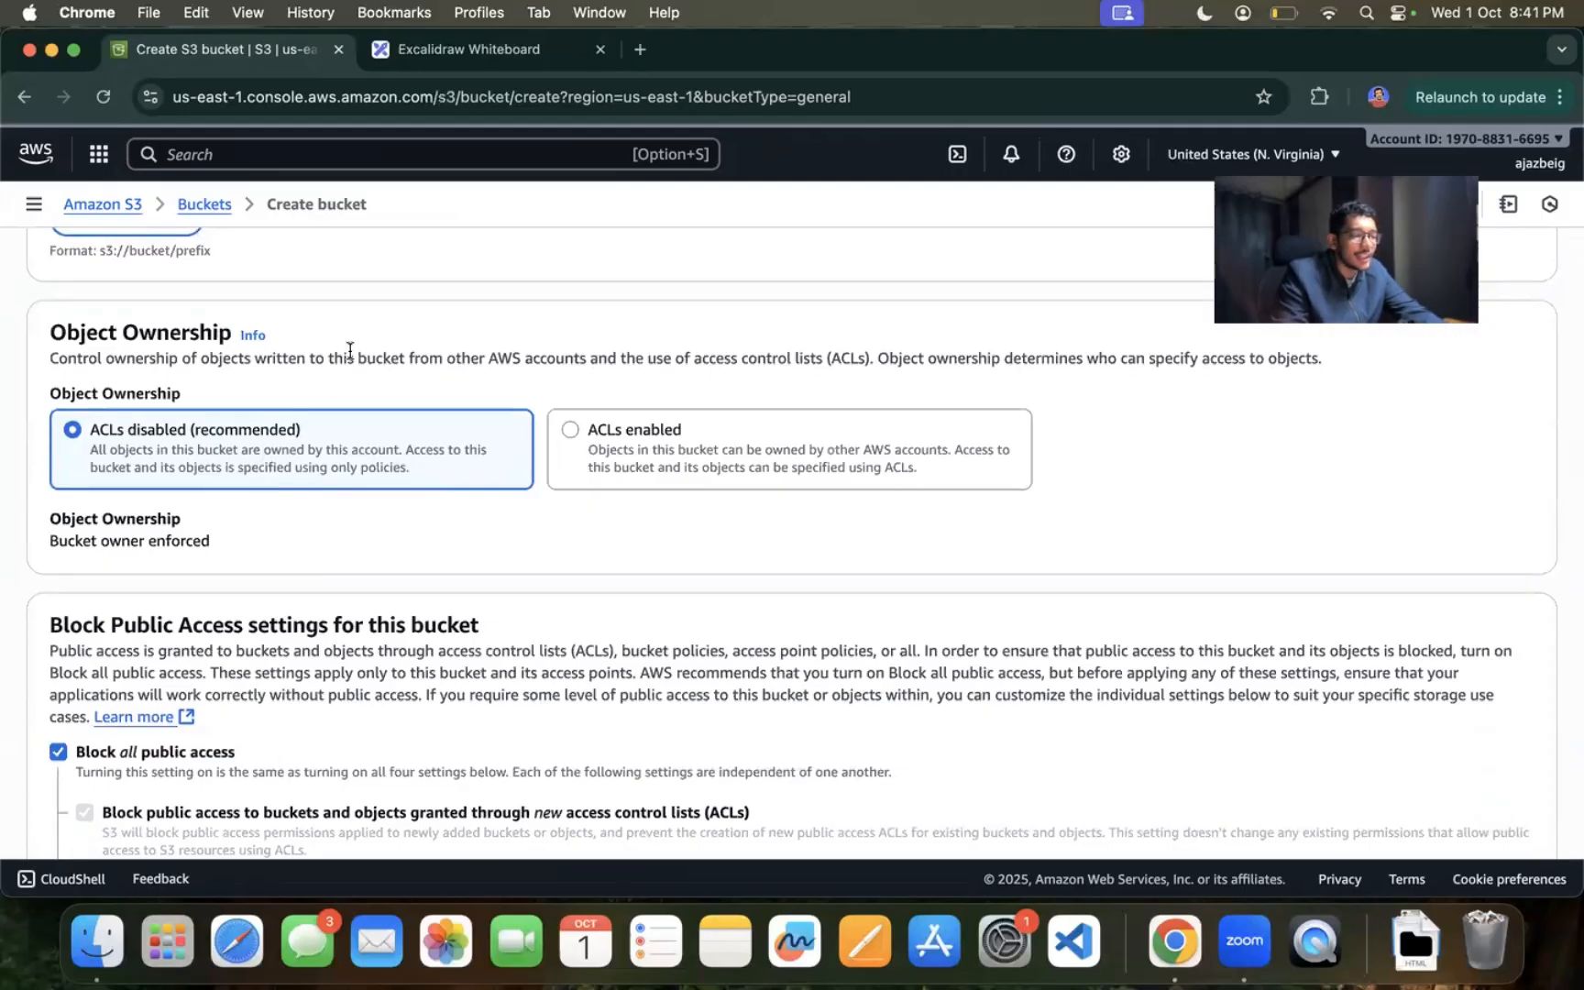
scroll(434, 693, down, 2)
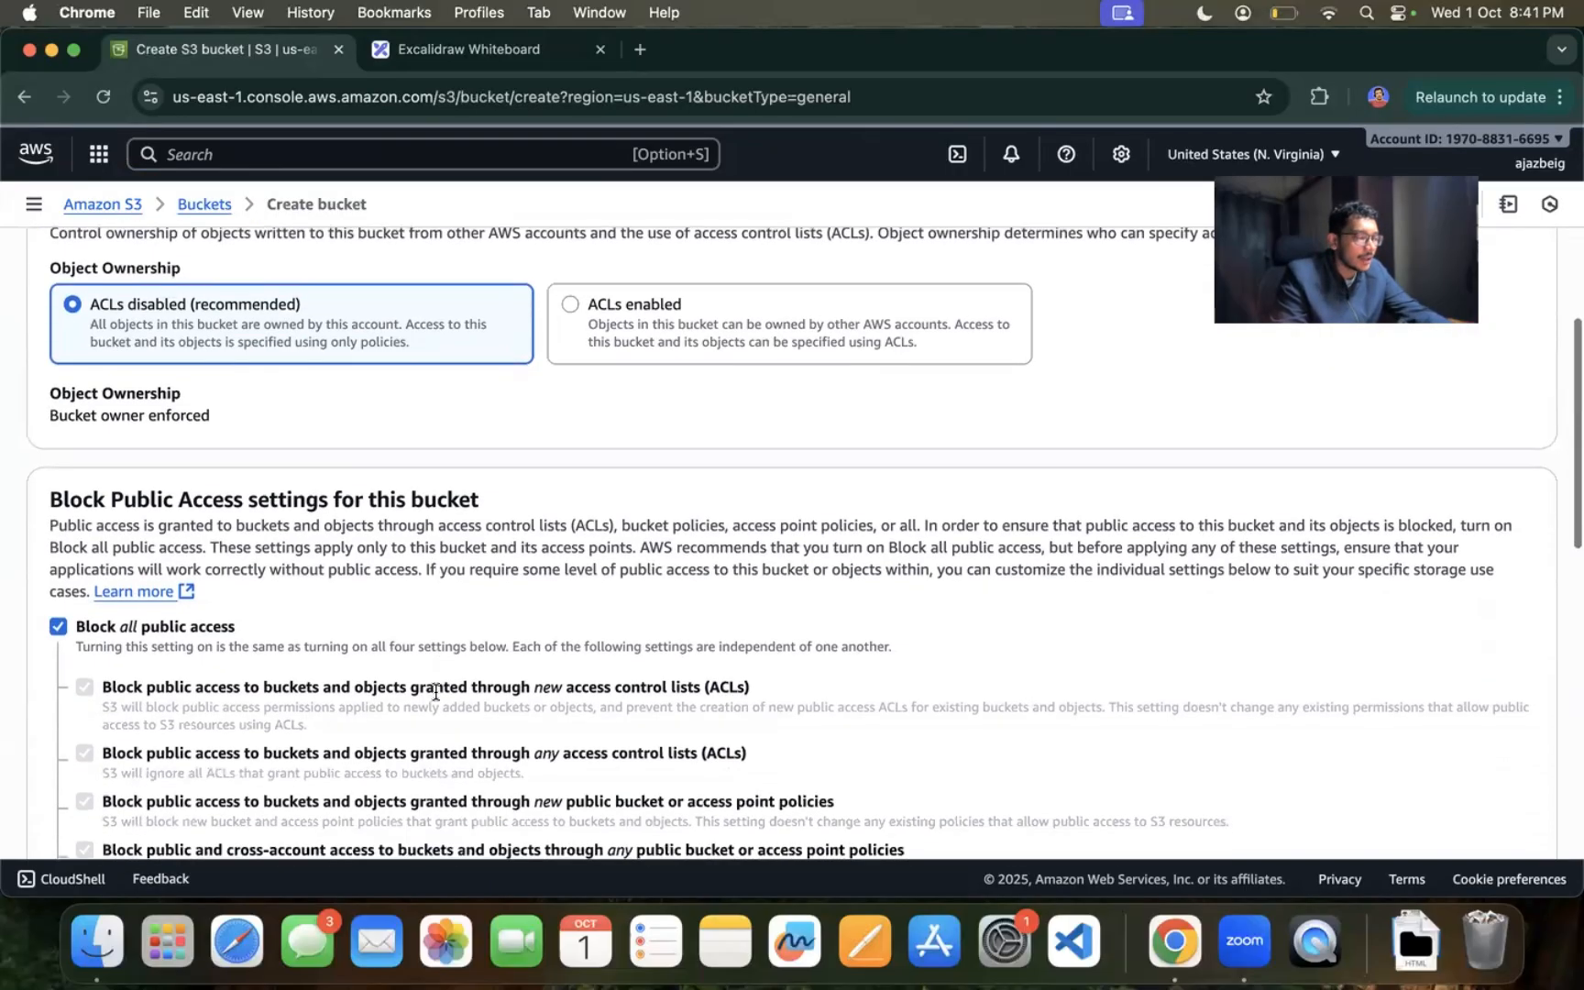
scroll(435, 693, down, 2)
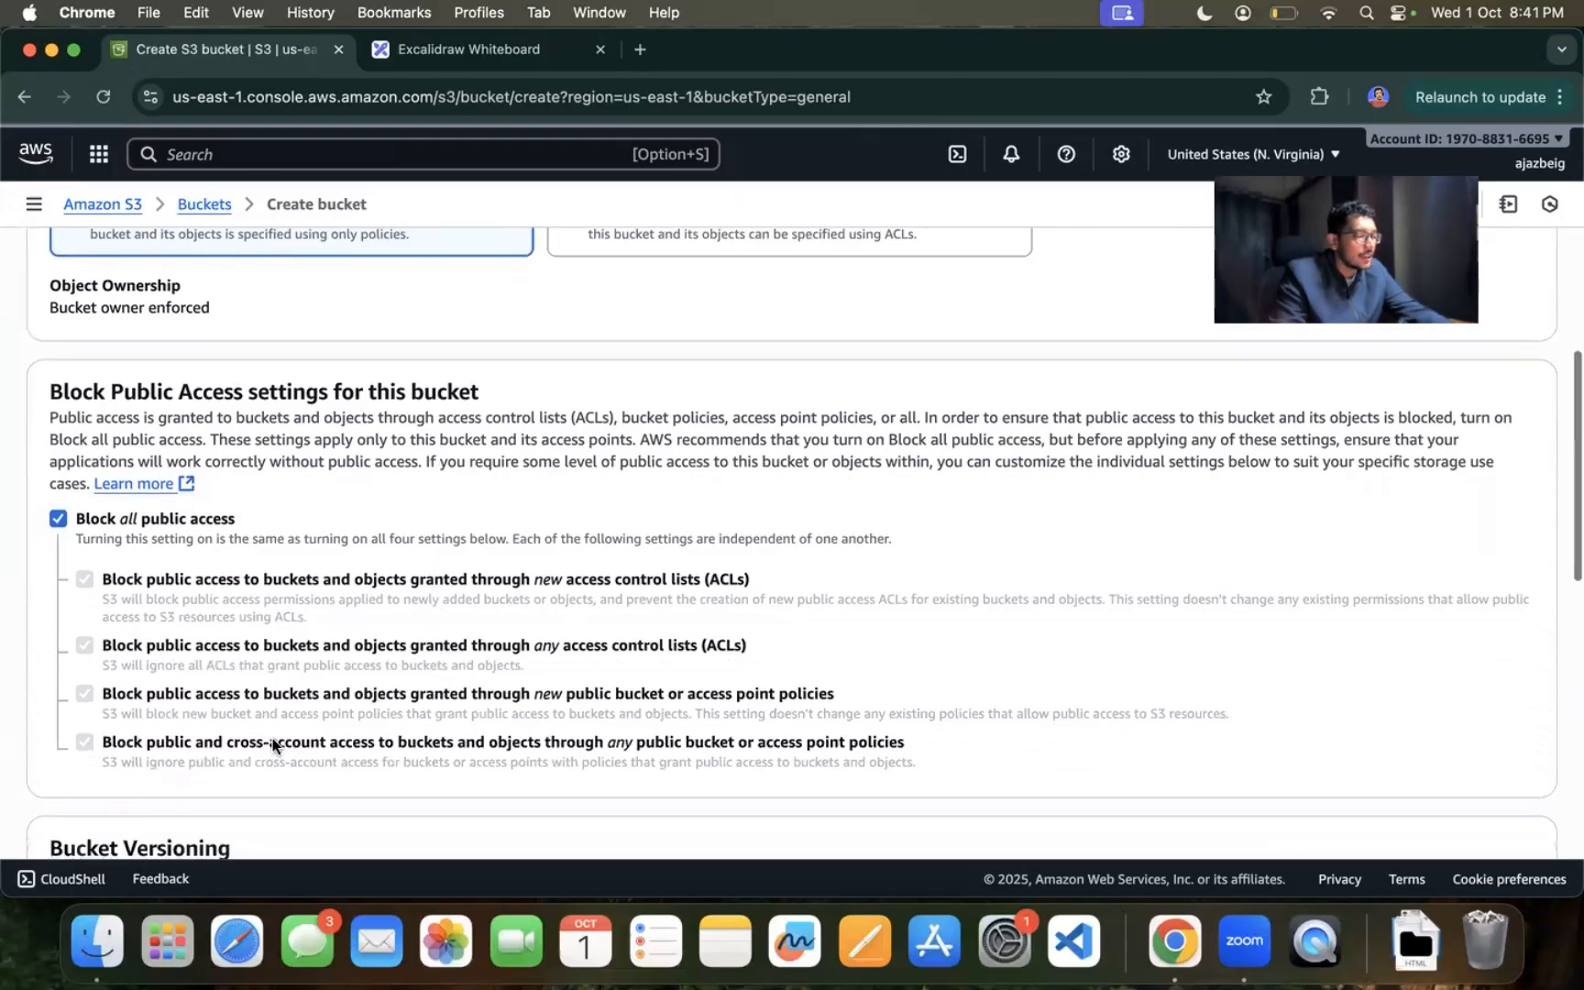
scroll(273, 738, down, 2)
triple_click(211, 309)
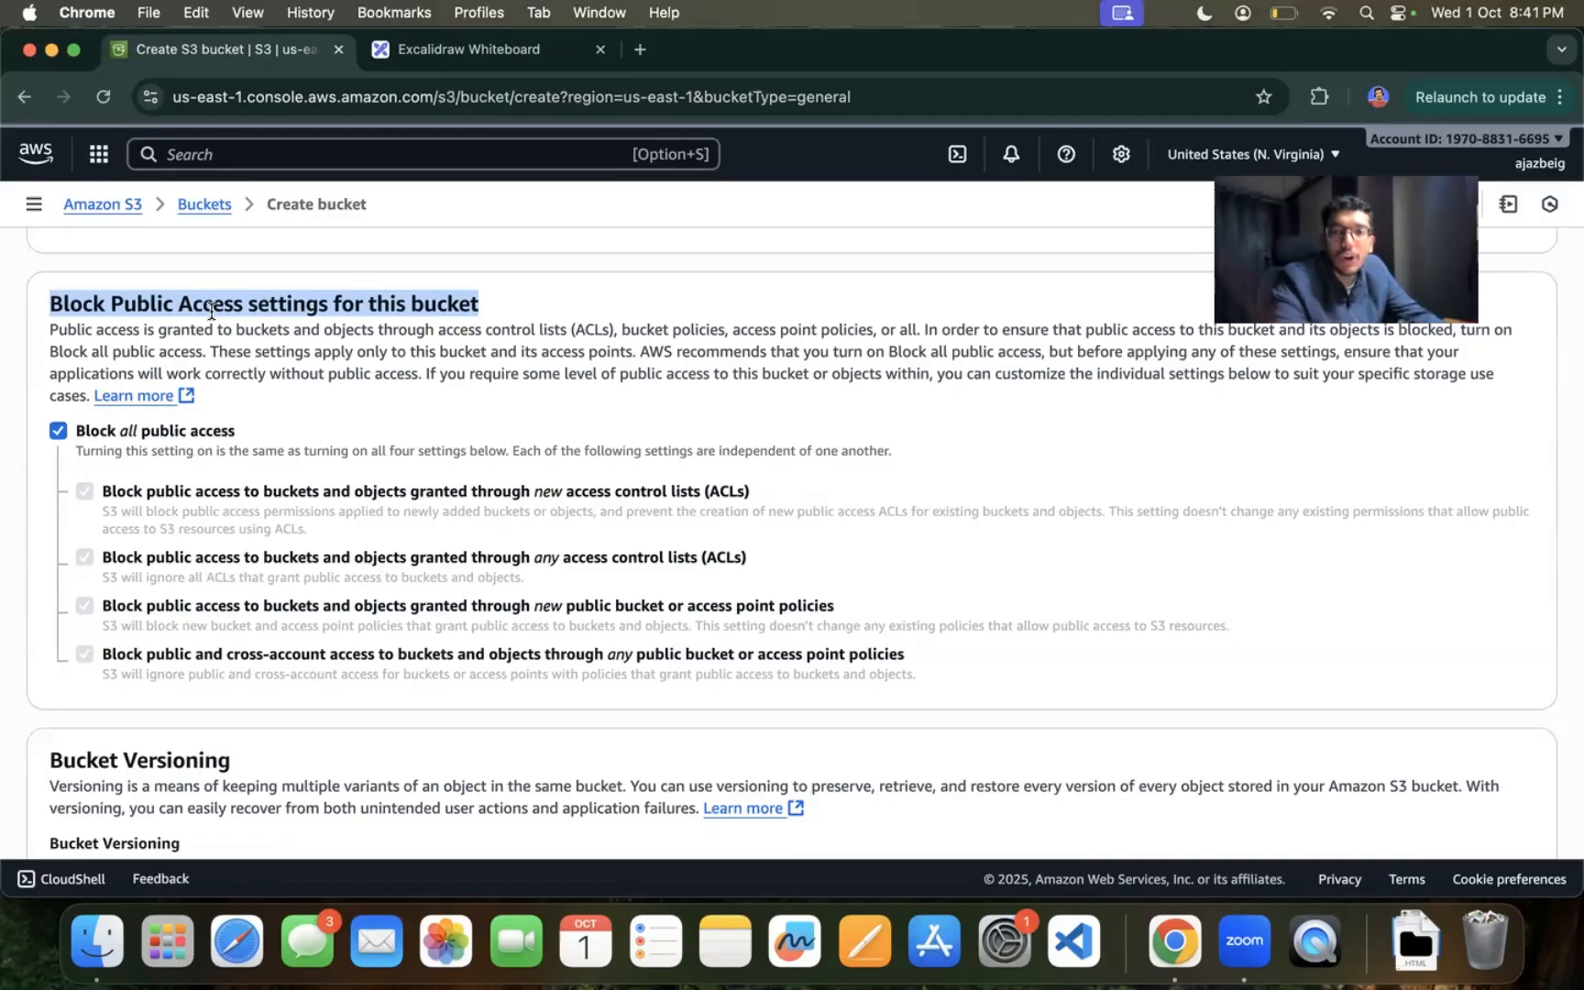
scroll(338, 650, down, 5)
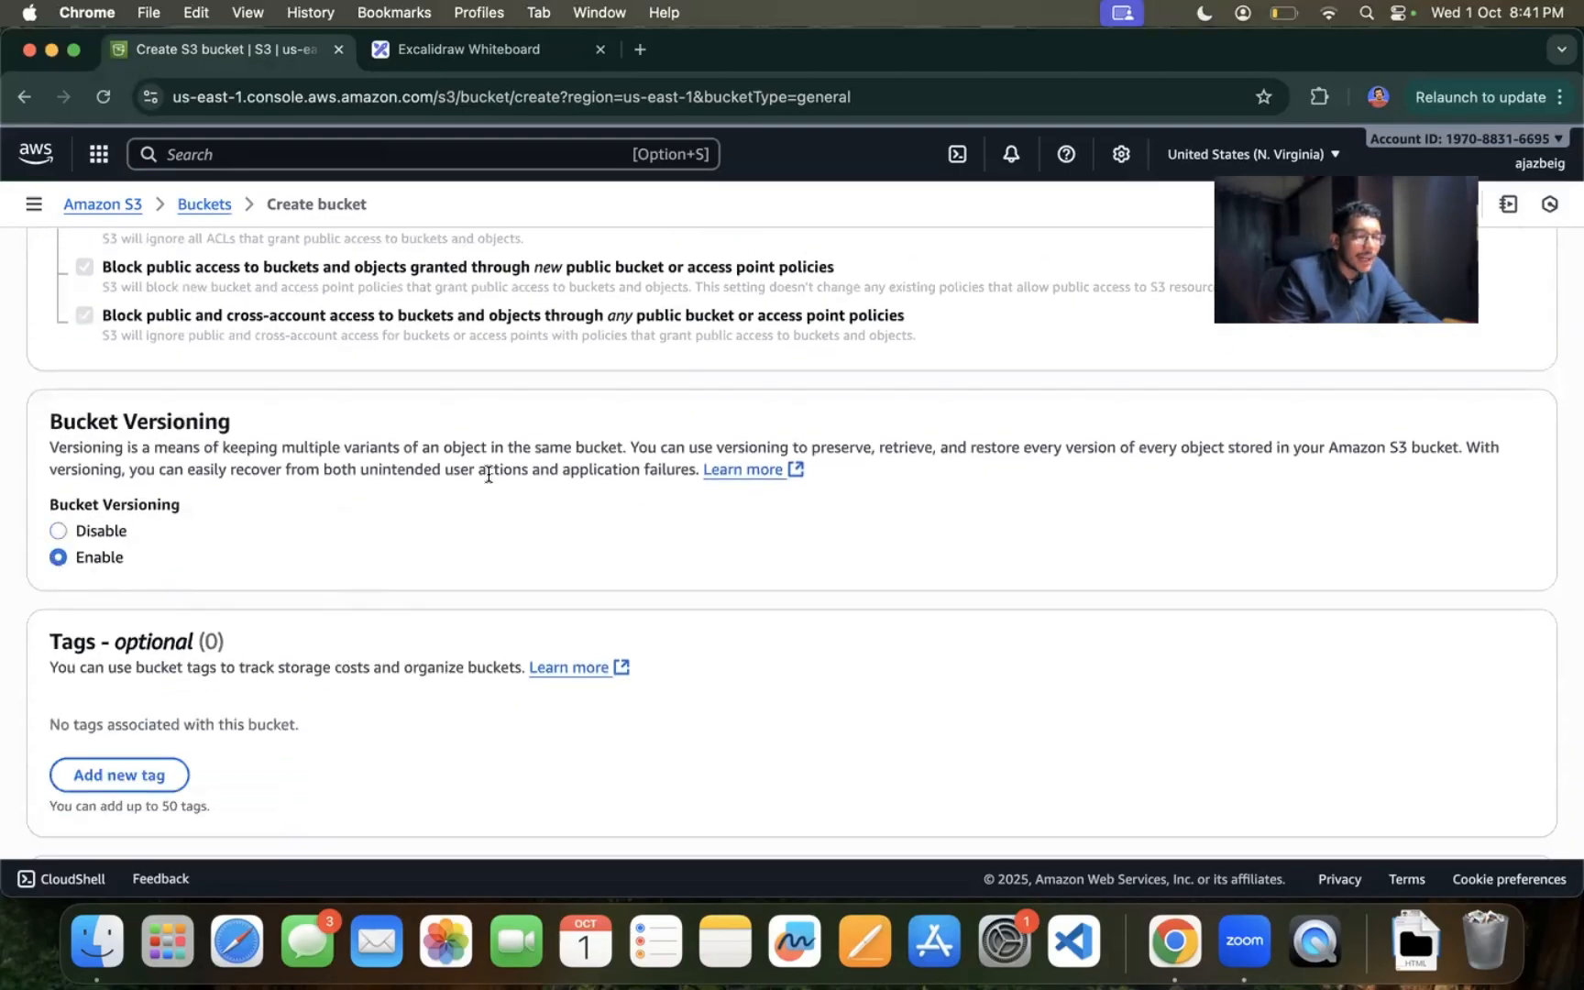
scroll(570, 554, down, 2)
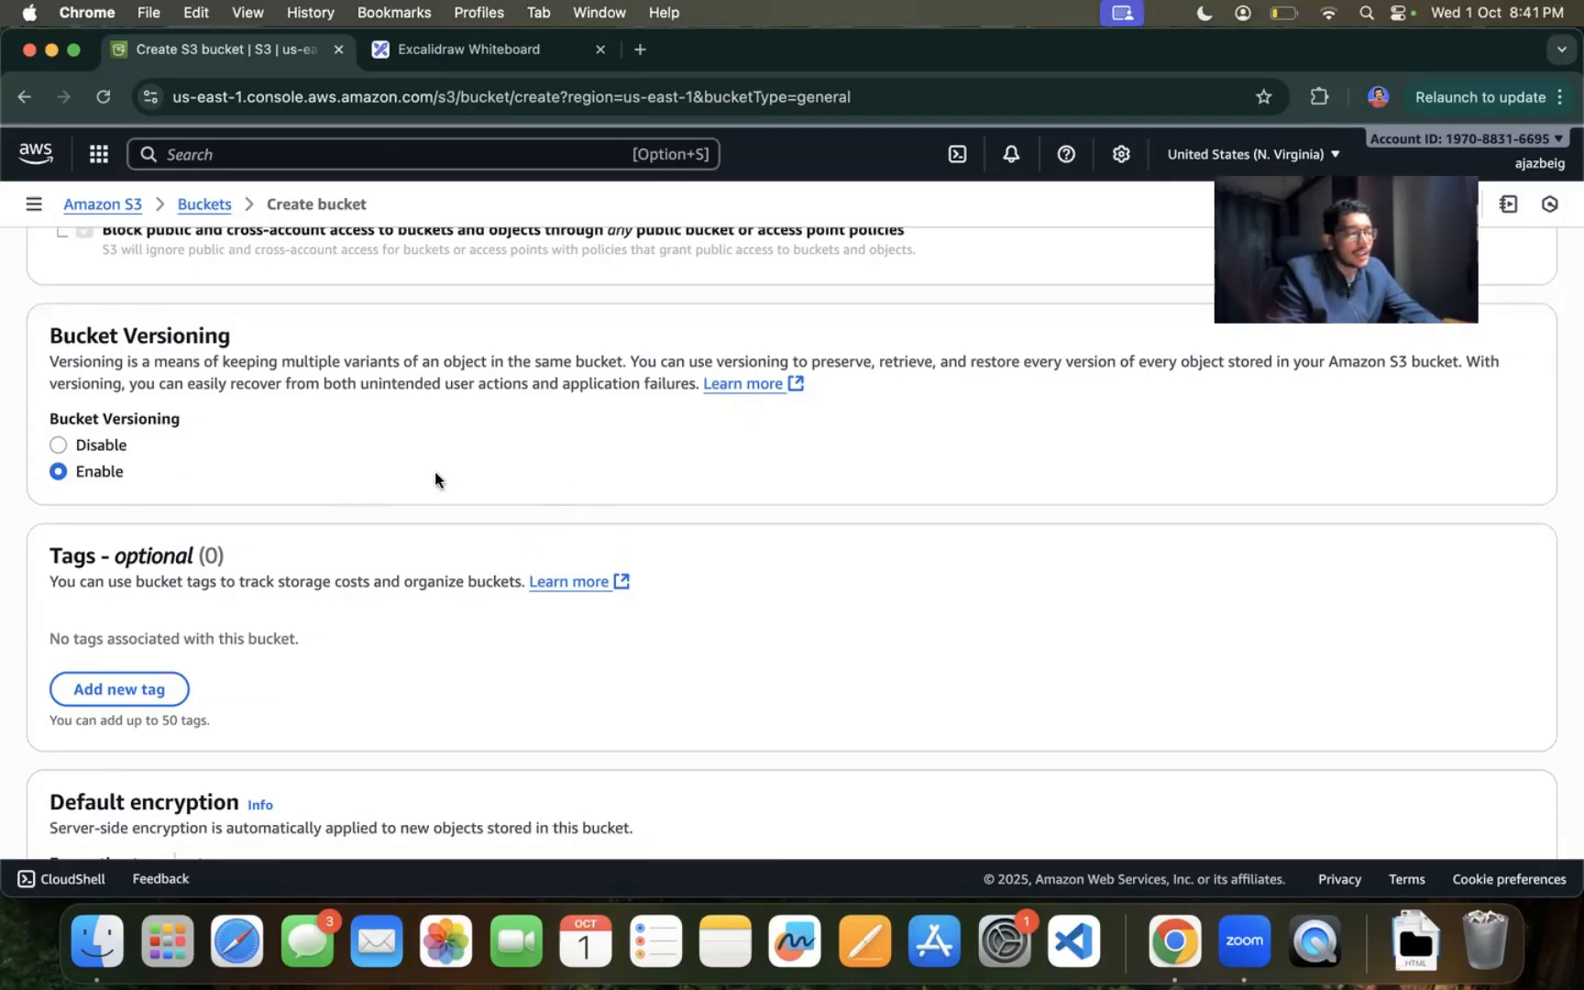
Step: Check the bucket's tags, default encryption and Bucket Key options, and expand the advanced settings
scroll(615, 591, down, 6)
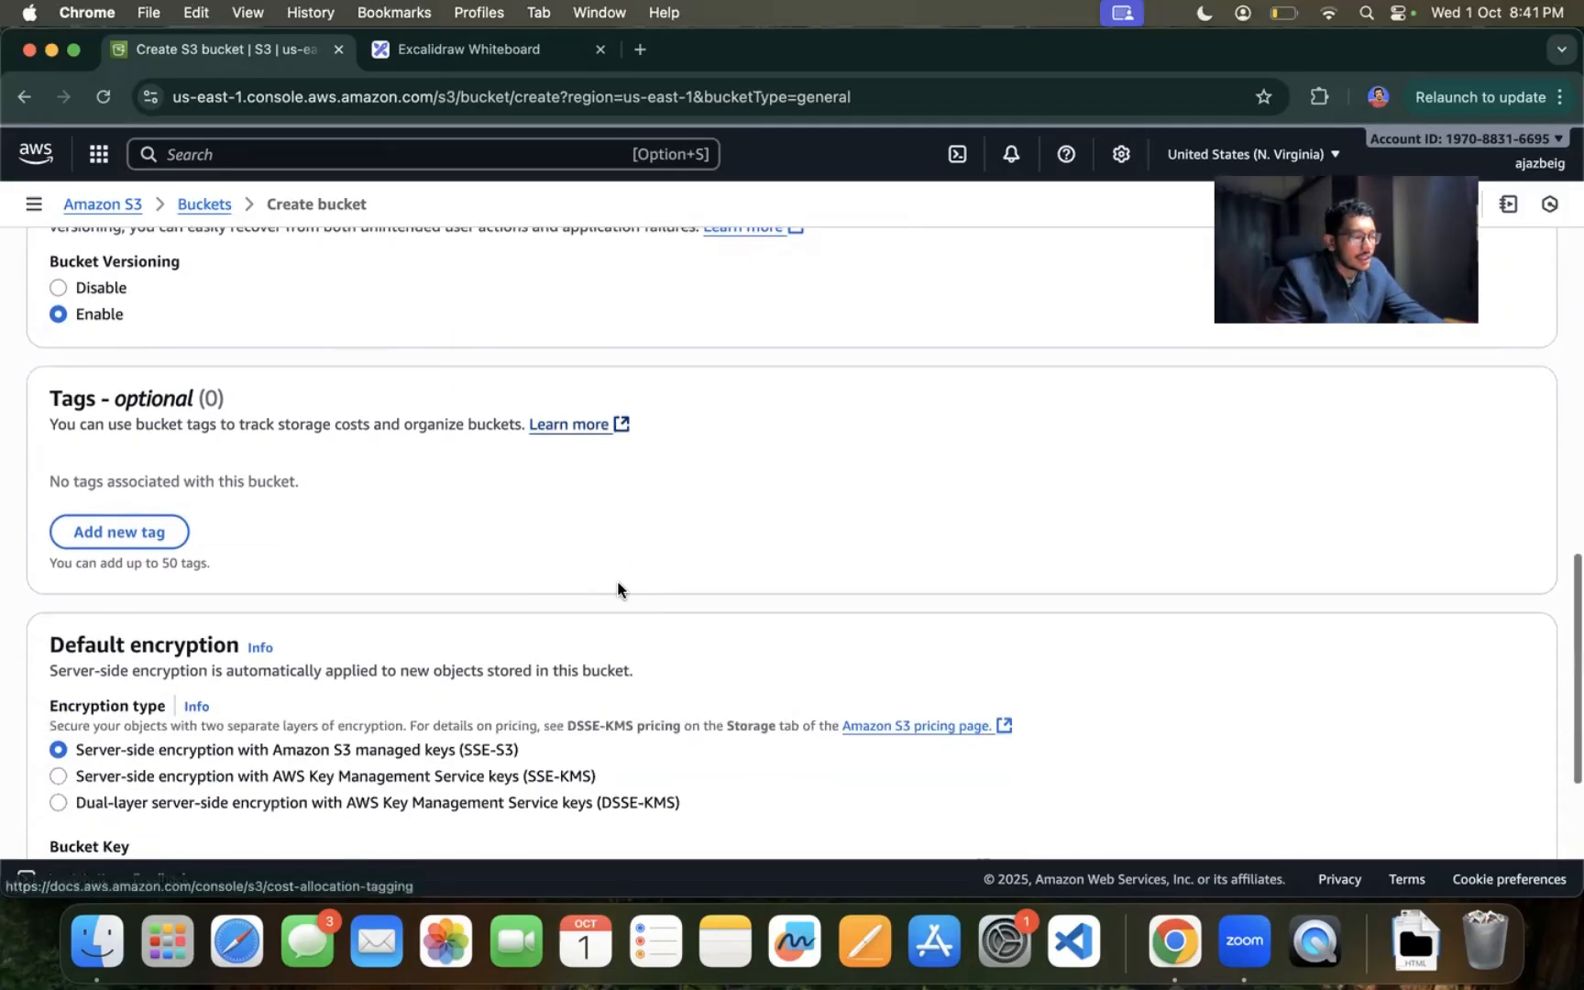
scroll(618, 588, up, 1)
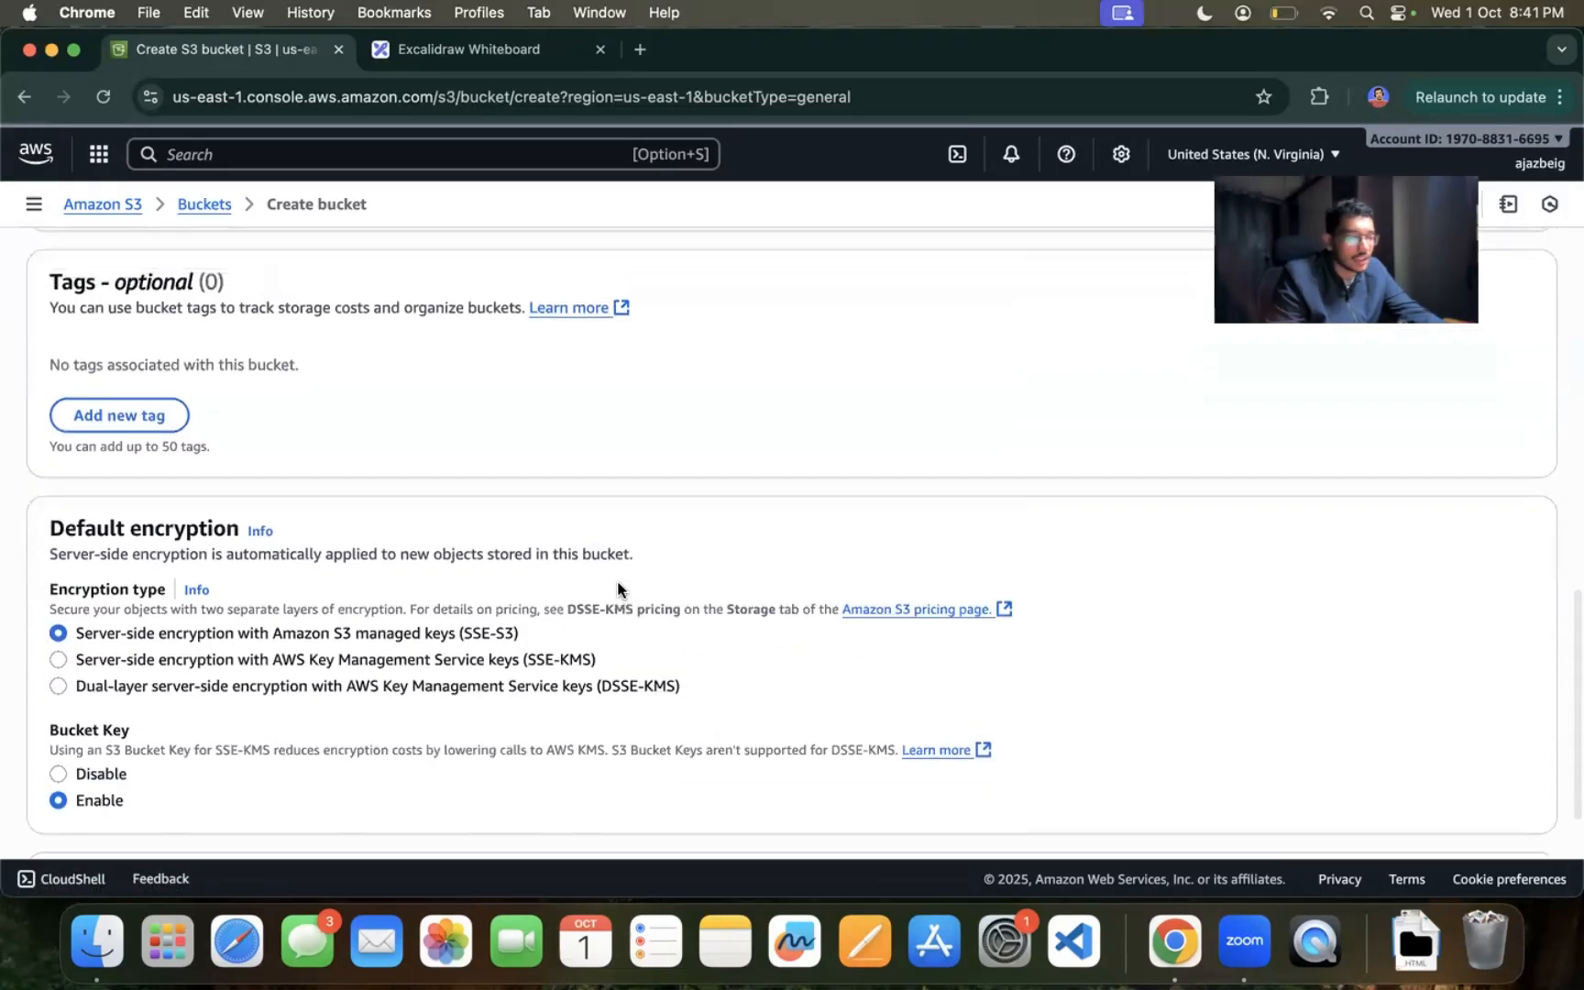
scroll(619, 590, down, 2)
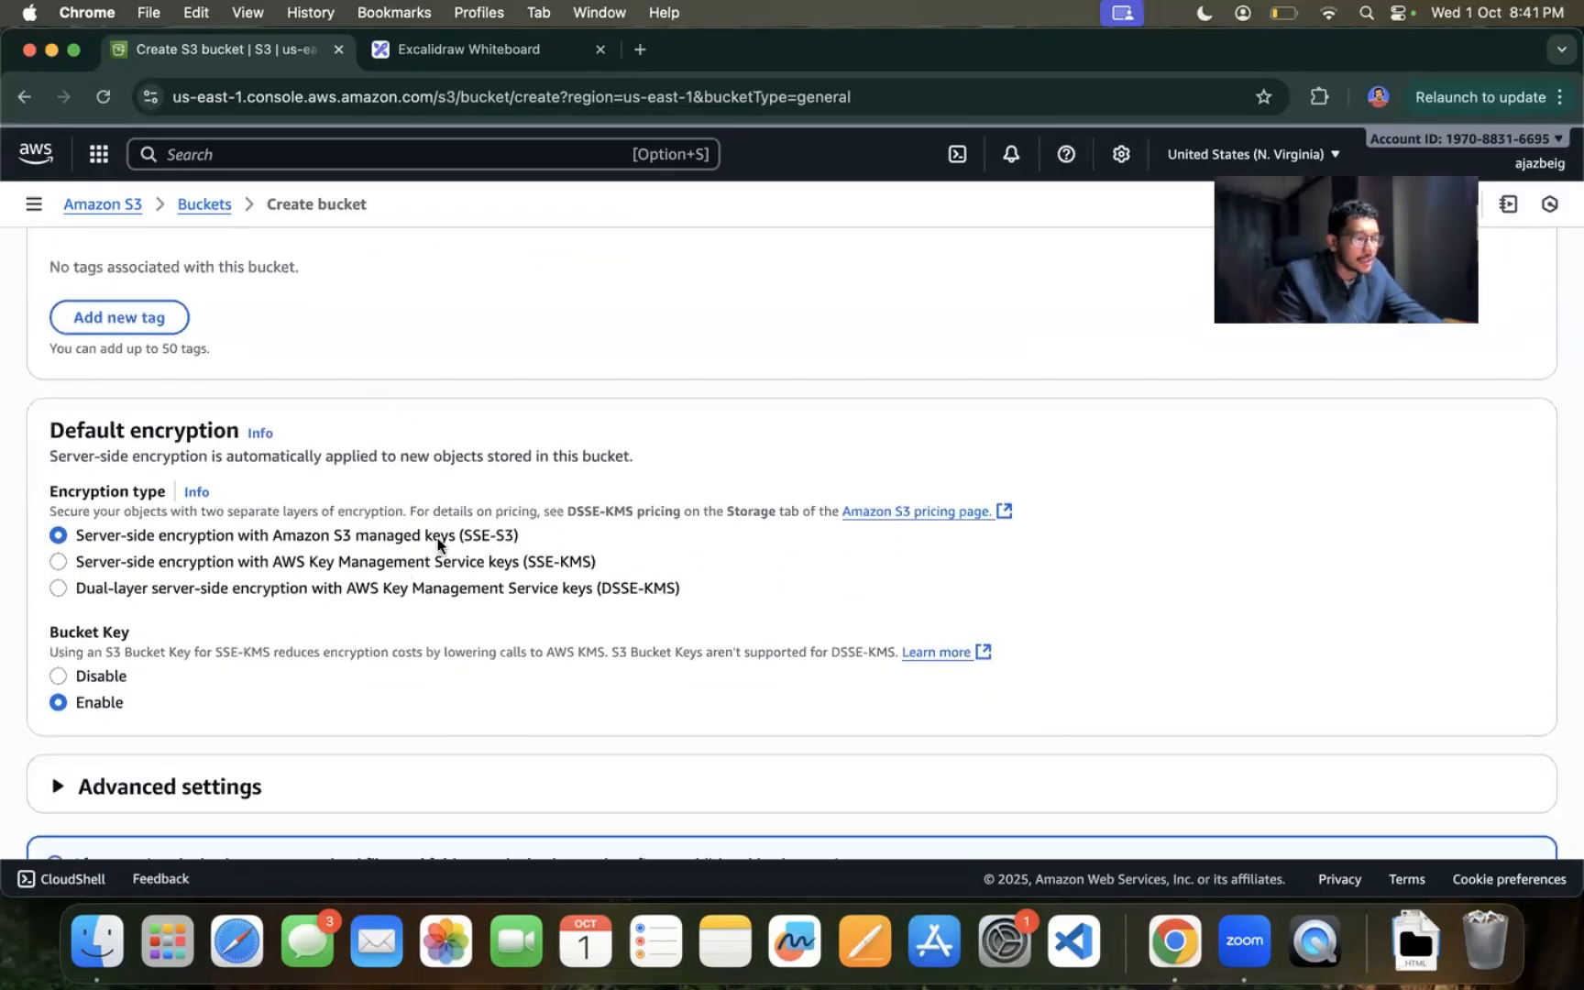
scroll(412, 608, down, 1)
scroll(412, 608, down, 2)
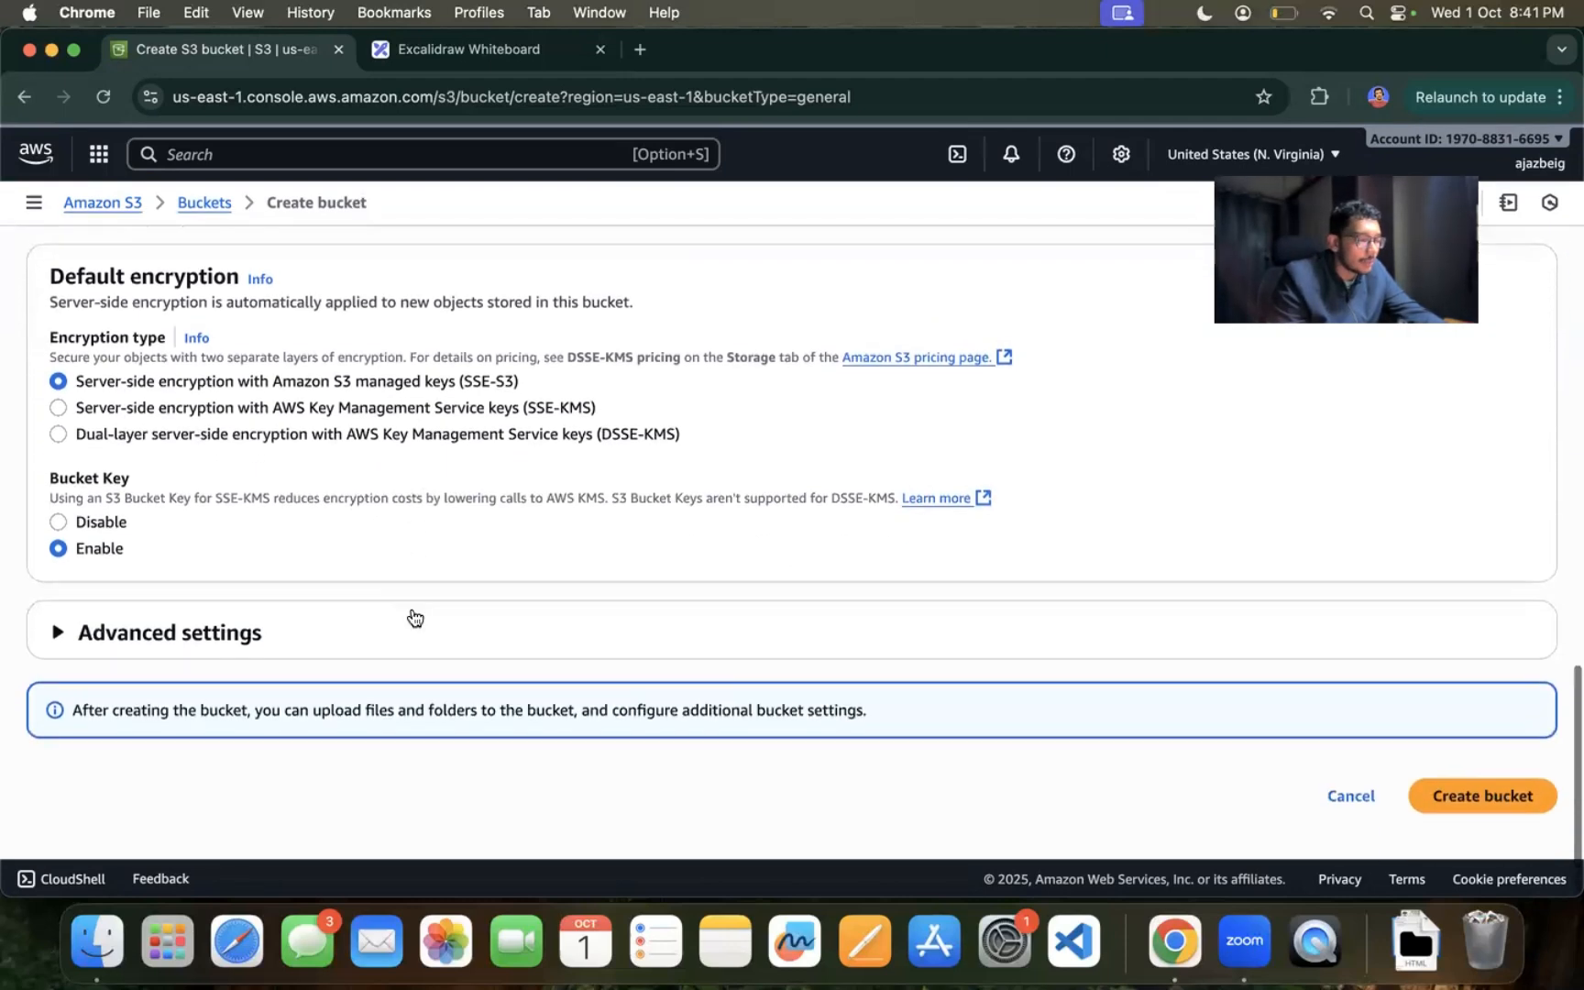
click(229, 639)
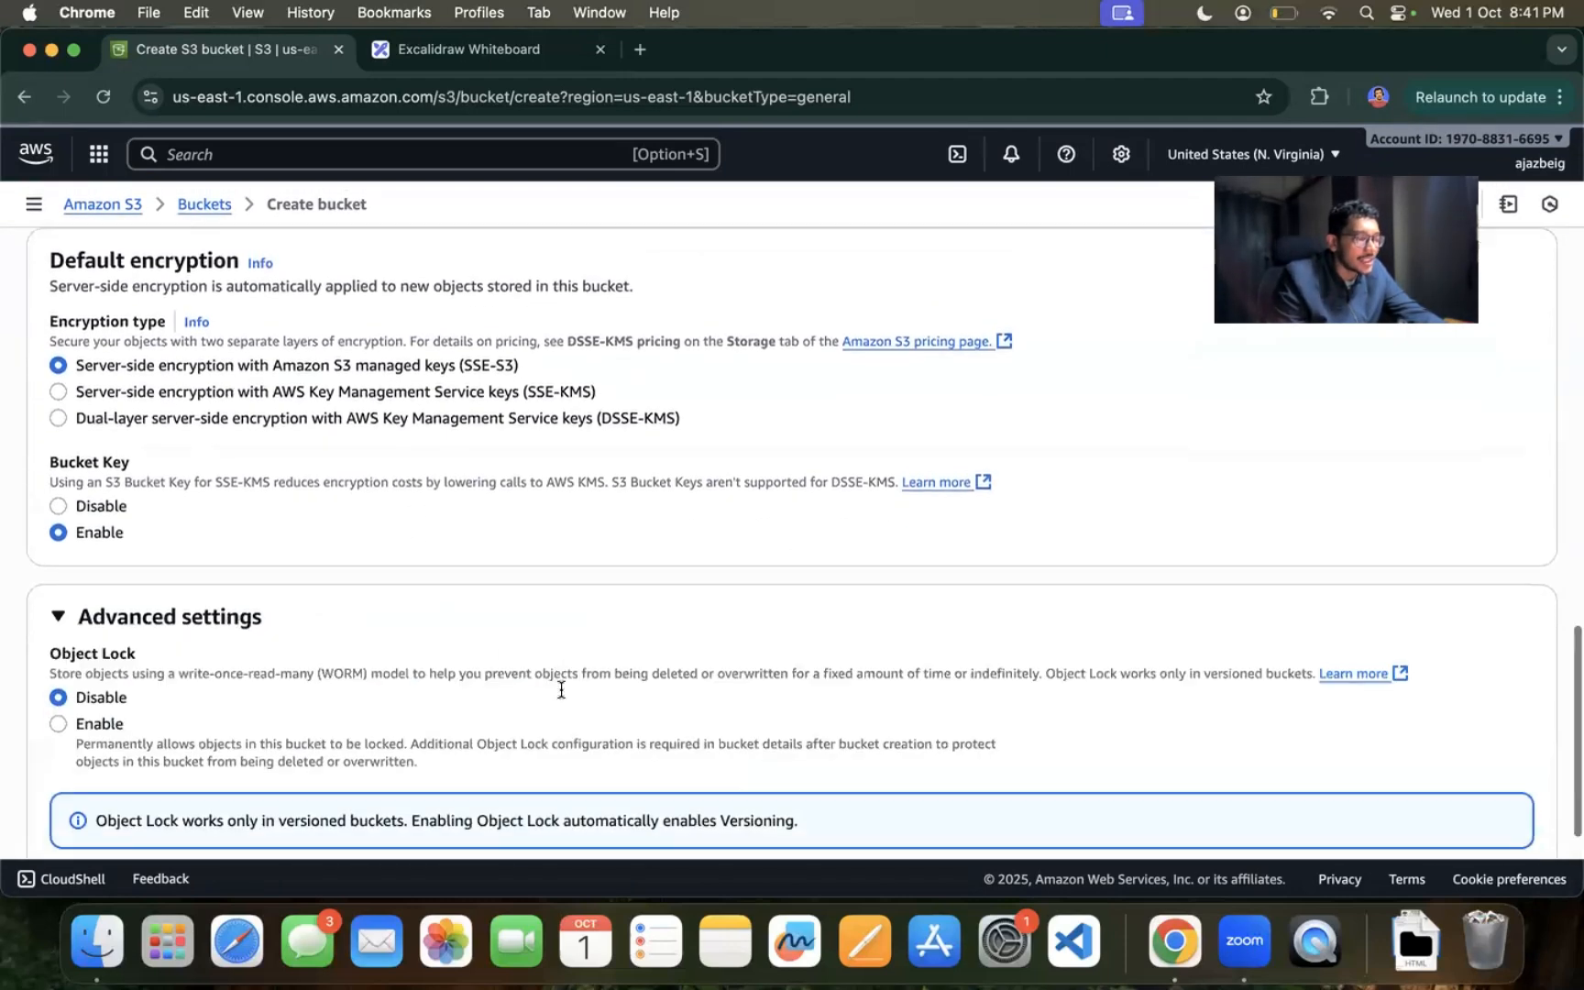
Step: Create the portfolio bucket with the configured settings and open it from the general purpose buckets list
scroll(559, 689, down, 5)
click(1502, 791)
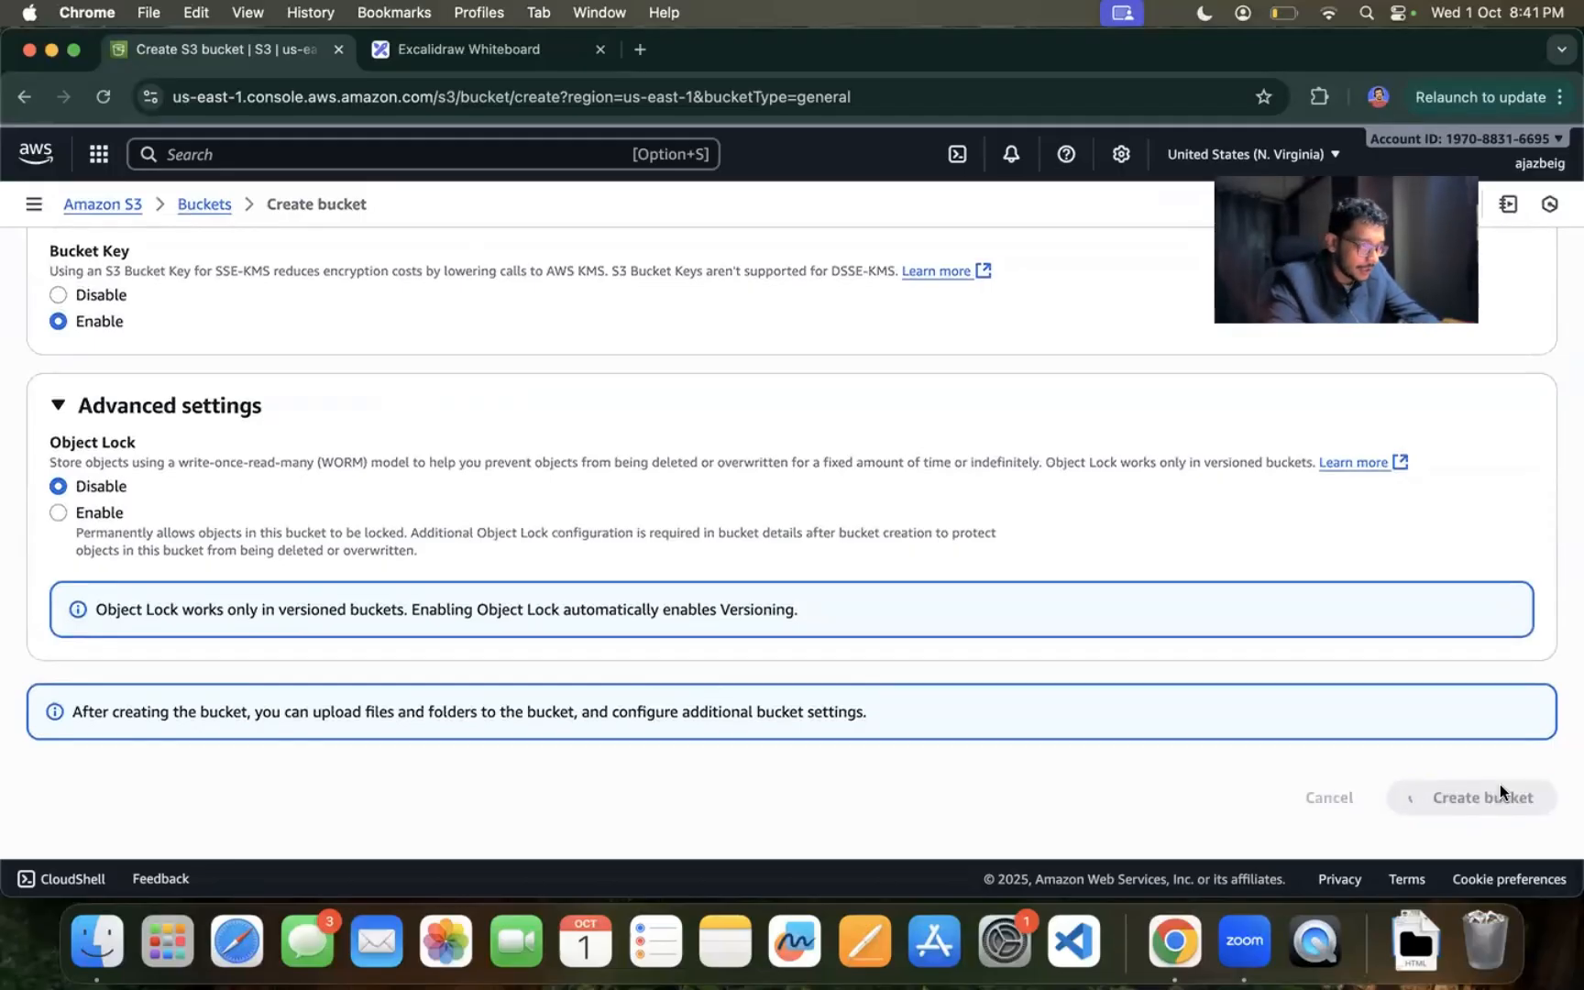
scroll(1257, 608, up, 3)
scroll(1257, 610, up, 10)
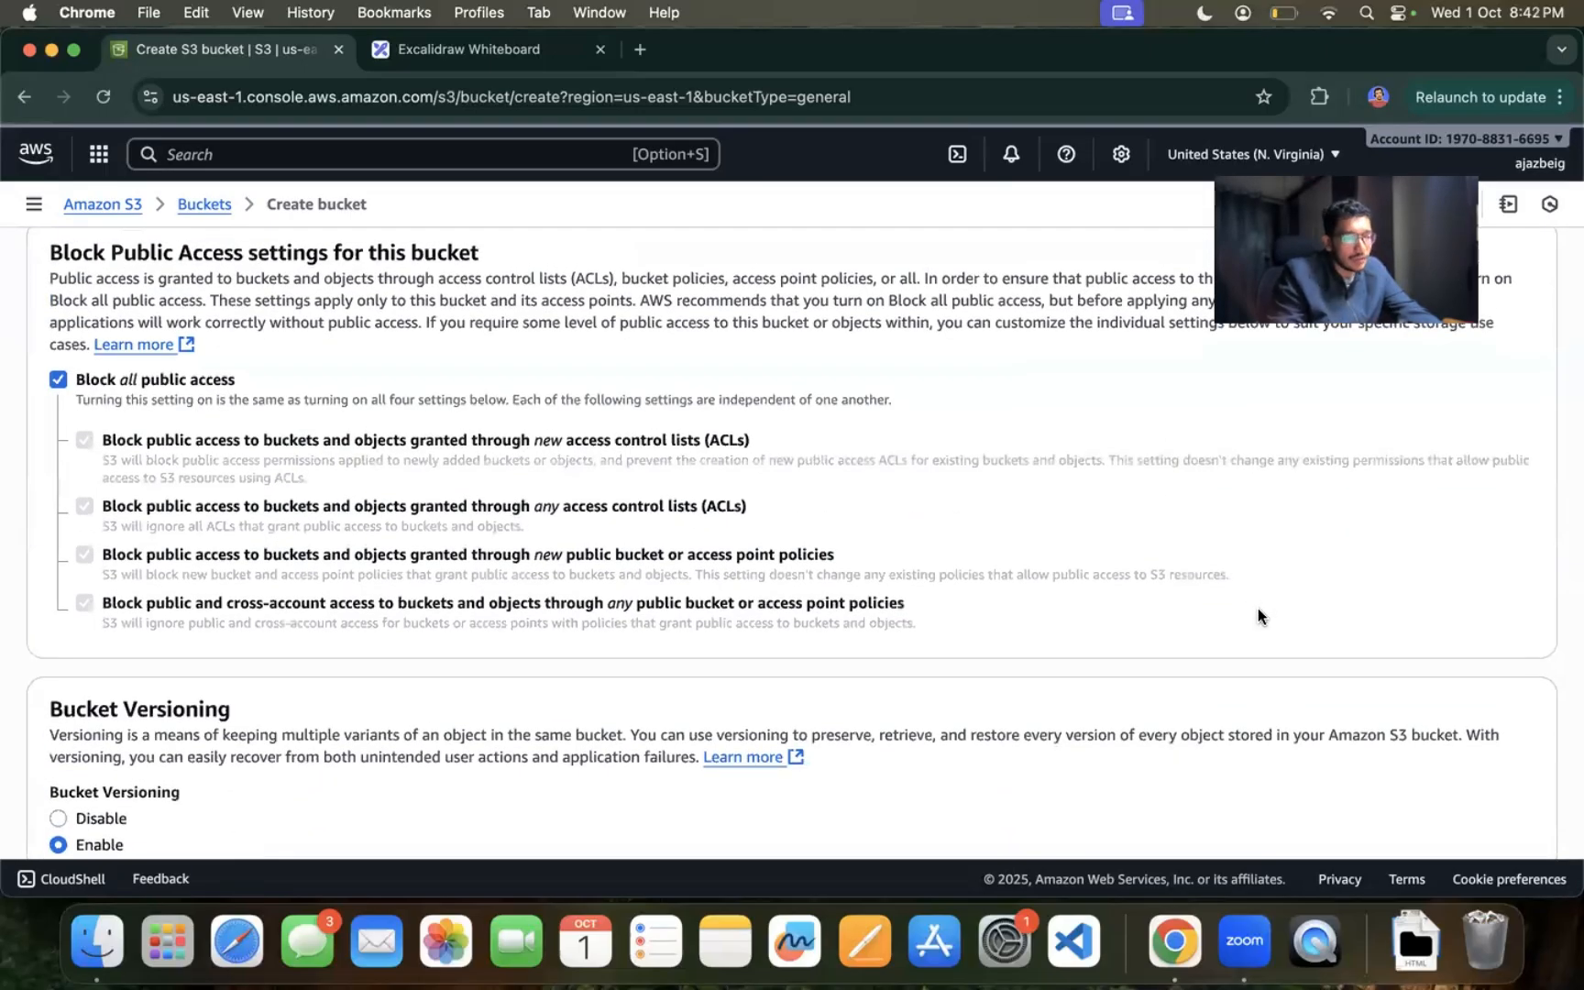
scroll(1257, 609, up, 10)
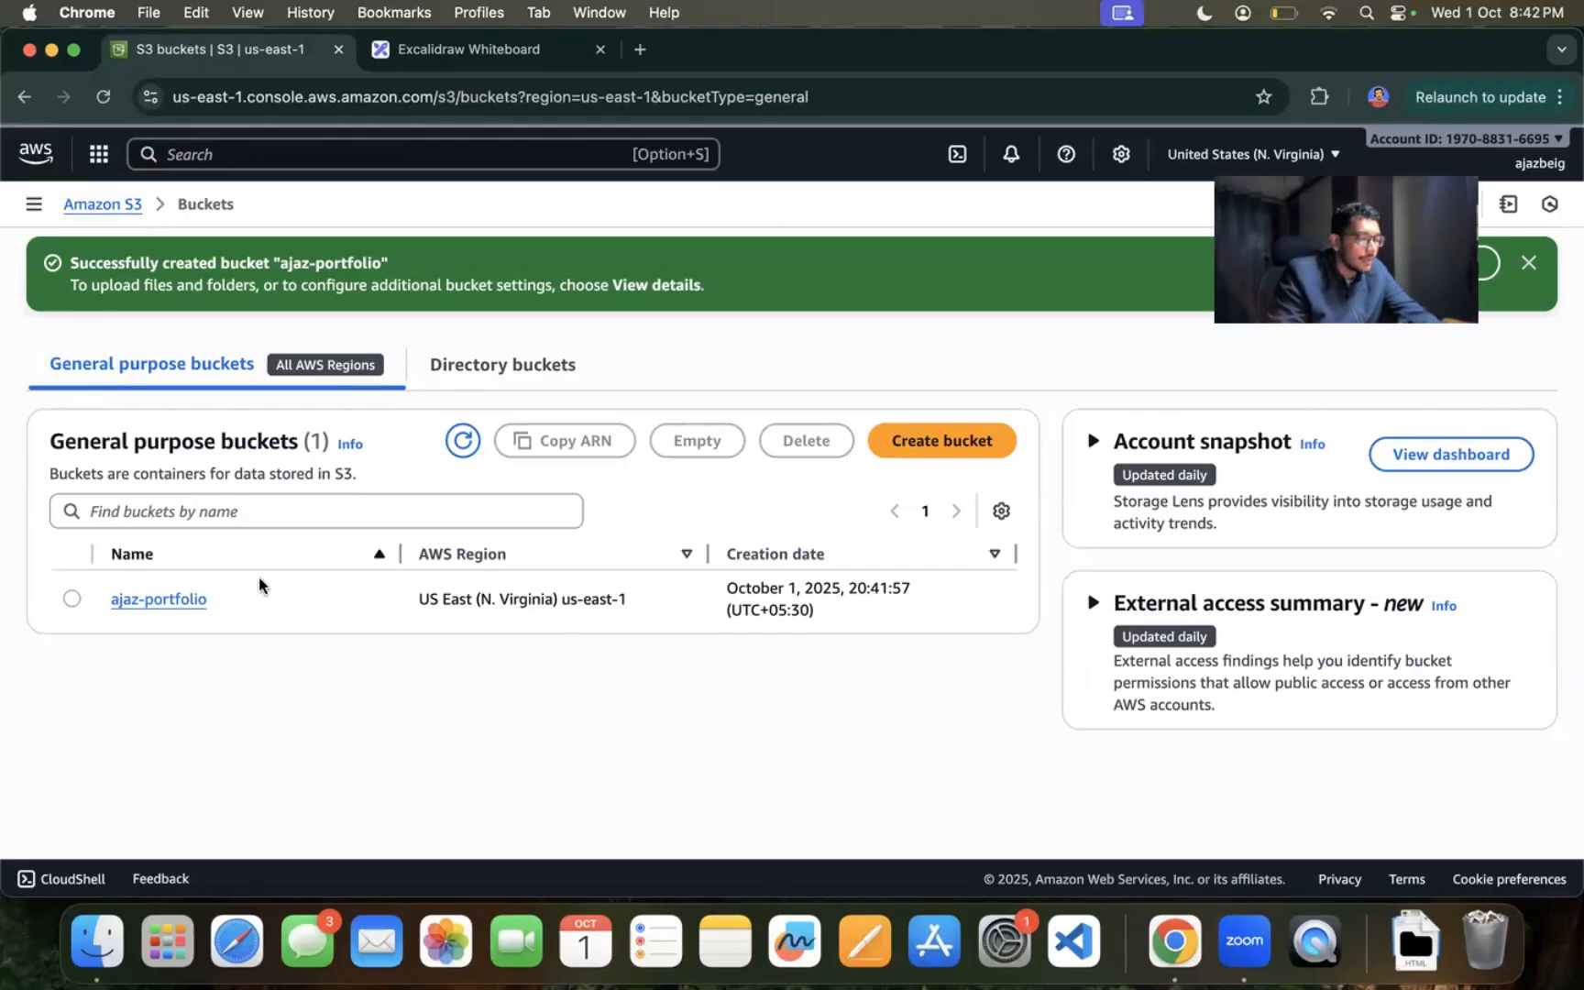
click(178, 605)
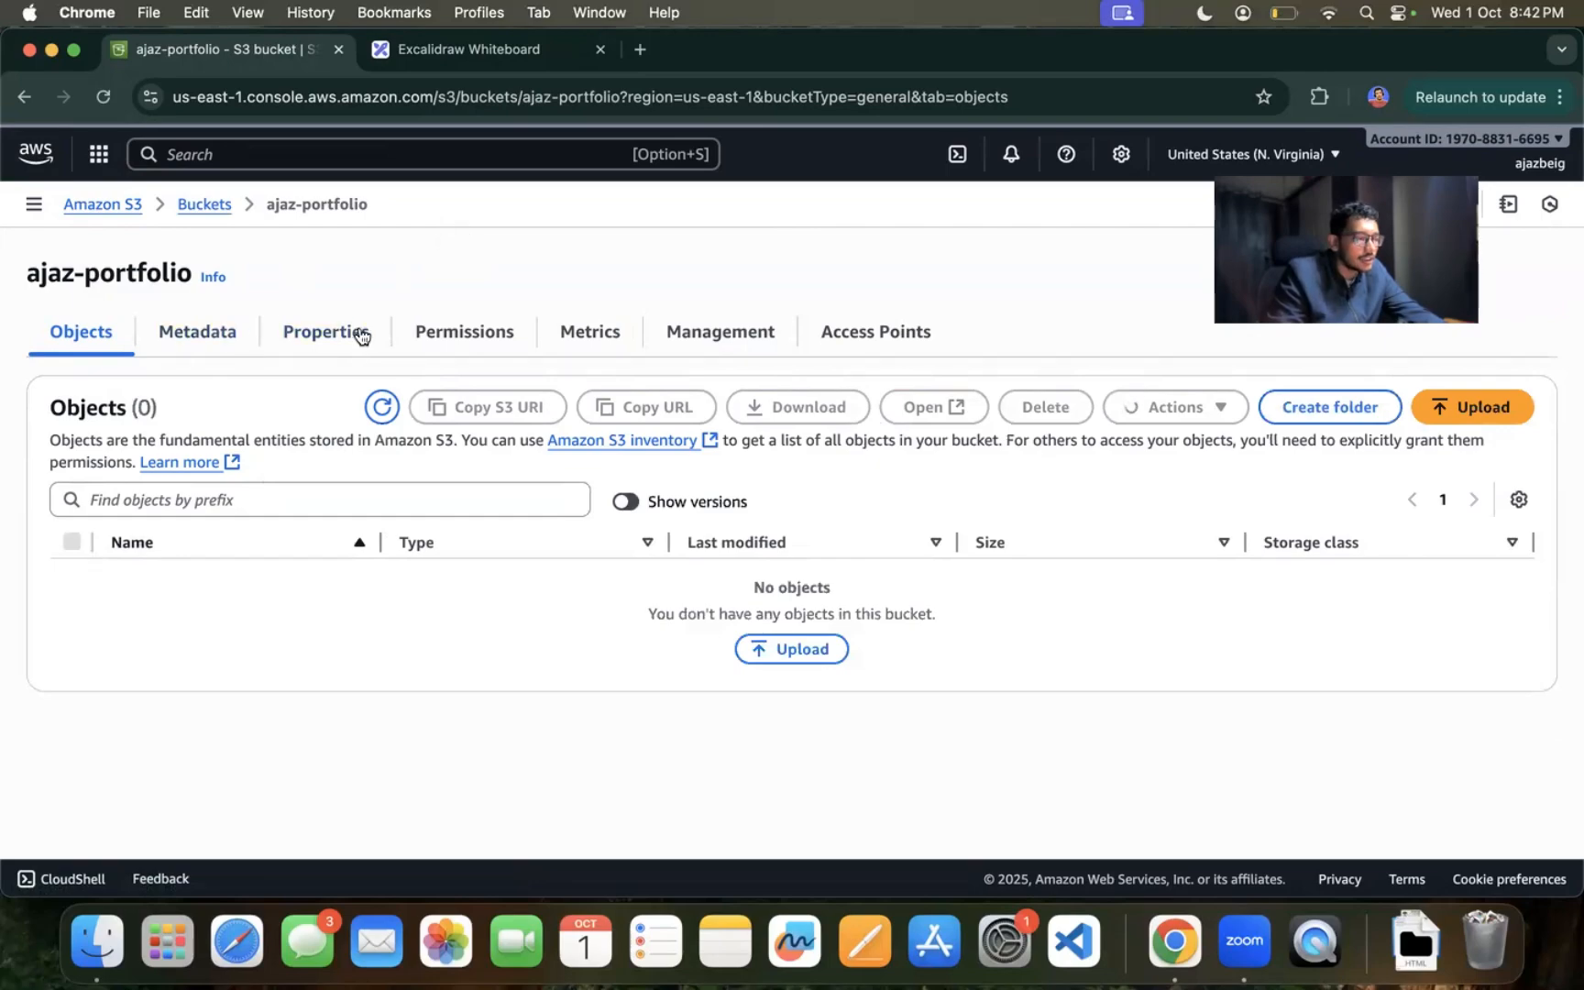
Step: Open the static website hosting settings in the bucket's properties for editing and enable static website hosting
click(210, 334)
click(331, 343)
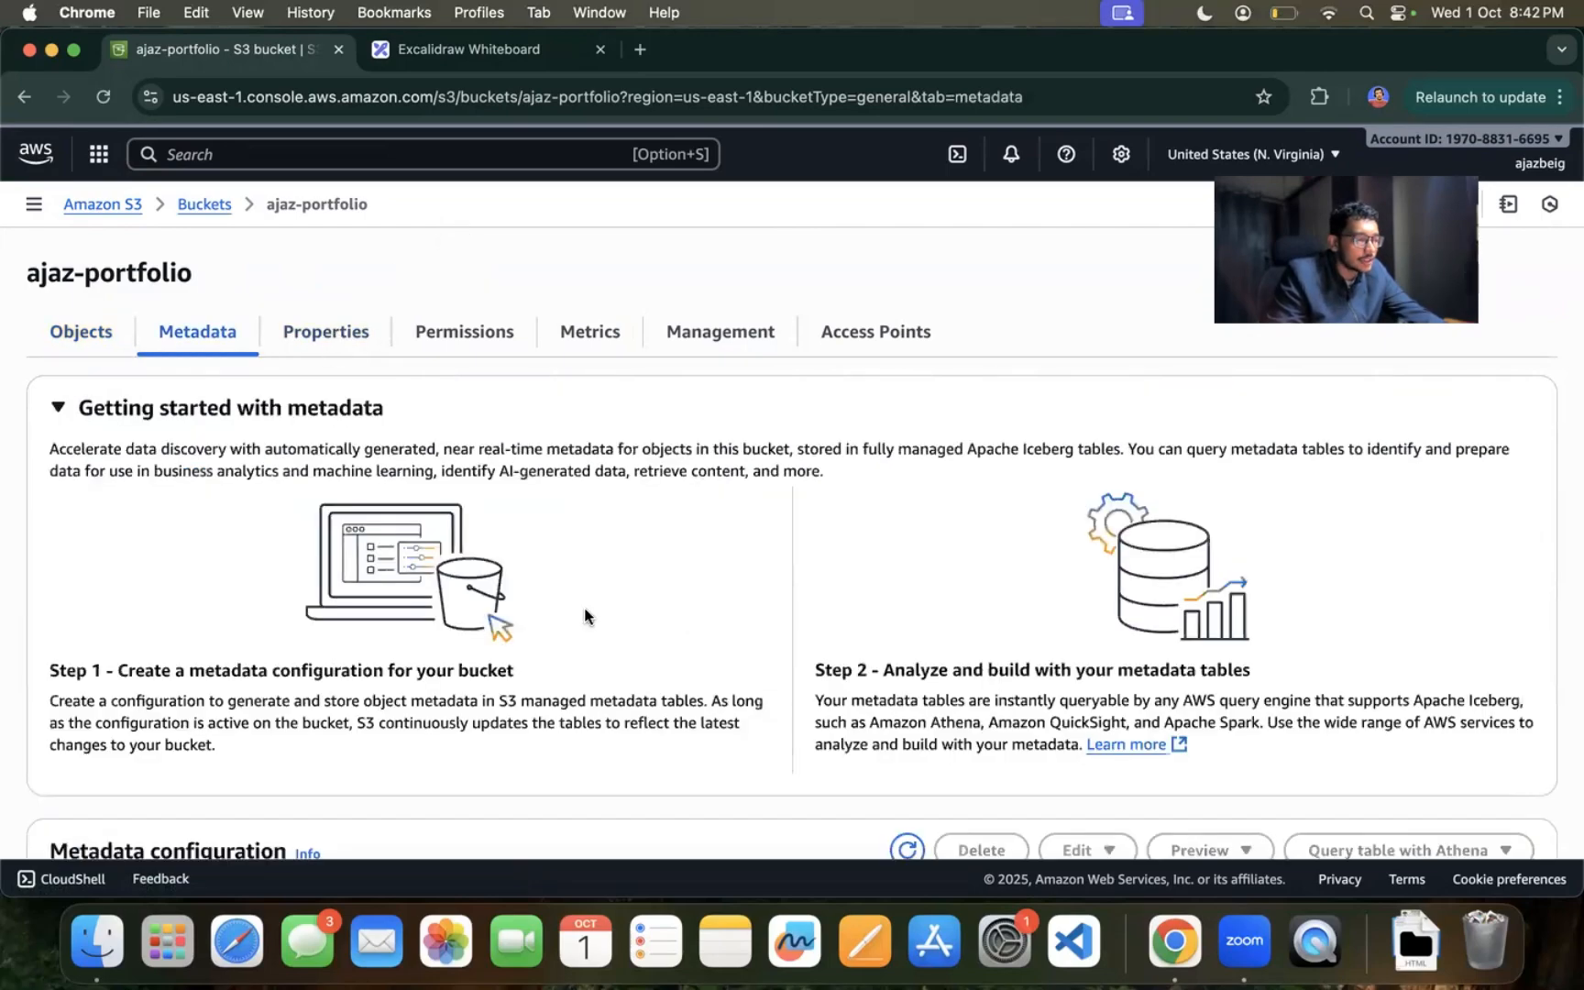
scroll(622, 602, down, 15)
scroll(622, 601, down, 5)
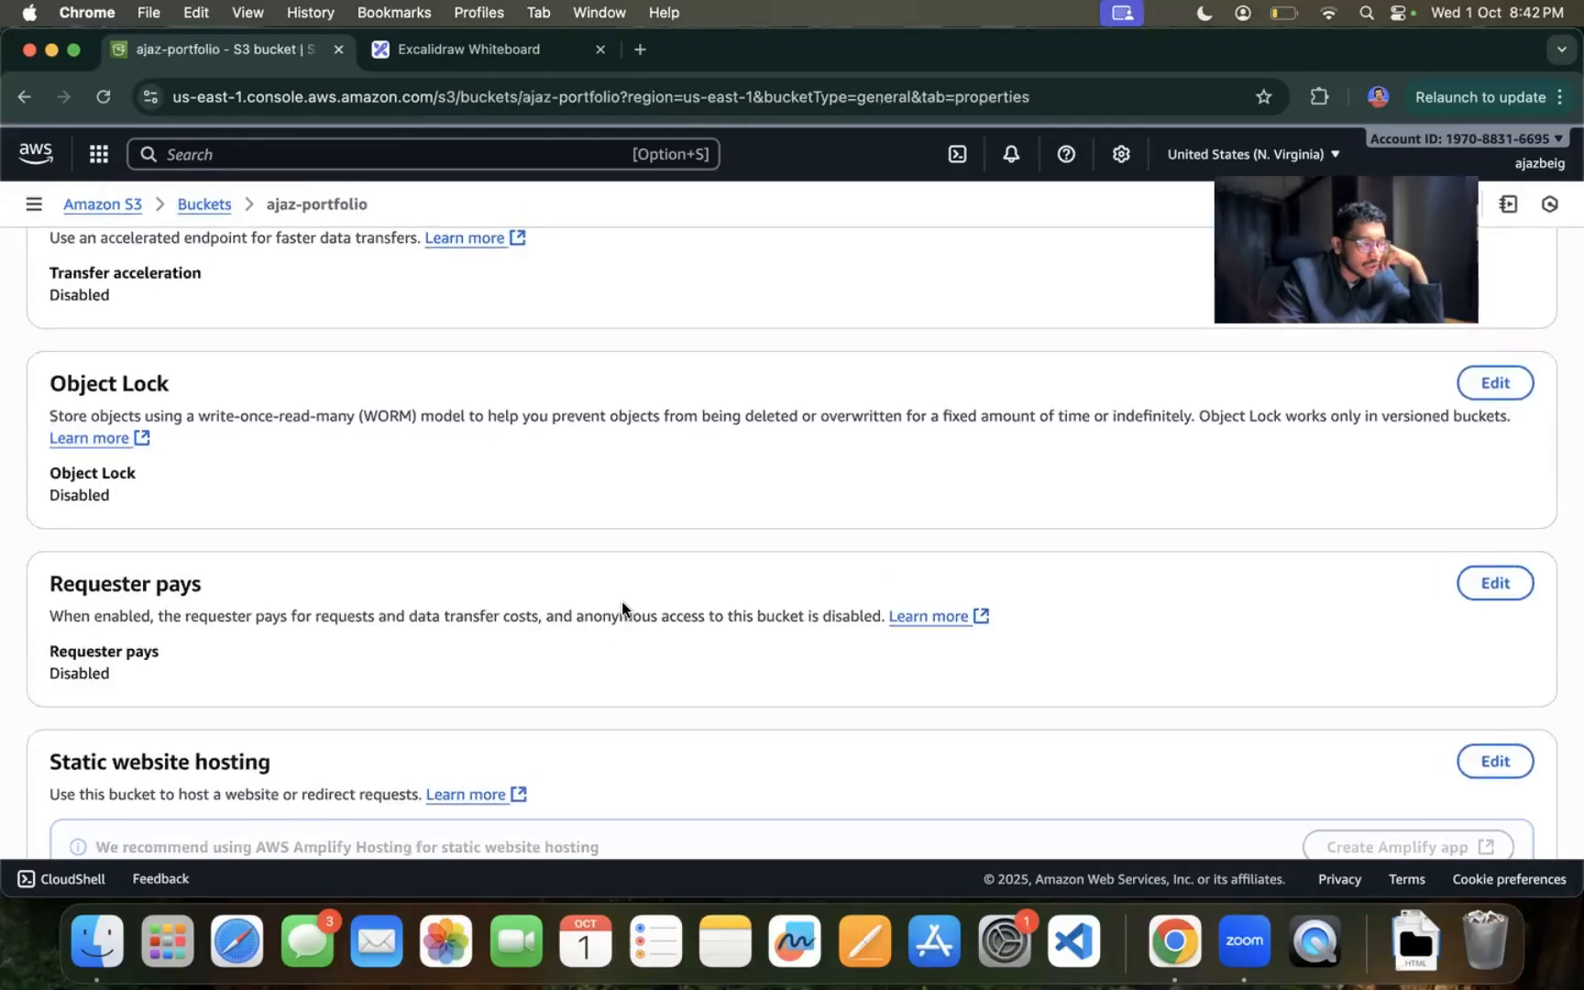
scroll(622, 602, down, 4)
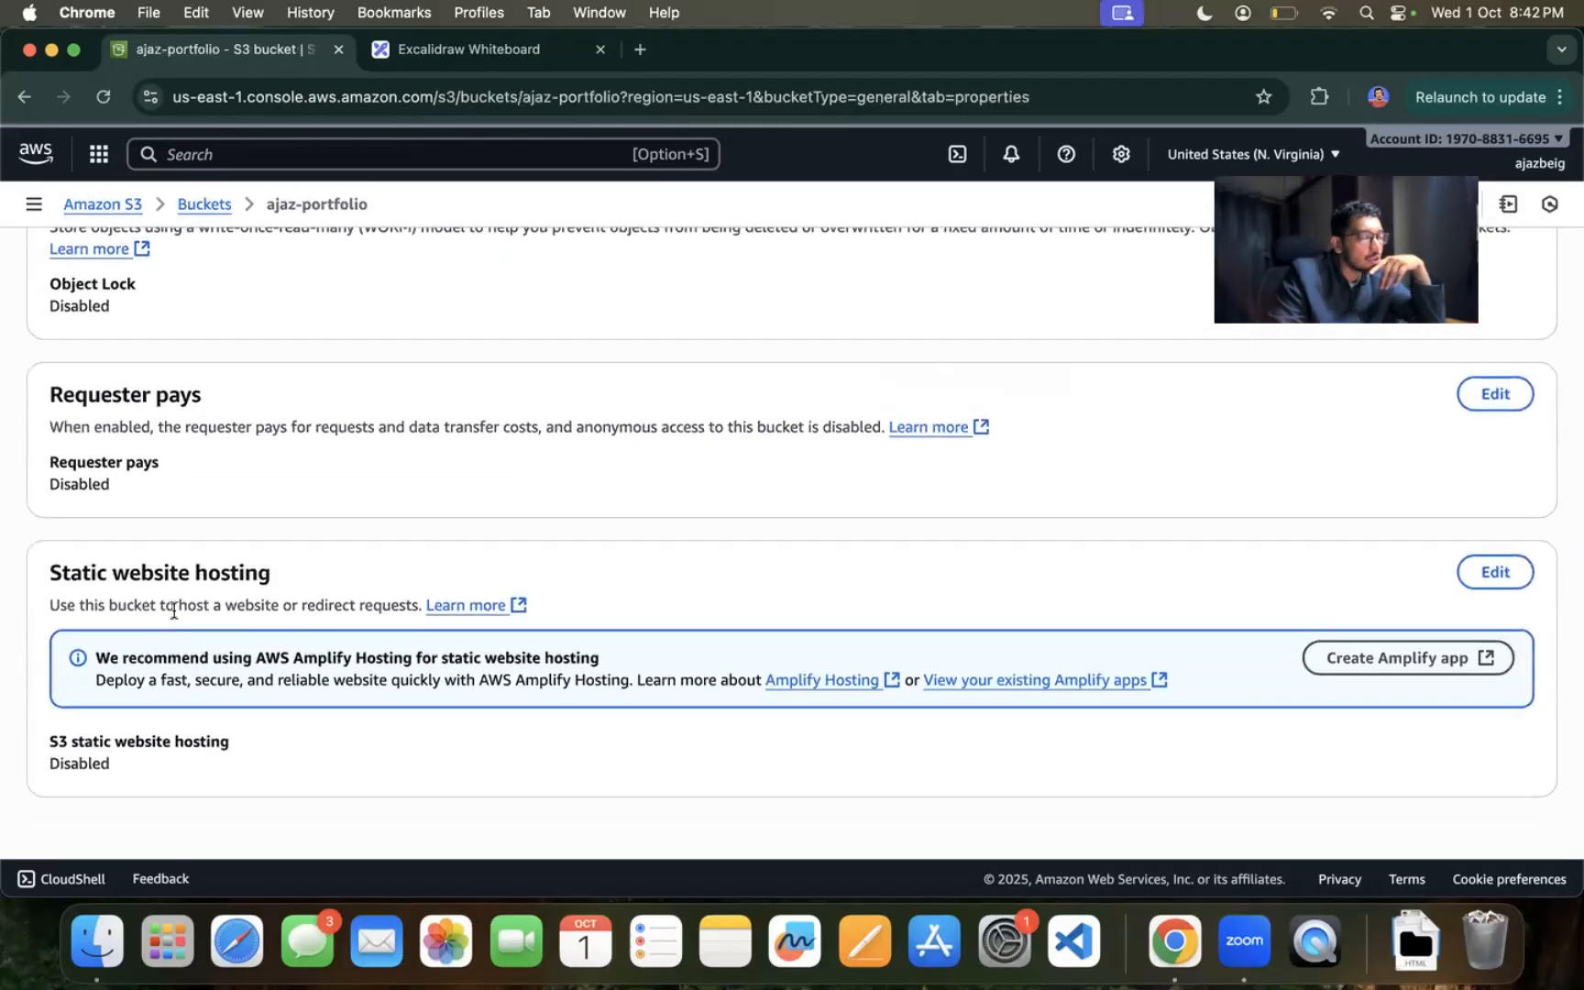
triple_click(174, 611)
click(310, 613)
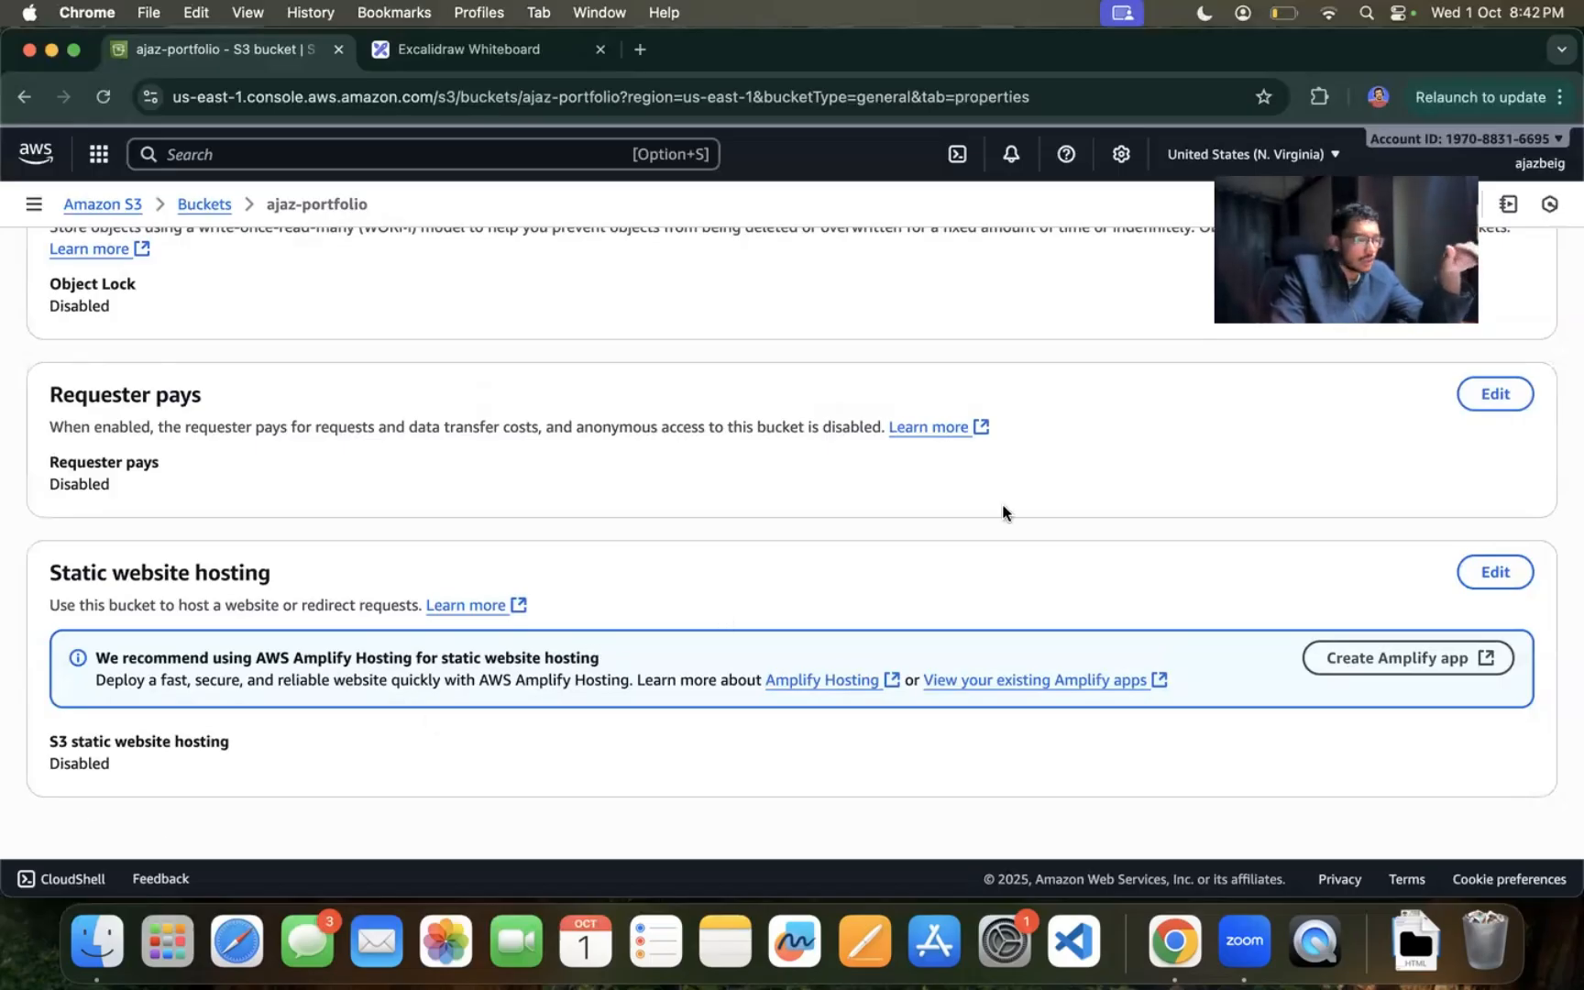
click(1499, 570)
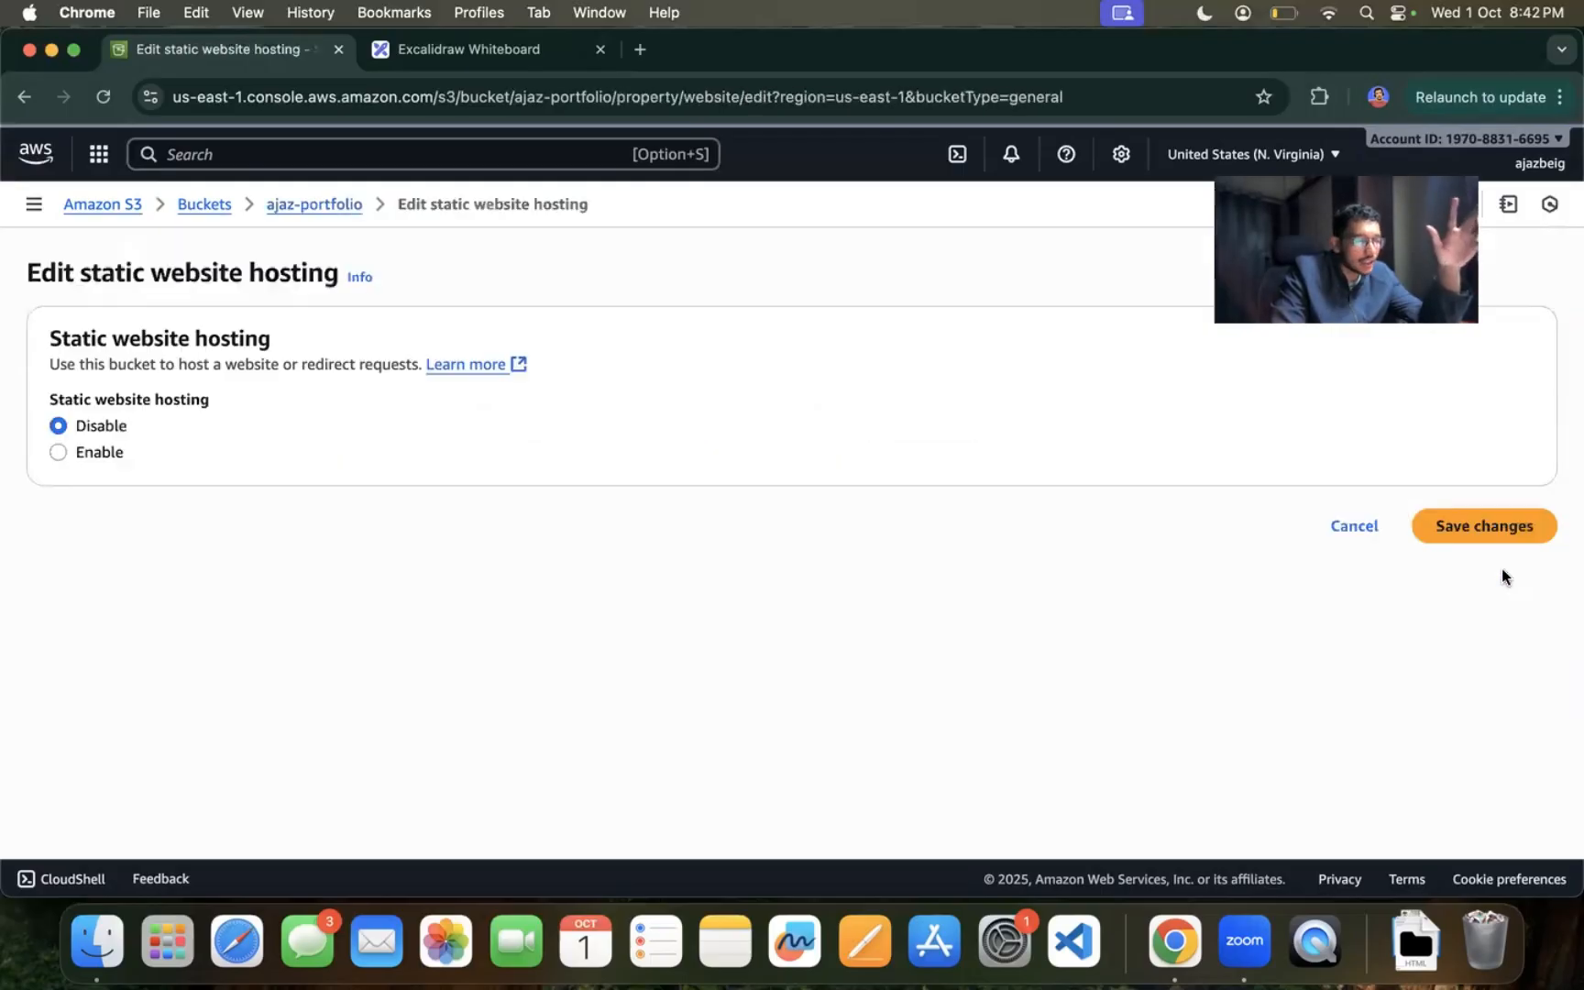
click(56, 456)
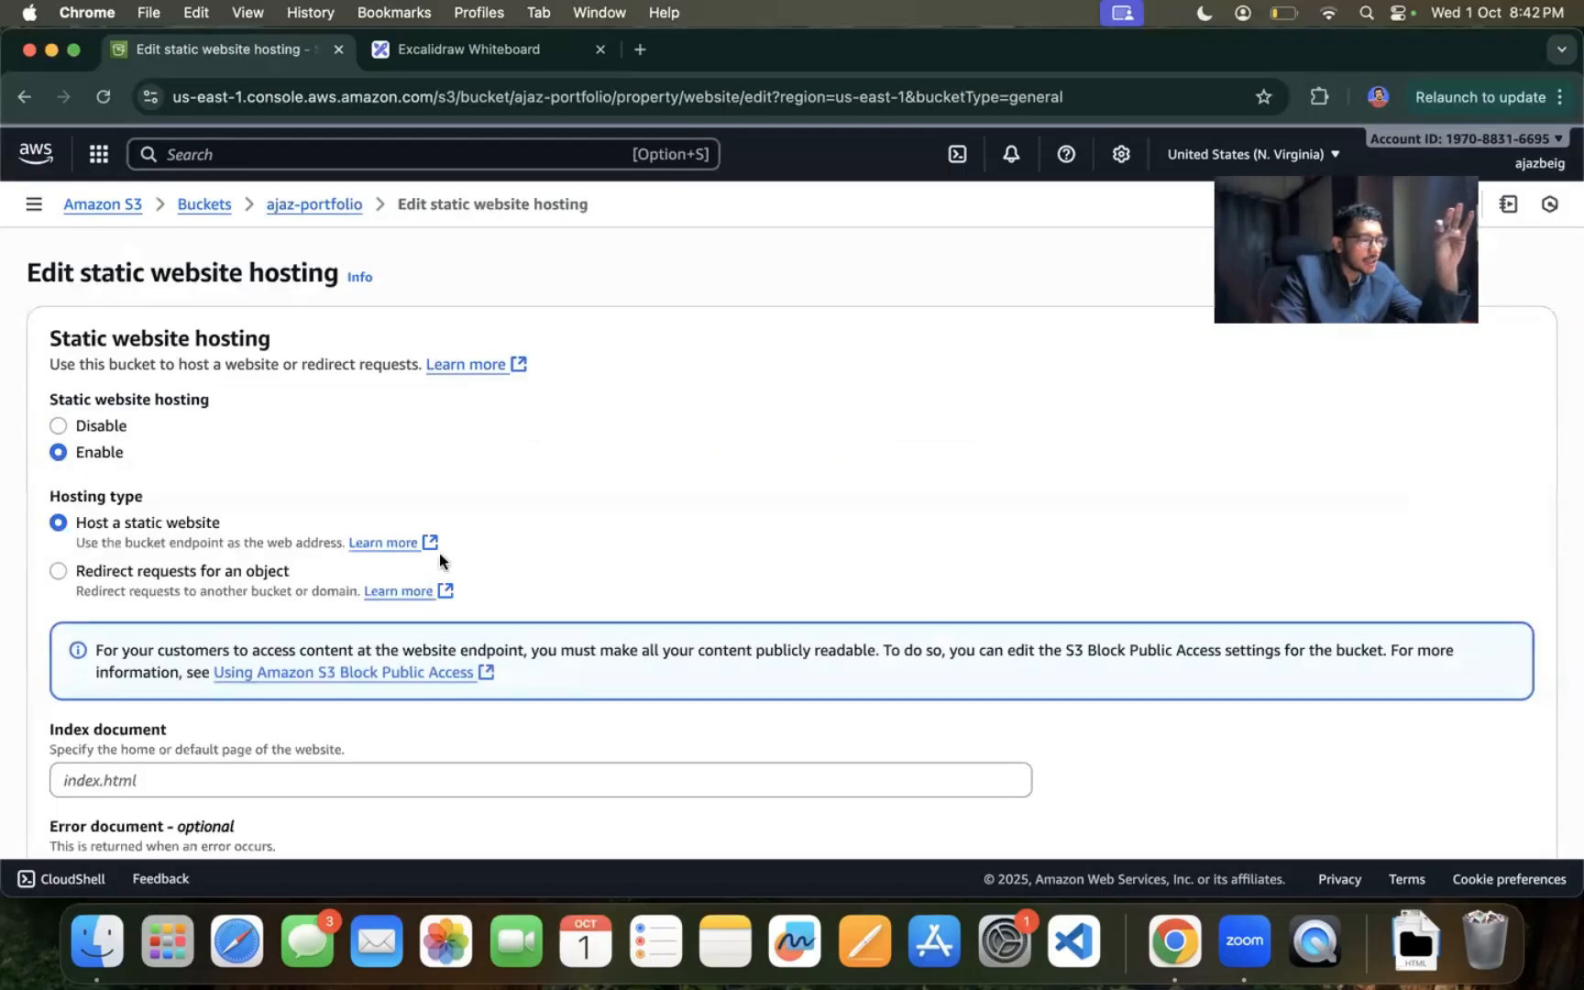
Step: Keep the hosting type as Host a static website and set the index document to index.html
scroll(592, 729, down, 2)
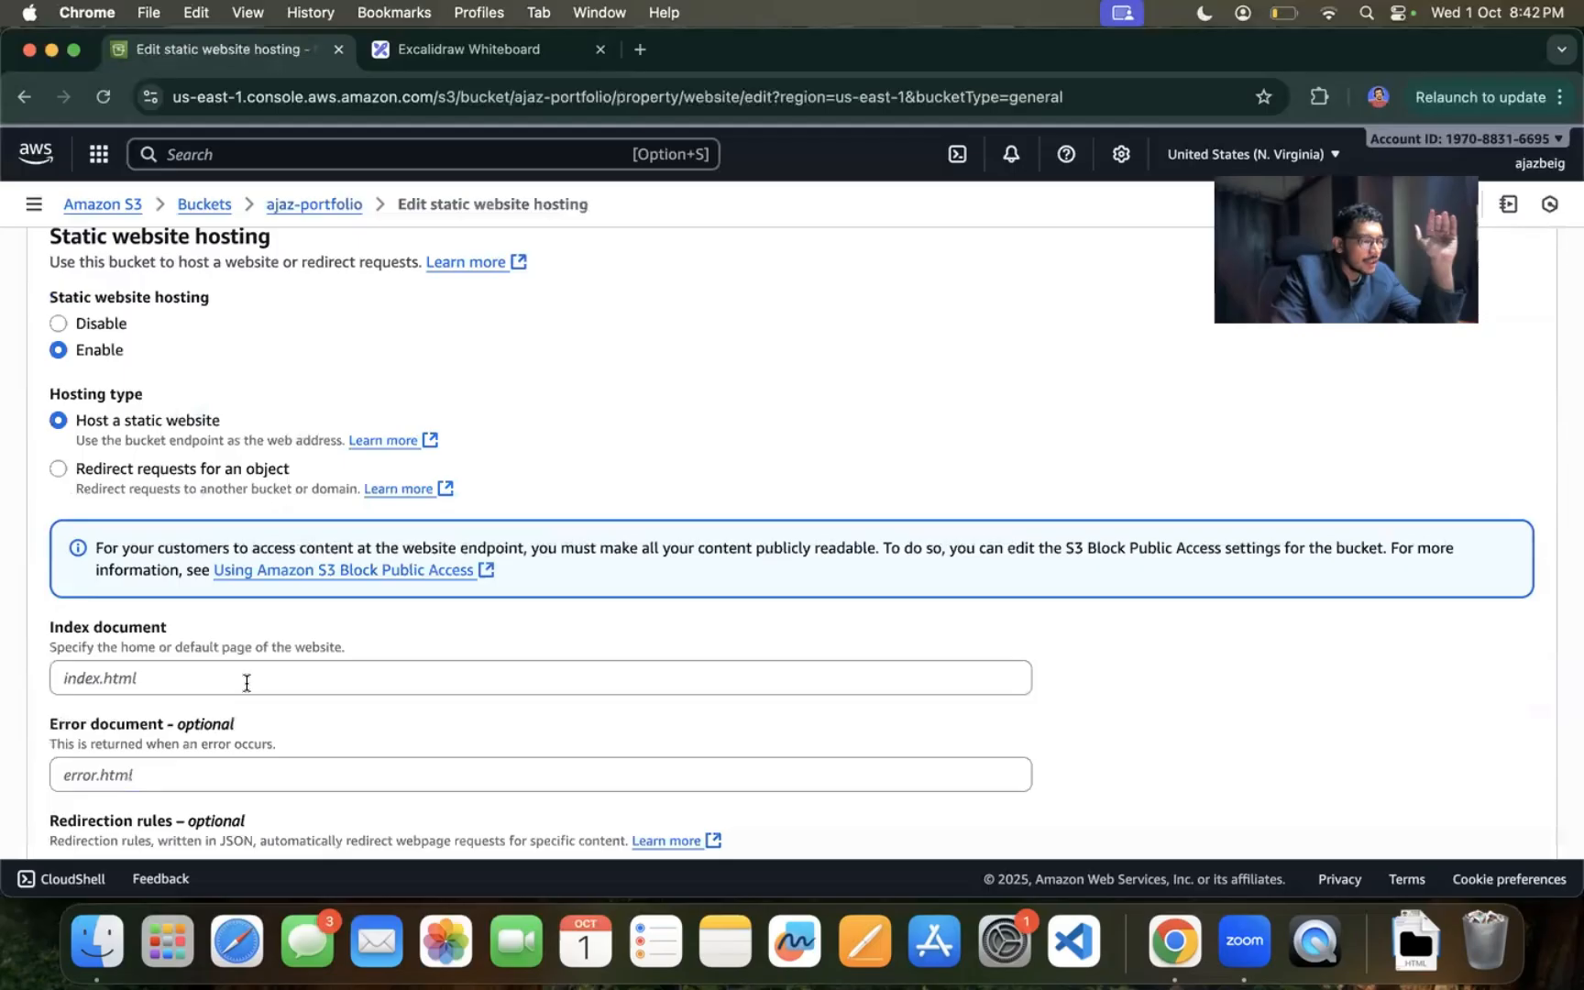
scroll(273, 694, down, 1)
scroll(272, 694, down, 1)
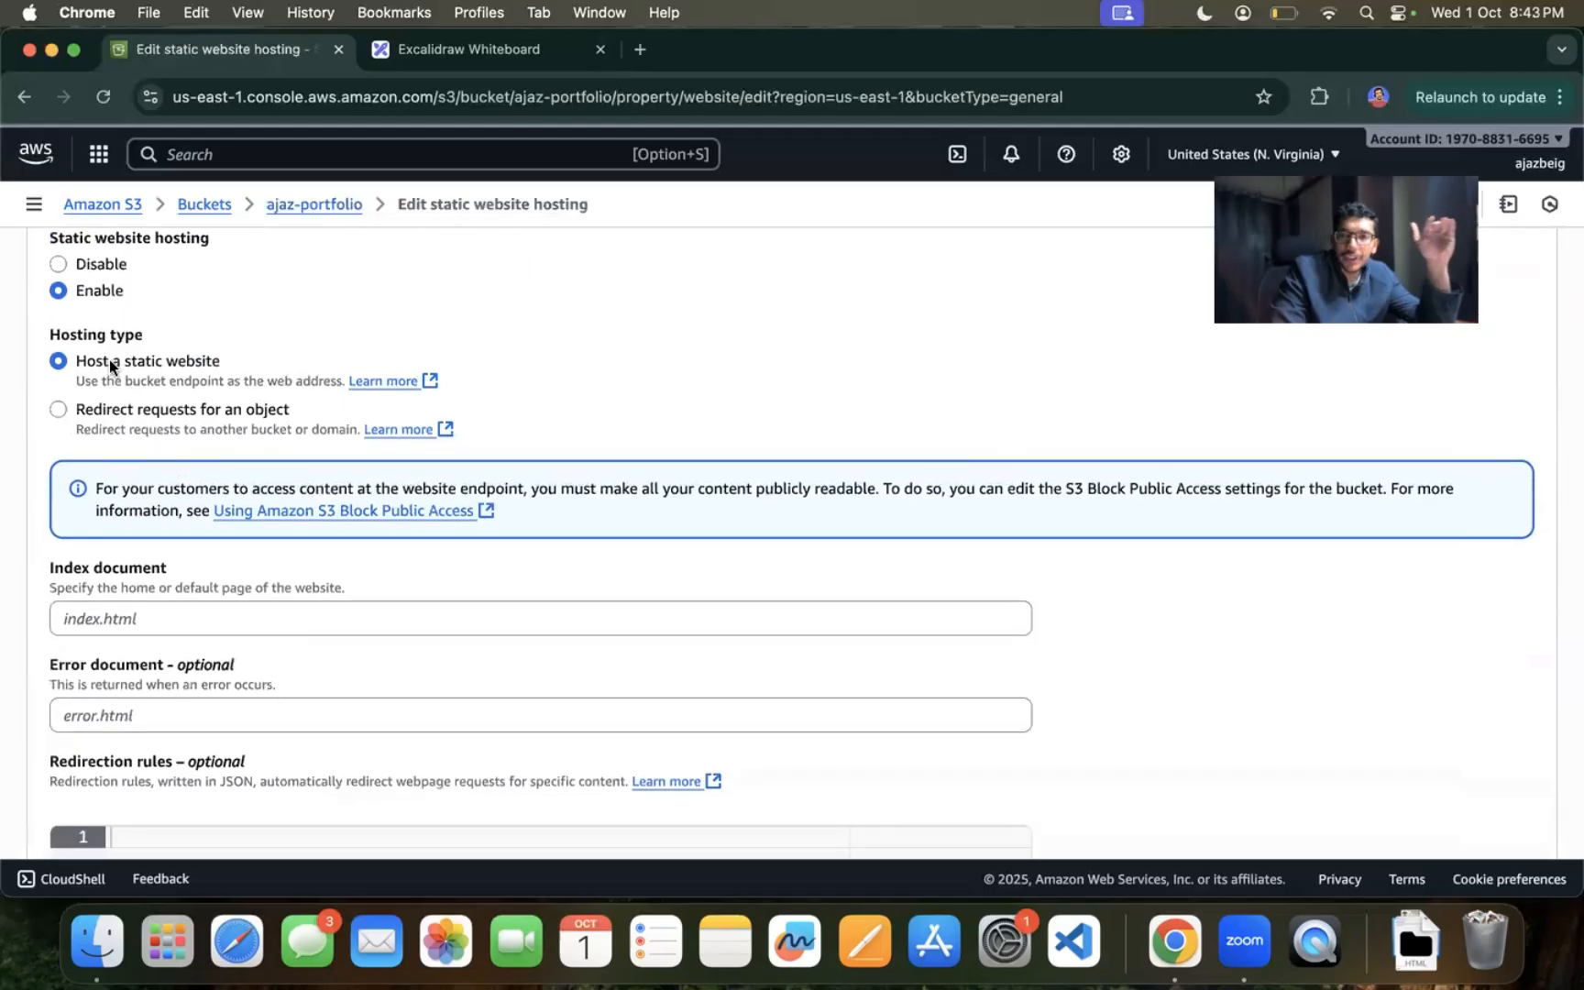
scroll(202, 641, down, 1)
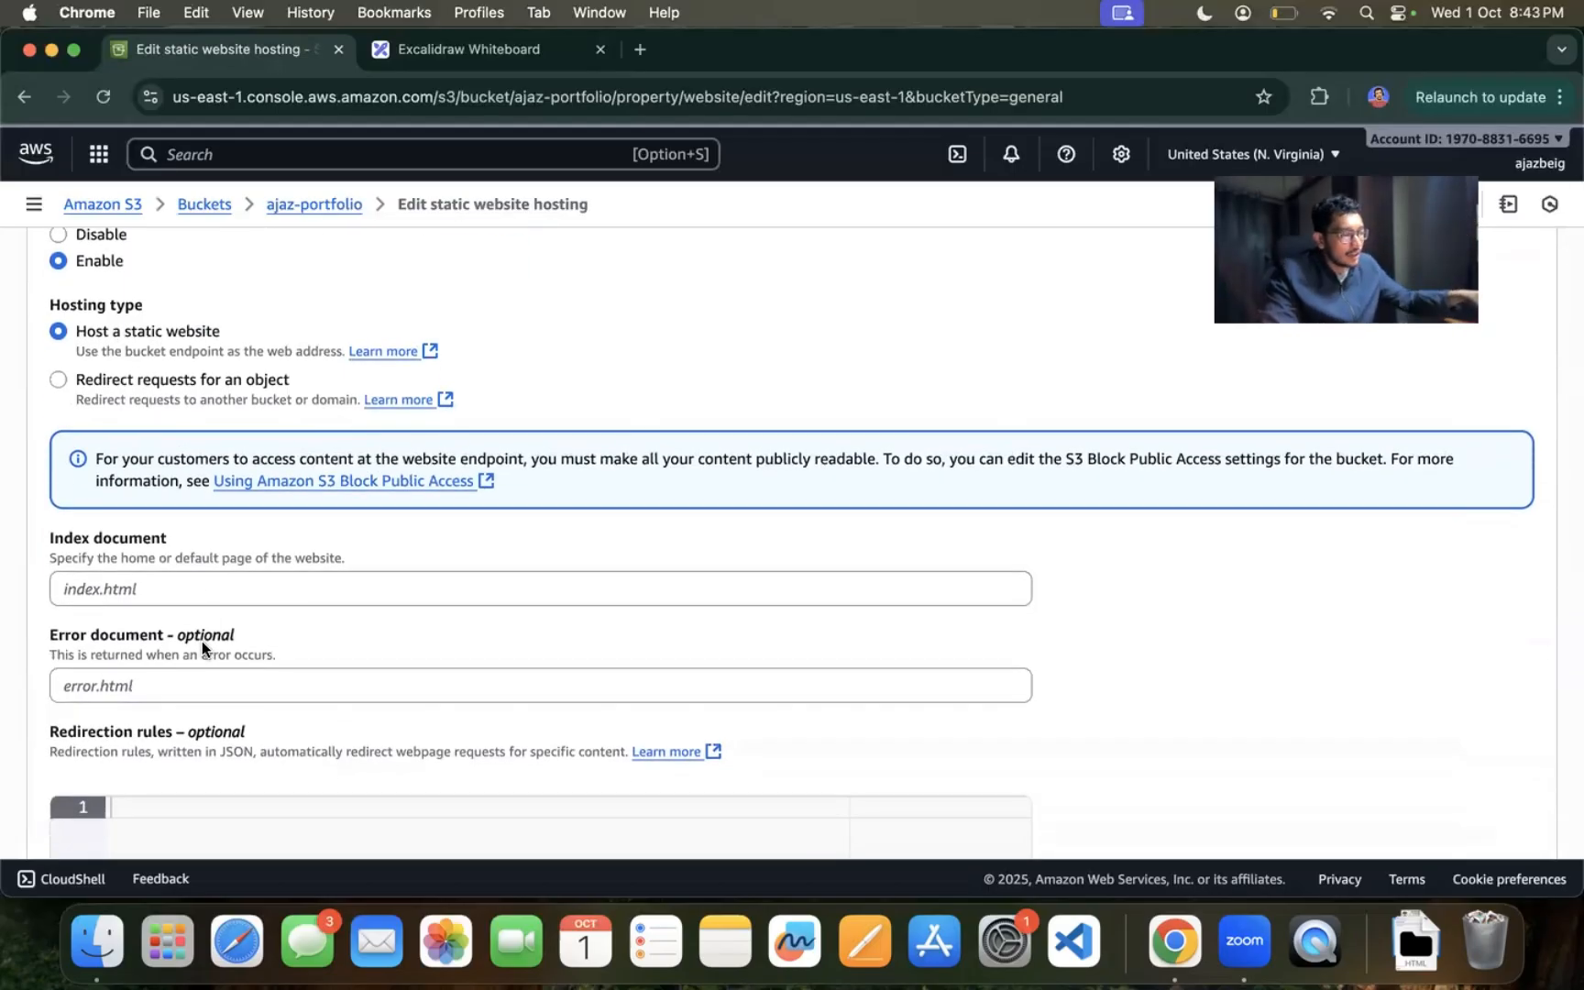
click(182, 581)
scroll(328, 617, down, 3)
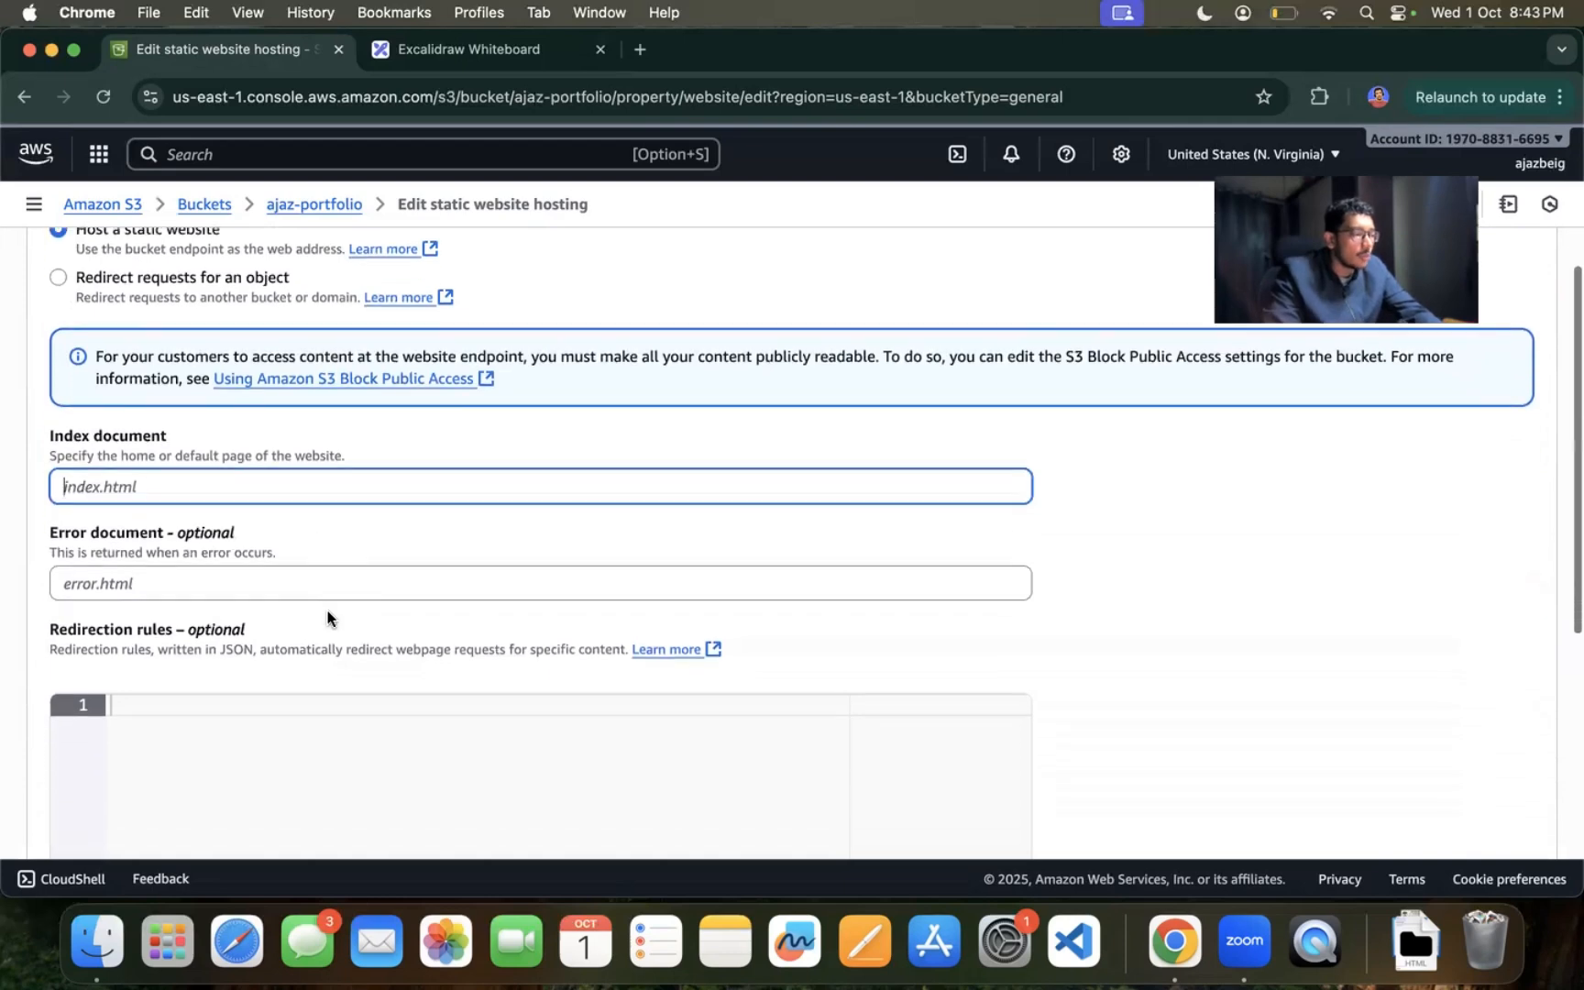
text(index.html)
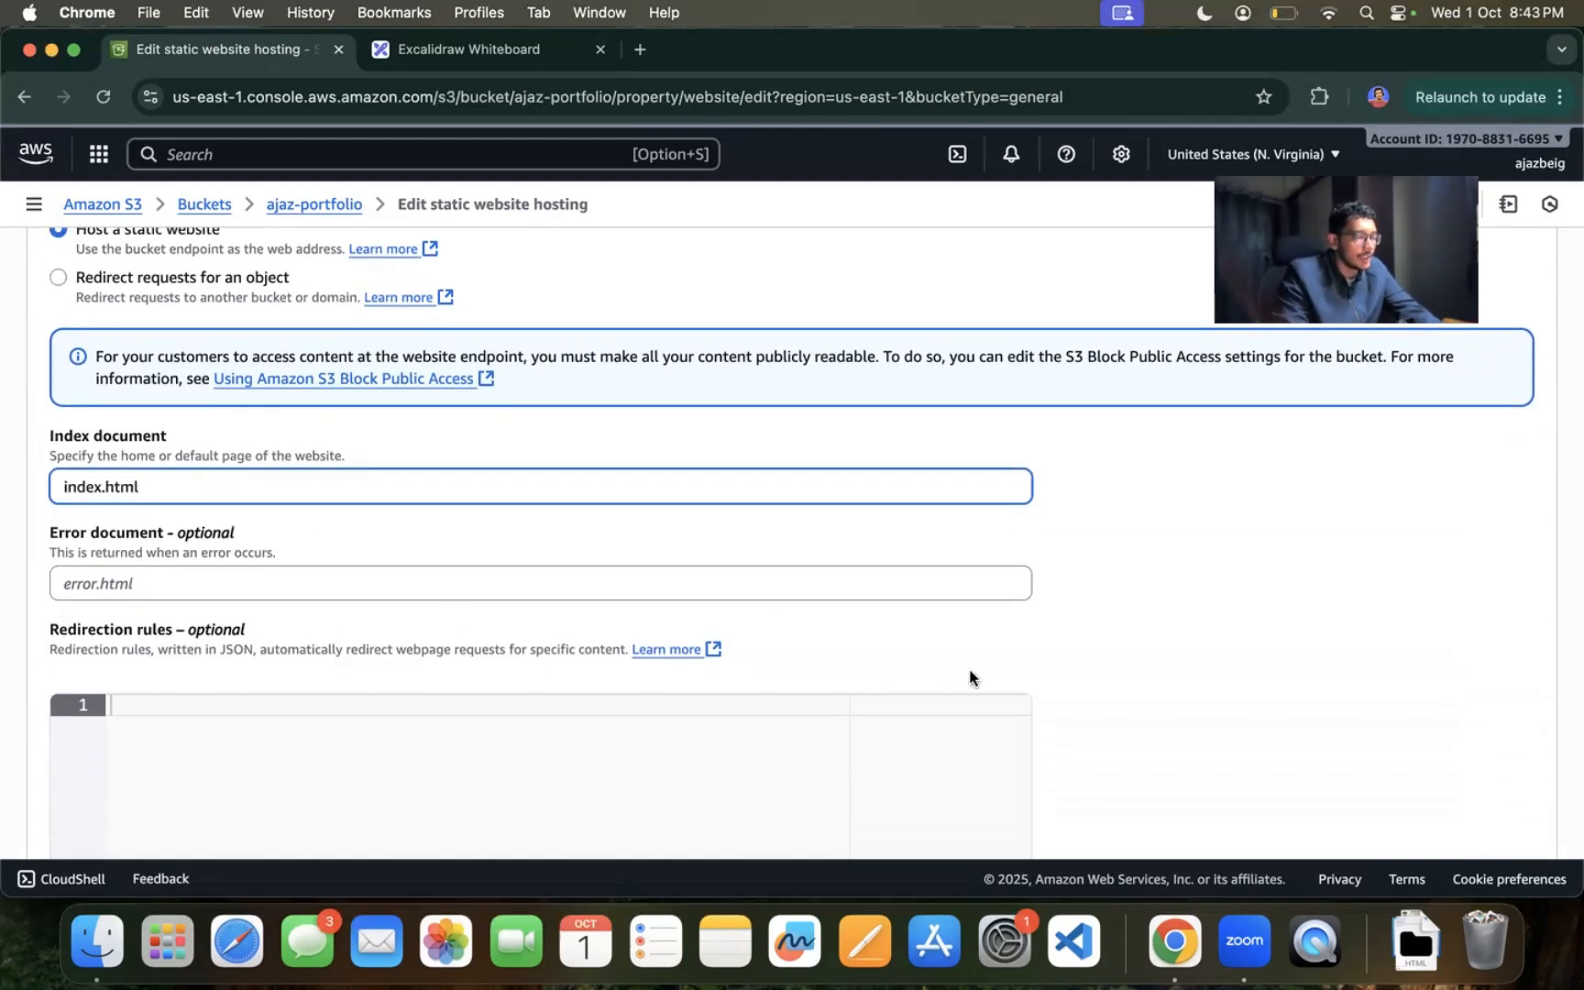
click(1061, 651)
Step: Leave the error document and redirection rules empty and save the static website hosting changes
scroll(1062, 651, down, 3)
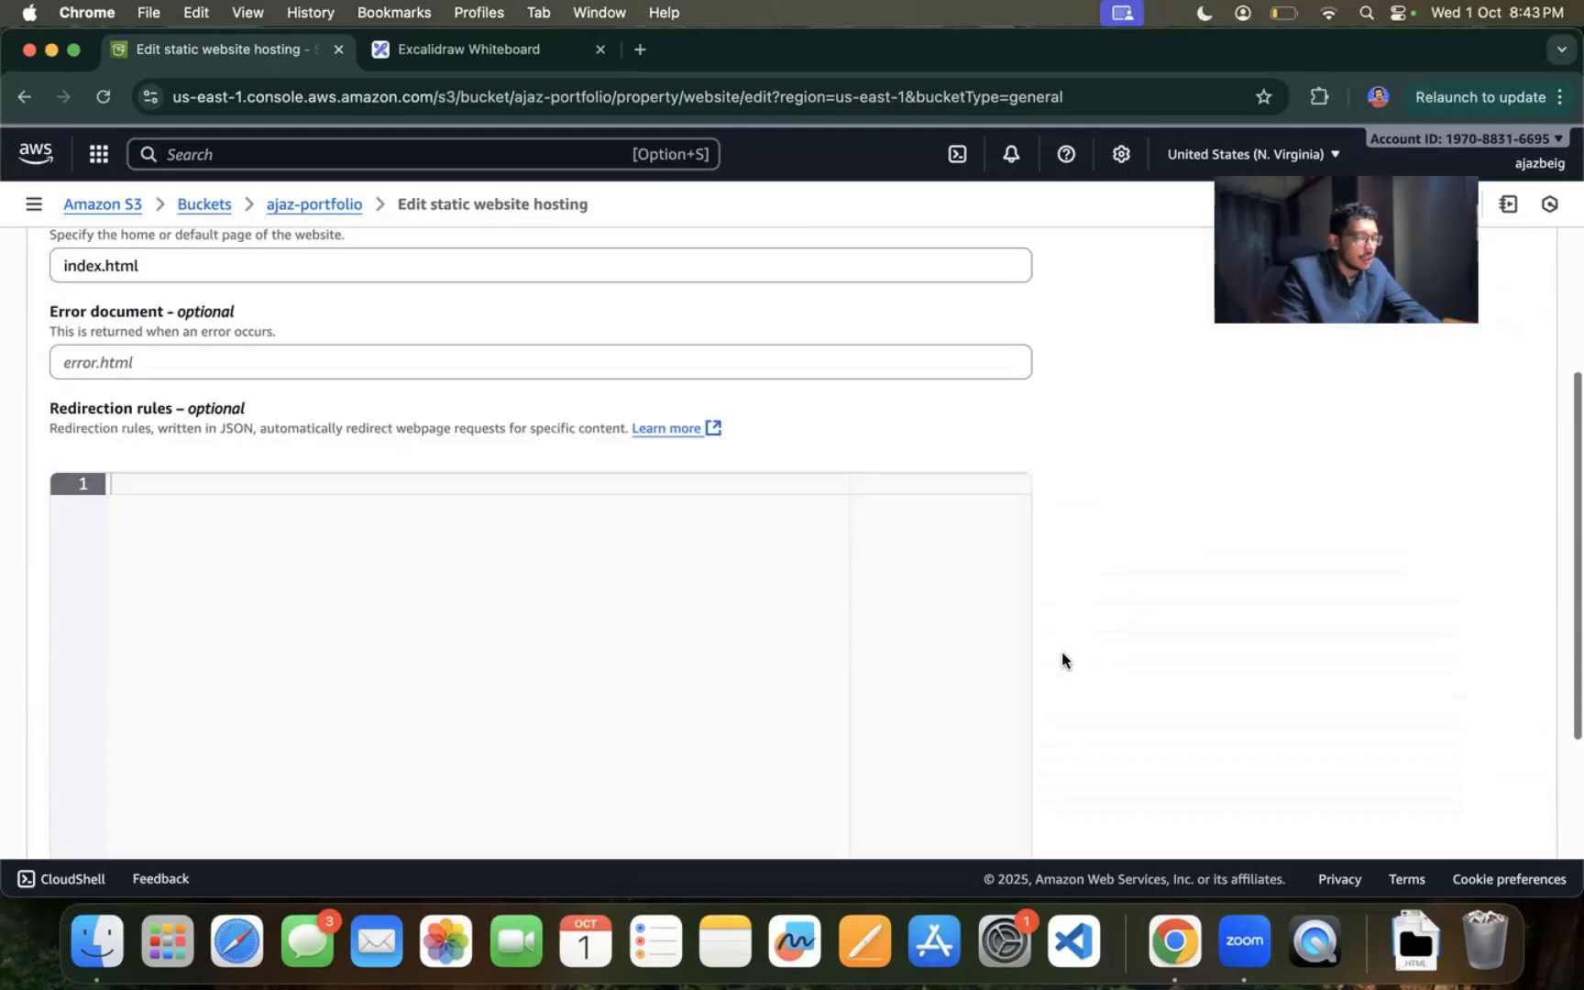
scroll(834, 573, down, 5)
scroll(859, 570, up, 4)
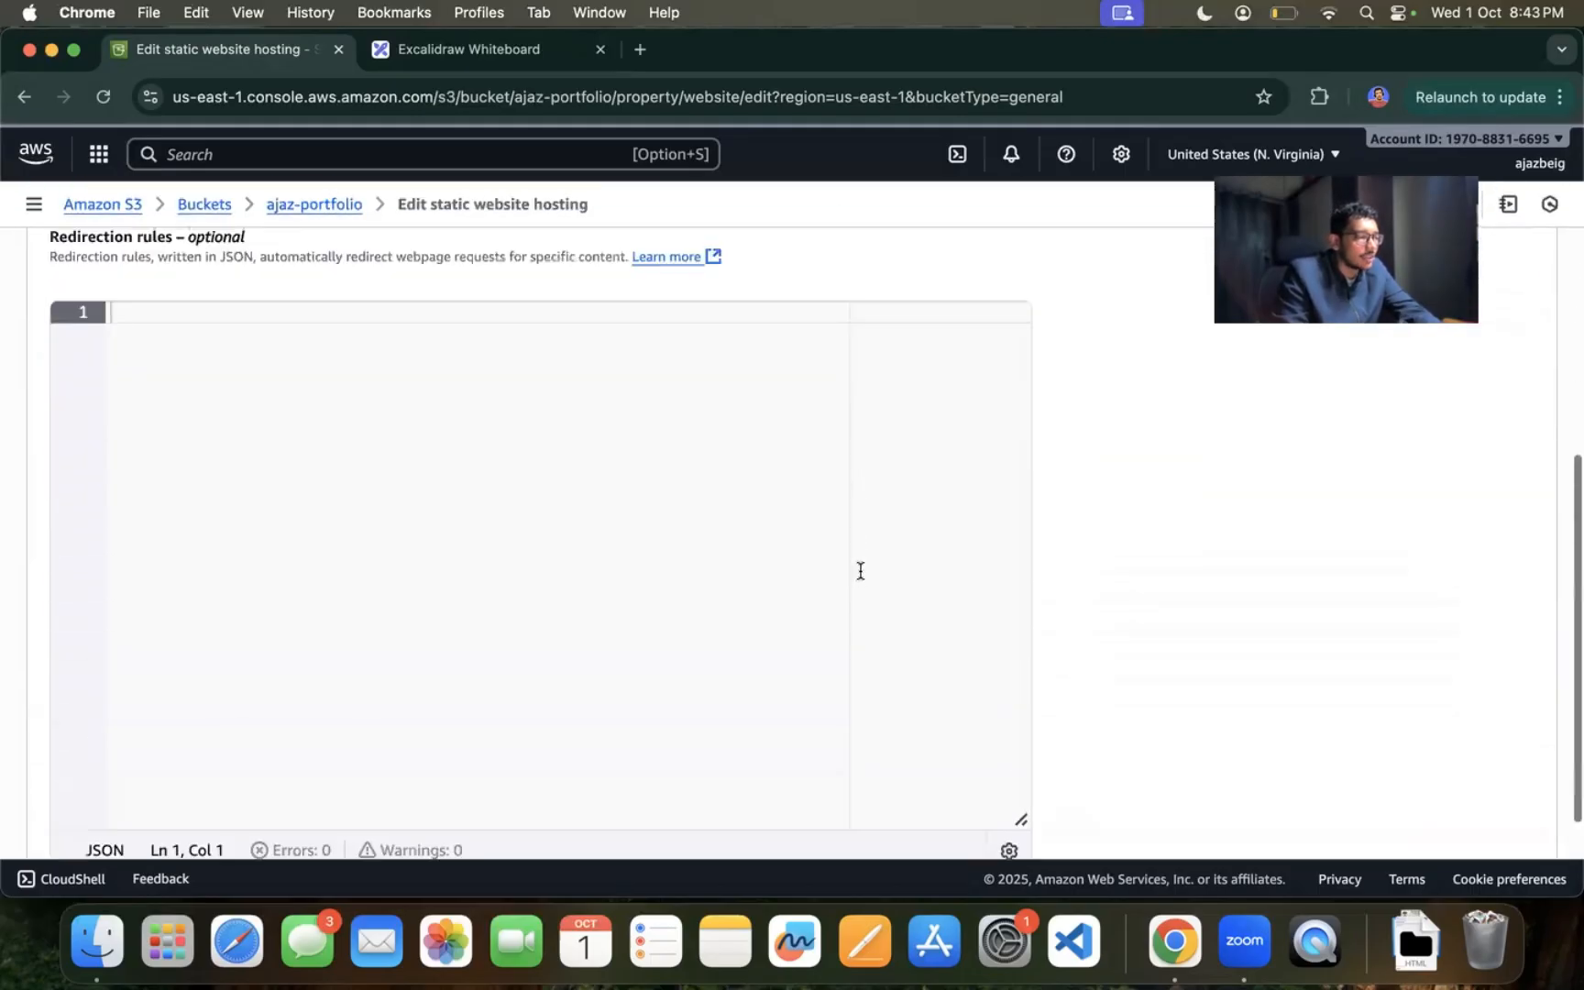
scroll(630, 344, up, 3)
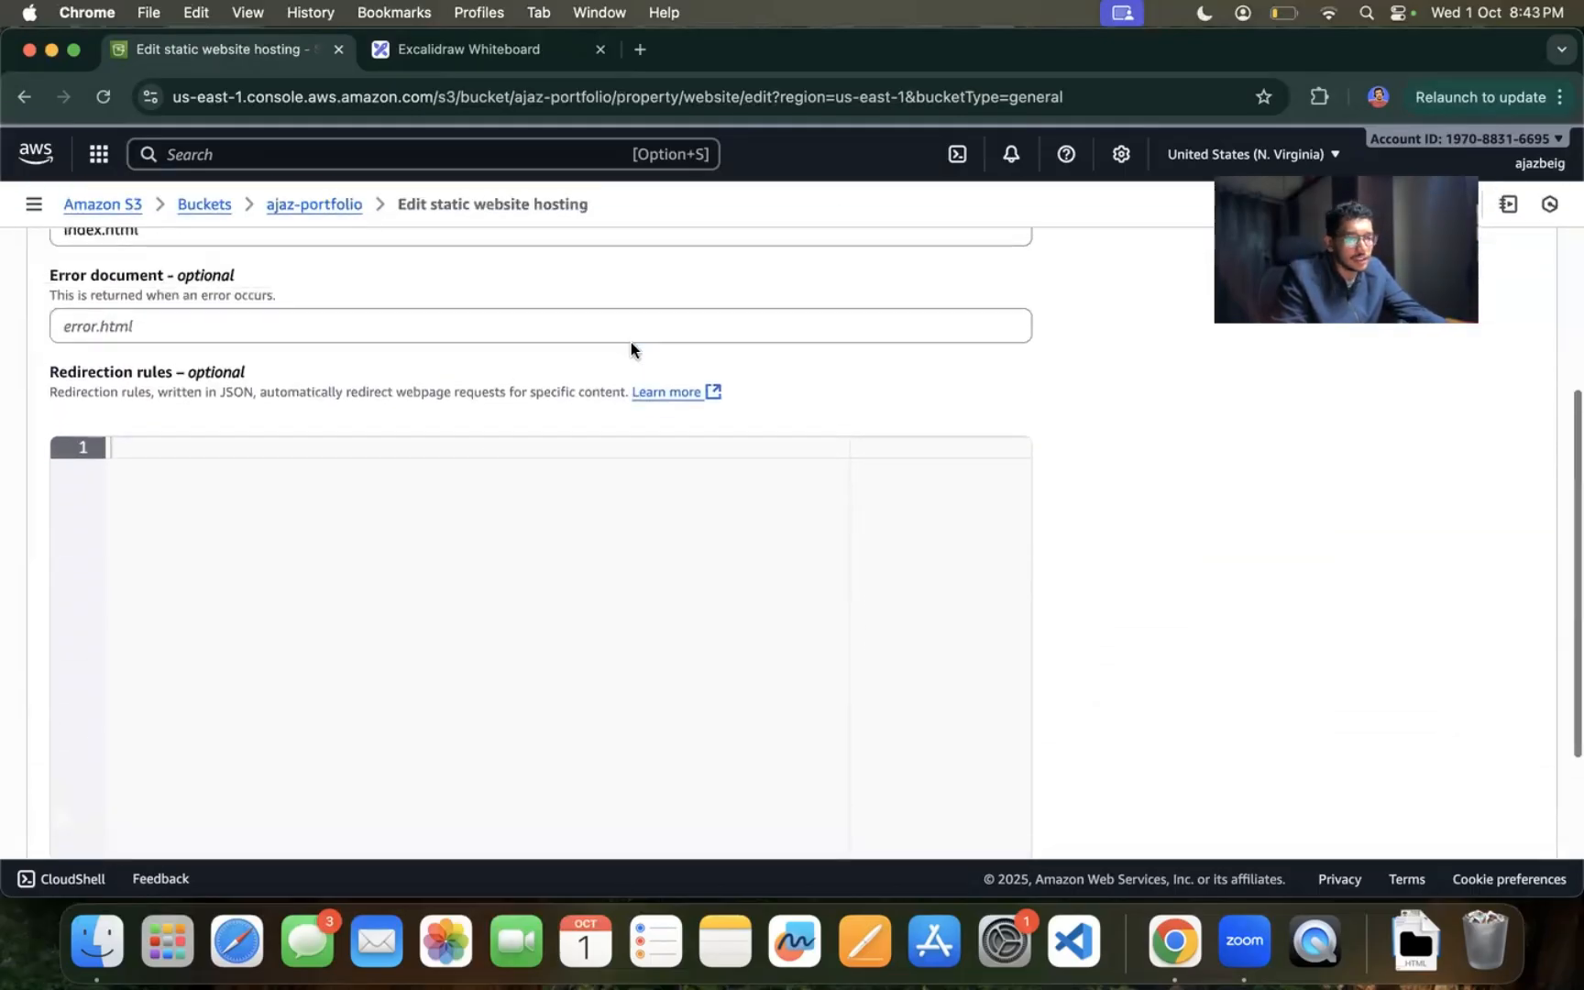
scroll(630, 349, down, 5)
click(1471, 797)
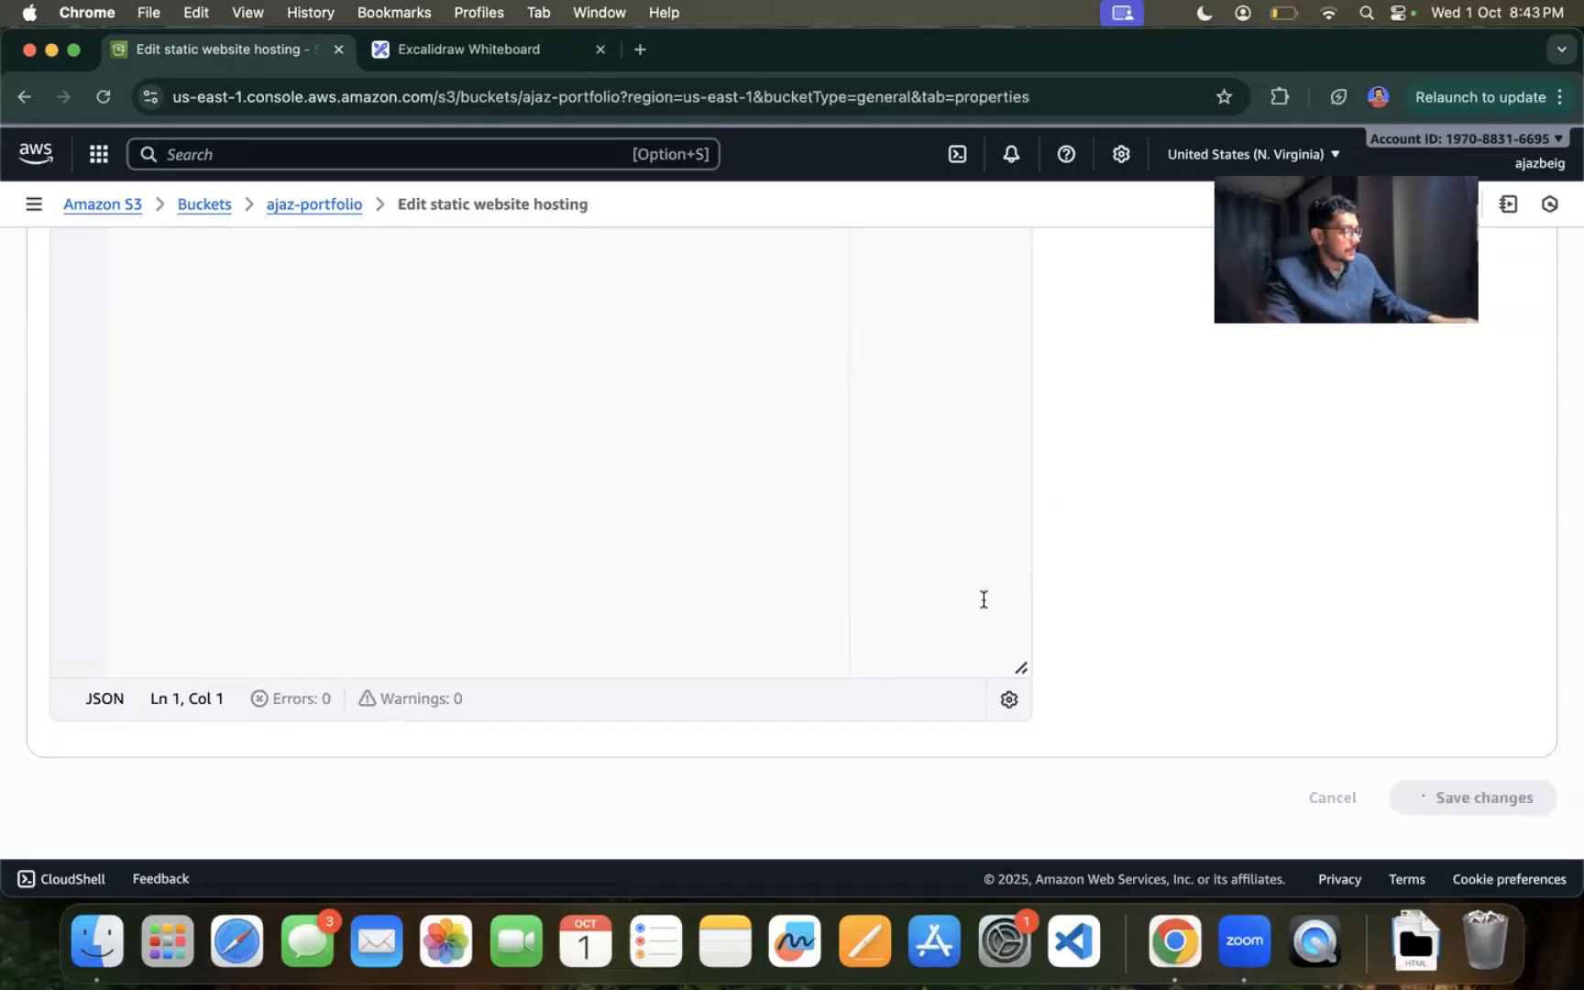
Step: Start an upload to the bucket's objects and add index.html from the Downloads folder
scroll(677, 473, up, 10)
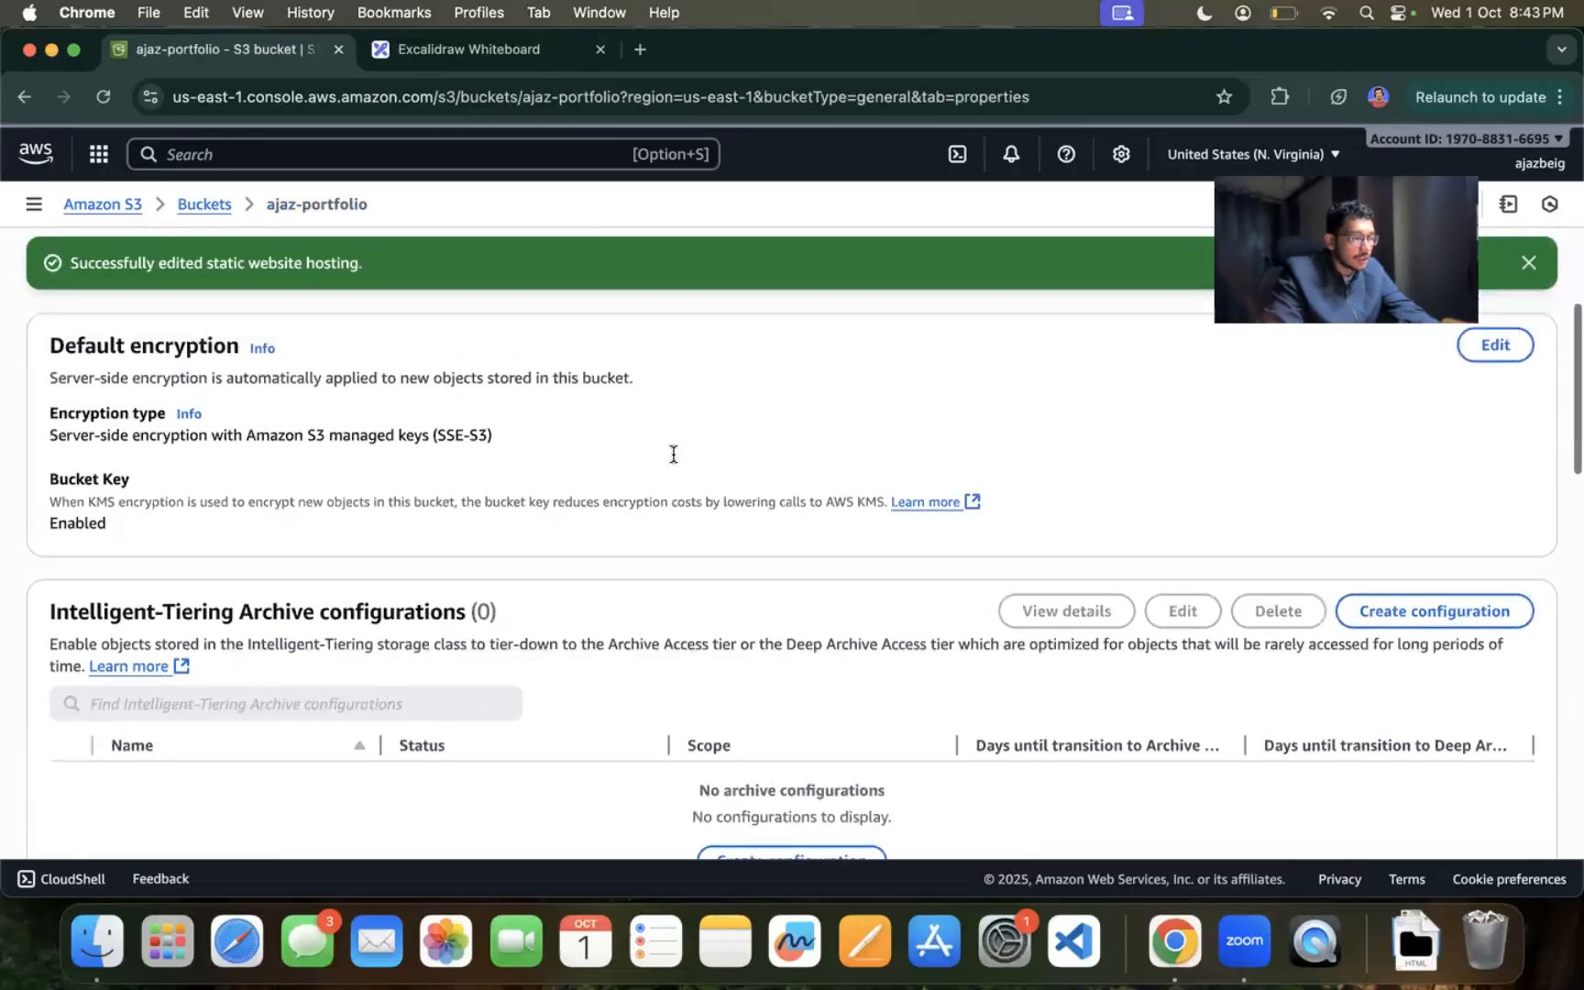
scroll(672, 453, up, 2)
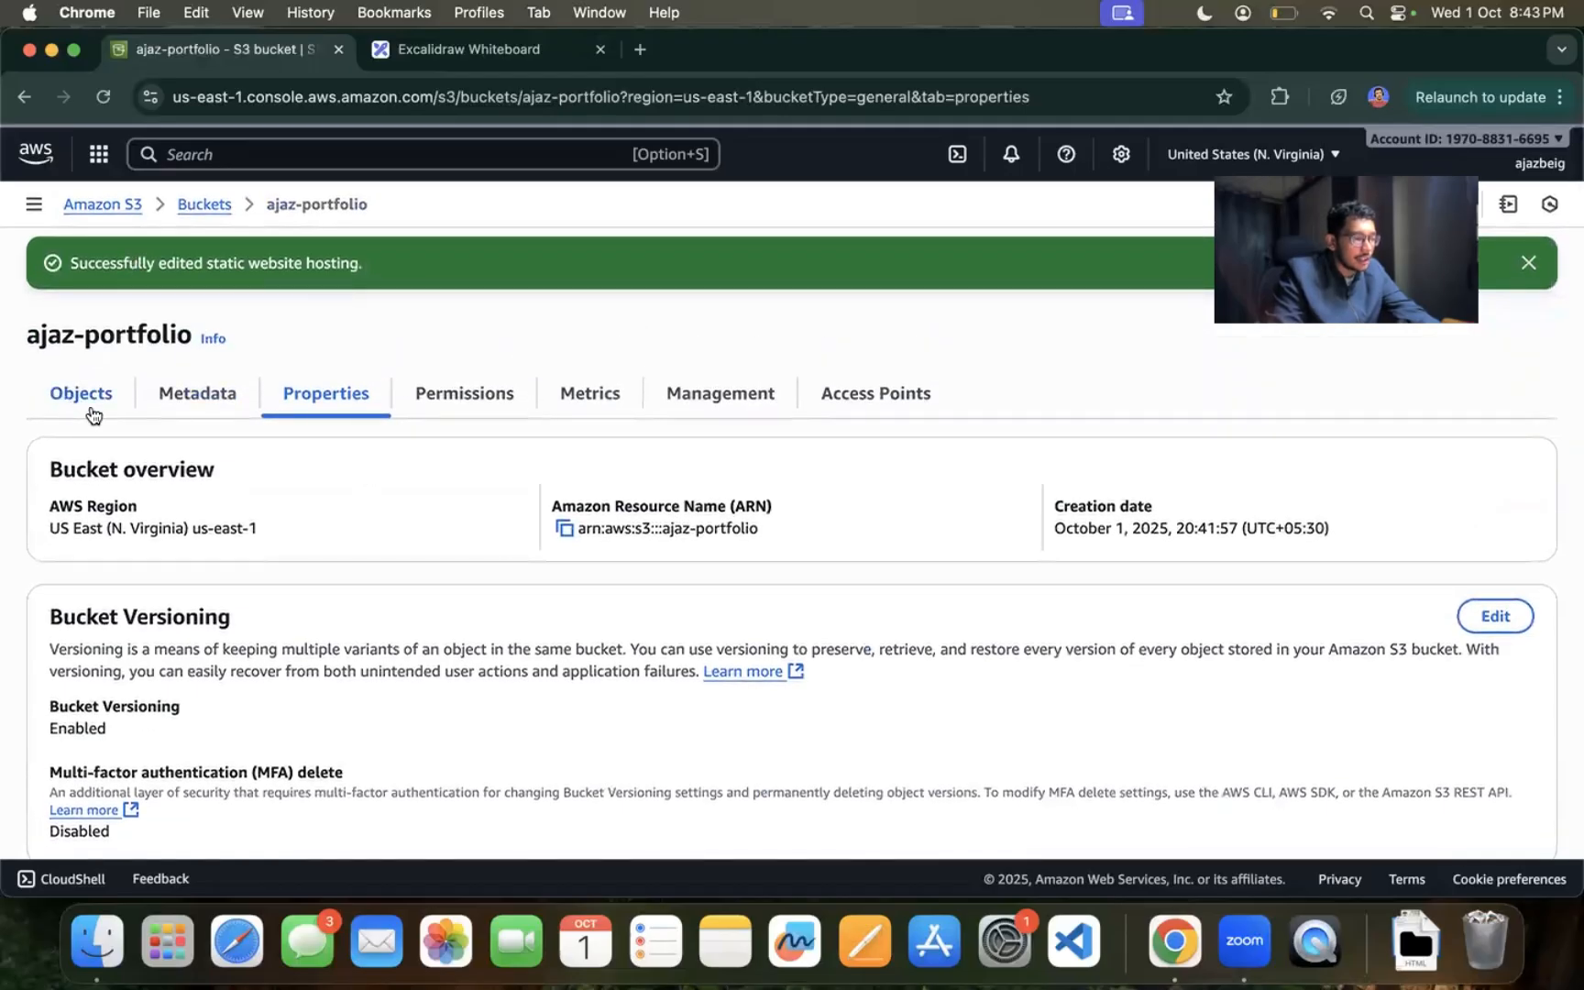
click(57, 392)
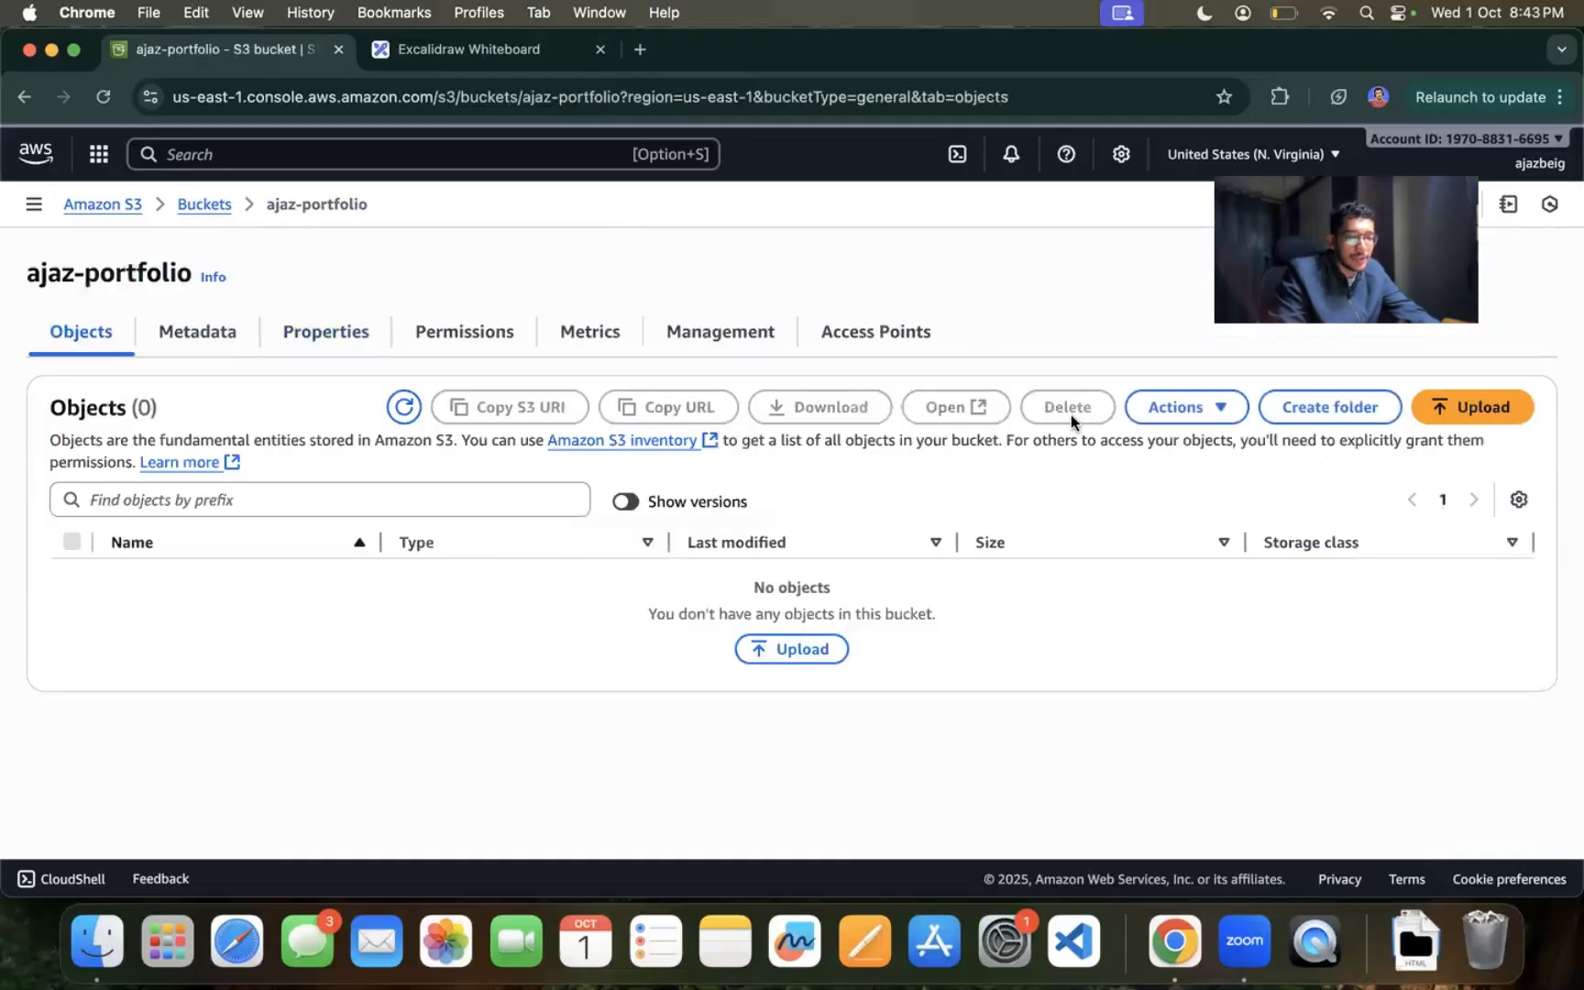
click(1480, 415)
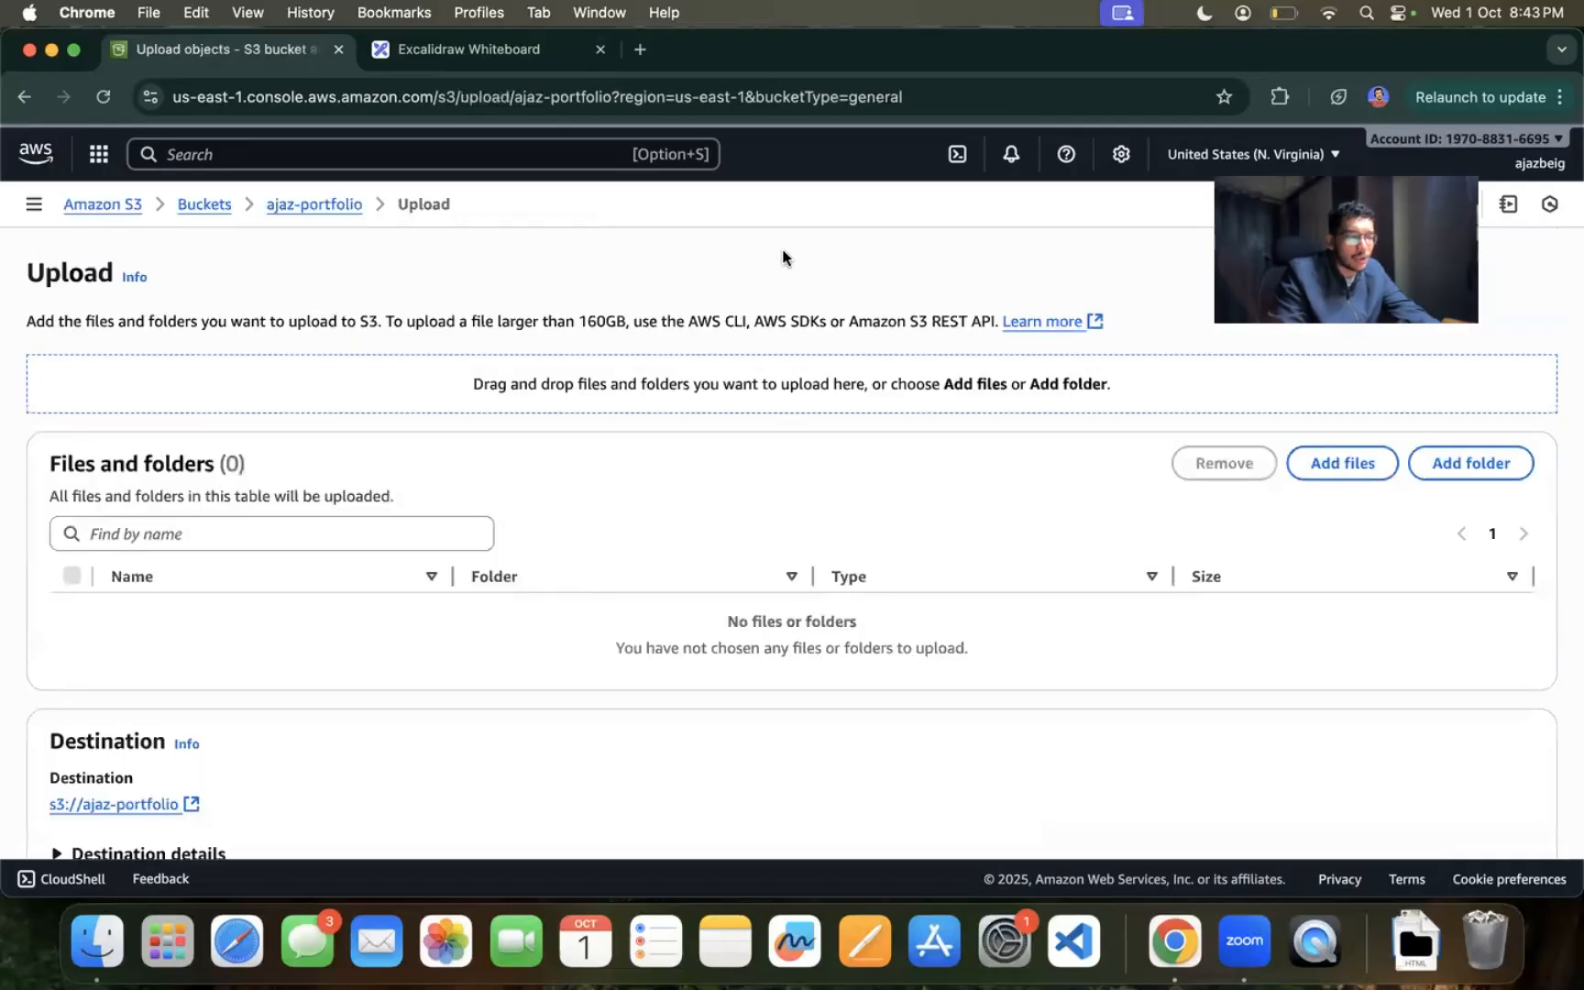
click(1355, 473)
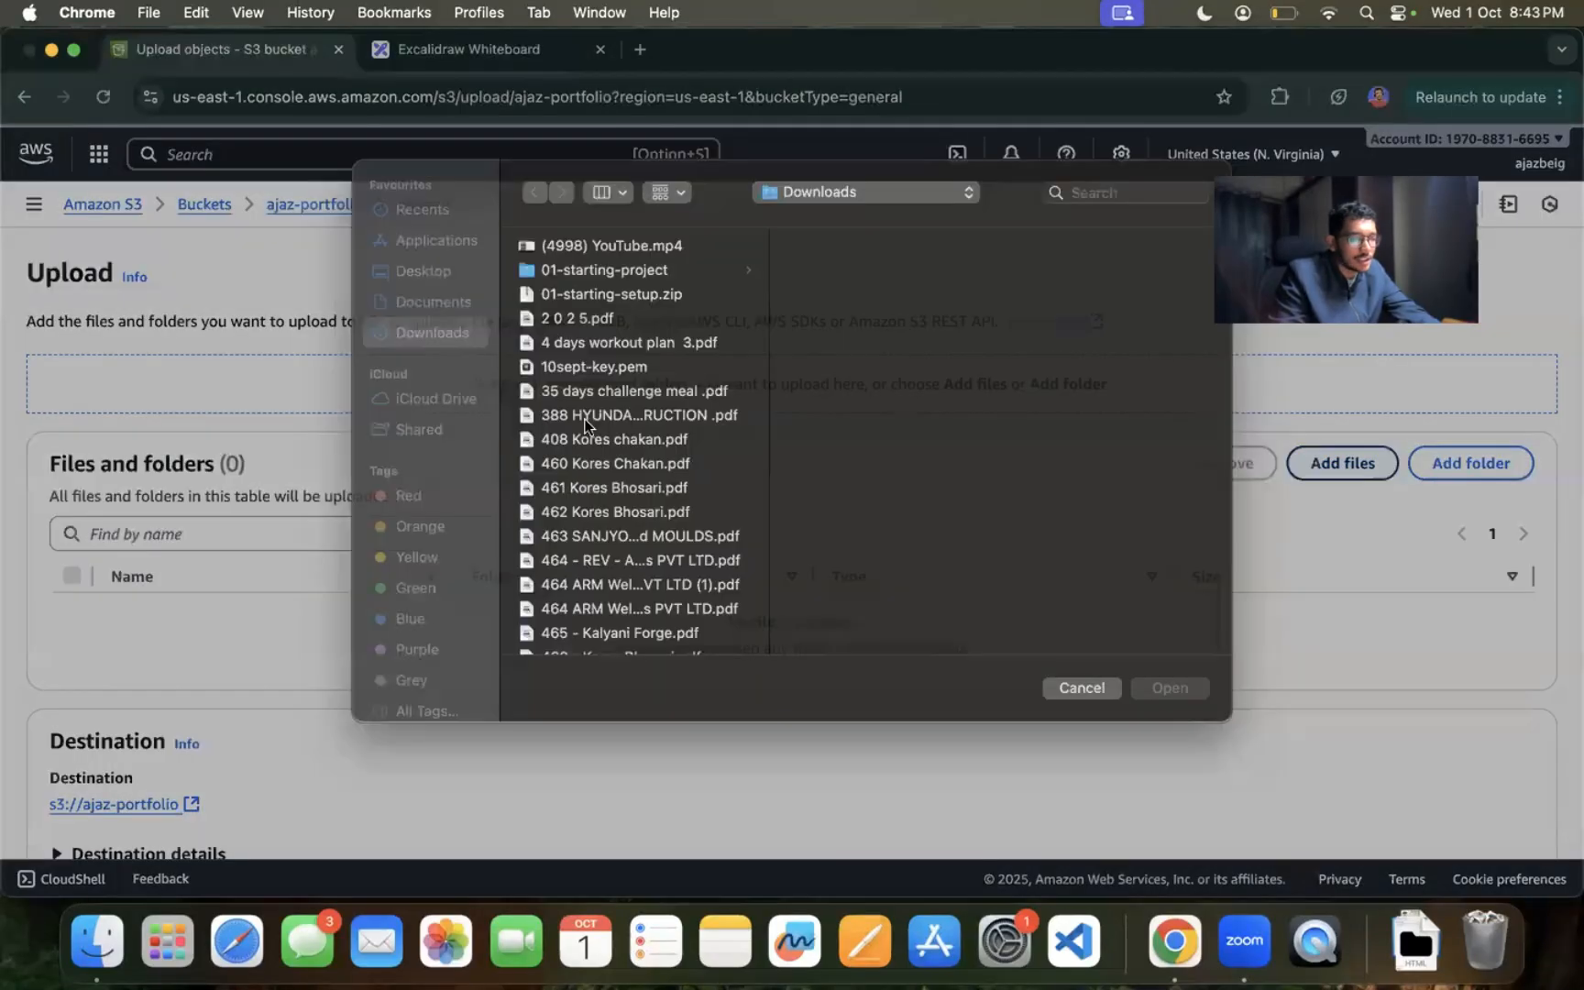
scroll(663, 527, down, 15)
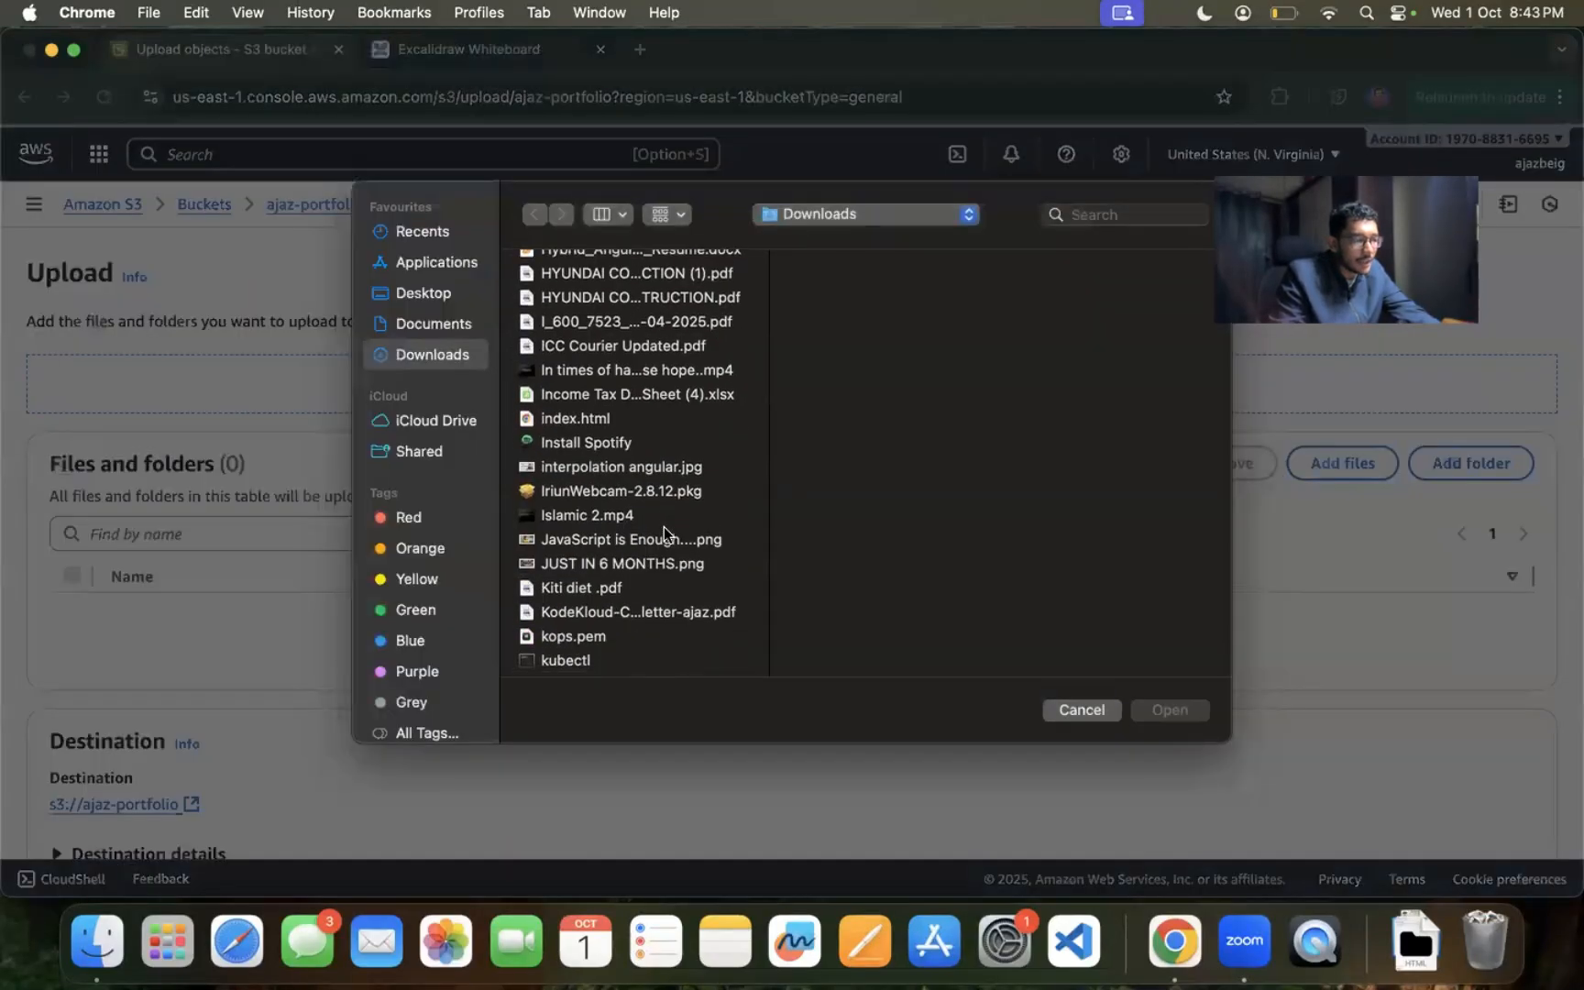
scroll(664, 532, up, 2)
double_click(595, 277)
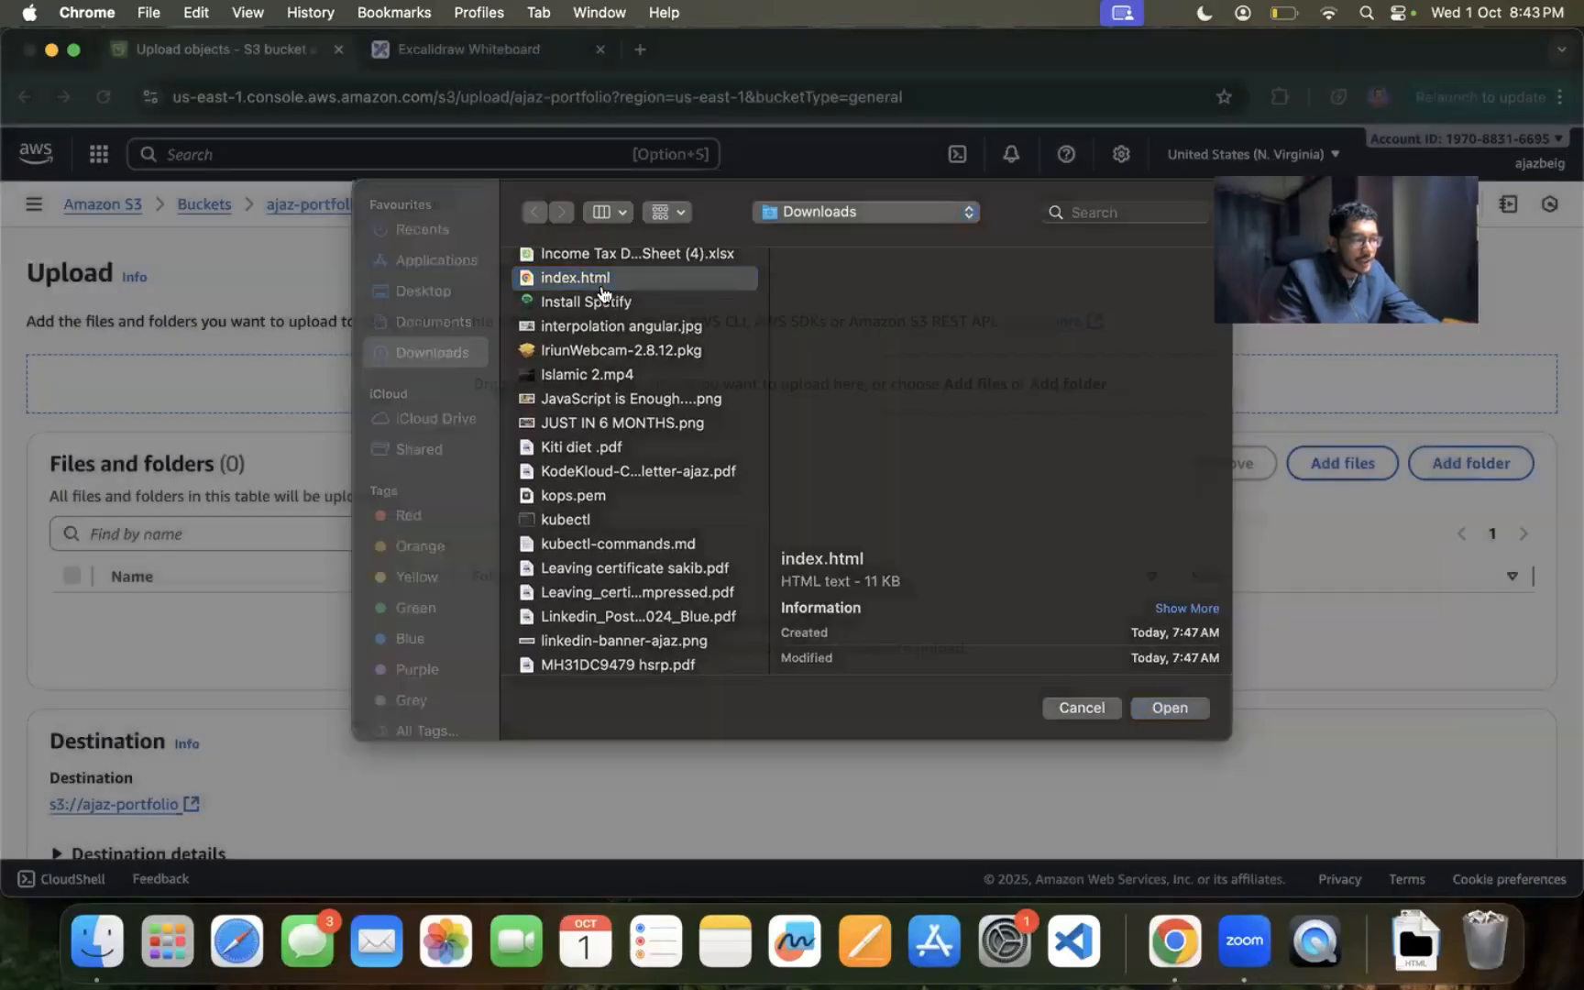
Step: Check the listed file and destination, upload index.html to the portfolio bucket, and dismiss the success notification
scroll(644, 638, down, 3)
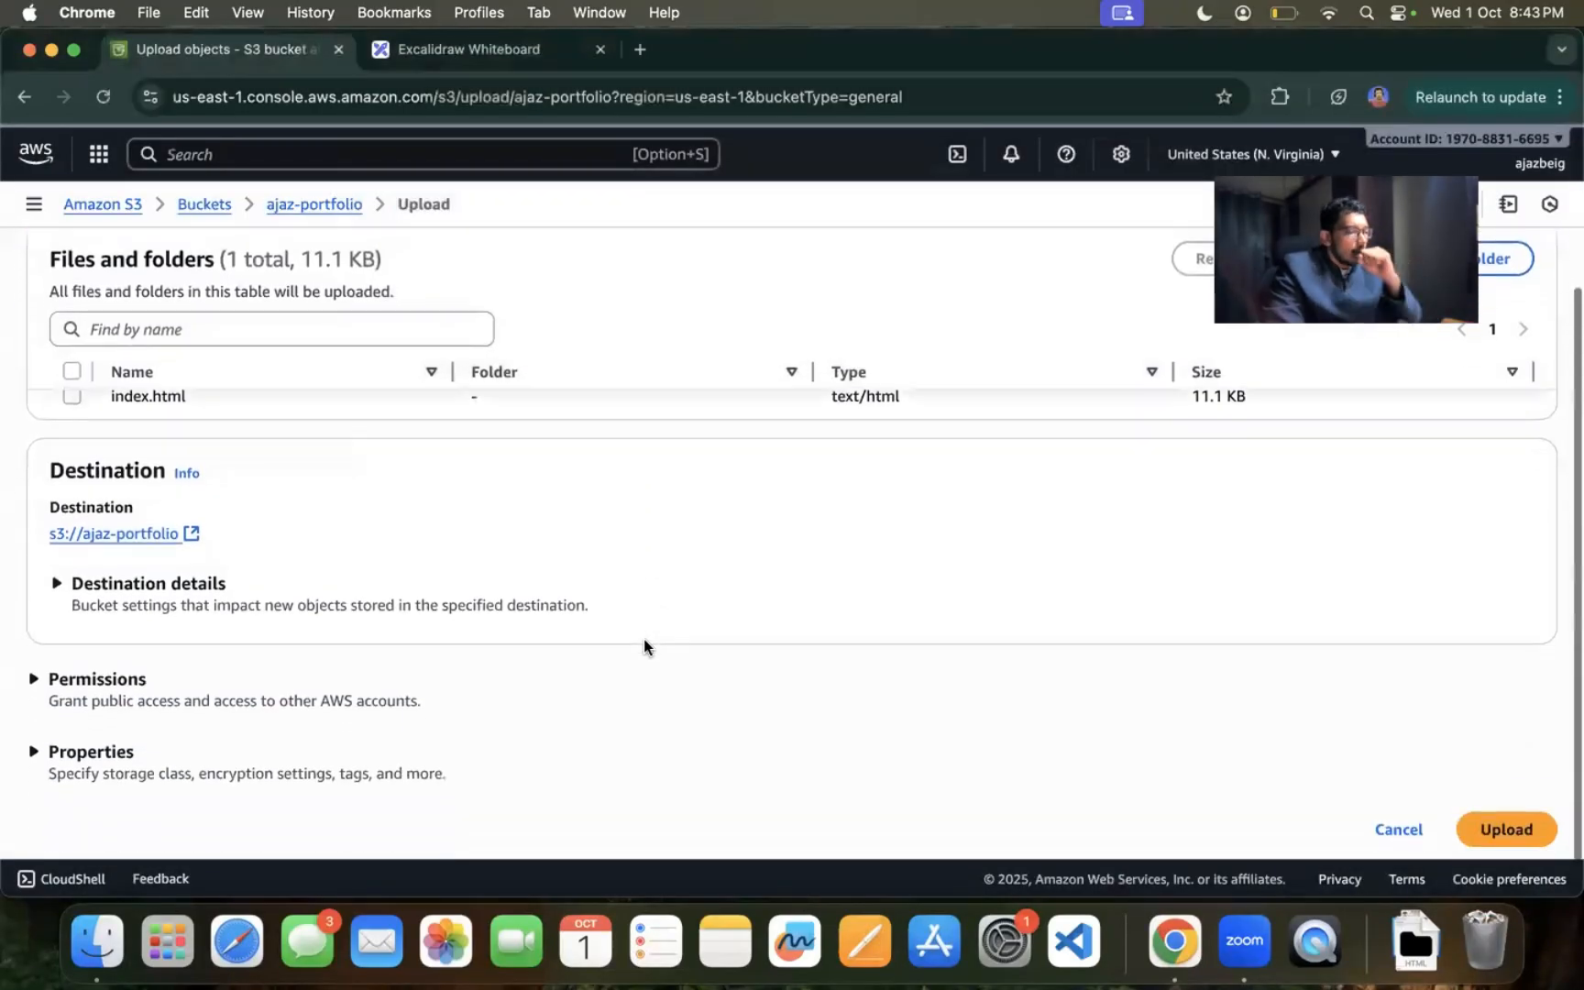
scroll(962, 568, up, 2)
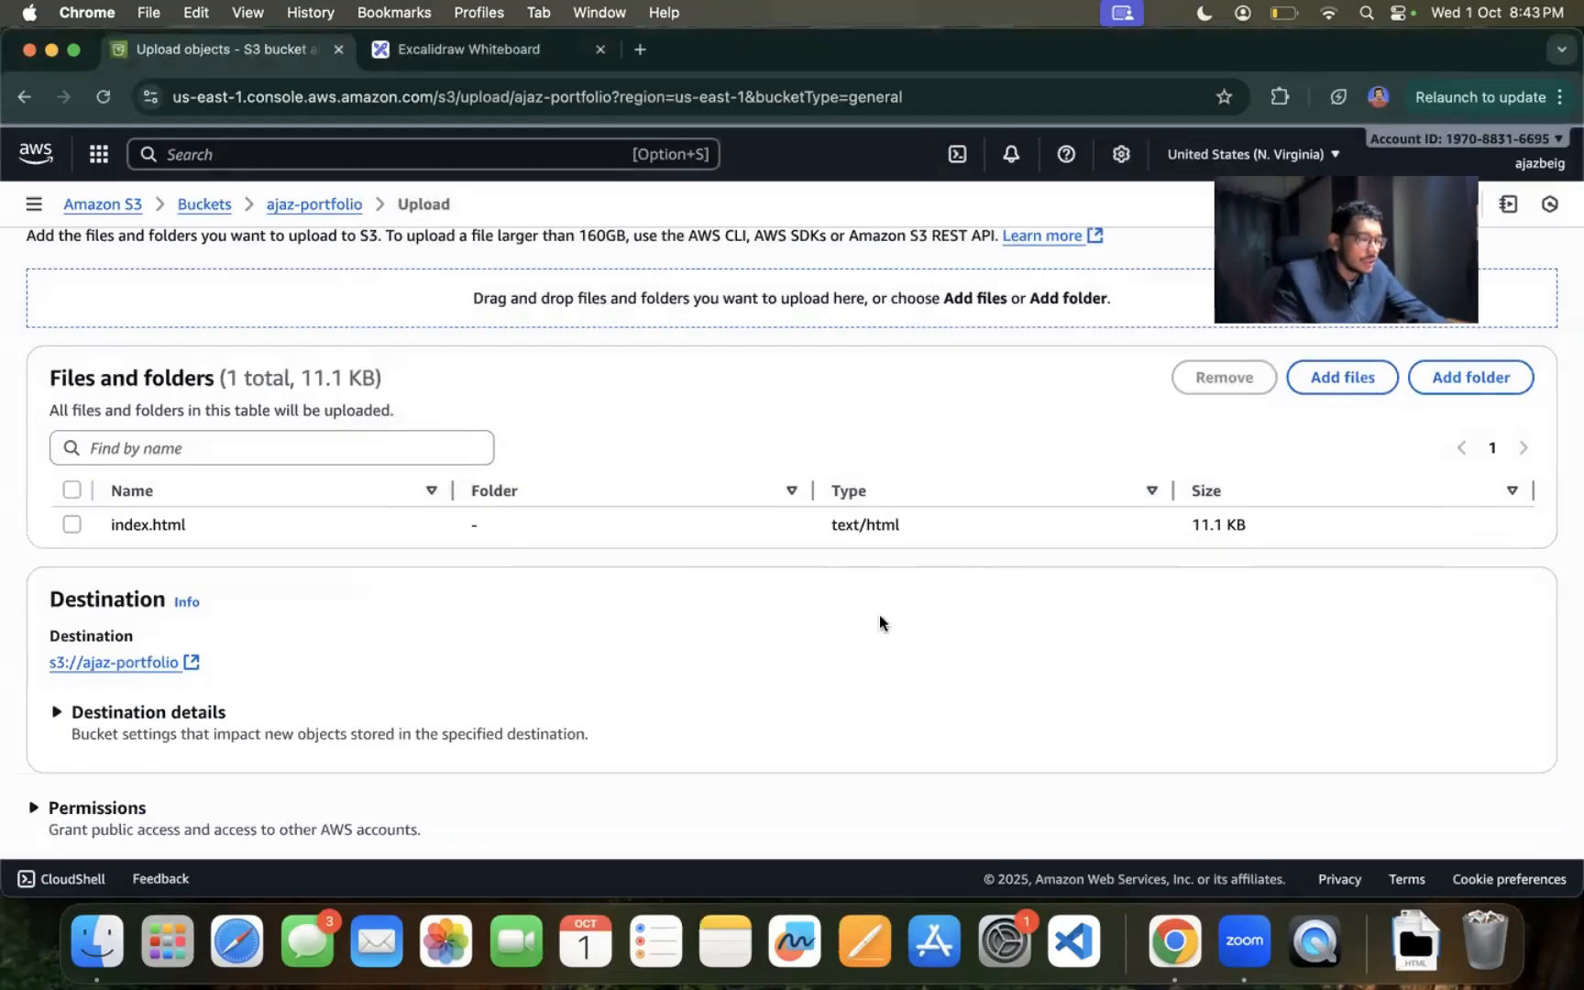
scroll(922, 650, down, 3)
scroll(922, 648, up, 3)
scroll(922, 647, down, 3)
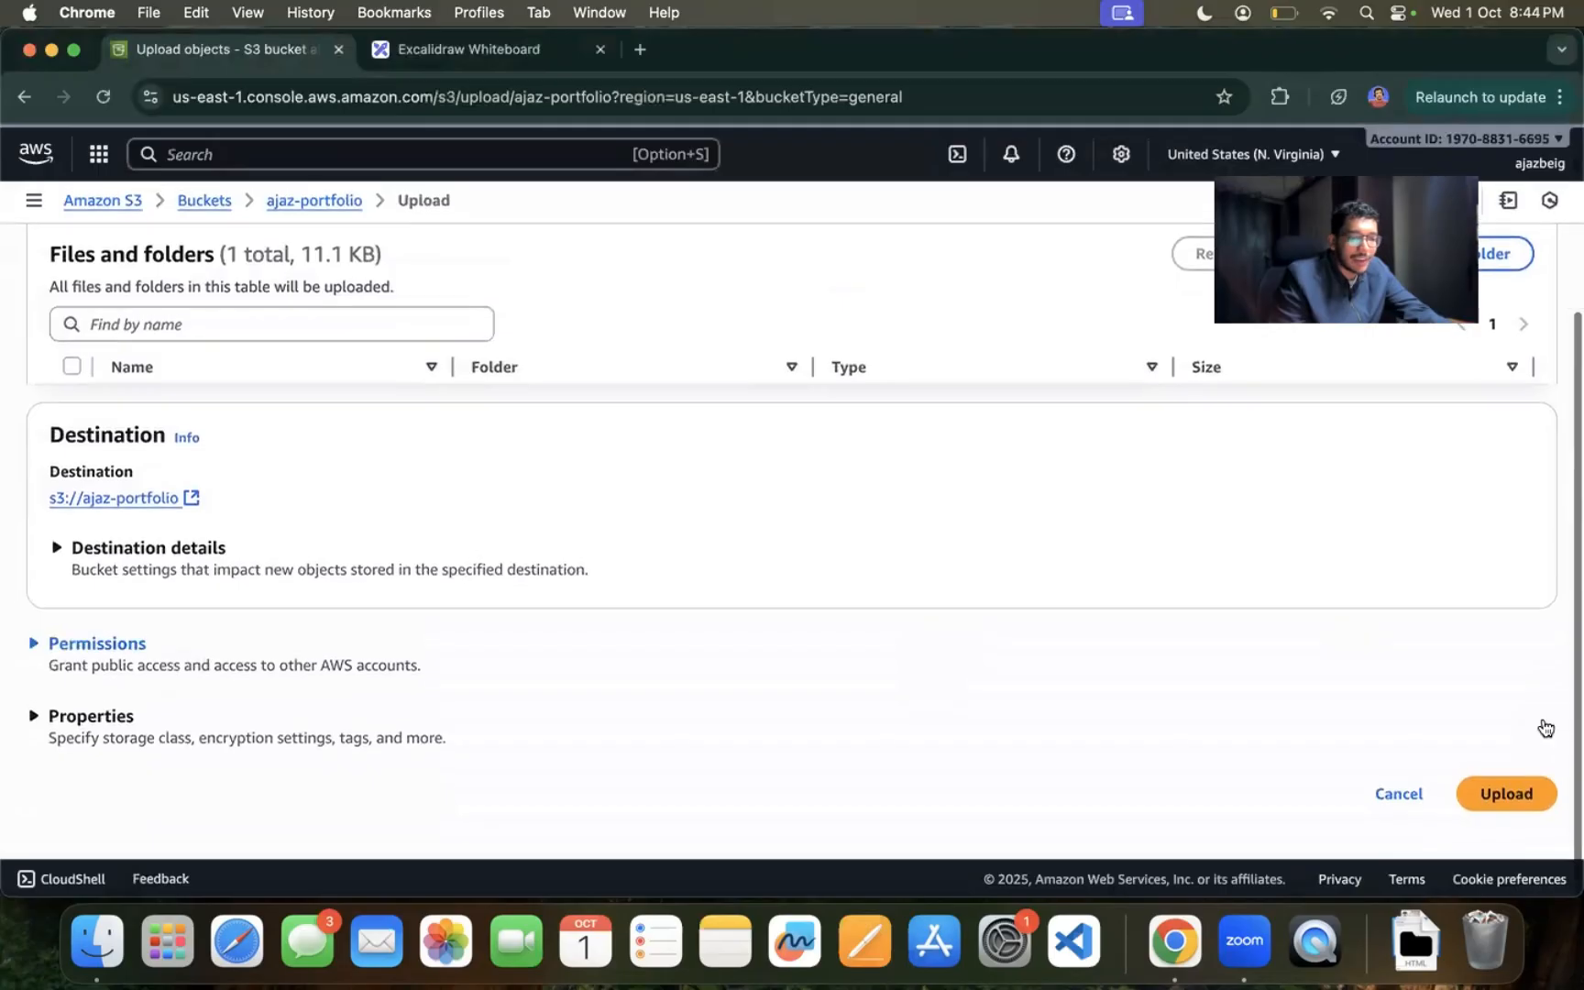
click(1508, 799)
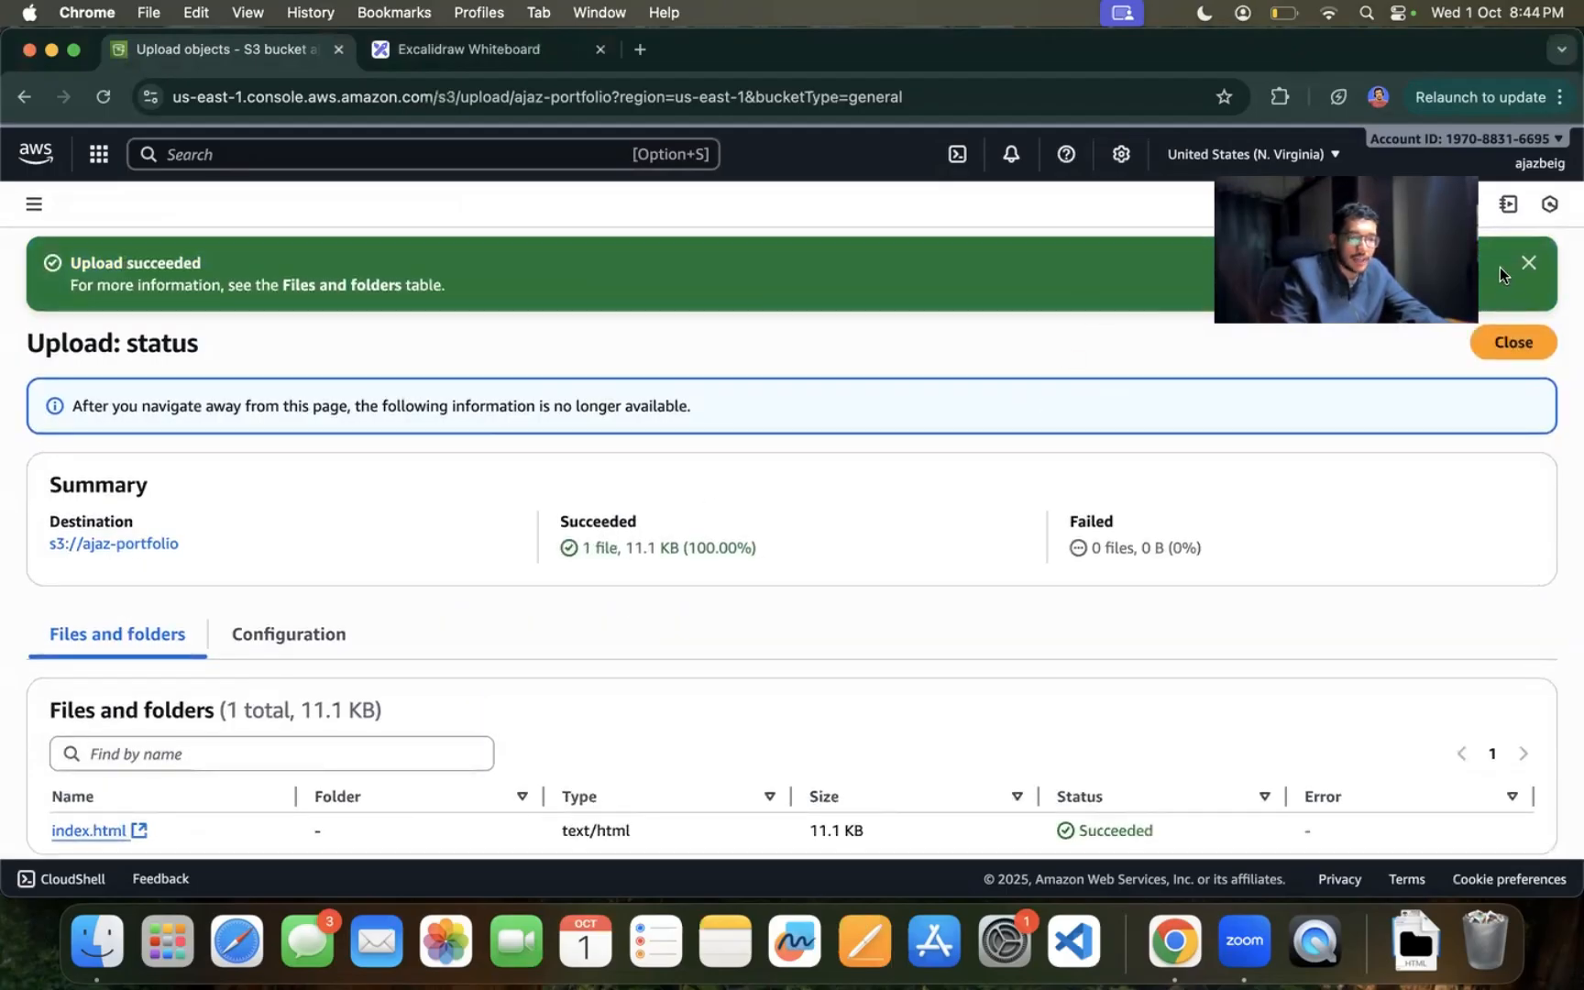
click(1530, 267)
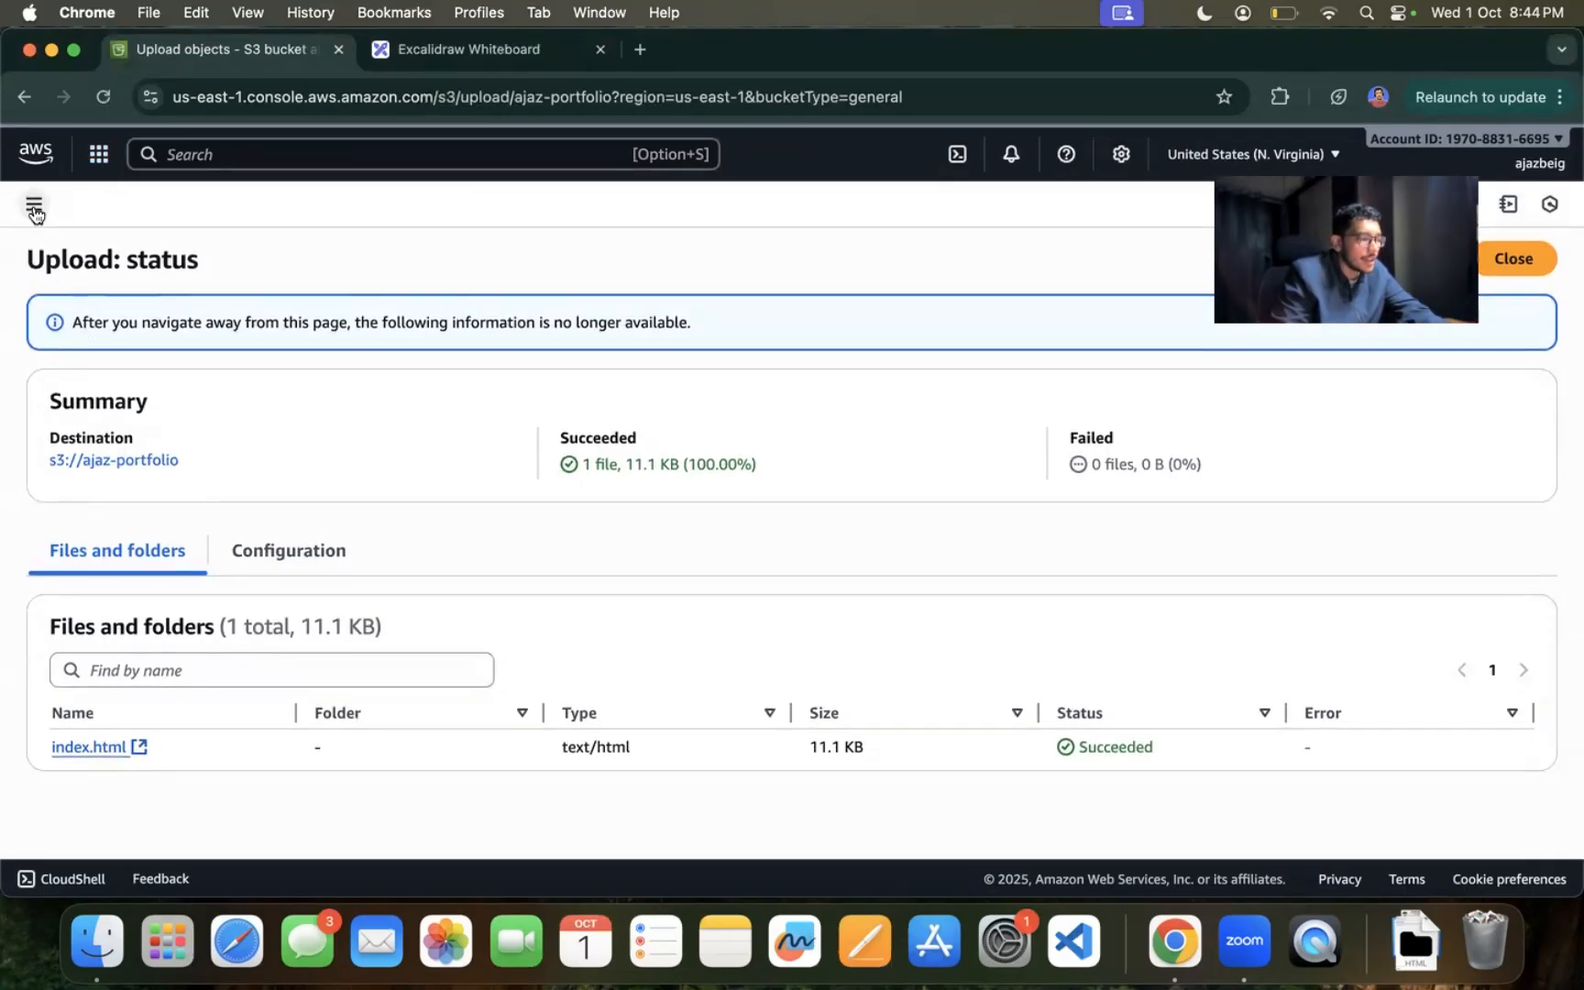
Step: Return to the portfolio bucket and review its Block public access and bucket policy permissions
click(127, 460)
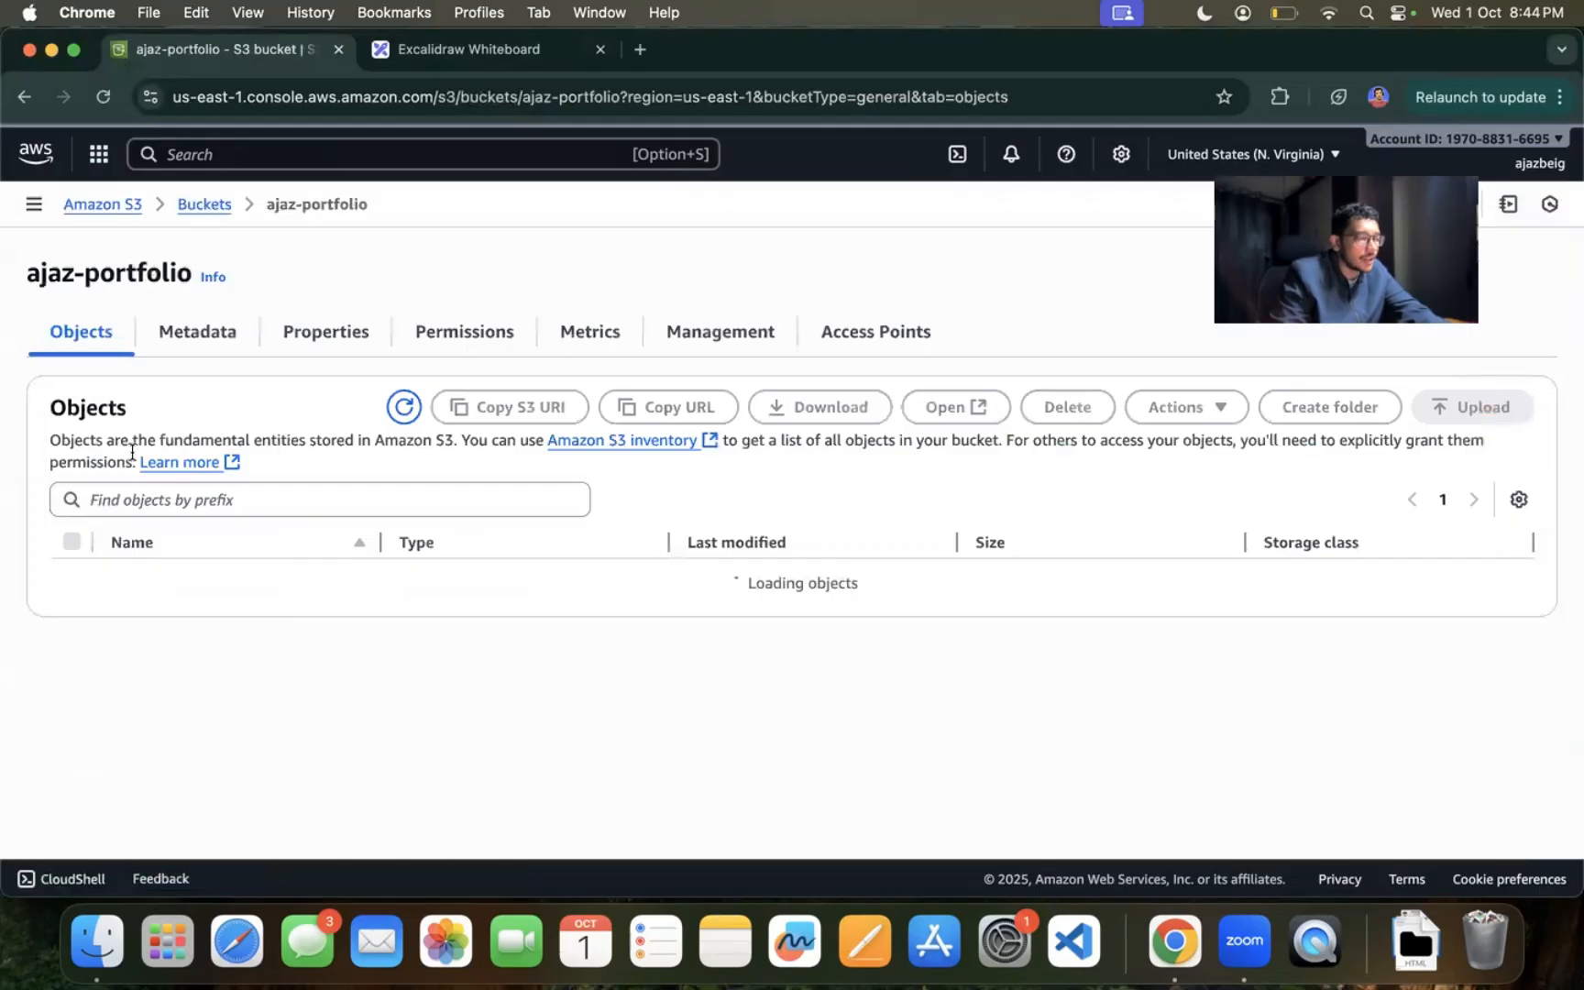
click(499, 325)
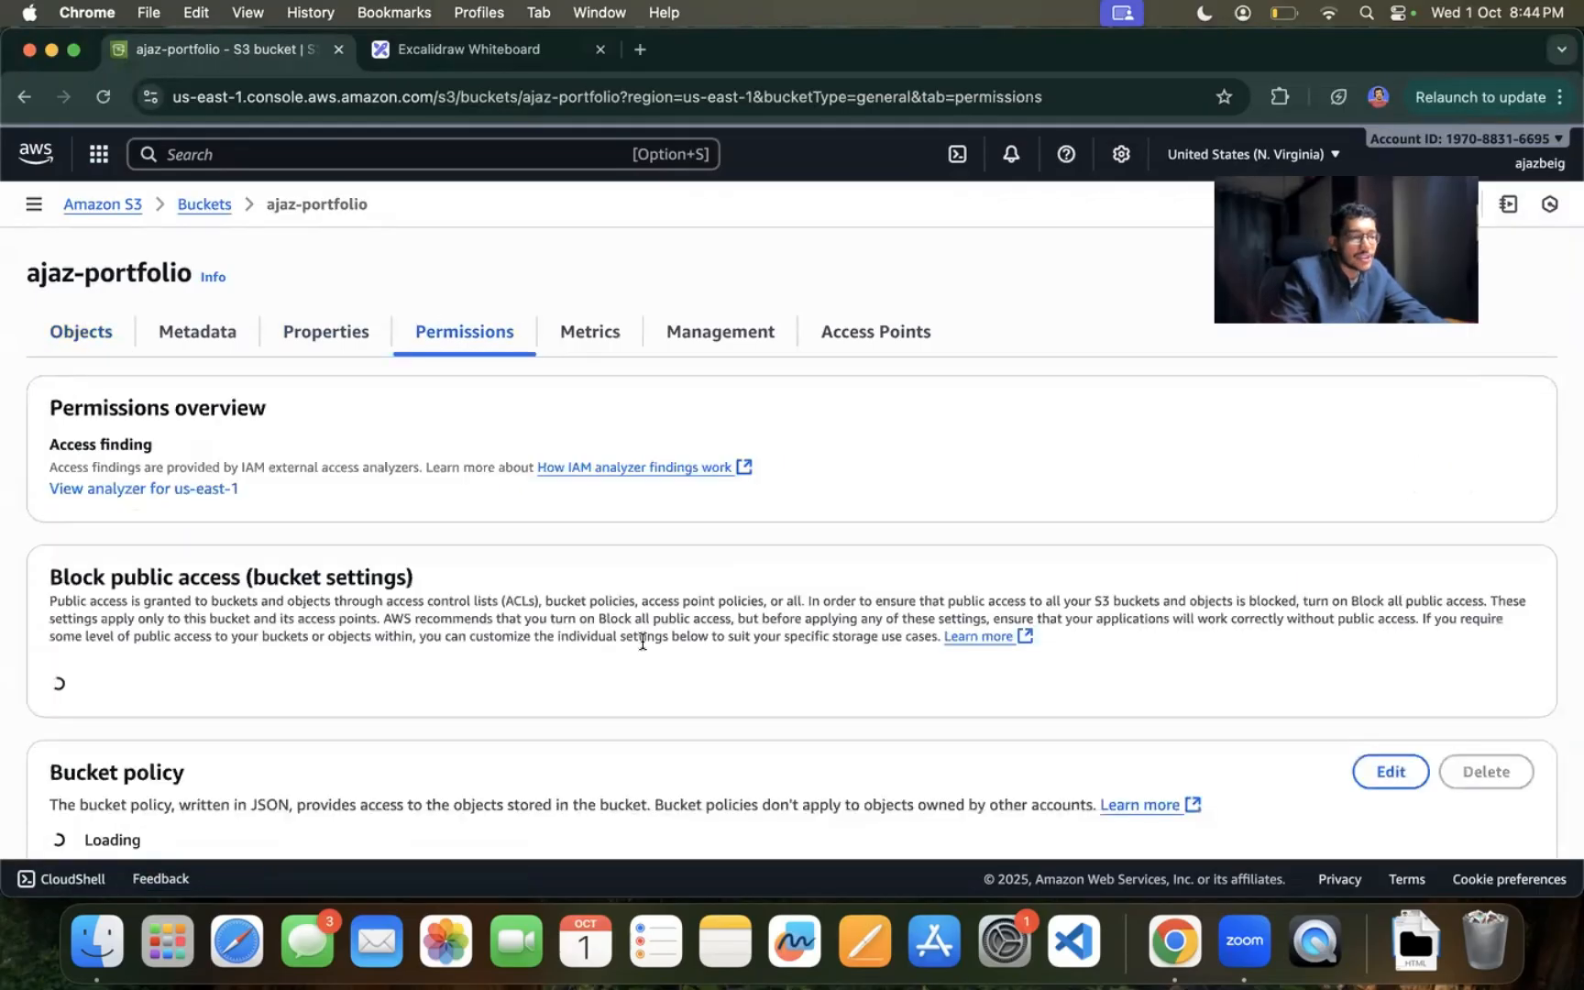
scroll(589, 718, down, 3)
scroll(590, 718, down, 5)
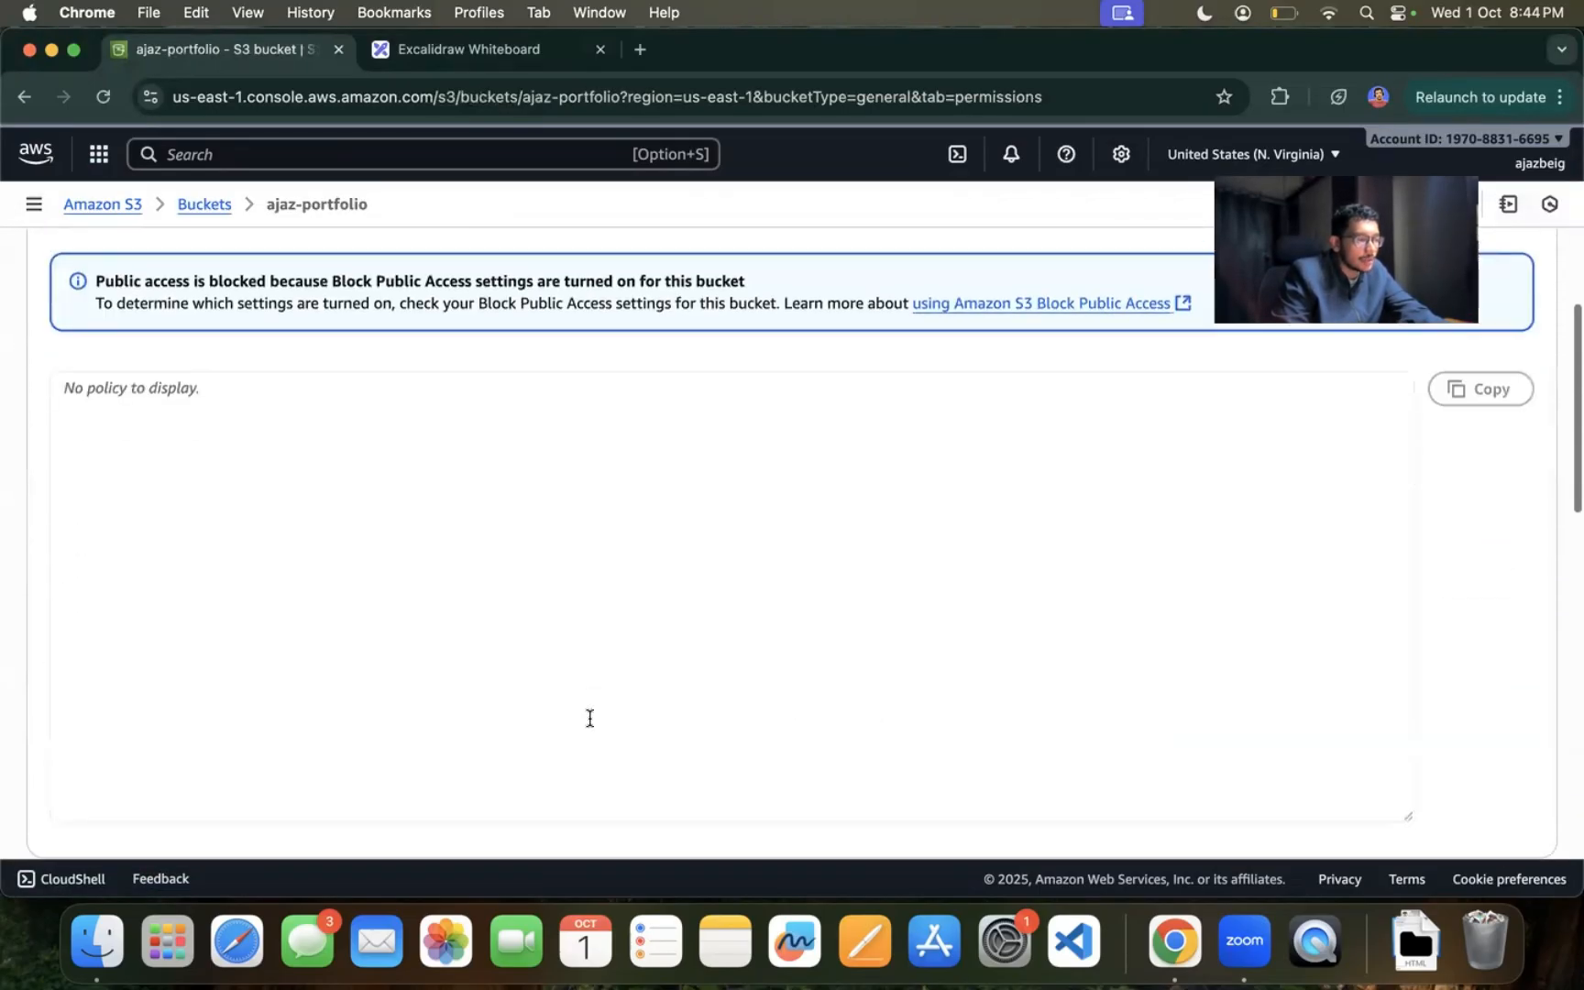
scroll(590, 718, up, 3)
scroll(589, 717, down, 6)
scroll(589, 717, up, 6)
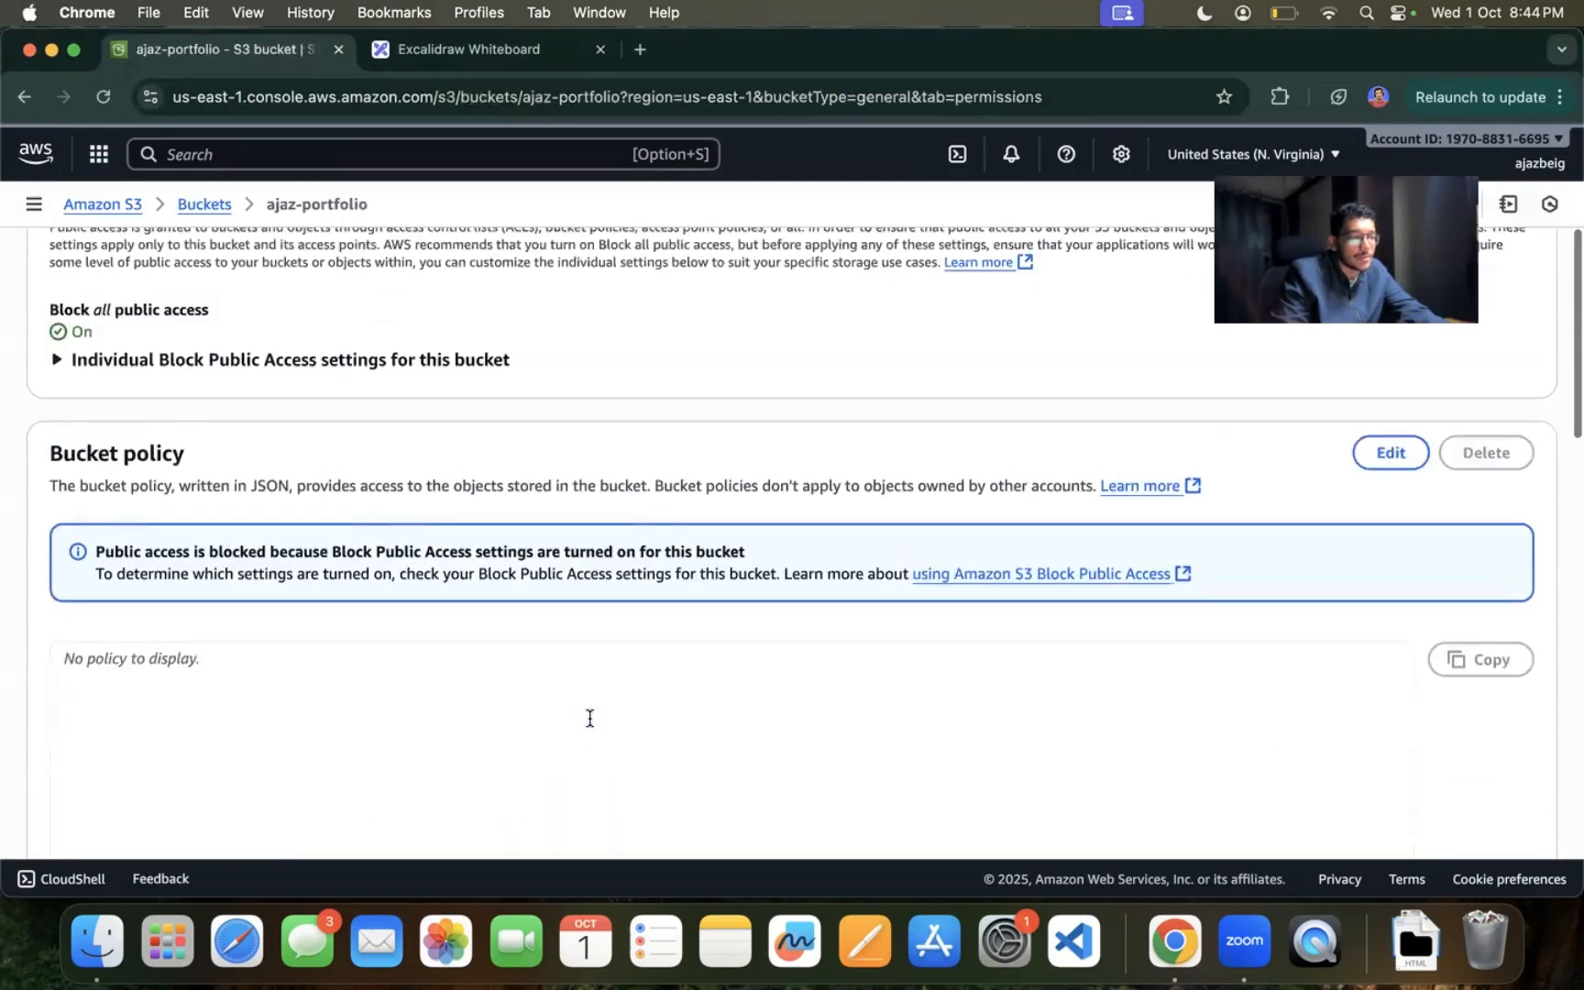
Step: Examine the bucket's remaining permissions, including the bucket policy, Object Ownership and access control list sections
scroll(590, 718, down, 5)
scroll(589, 718, down, 6)
scroll(589, 718, up, 8)
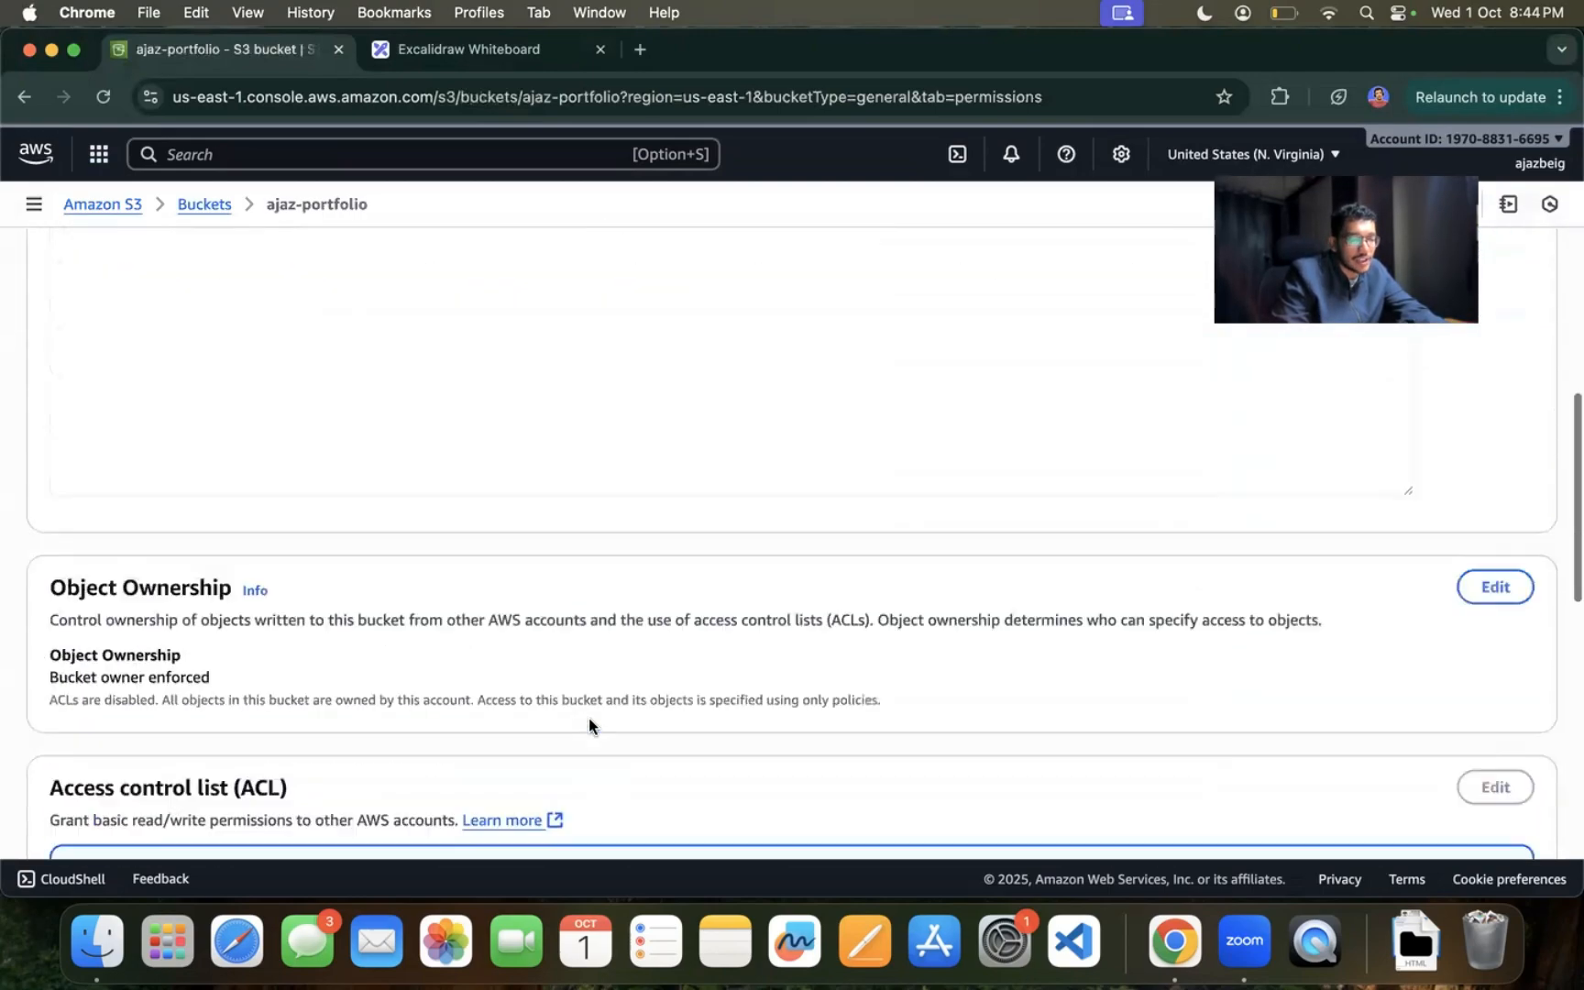
scroll(590, 718, up, 3)
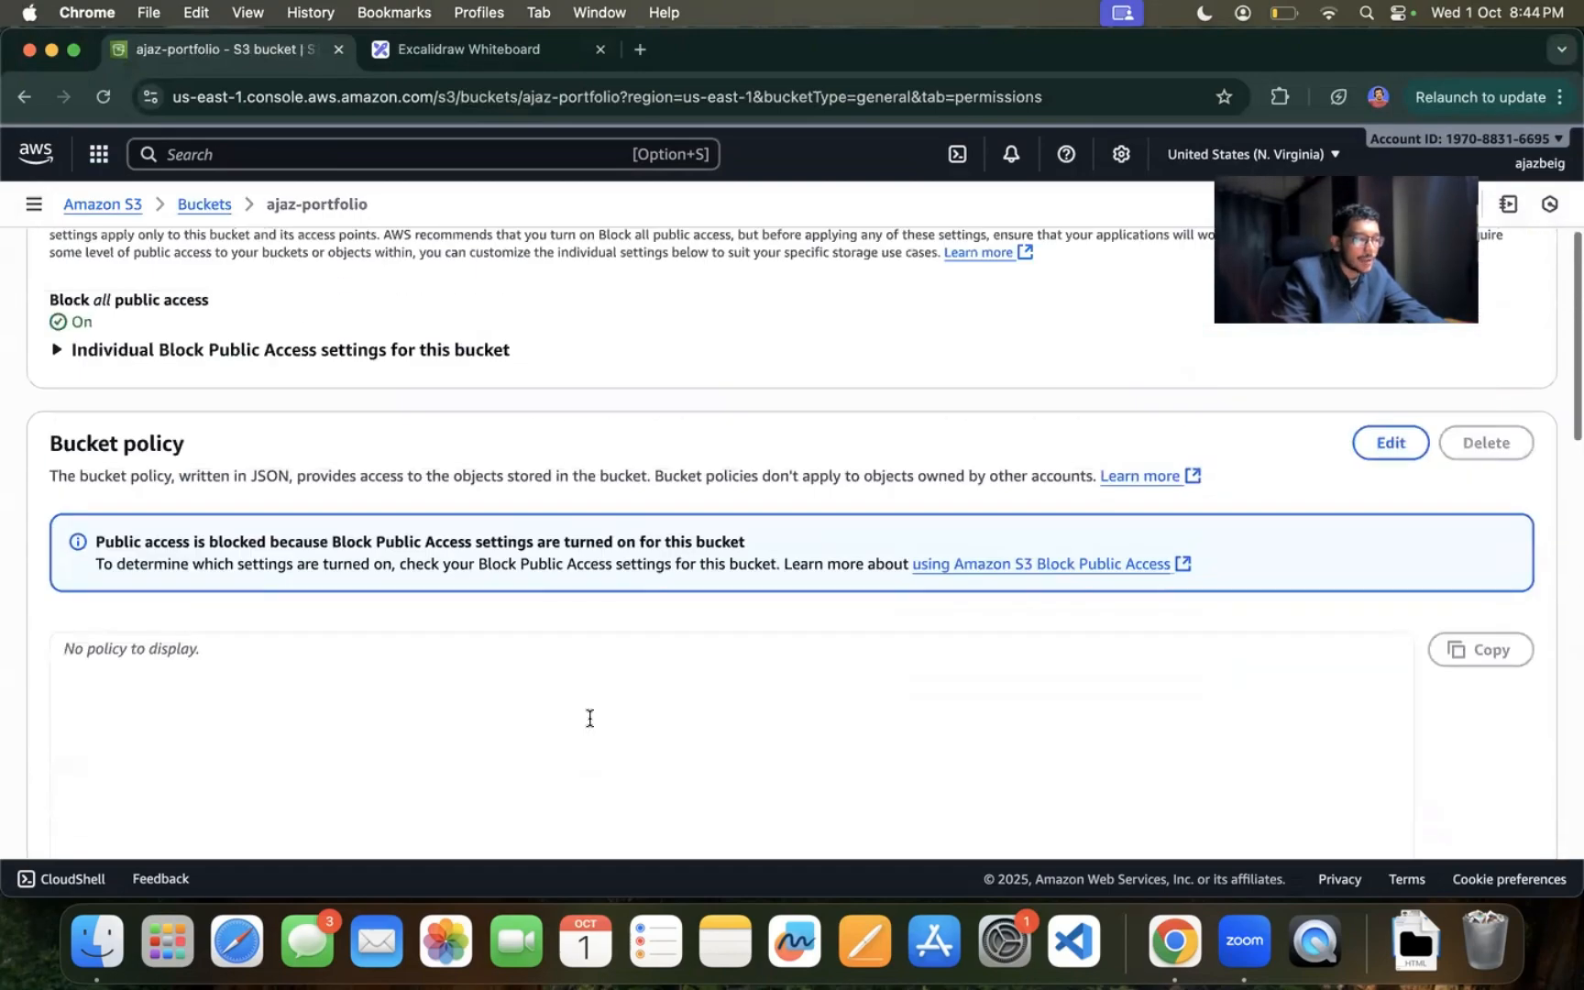
double_click(174, 446)
triple_click(174, 446)
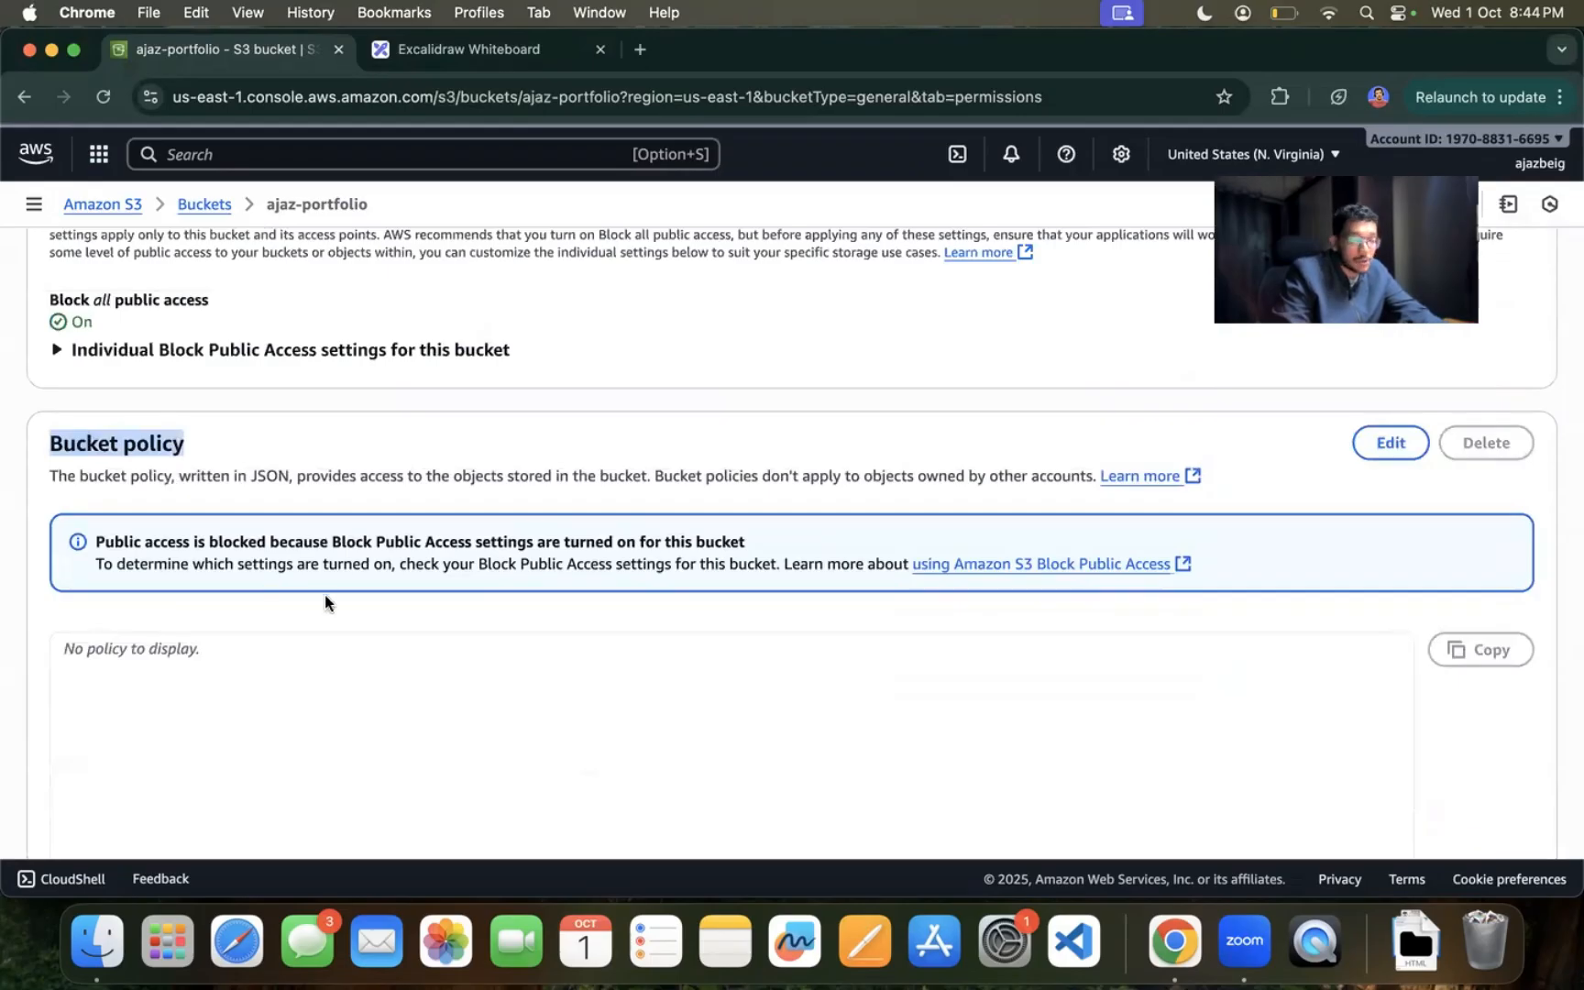
Step: Search the AWS console for cloudfront and open the CloudFront service
click(383, 157)
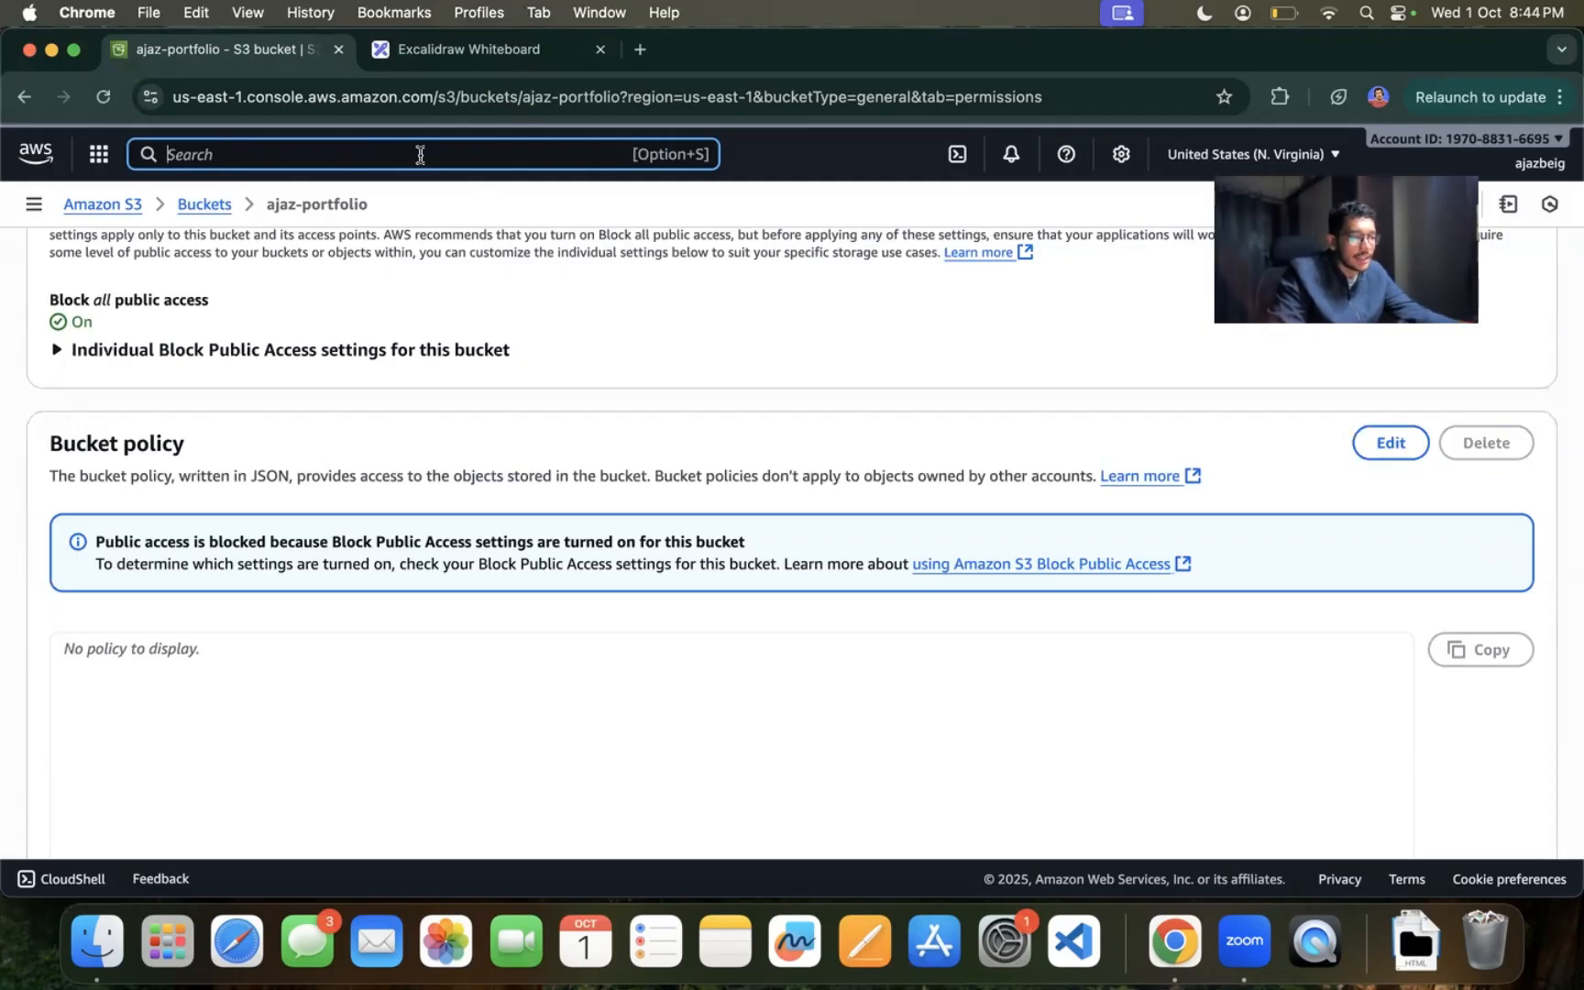
text(cloud)
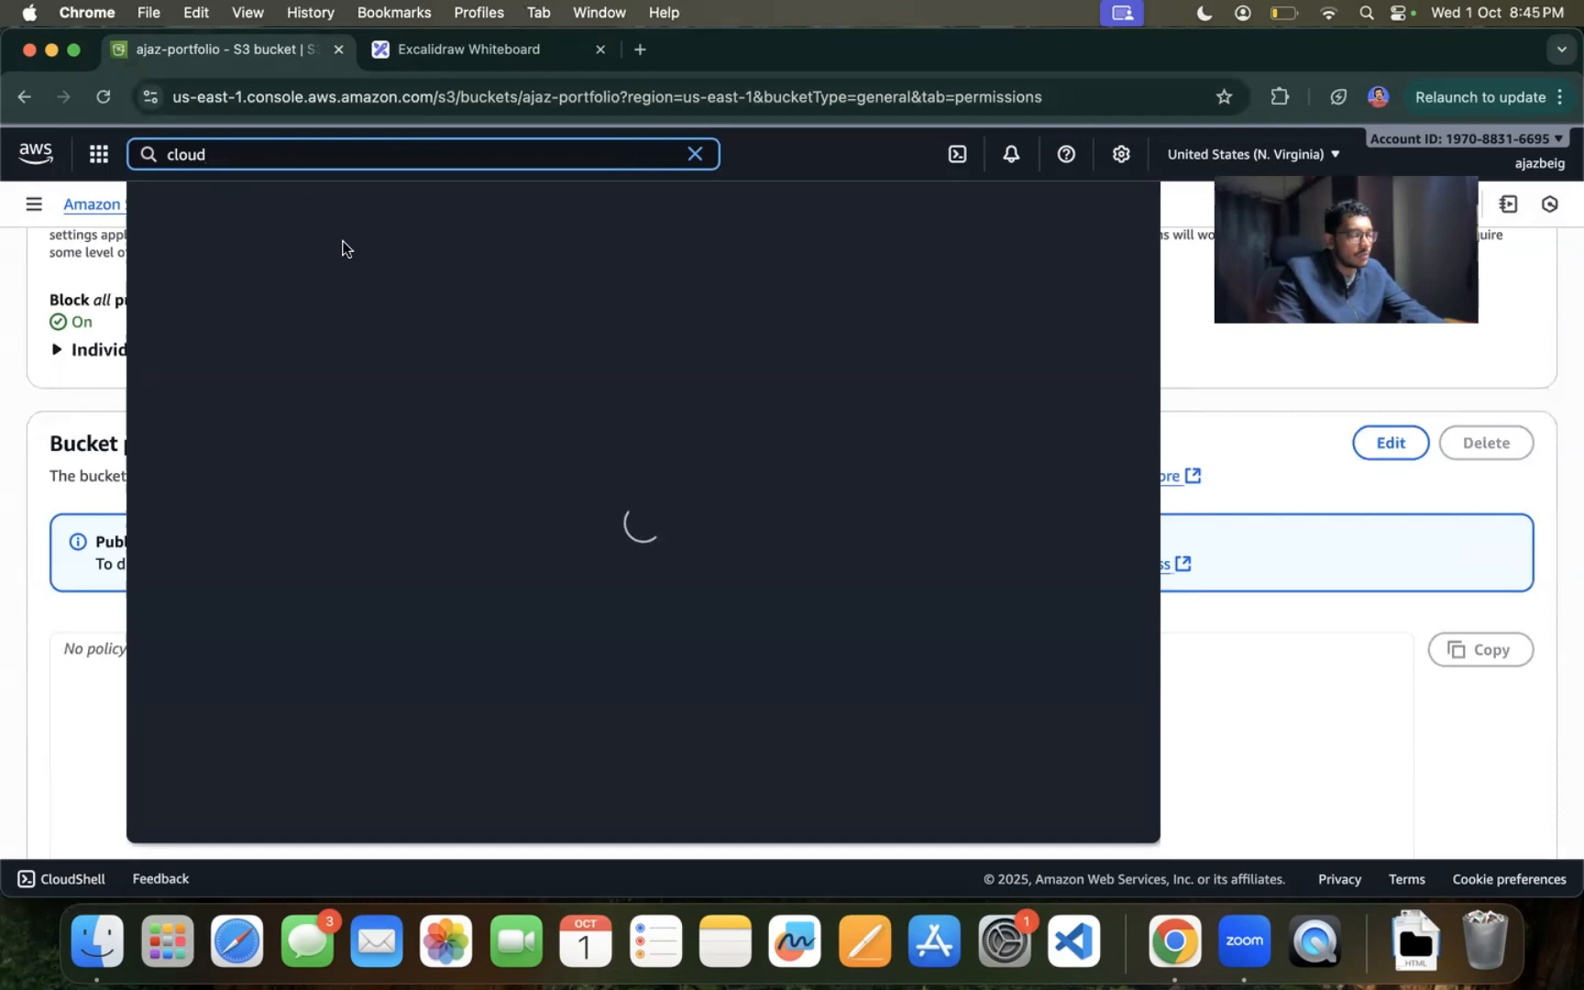
text(front)
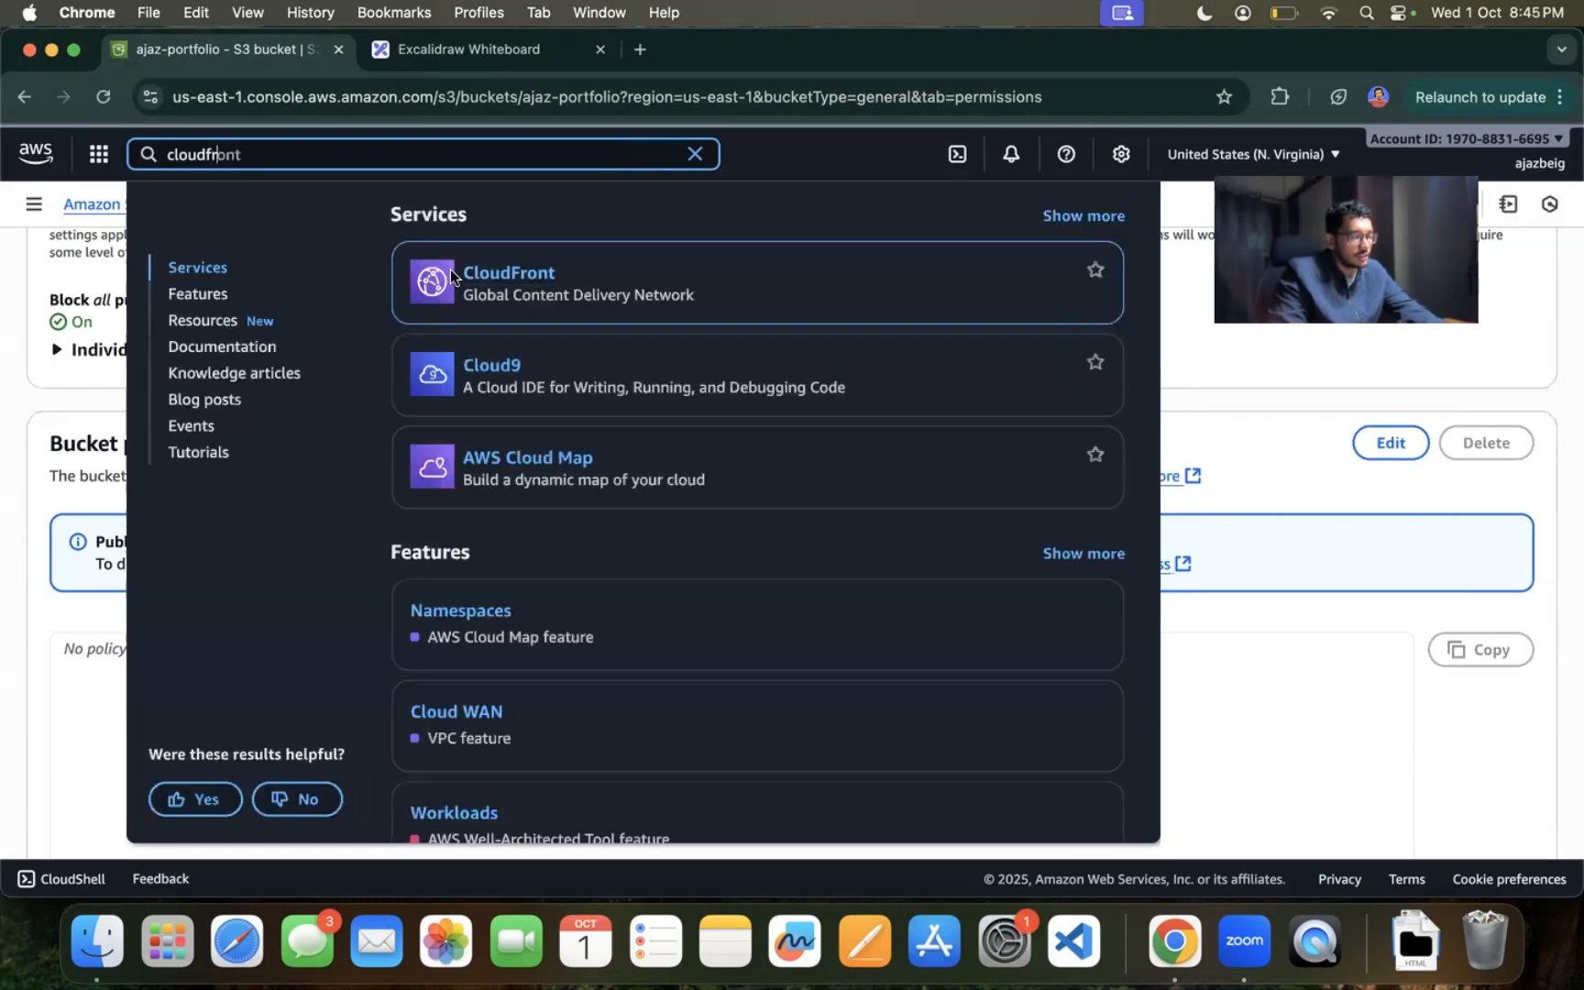
click(515, 274)
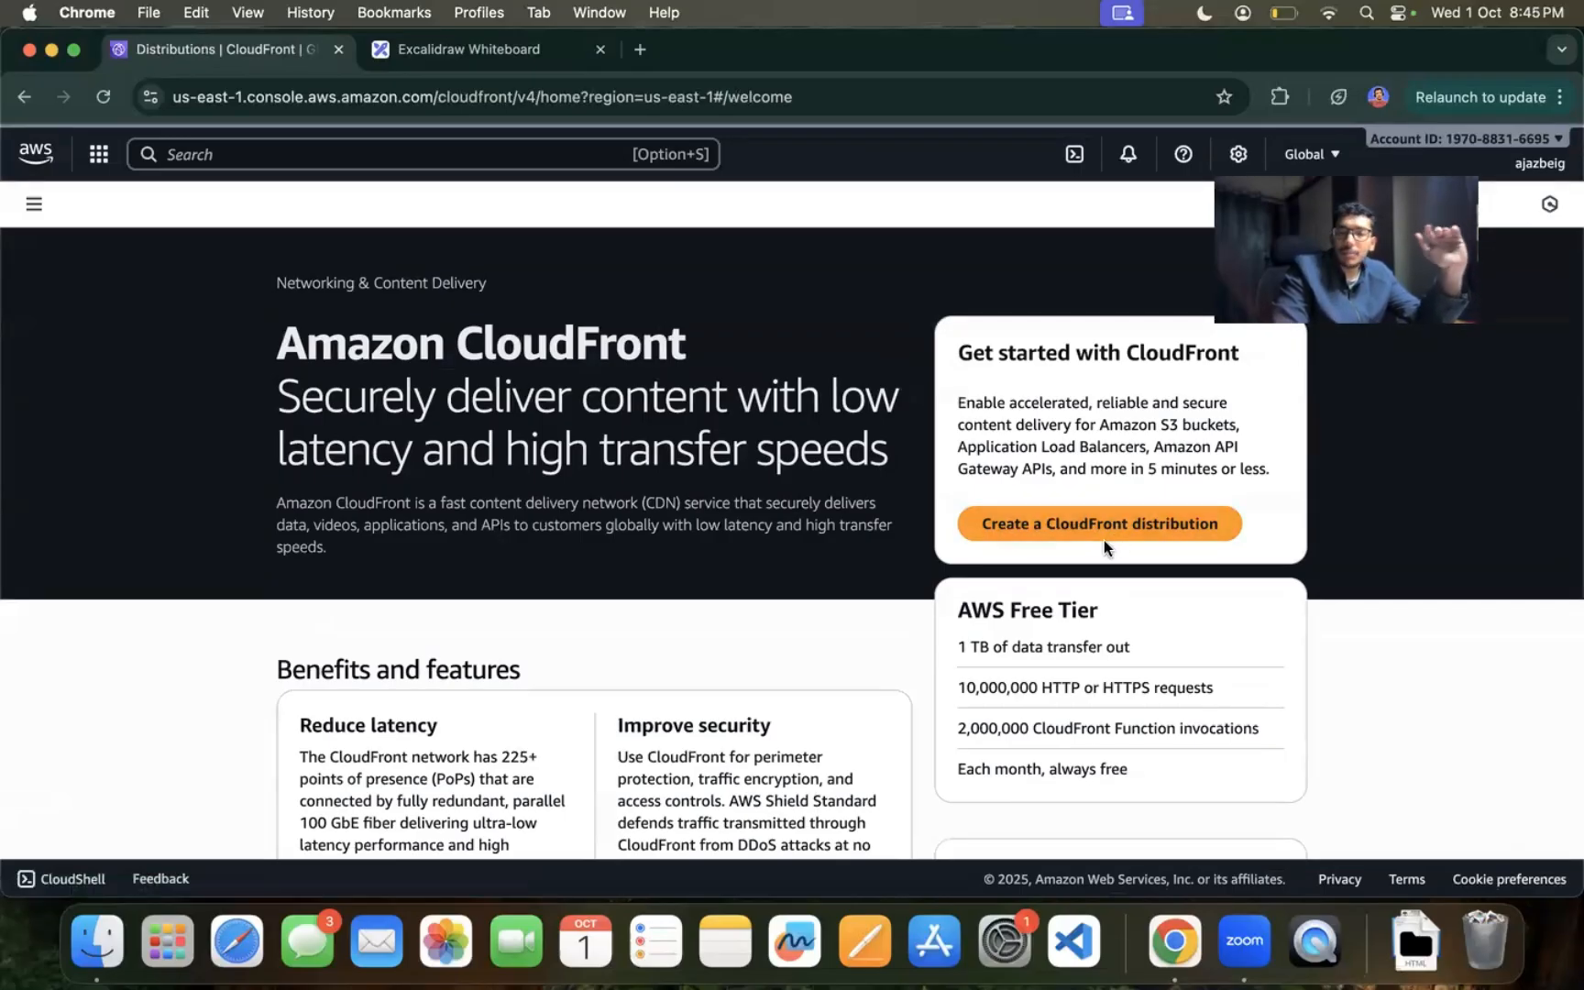
Step: Check the AWS Free Tier allowance for CloudFront and start creating a distribution
scroll(1095, 610, down, 2)
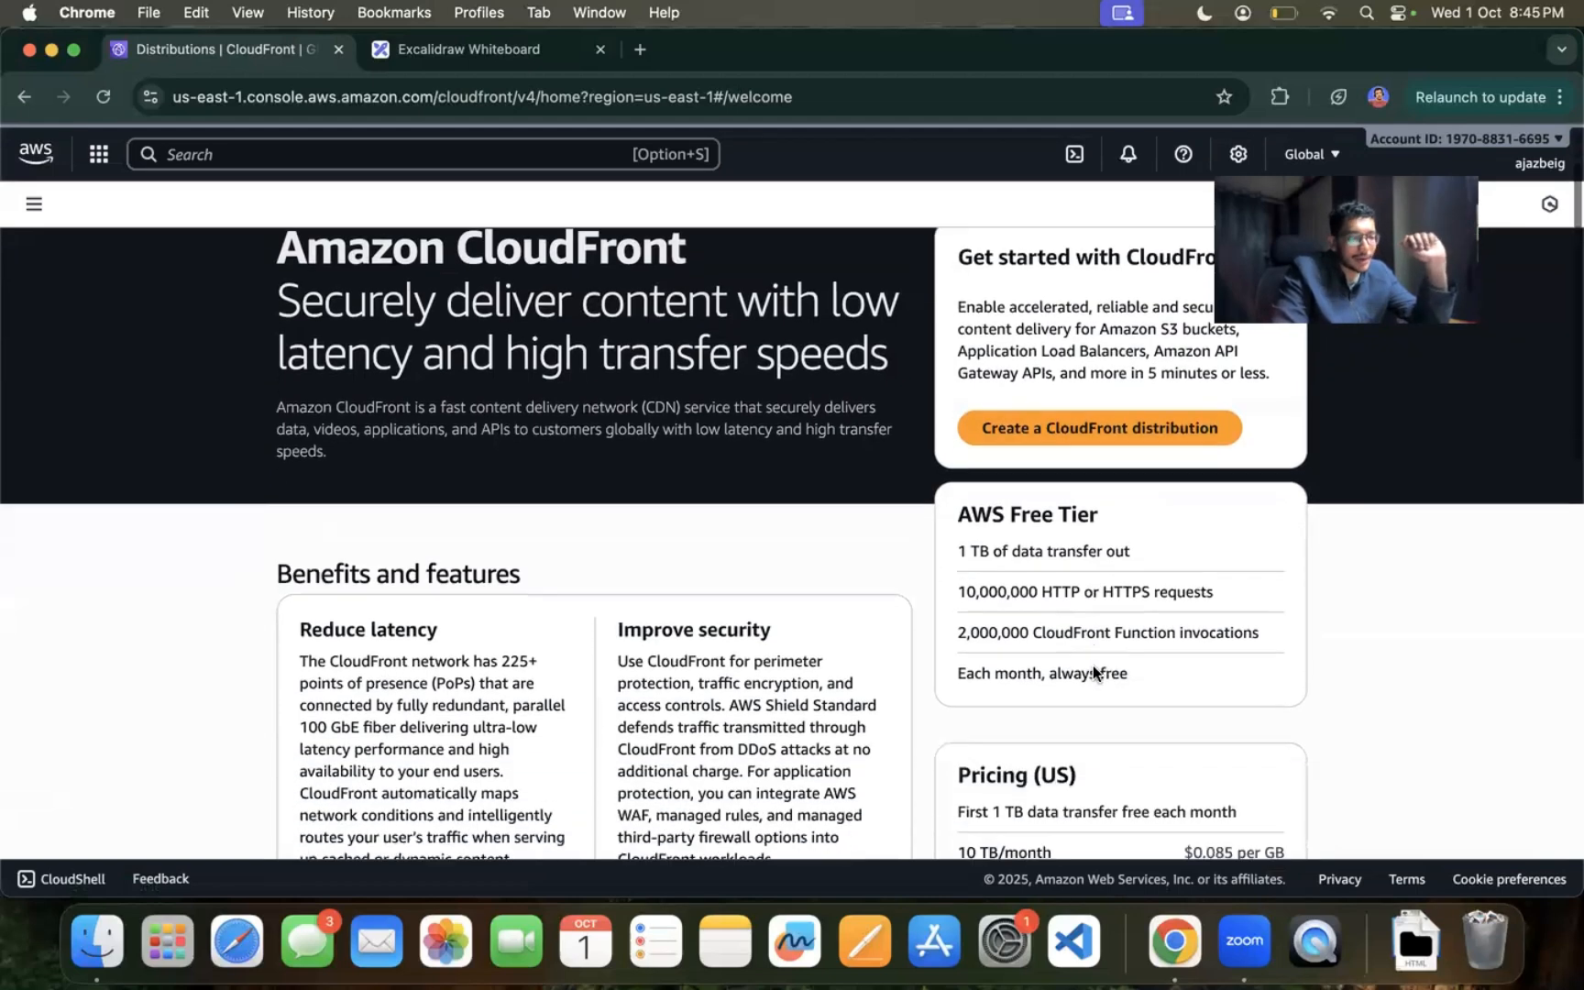
double_click(1014, 509)
triple_click(1014, 509)
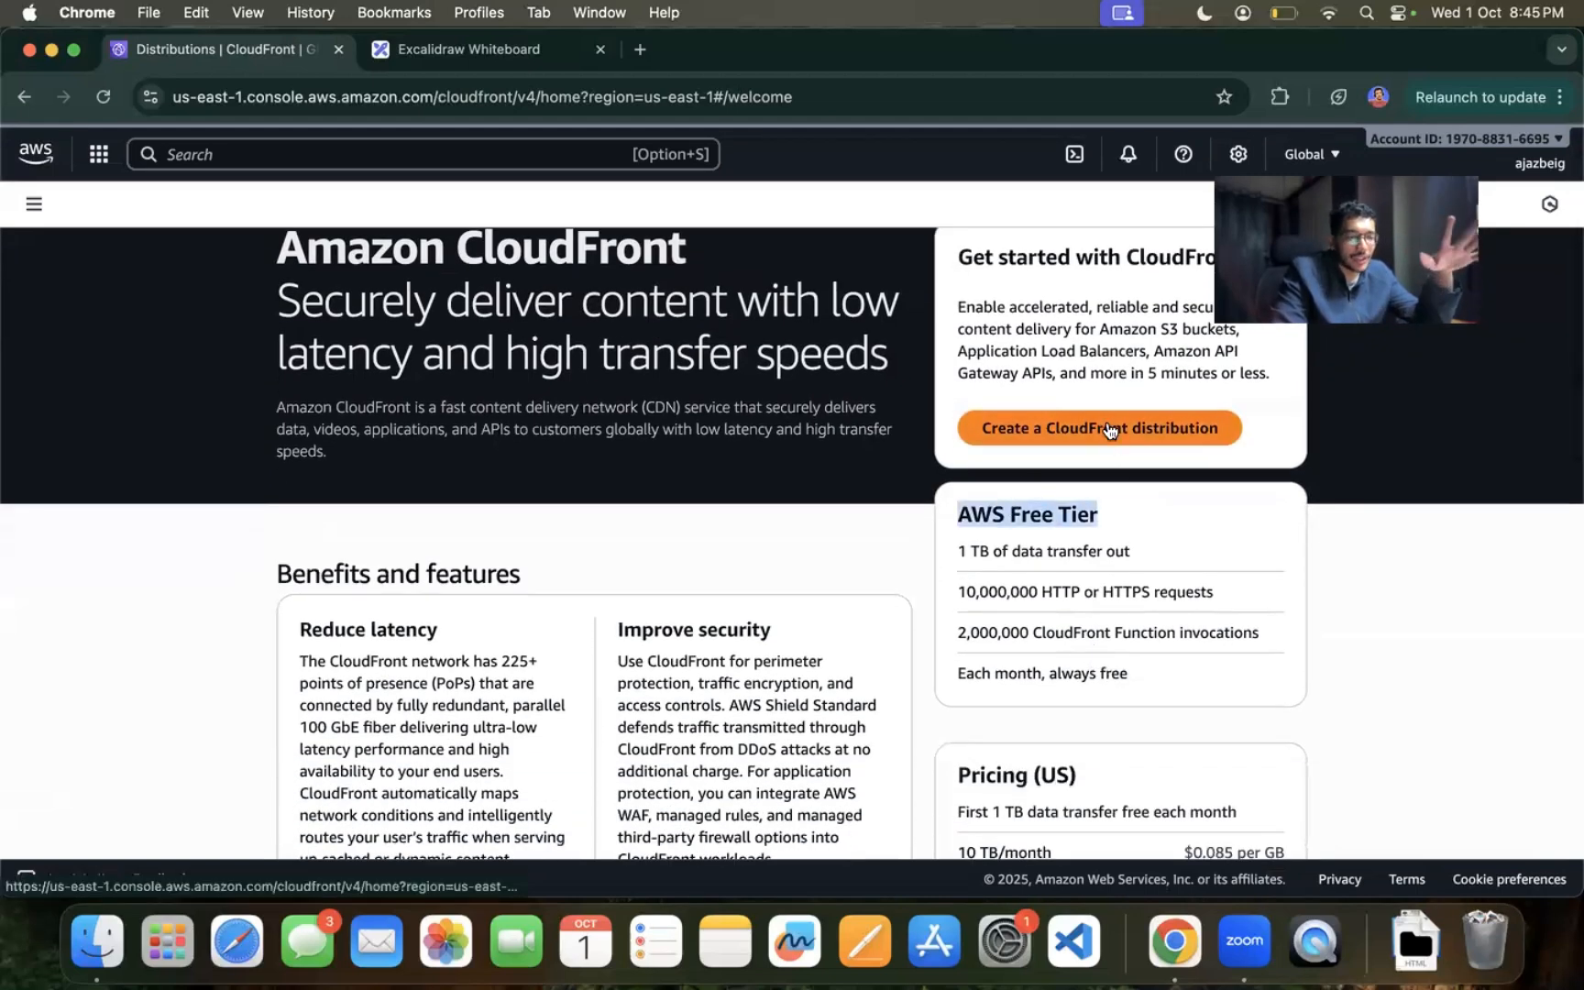
click(1109, 430)
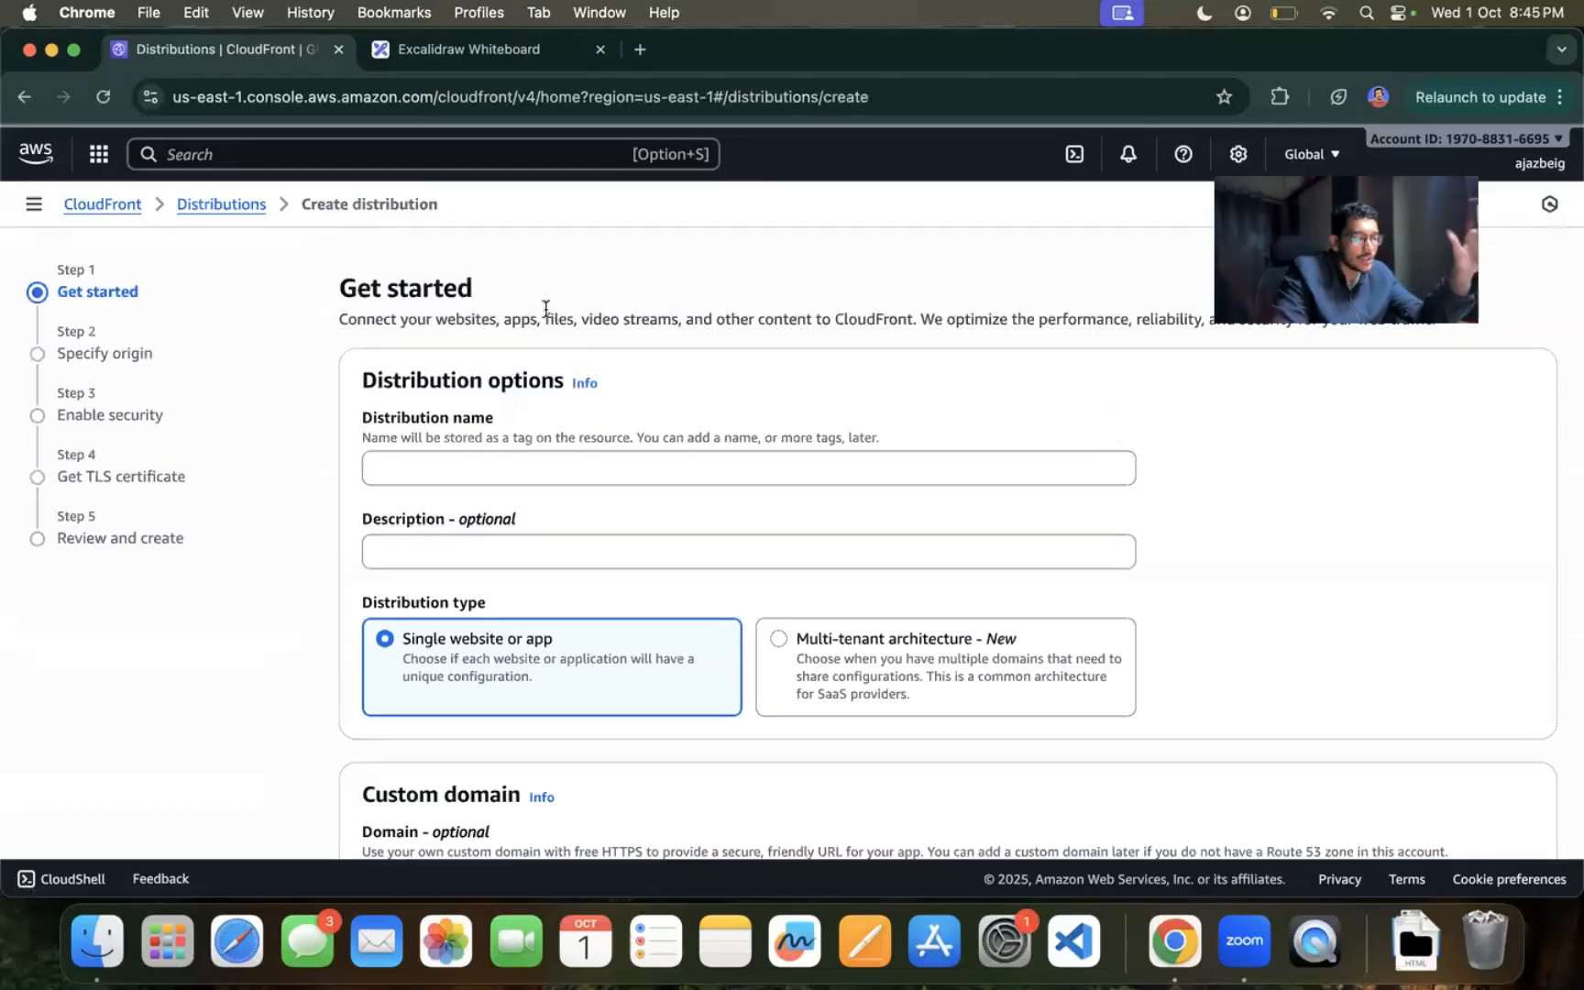
Step: Name the distribution with the owner's first name plus "-portfolio-distro", keep Single website or app without a custom domain, and continue to the origin settings
scroll(651, 543, down, 1)
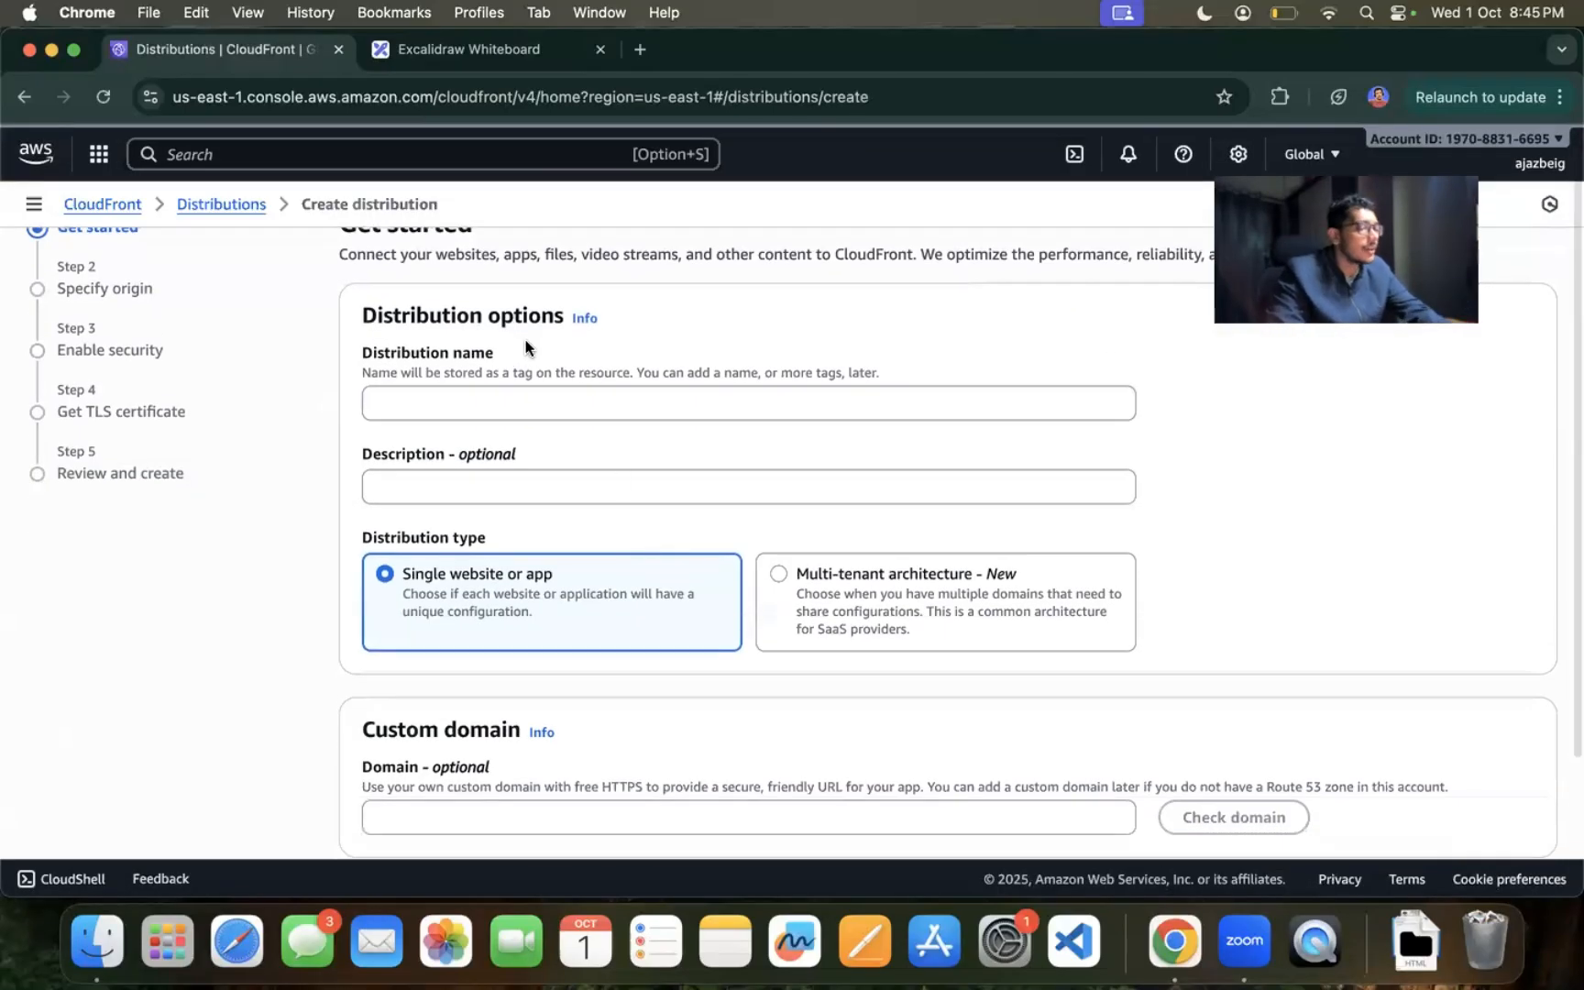
click(553, 393)
text(ajaz)
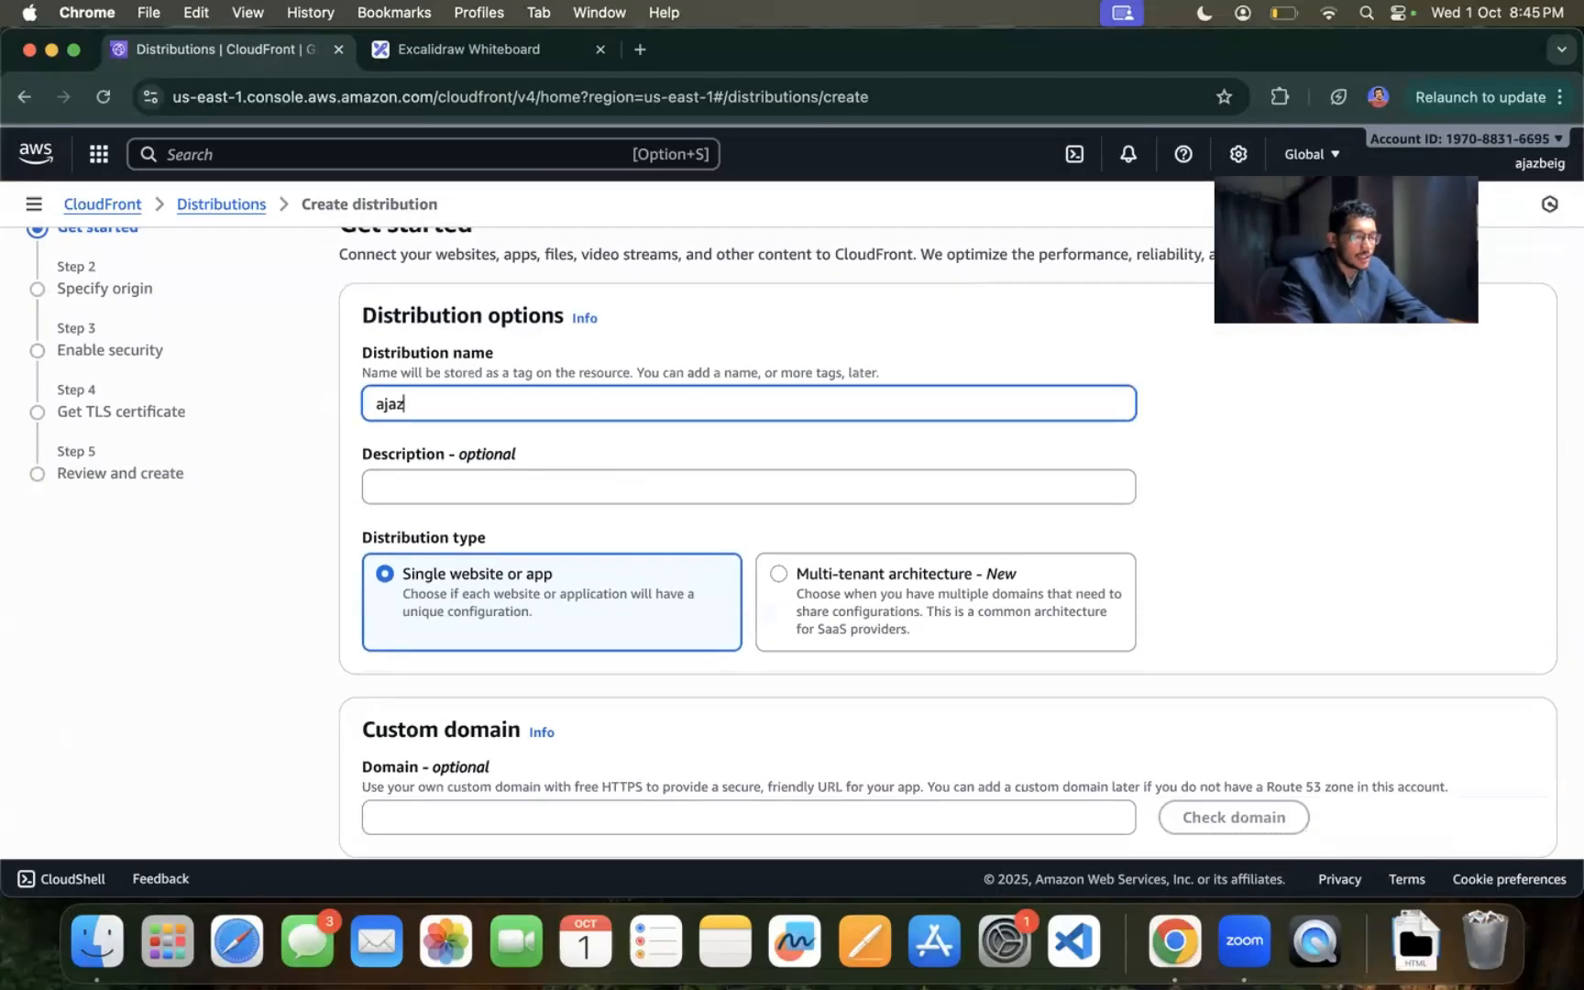
text(-portfoli)
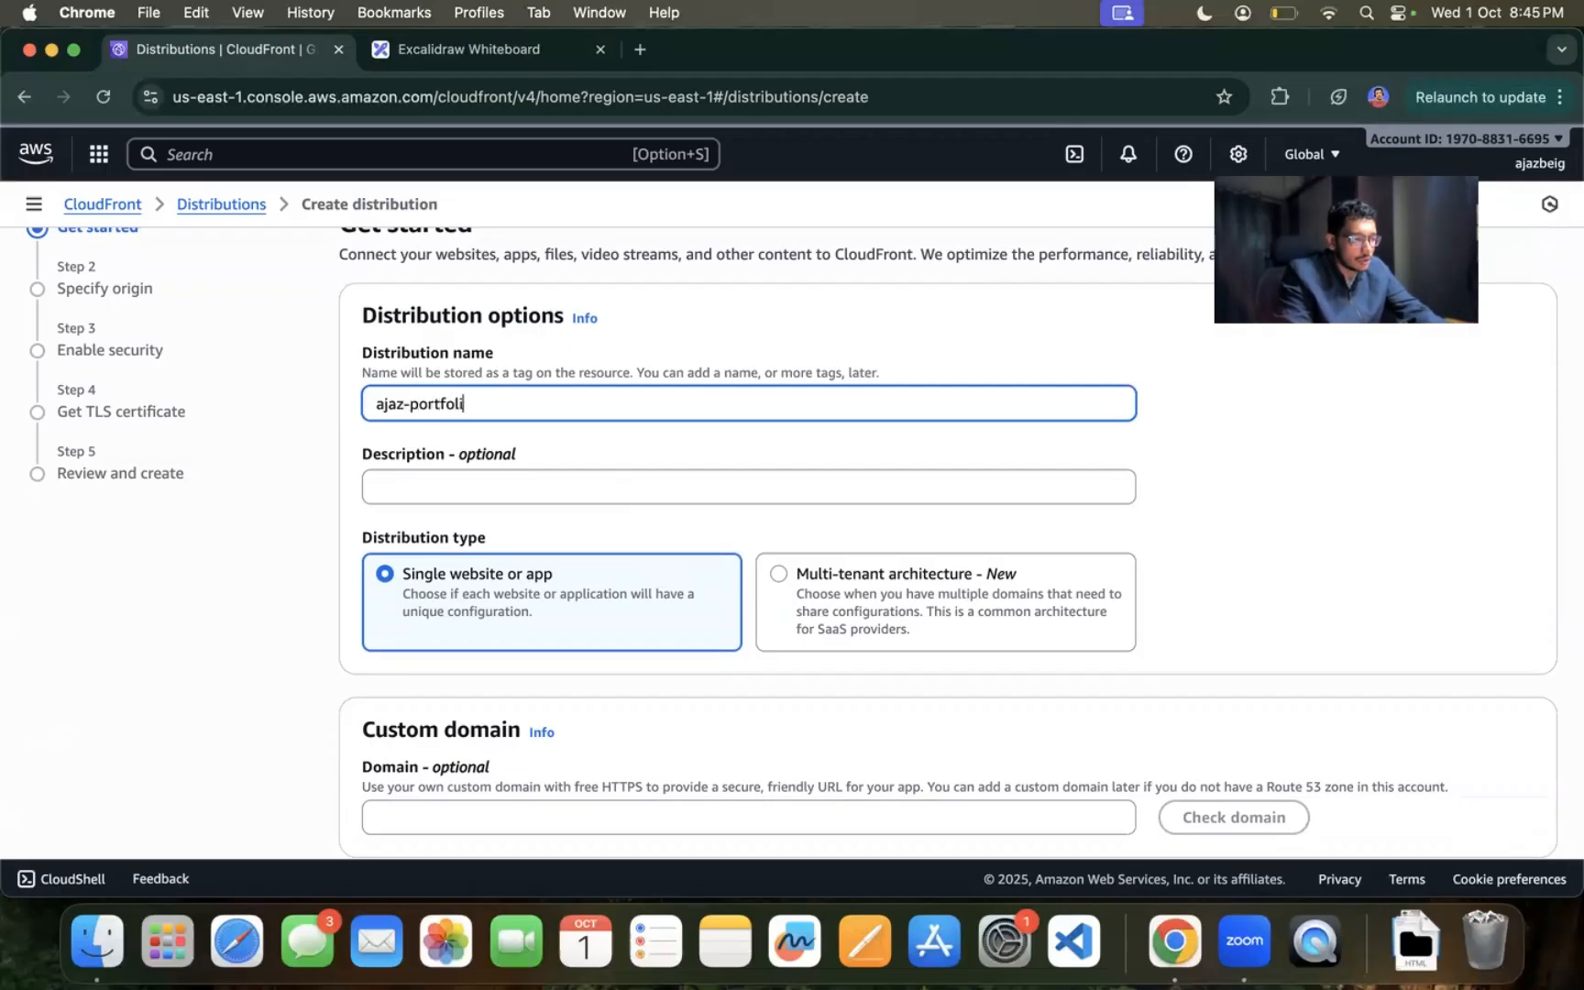
text(o-distro)
scroll(652, 692, down, 3)
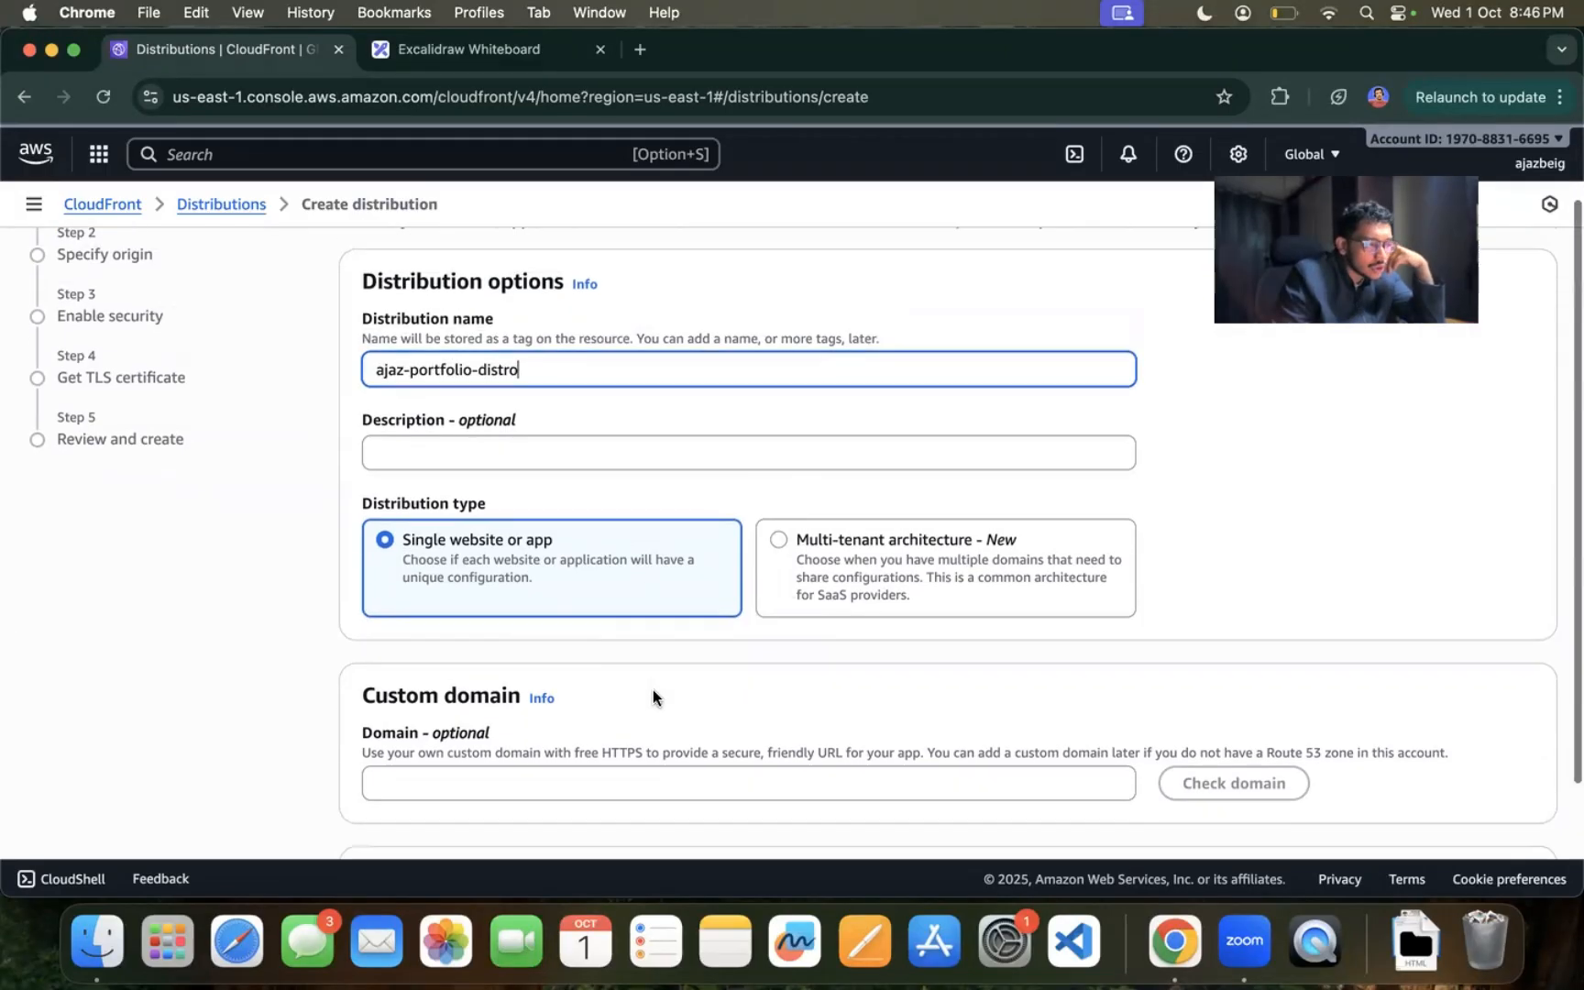
click(1518, 820)
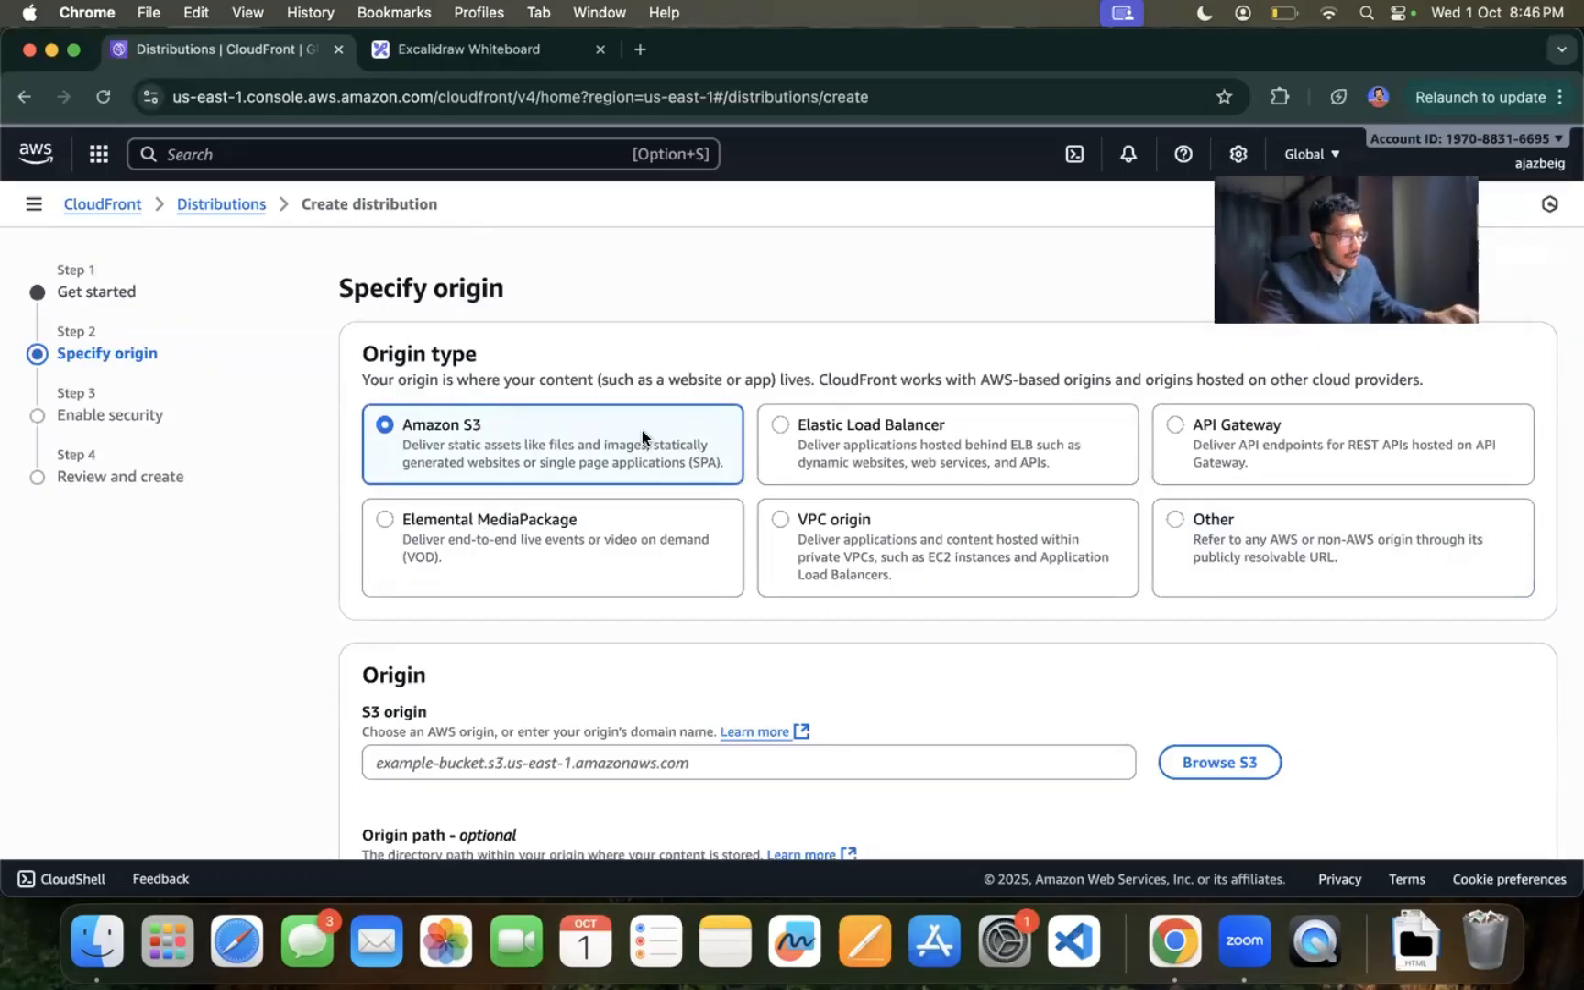
scroll(596, 550, down, 3)
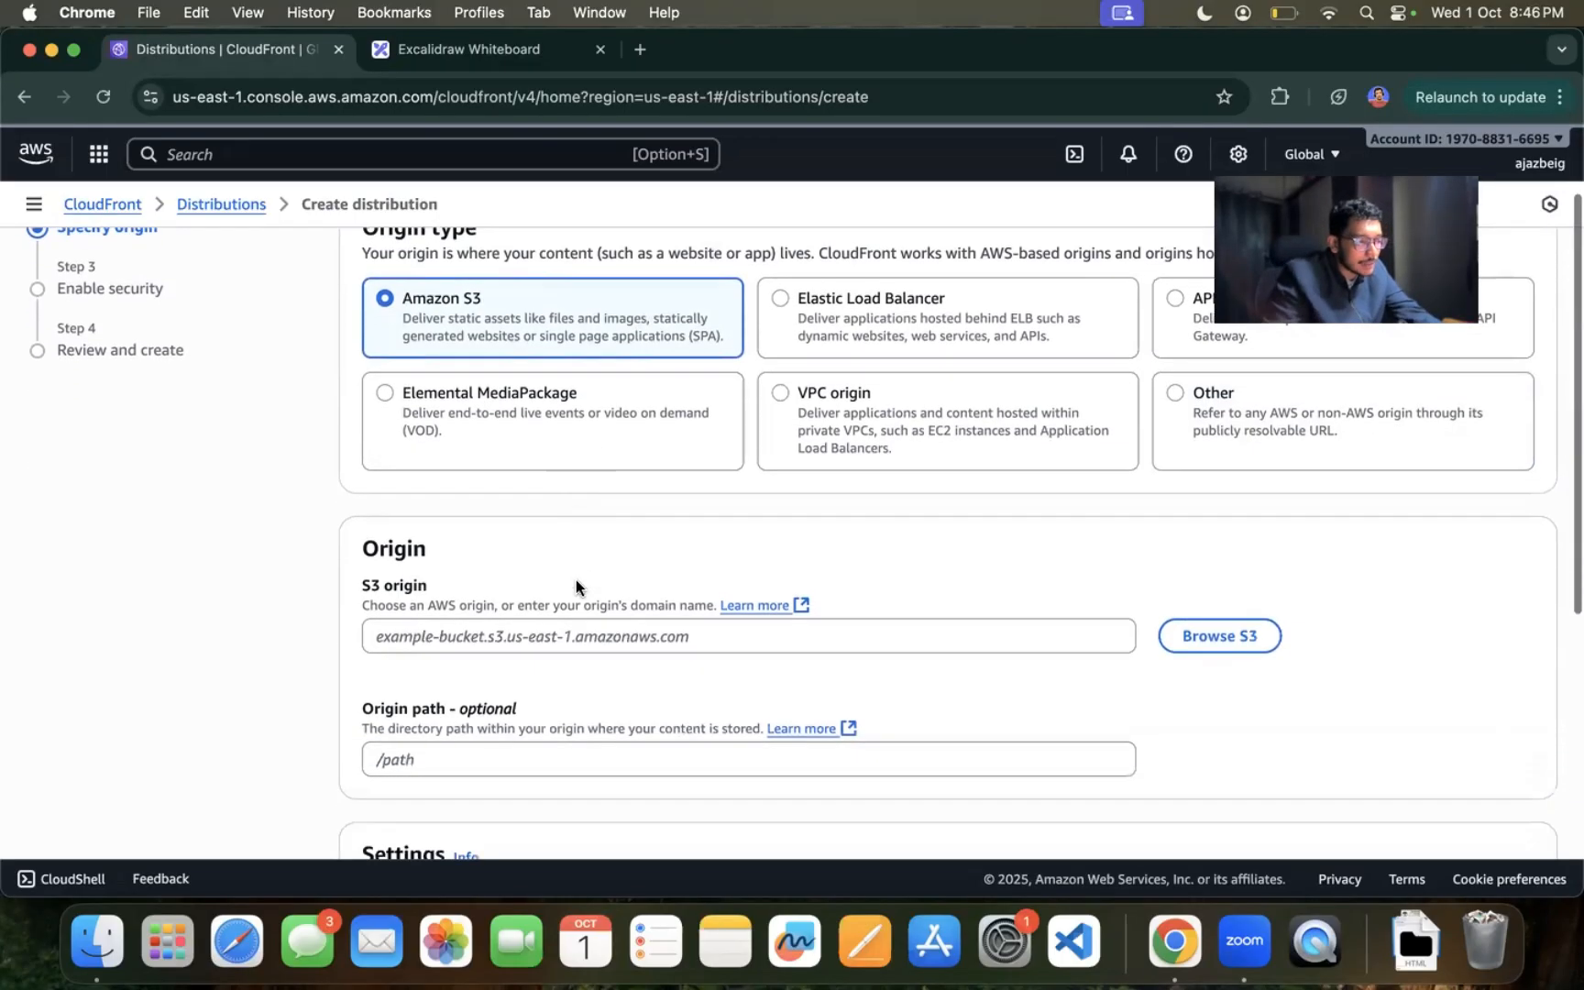
click(754, 634)
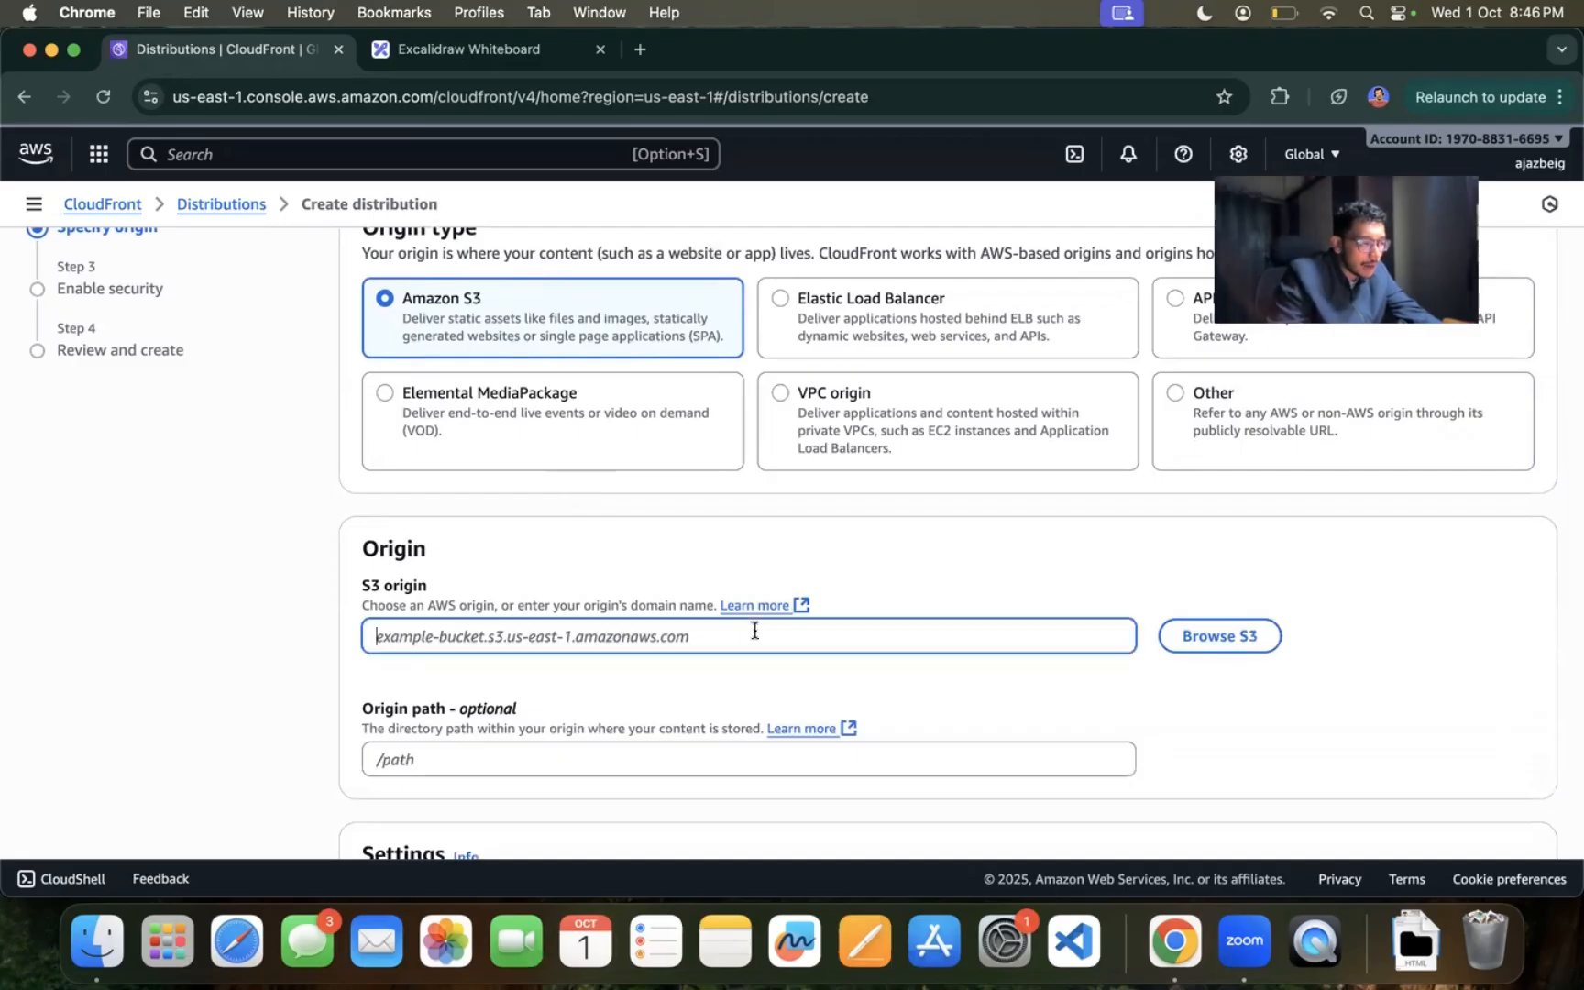
click(1209, 632)
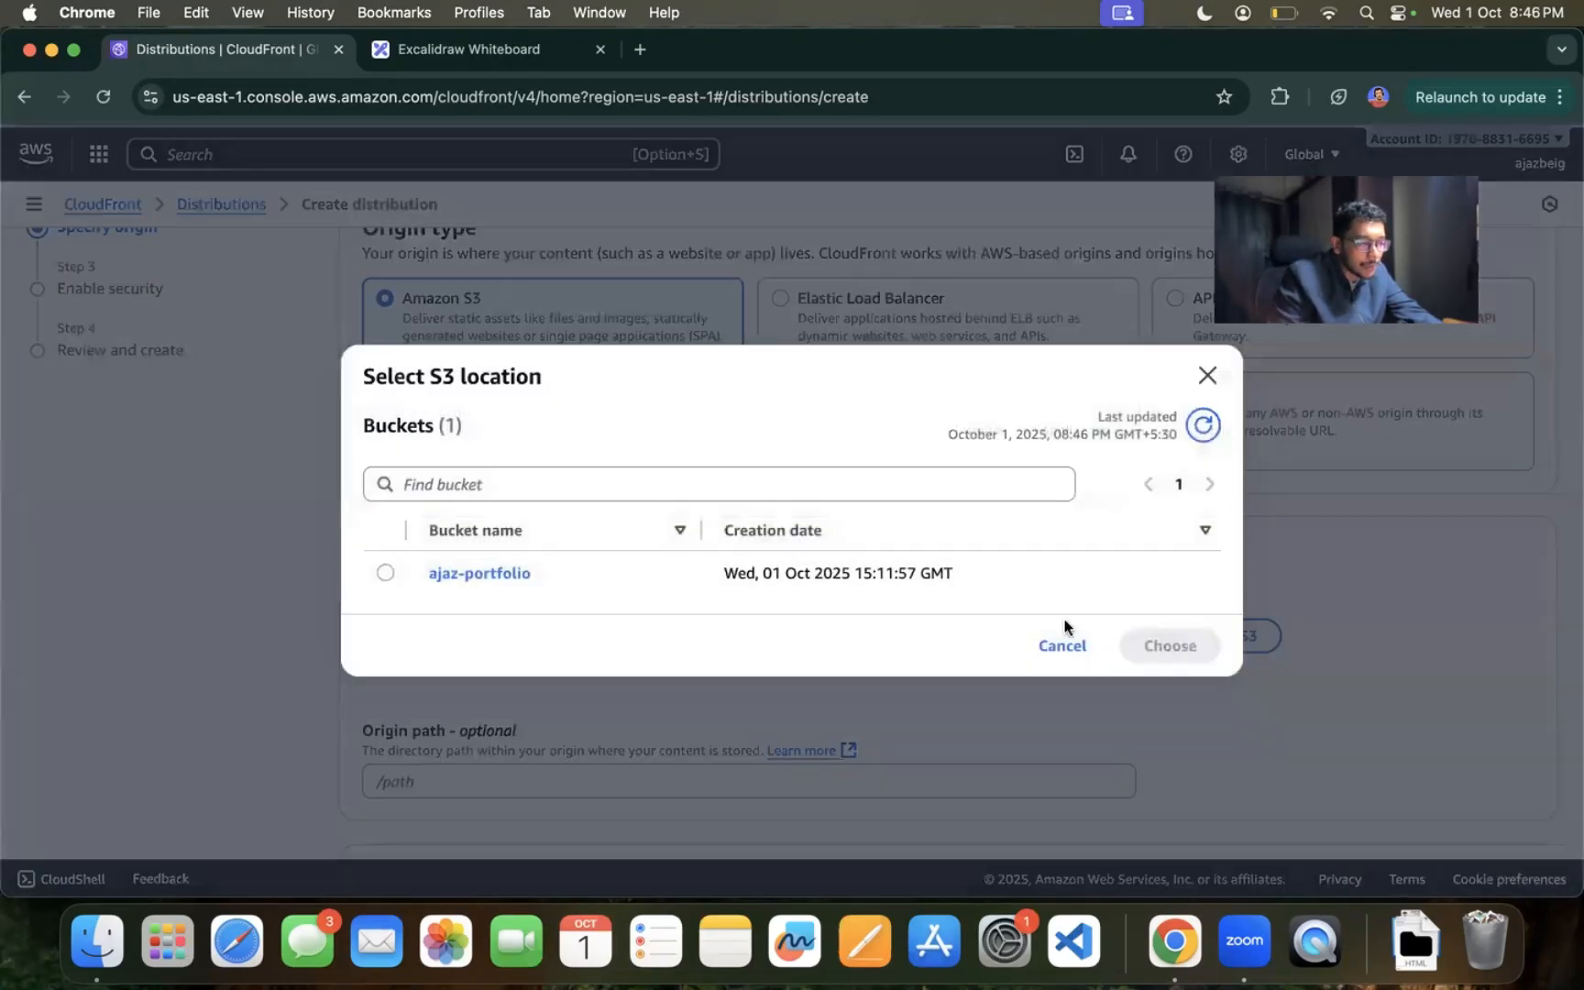
click(1056, 645)
click(588, 641)
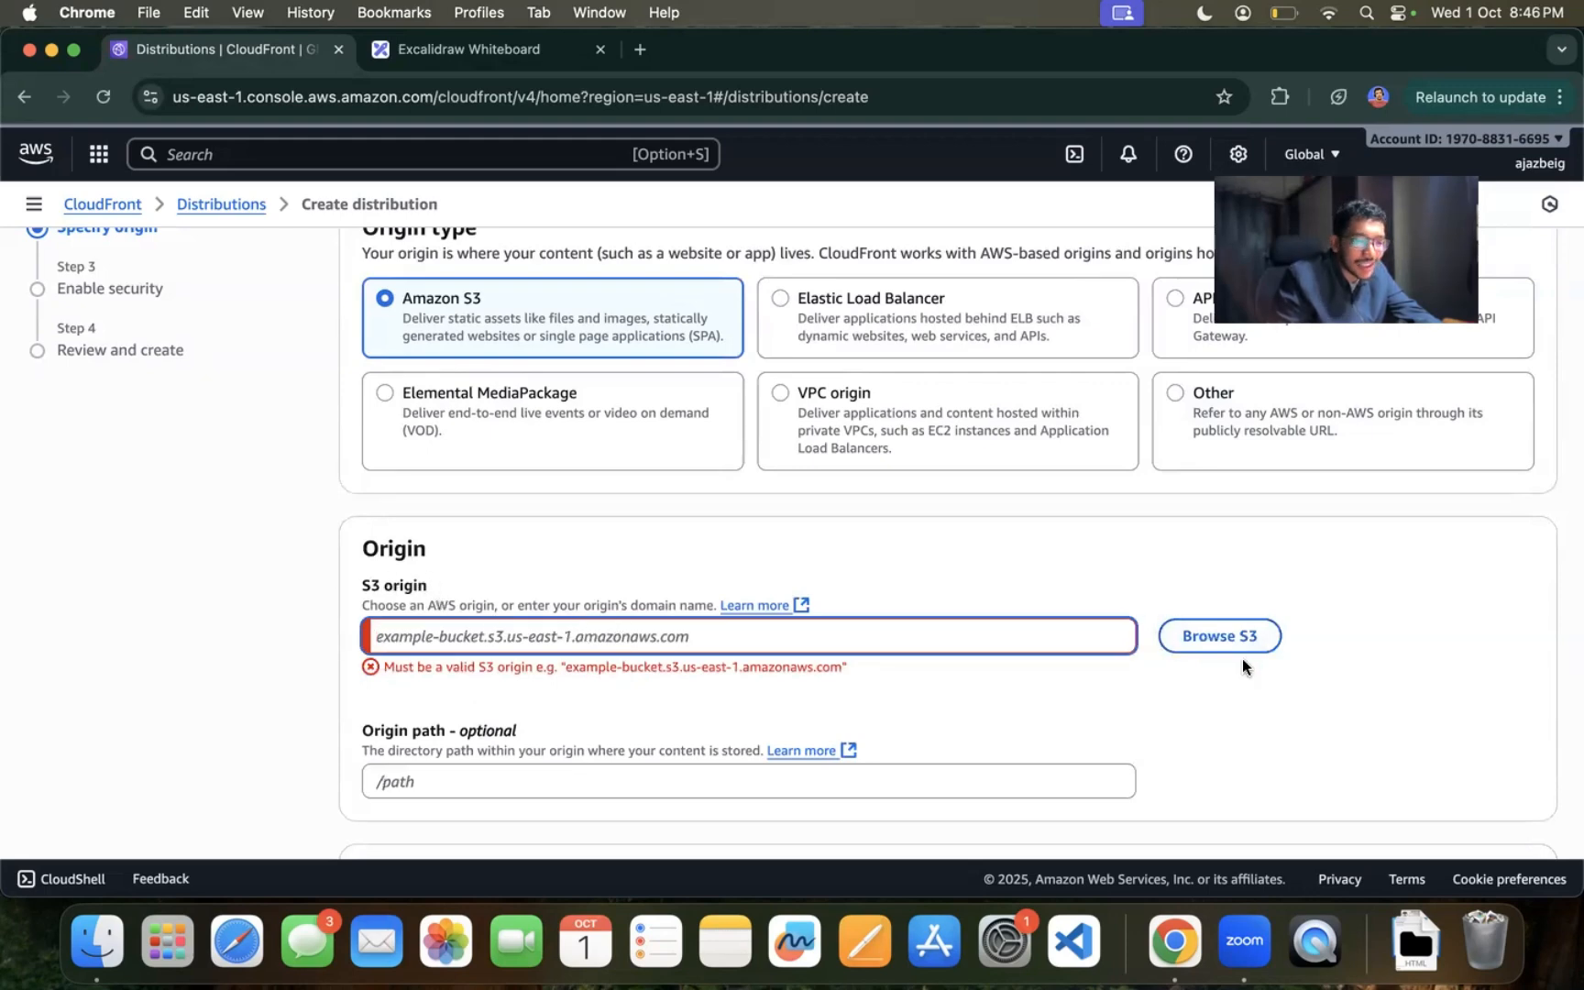
Step: Browse the S3 buckets and choose the portfolio bucket as the distribution's Amazon S3 origin
click(1191, 634)
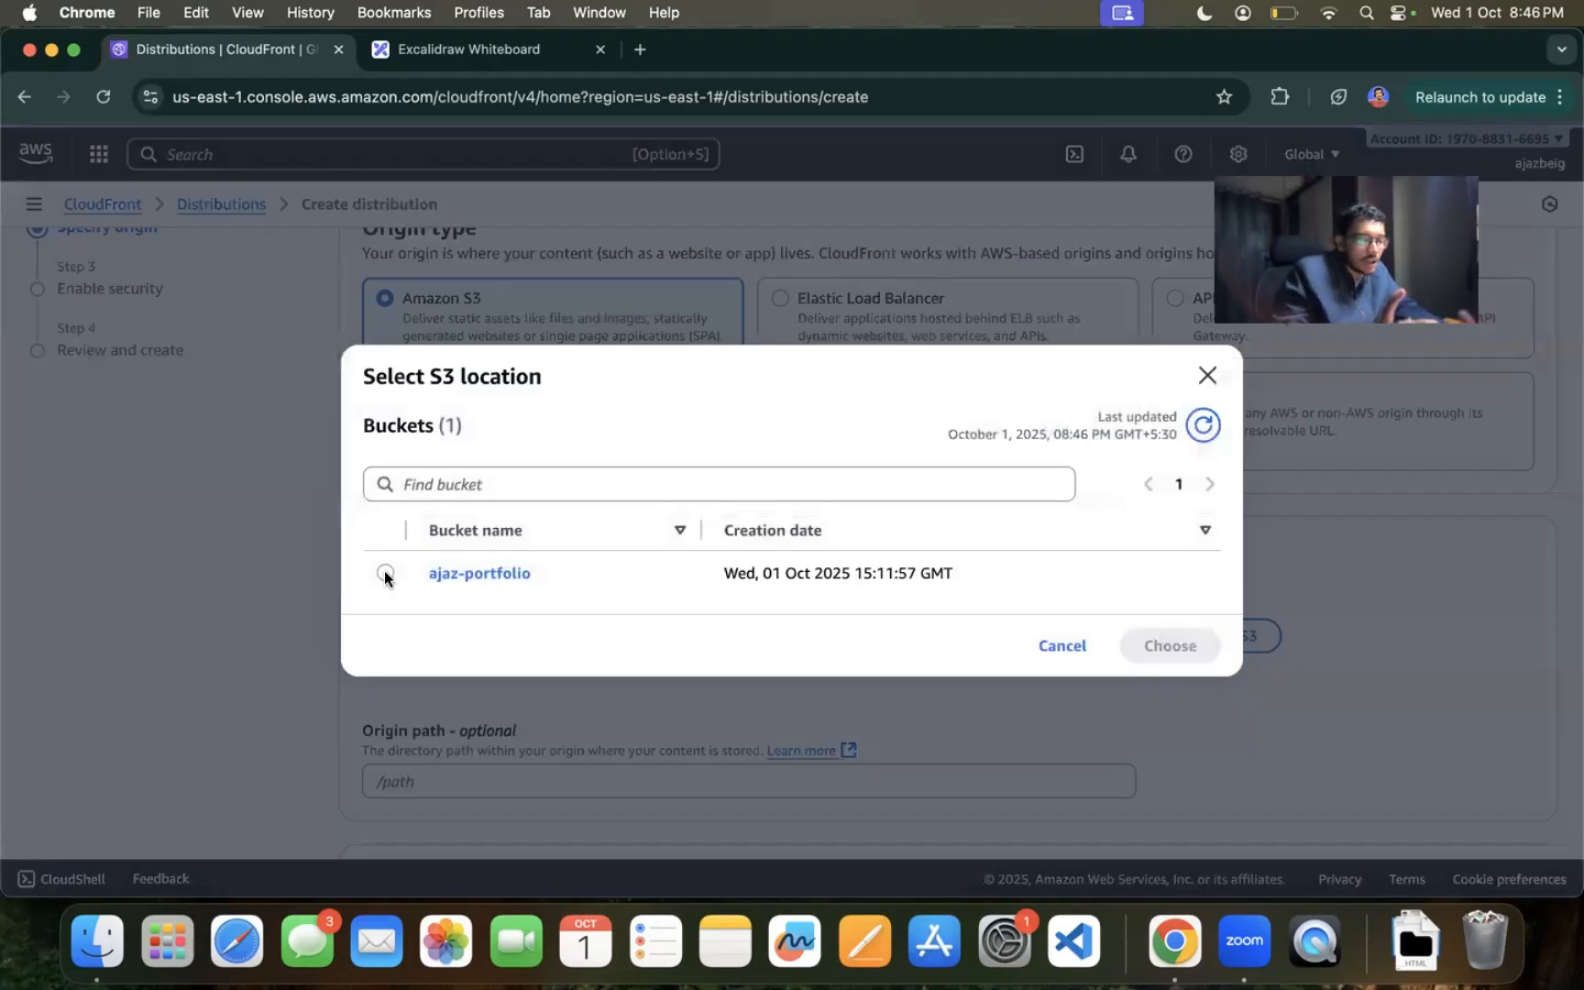
click(384, 573)
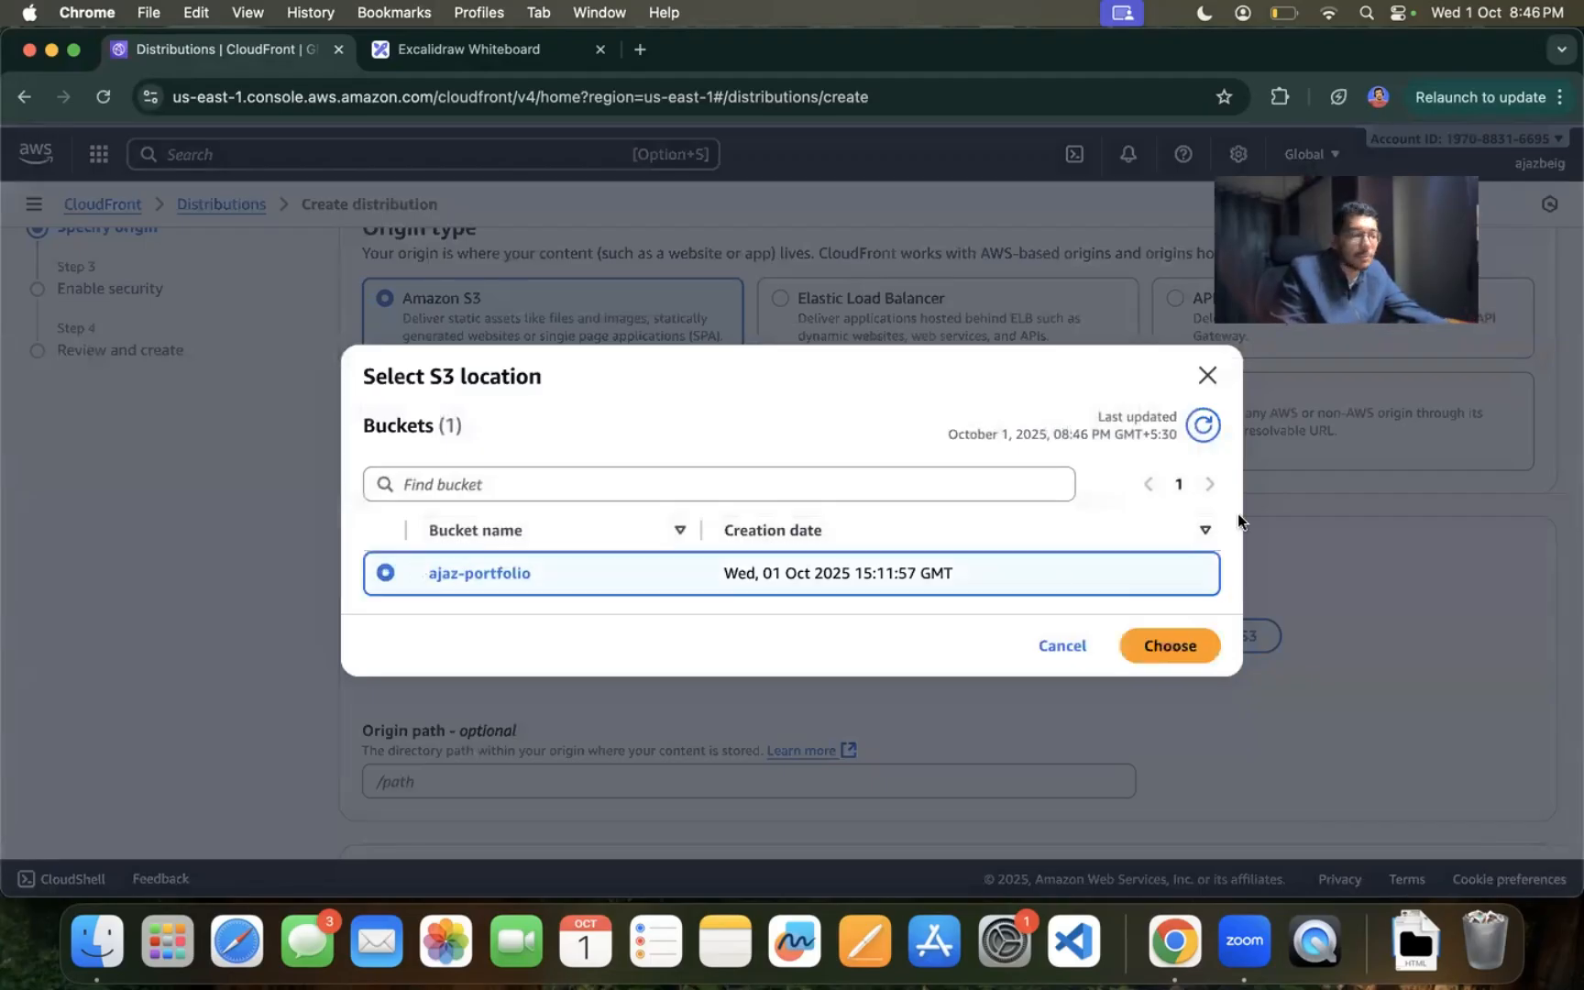
click(1173, 660)
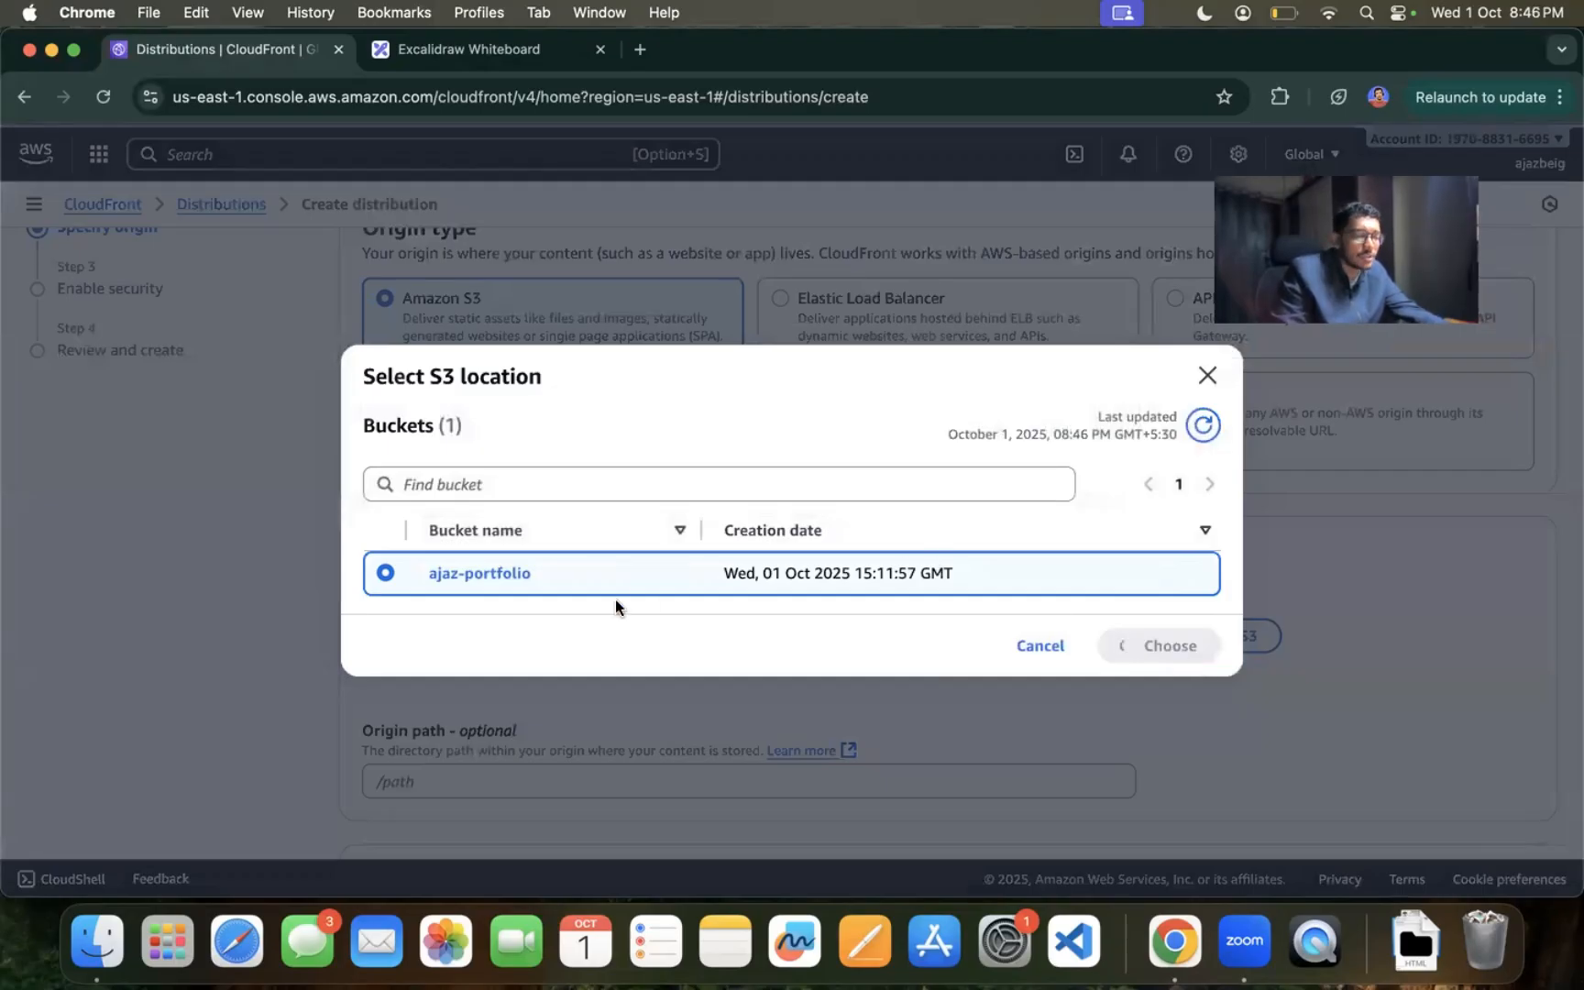
Step: Keep the bucket endpoint, empty origin path, private S3 bucket access and recommended origin and cache settings, and continue to the security options
scroll(616, 601, down, 4)
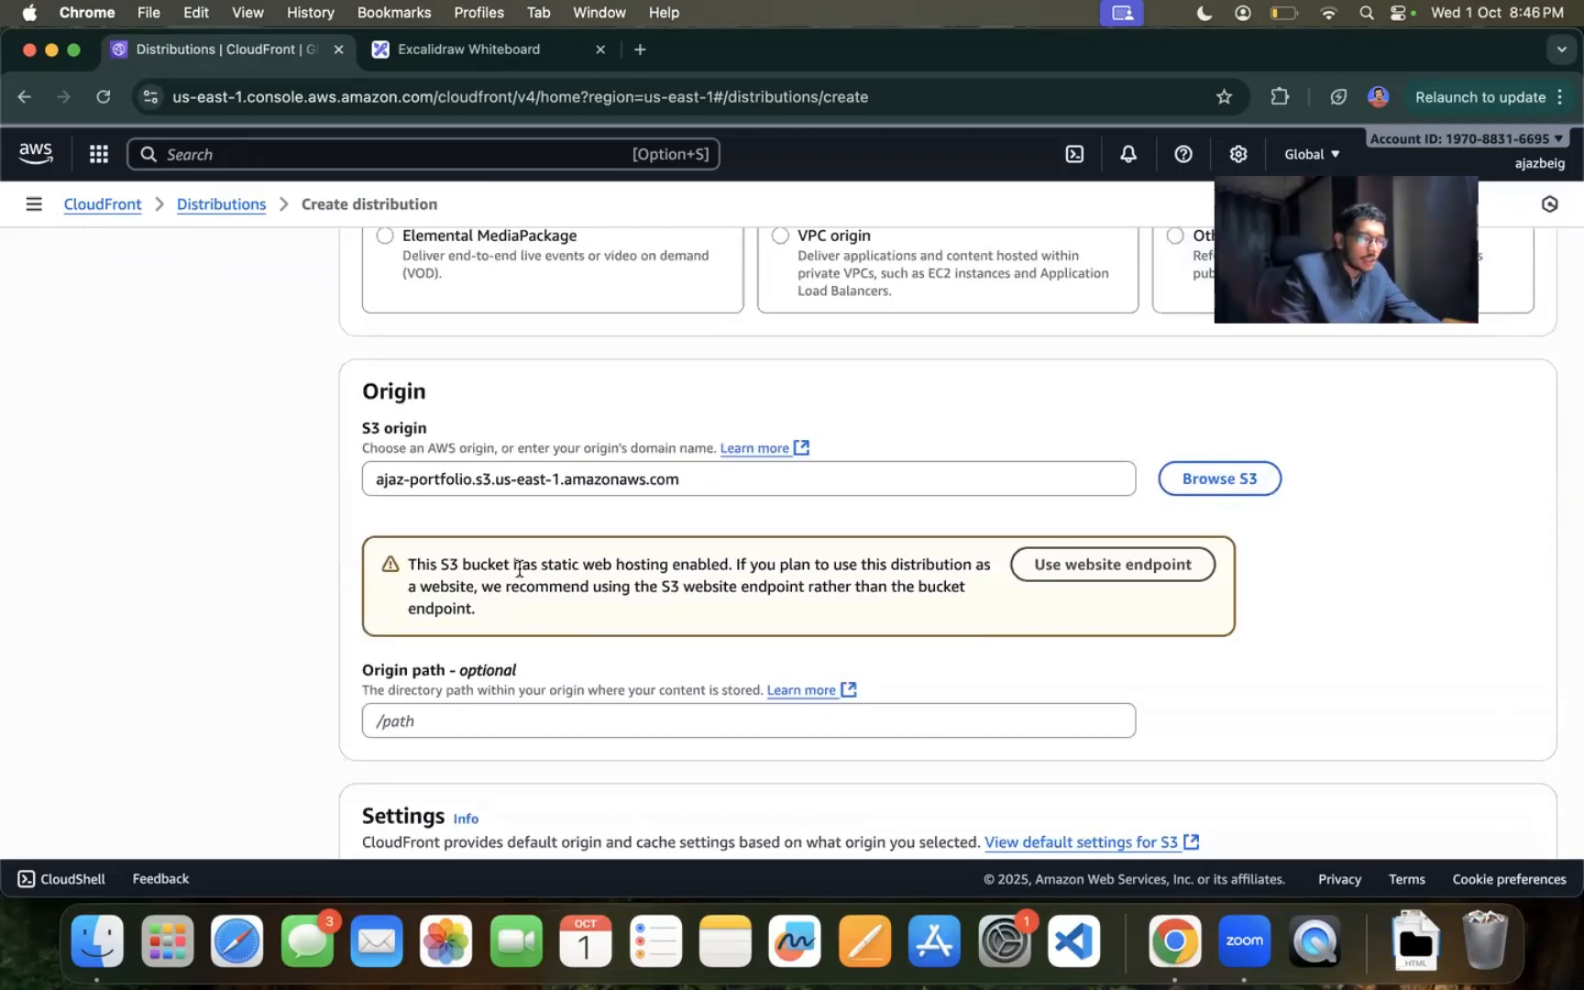
triple_click(518, 568)
click(639, 613)
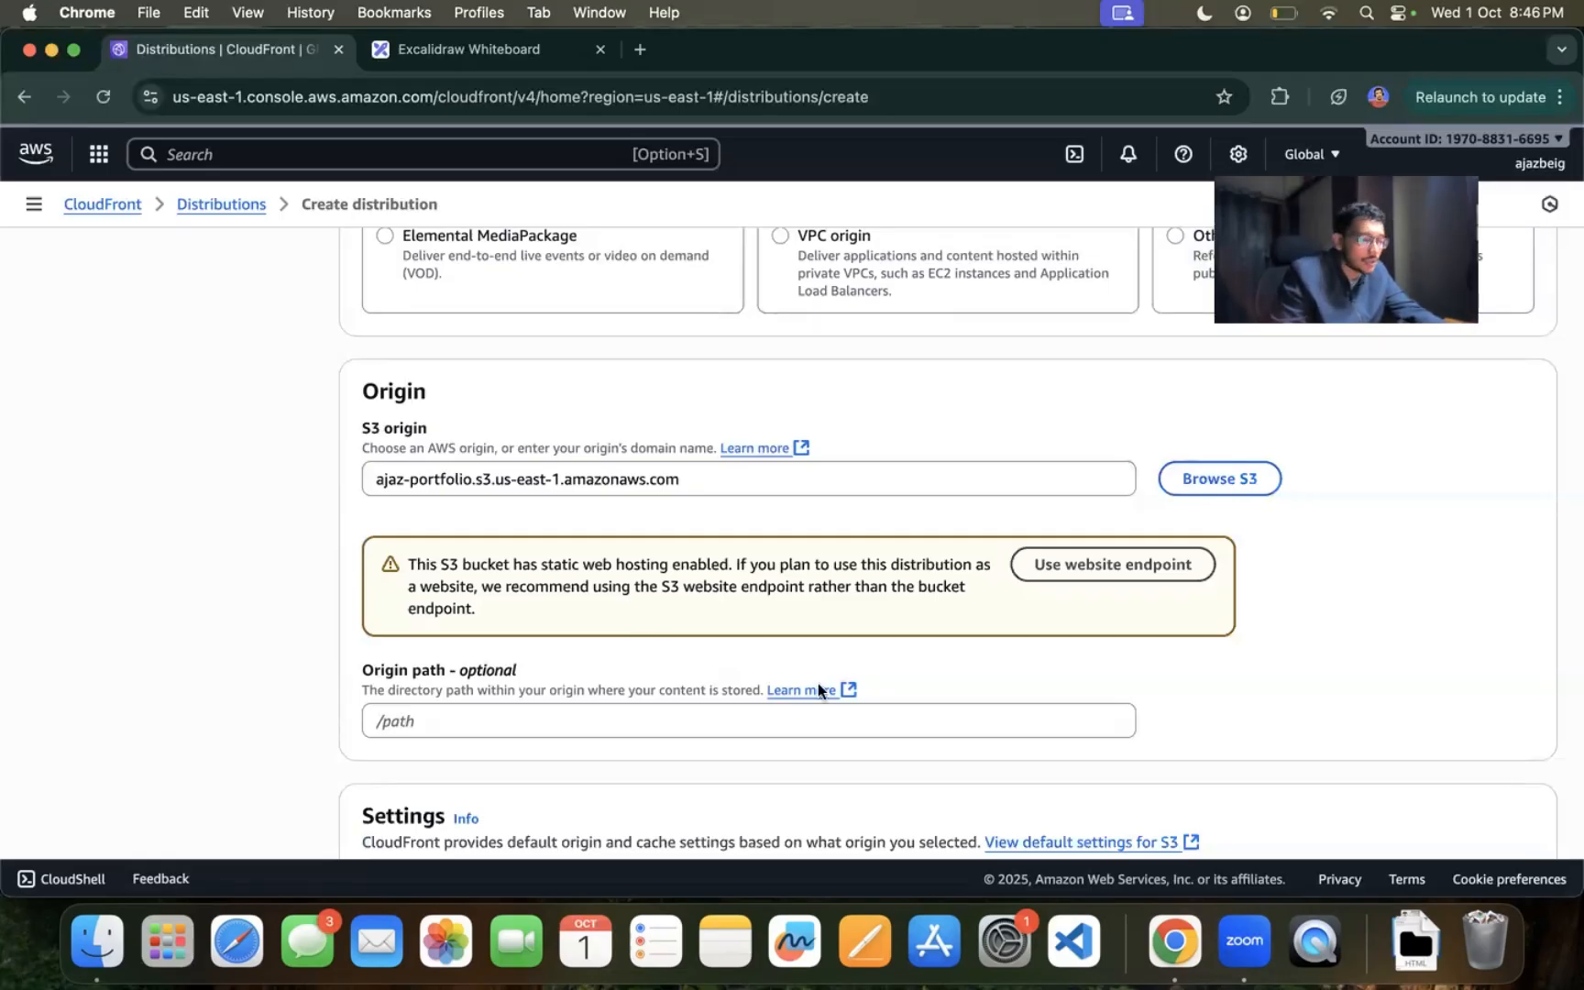
scroll(816, 689, down, 4)
scroll(816, 689, down, 3)
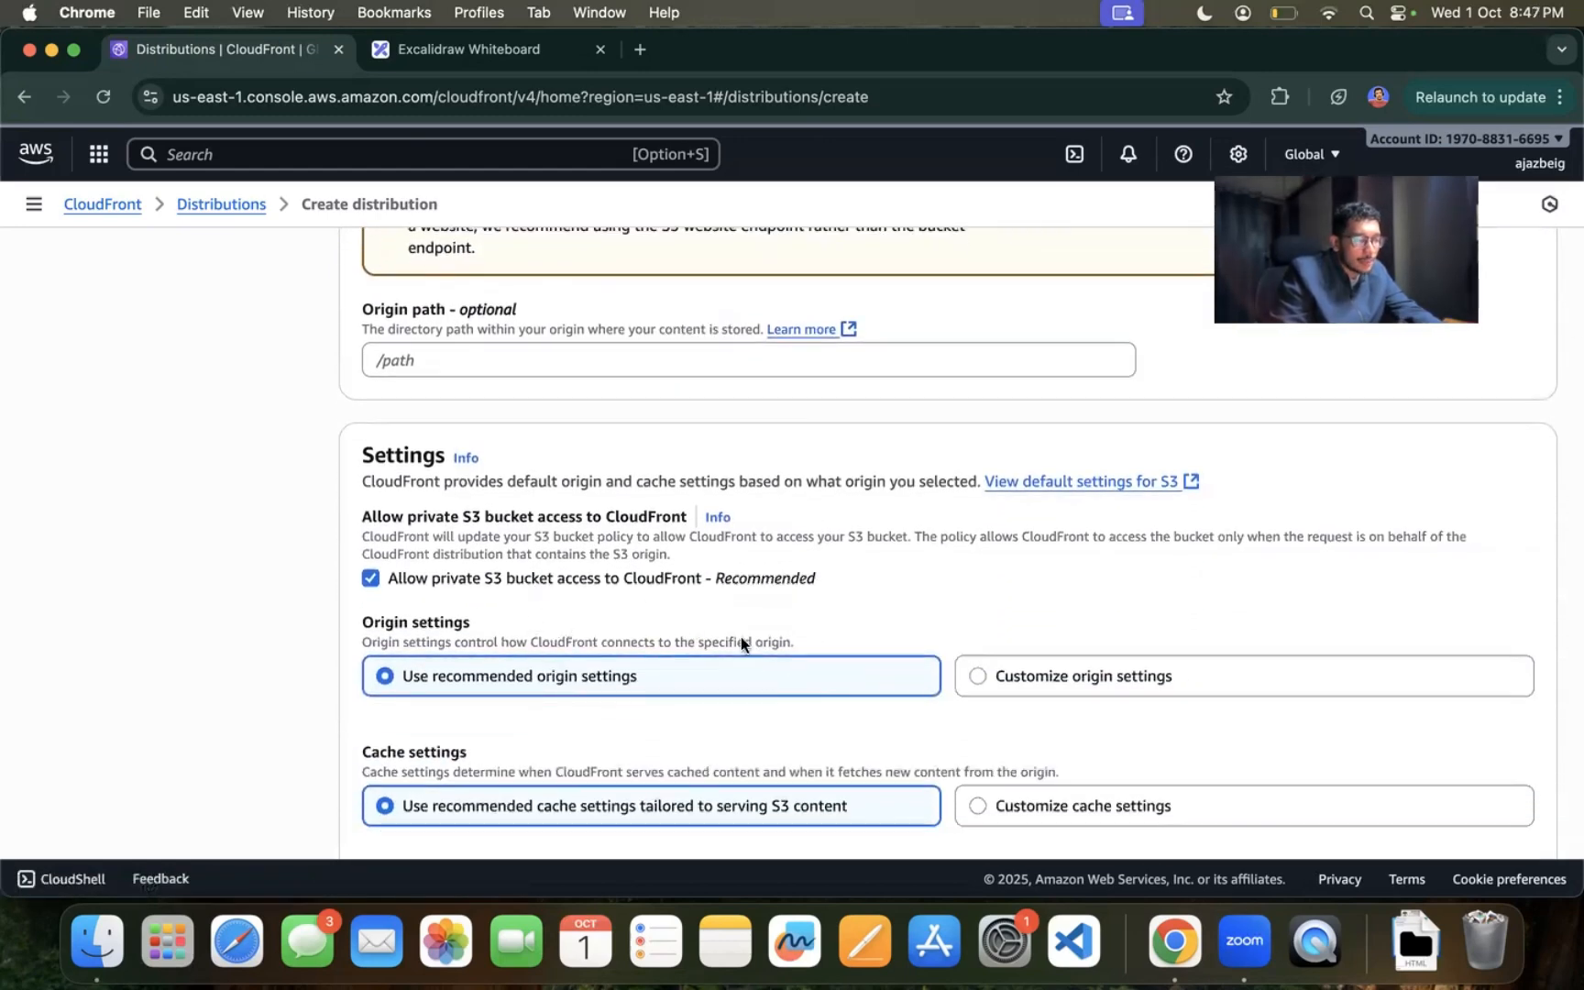
scroll(762, 677, down, 2)
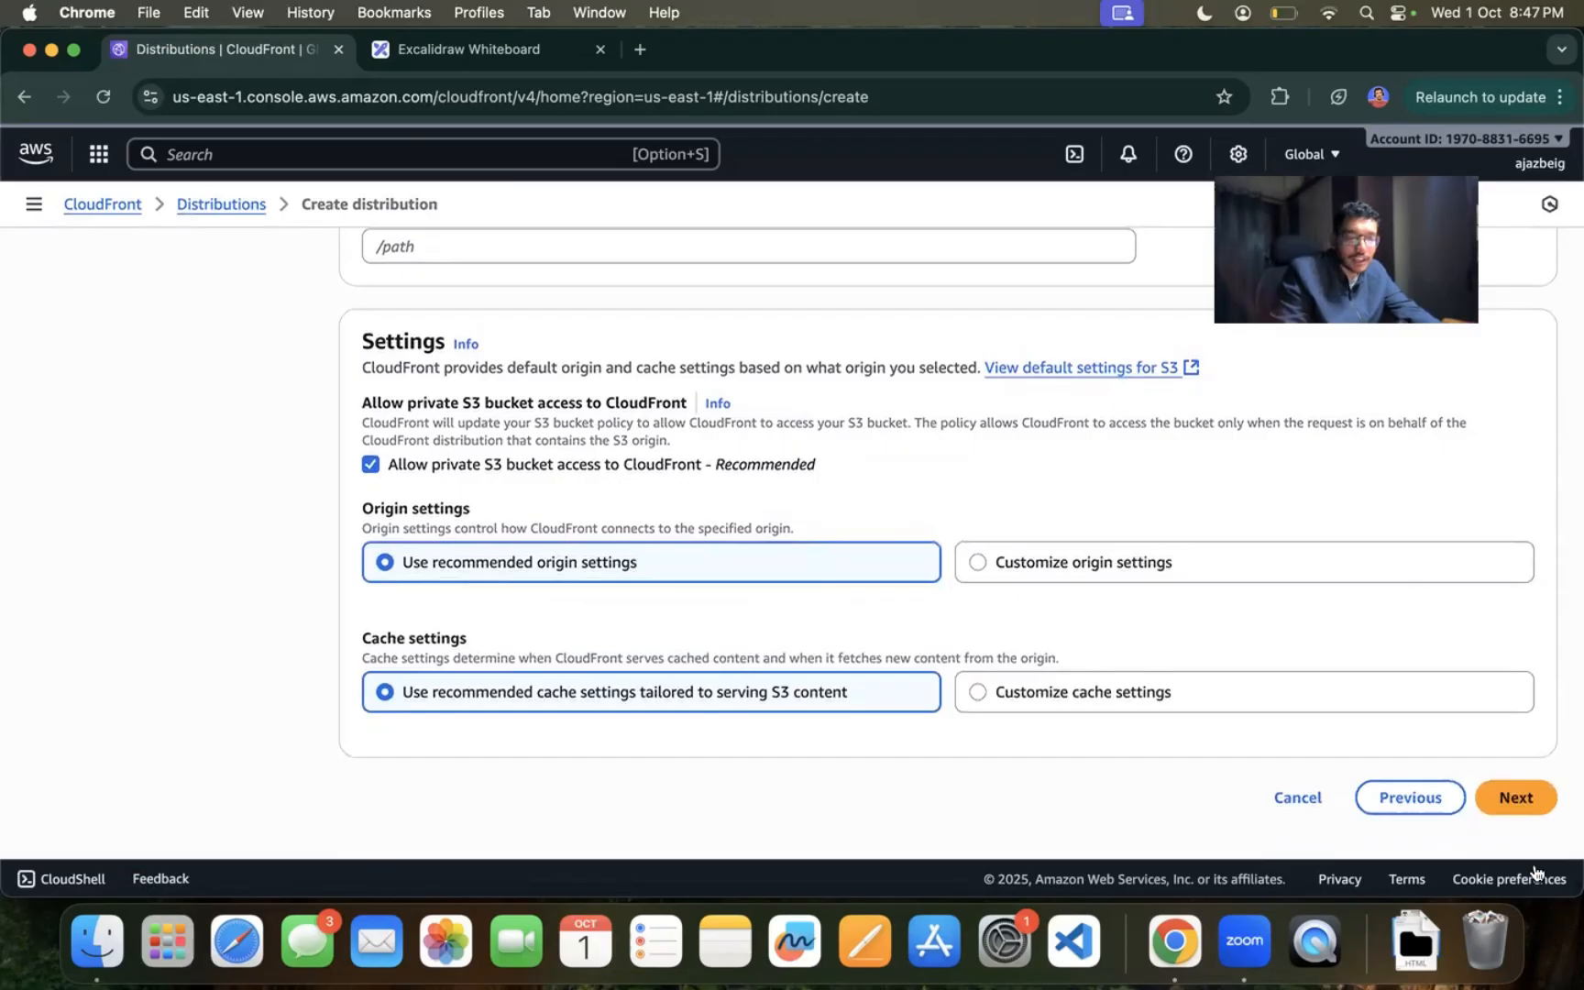
click(1513, 804)
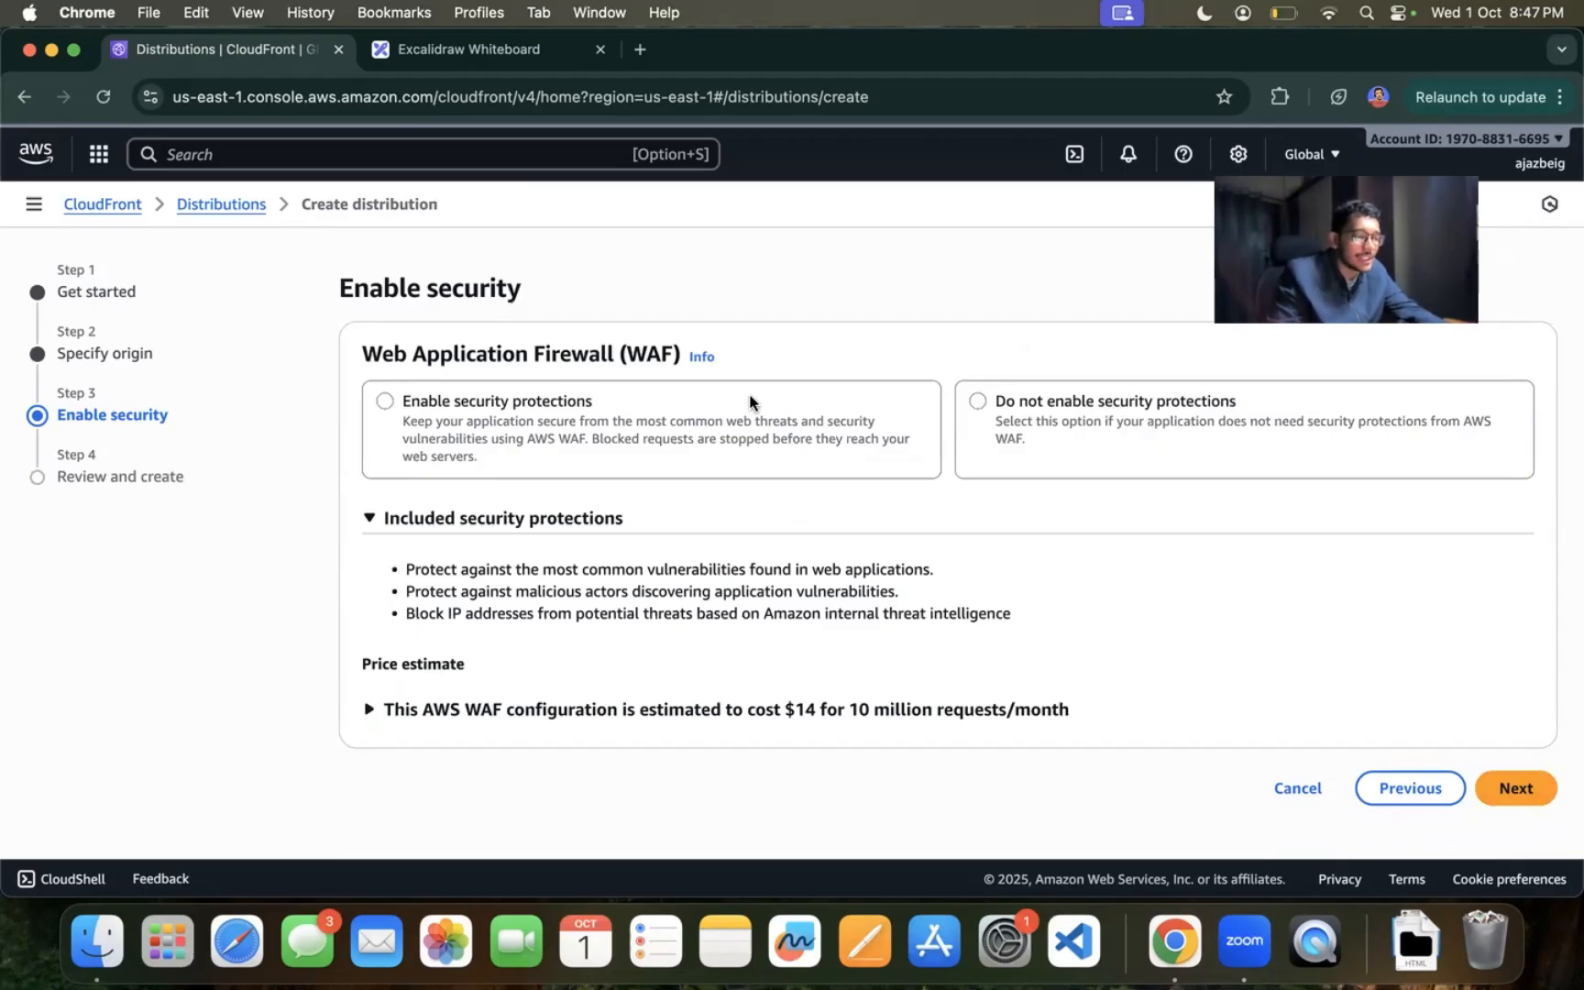
Step: Try the WAF option Enable security protections and expand its price estimate for monthly requests
click(505, 410)
scroll(706, 660, down, 2)
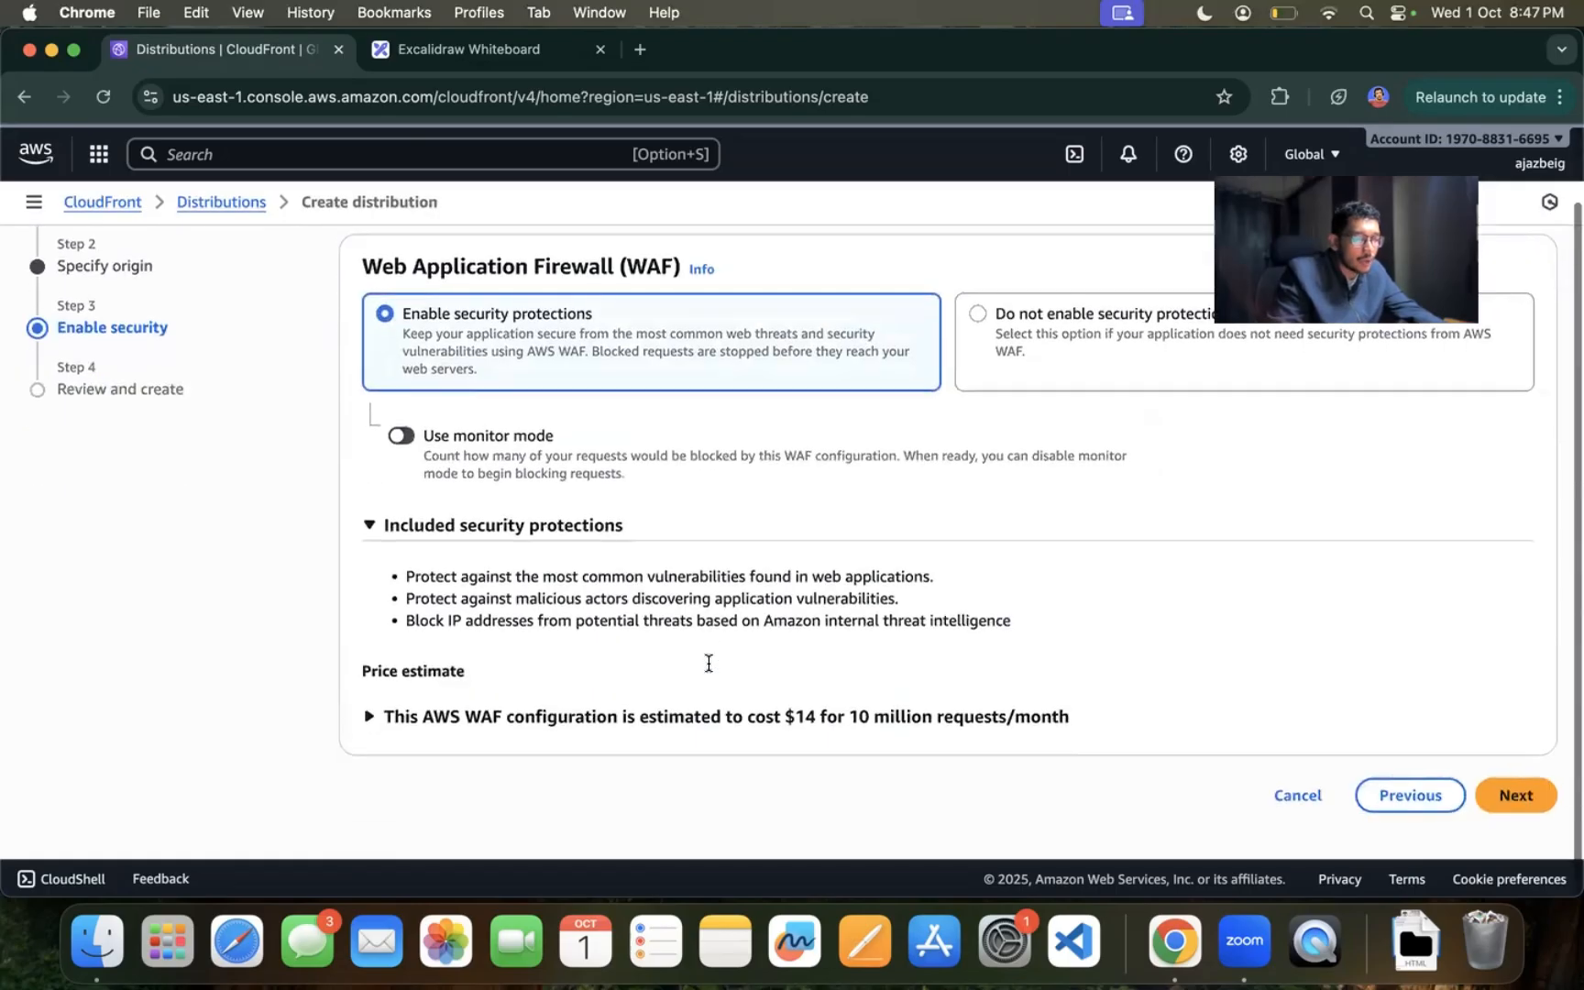
click(403, 725)
scroll(842, 761, down, 2)
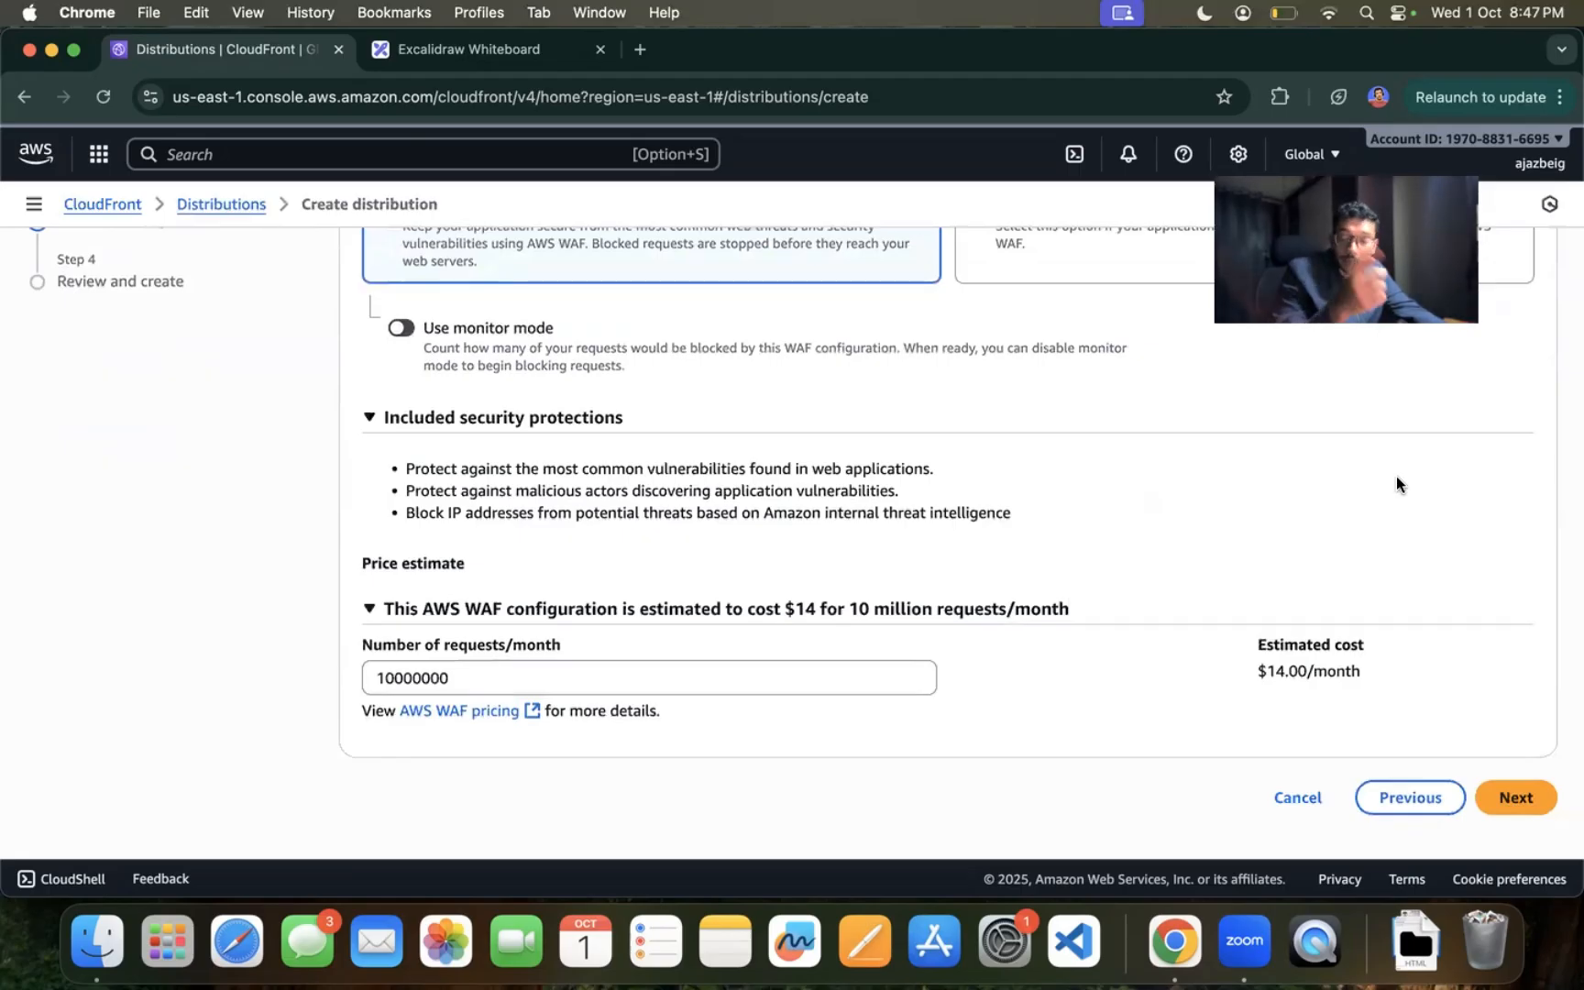
Step: Choose Do not enable security protections for the Web Application Firewall and continue to the review
scroll(1045, 422, up, 3)
click(1054, 456)
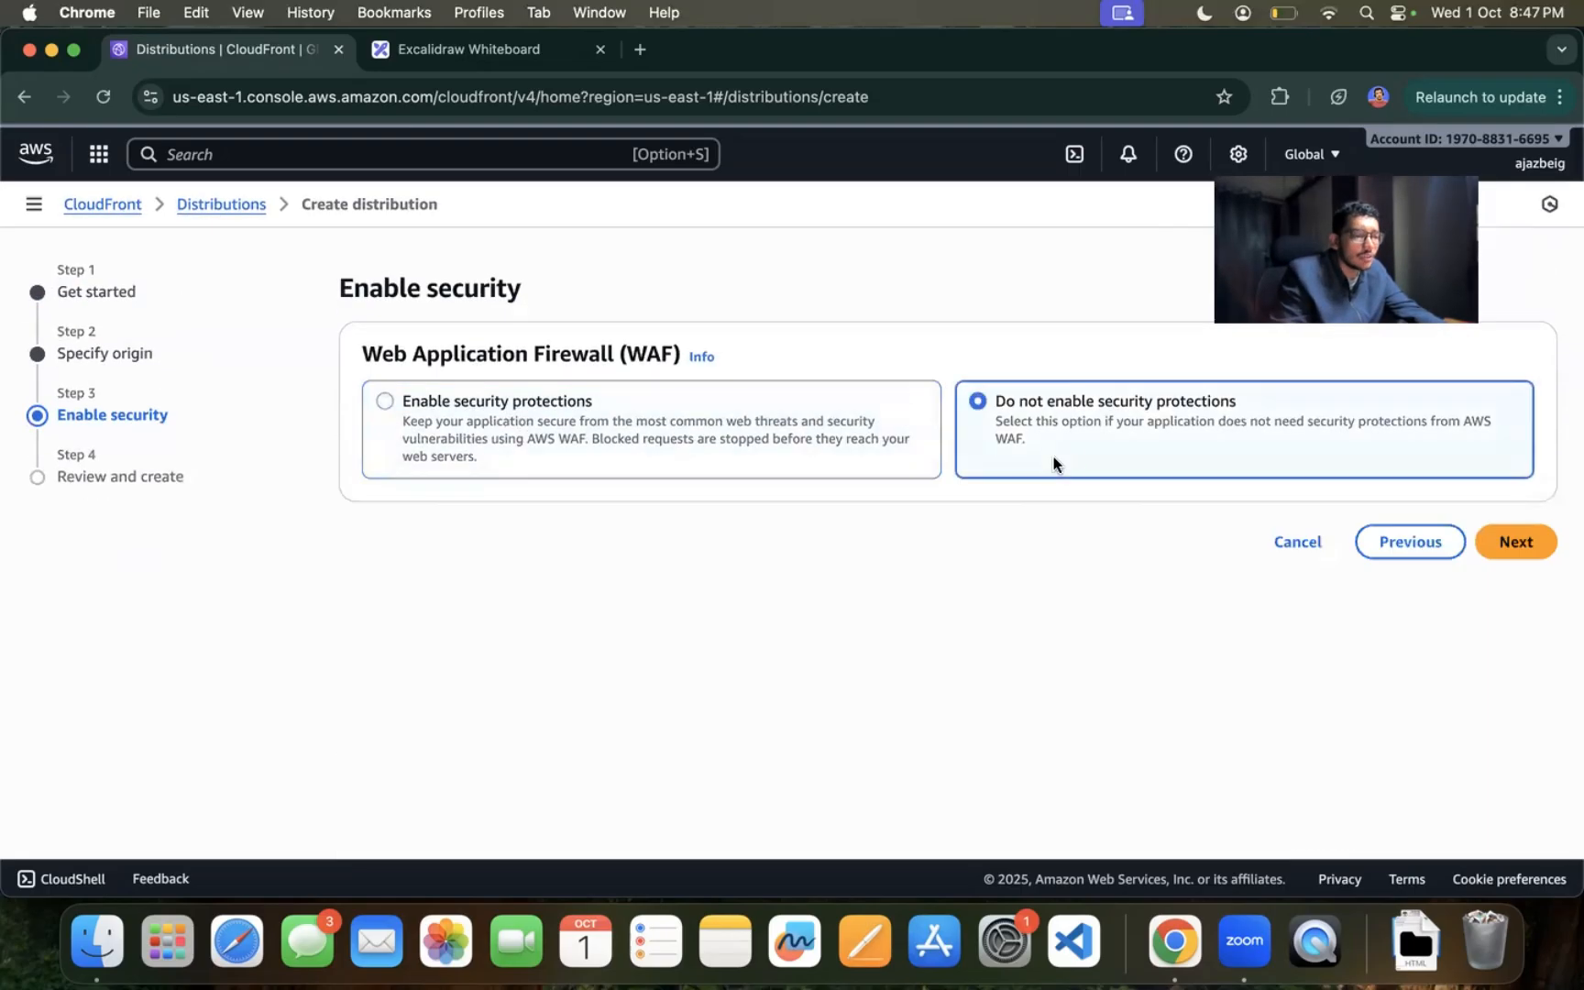
triple_click(1042, 425)
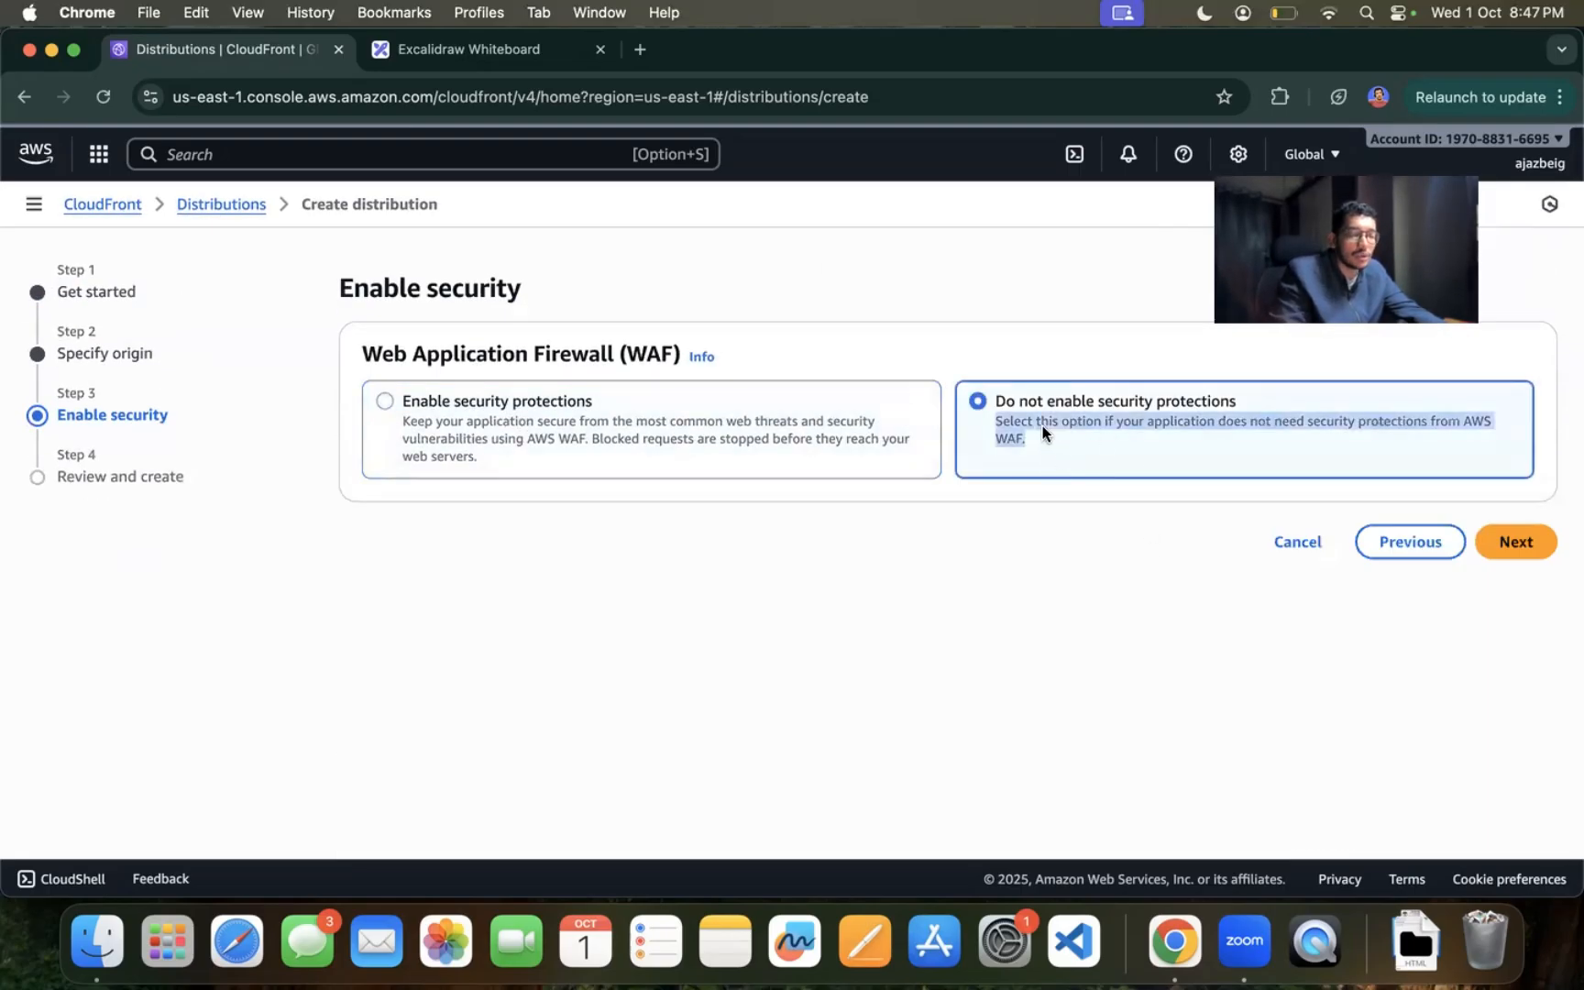
click(1065, 441)
drag(998, 401, 1054, 451)
click(1508, 542)
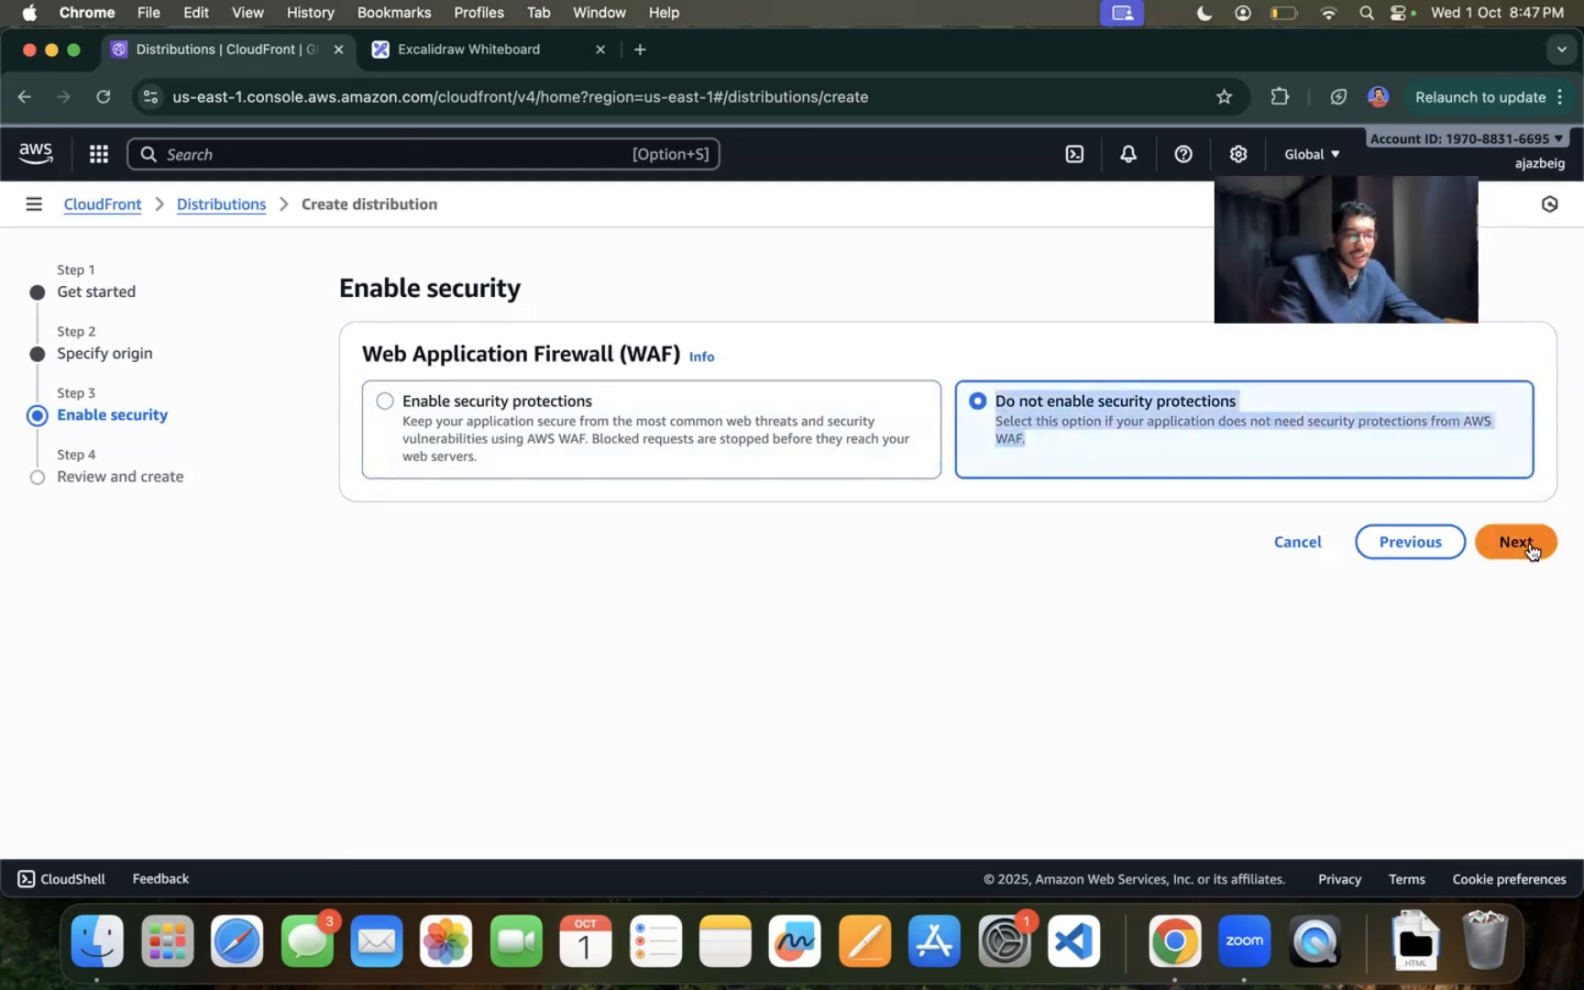
Step: Review the distribution's general, origin, cache and security settings and create the distribution
scroll(1220, 611, down, 5)
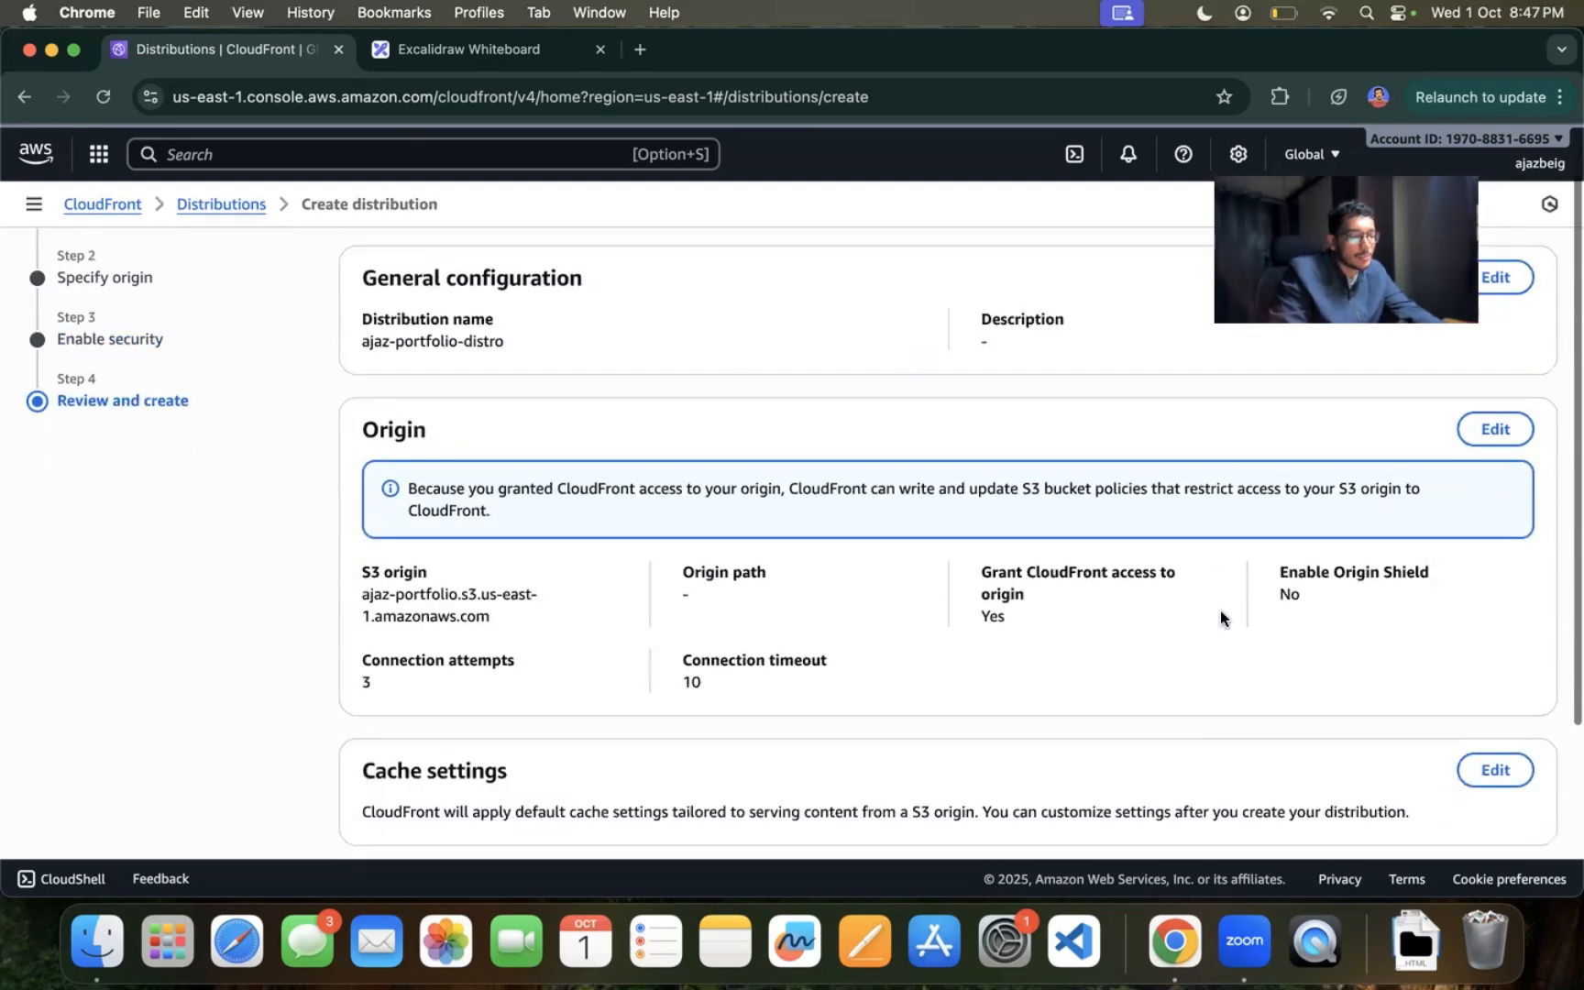
scroll(1220, 610, up, 3)
scroll(1220, 610, down, 5)
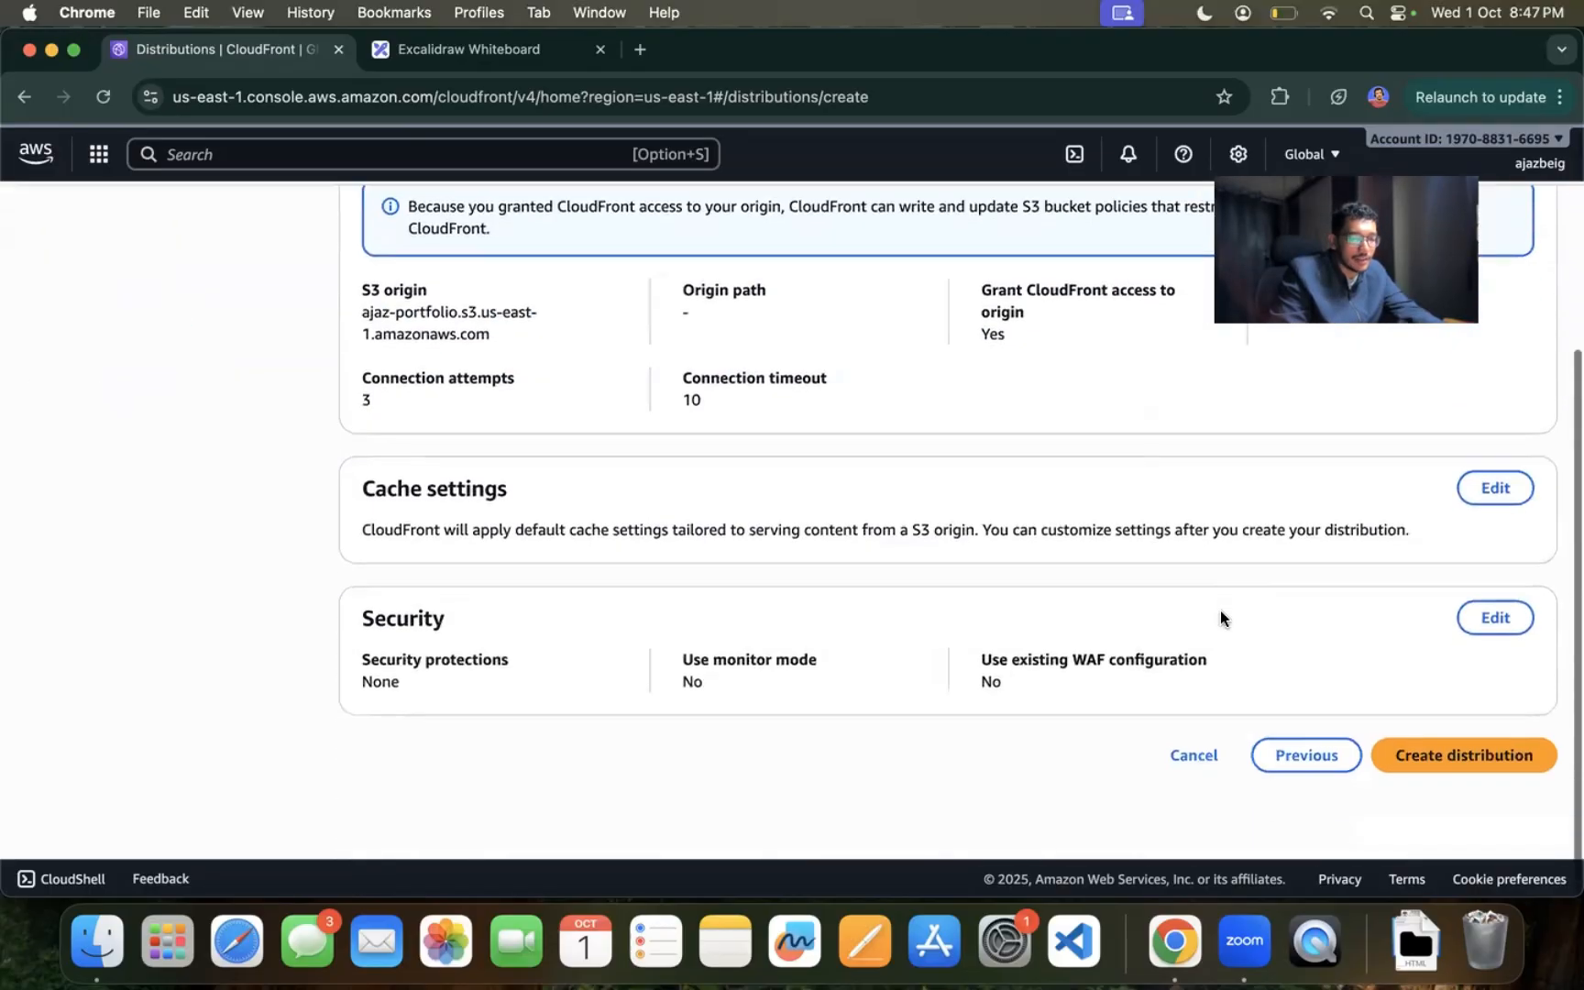
click(1429, 798)
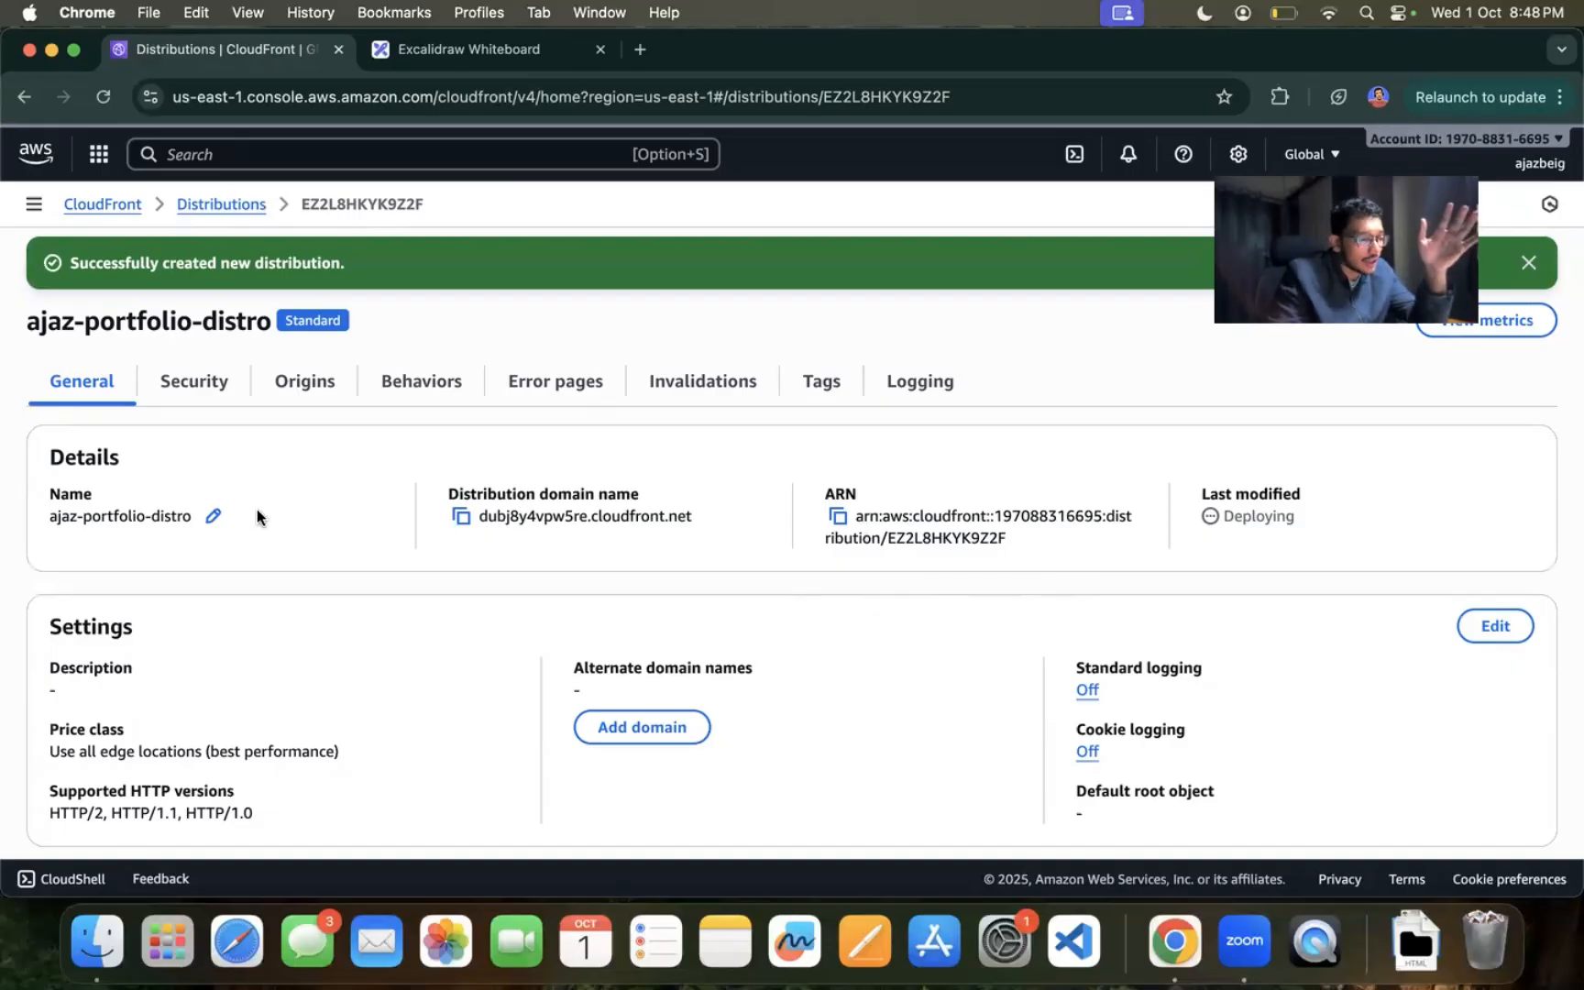
Step: Copy the new distribution's domain name and load it in a new browser tab
double_click(1275, 518)
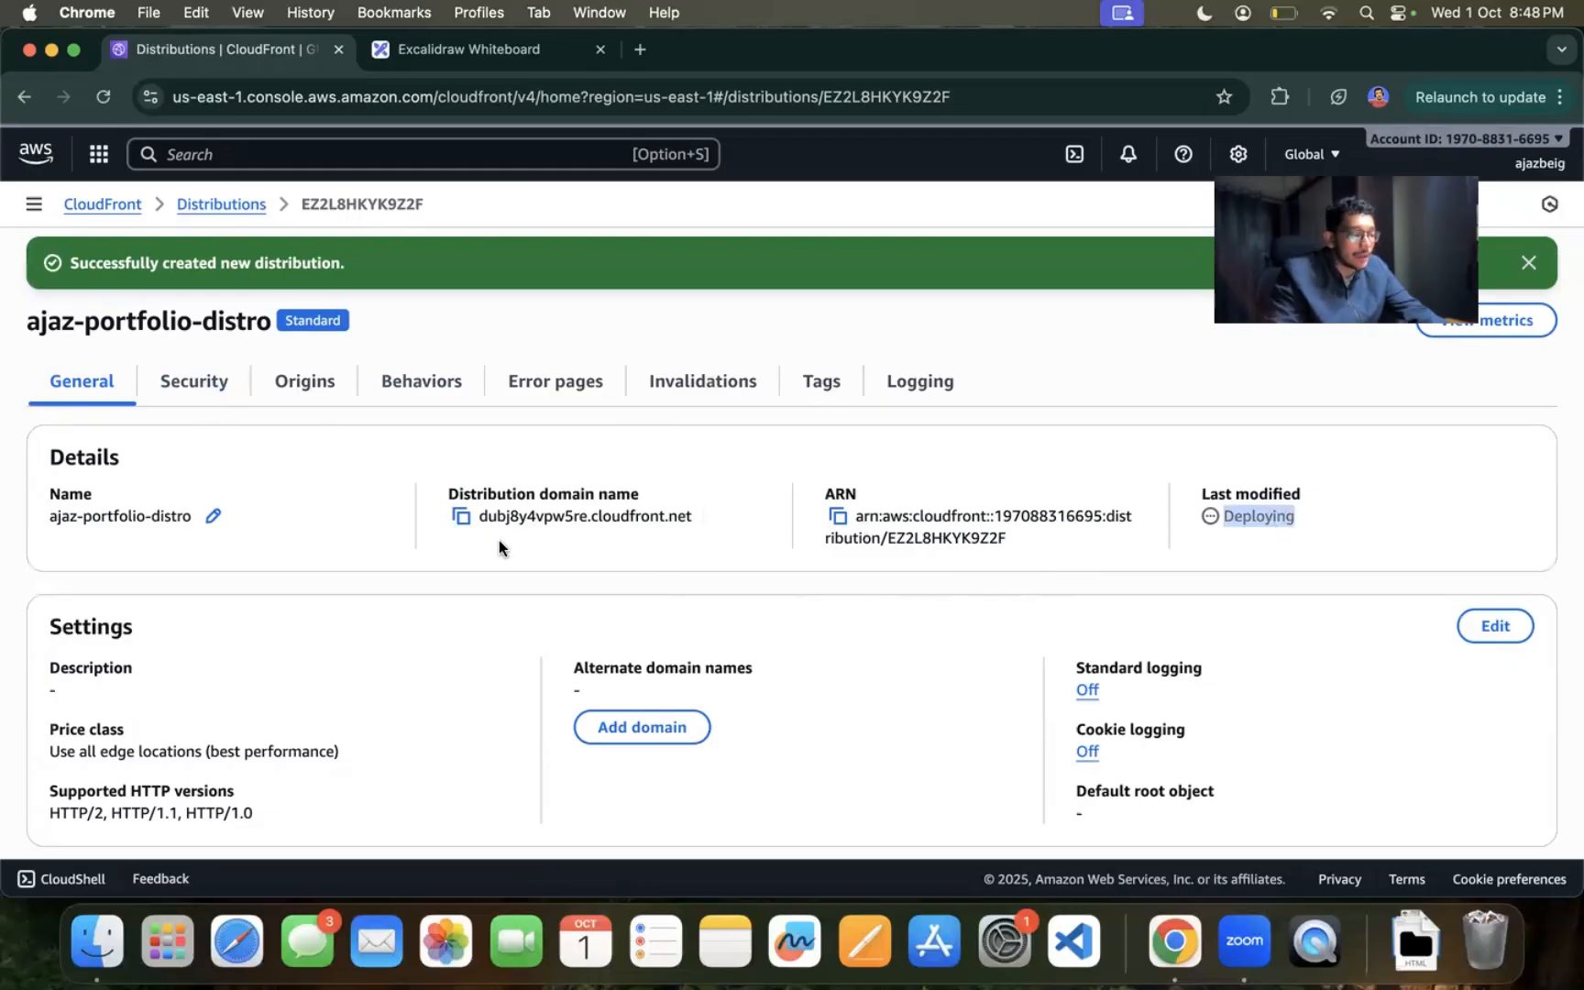
click(460, 519)
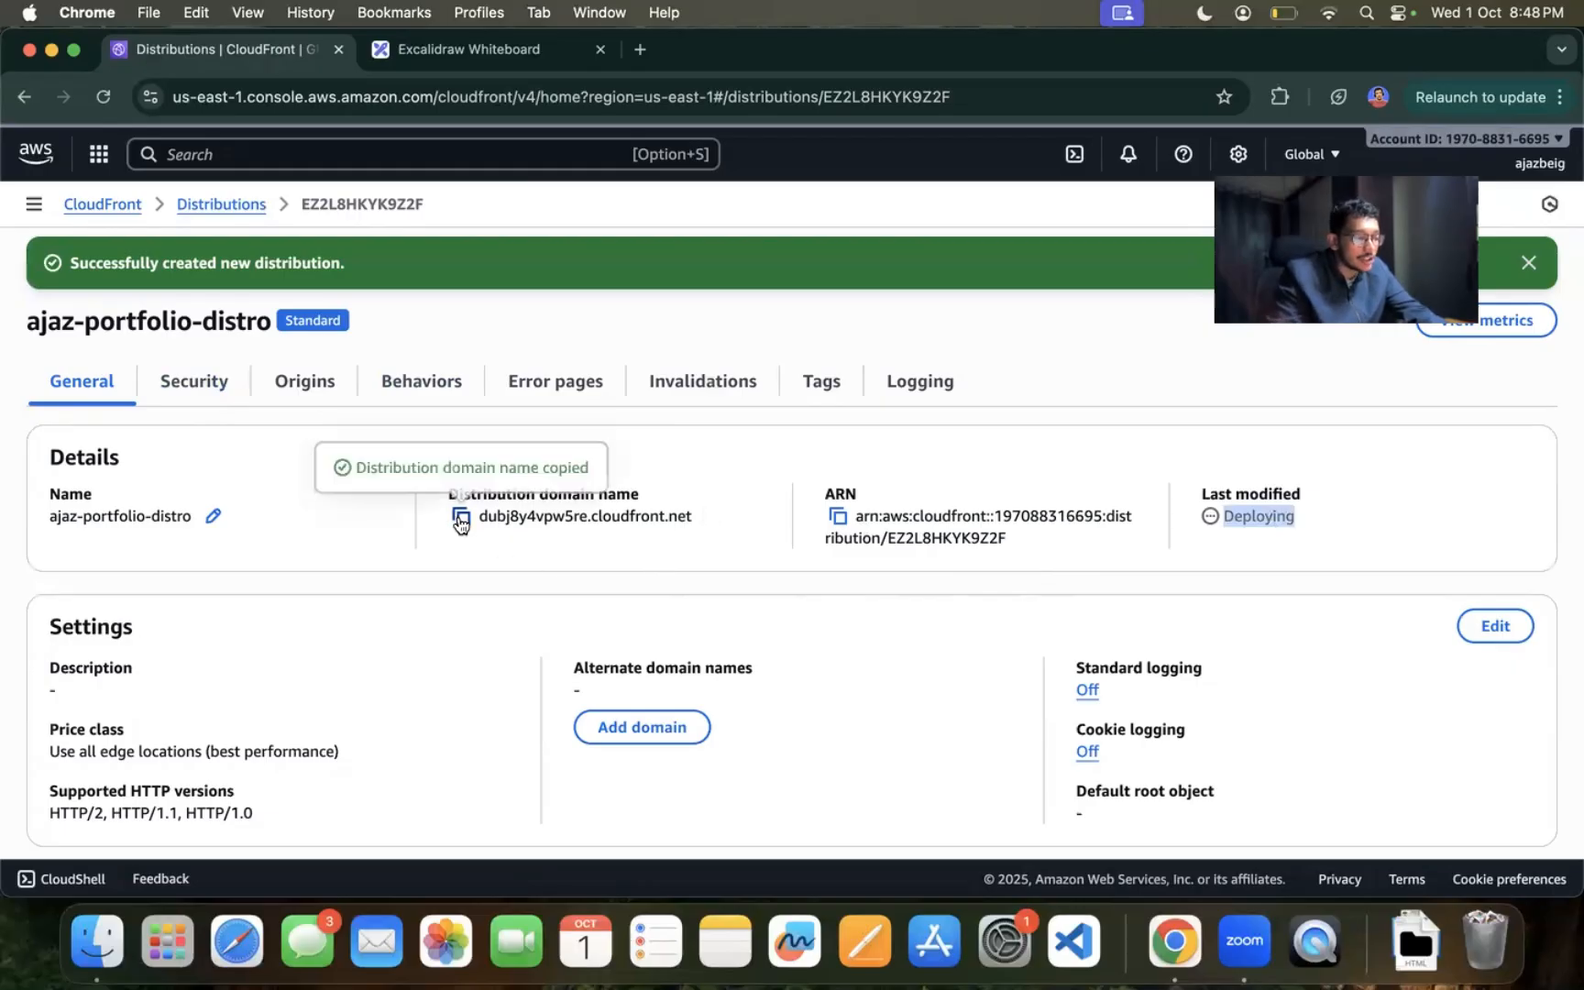
click(637, 53)
key(super+v)
key(Return)
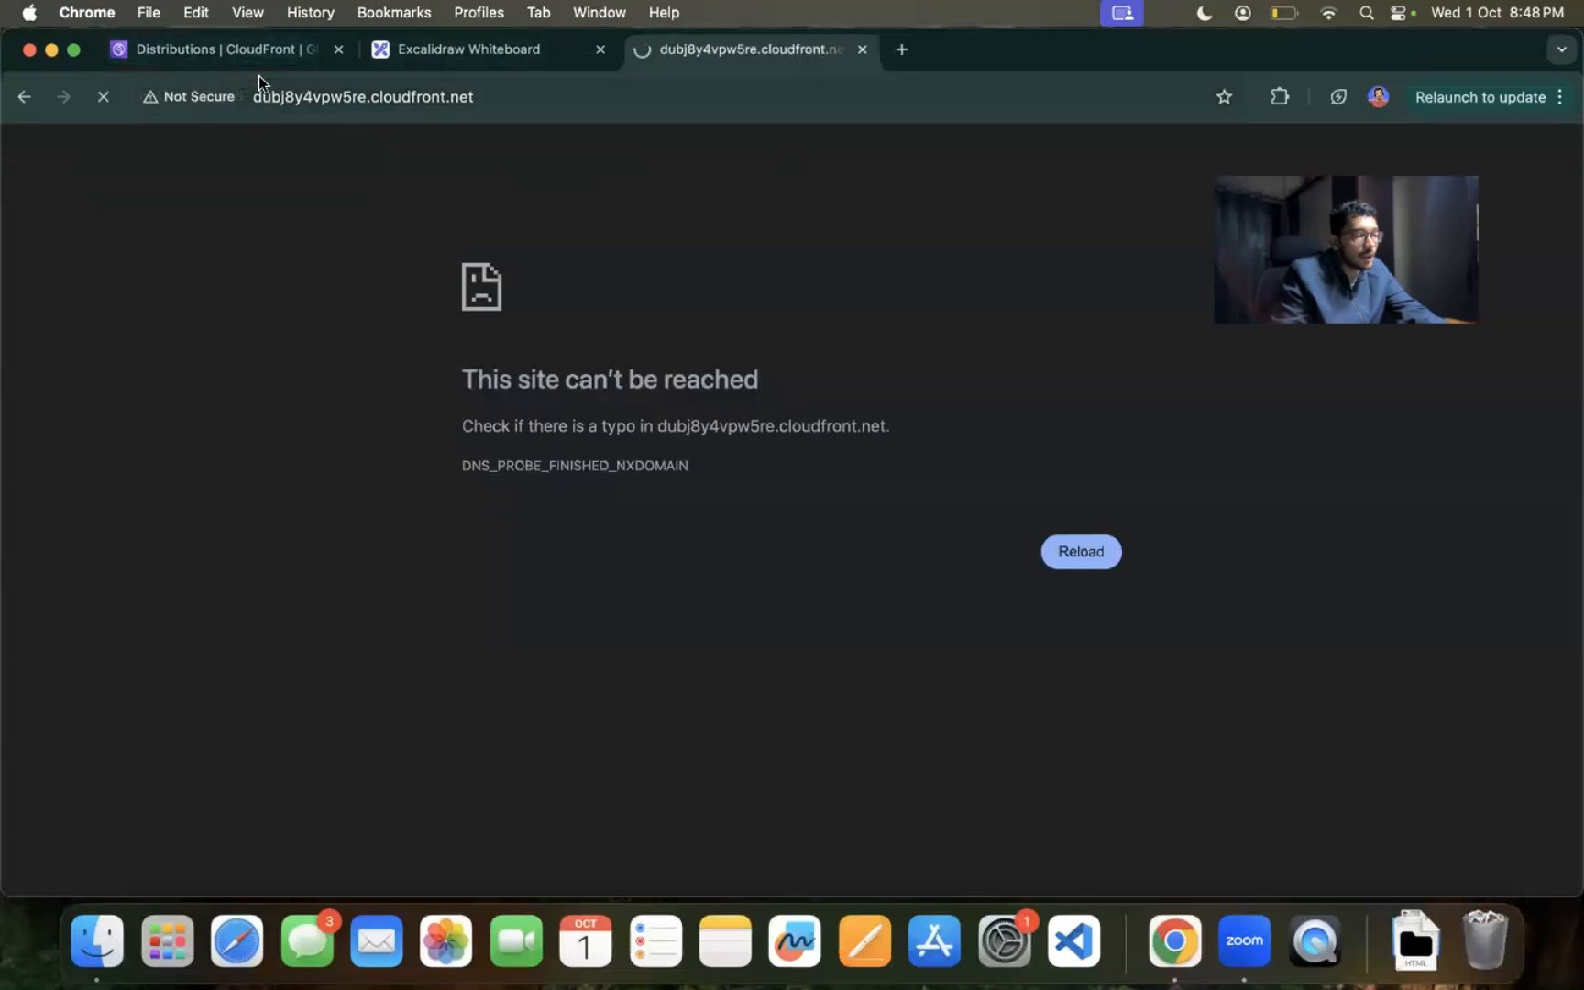
Step: Look through the distribution's origins, security, behaviors, error pages, invalidations and logging settings, and return to its general details
click(224, 54)
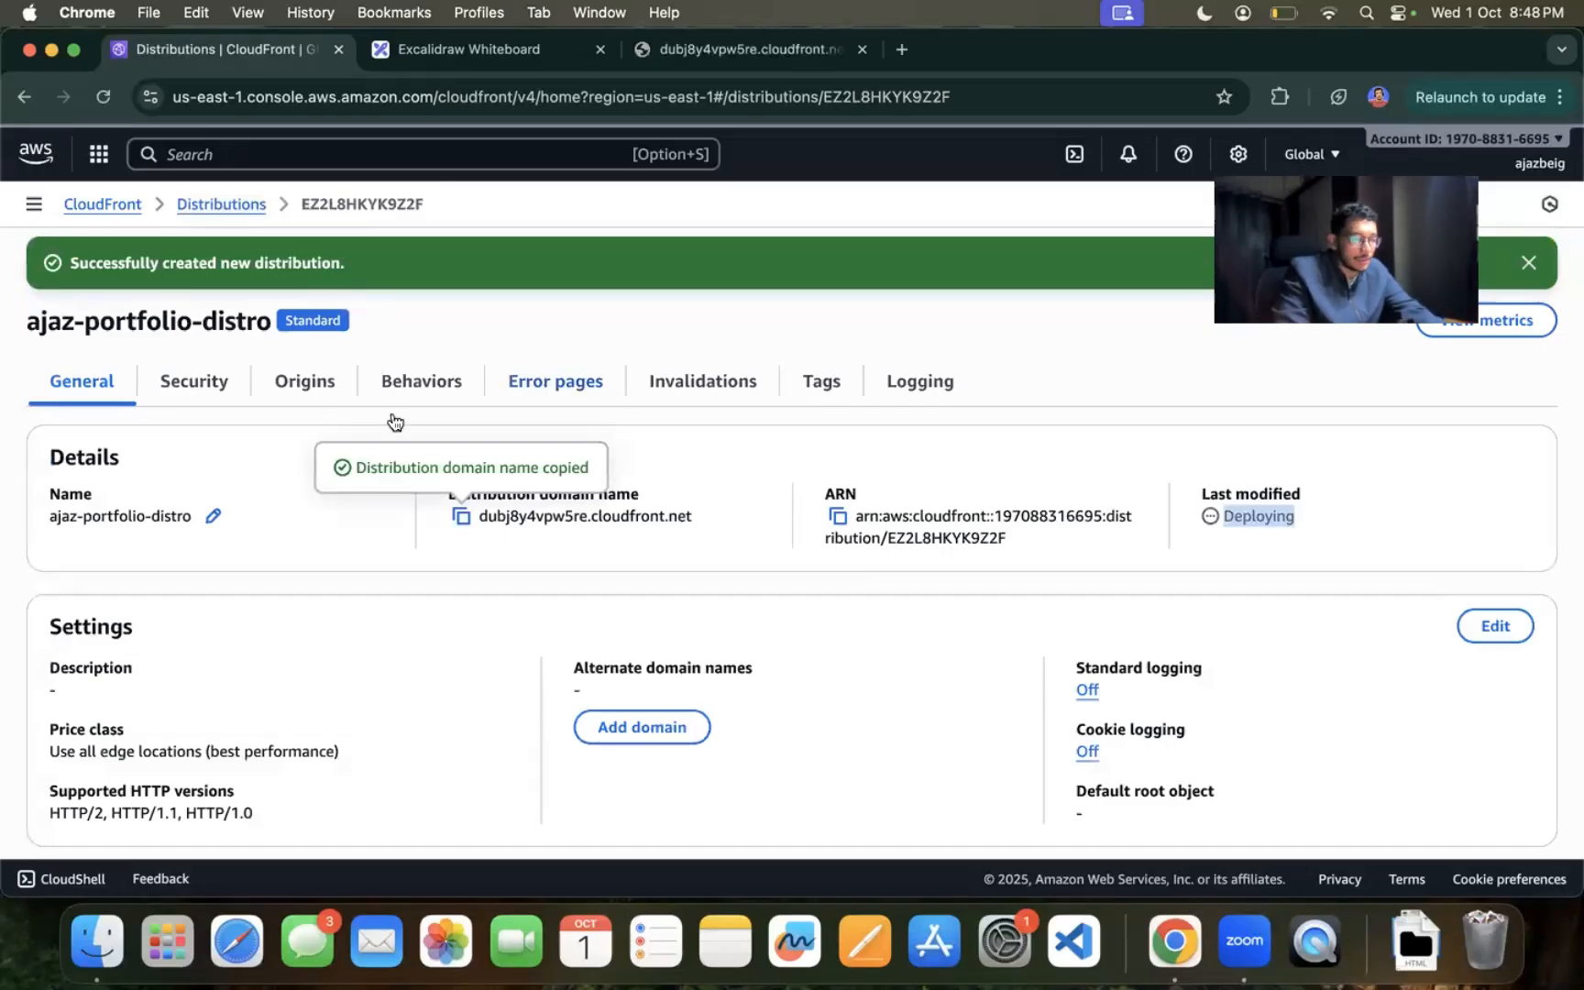
click(305, 385)
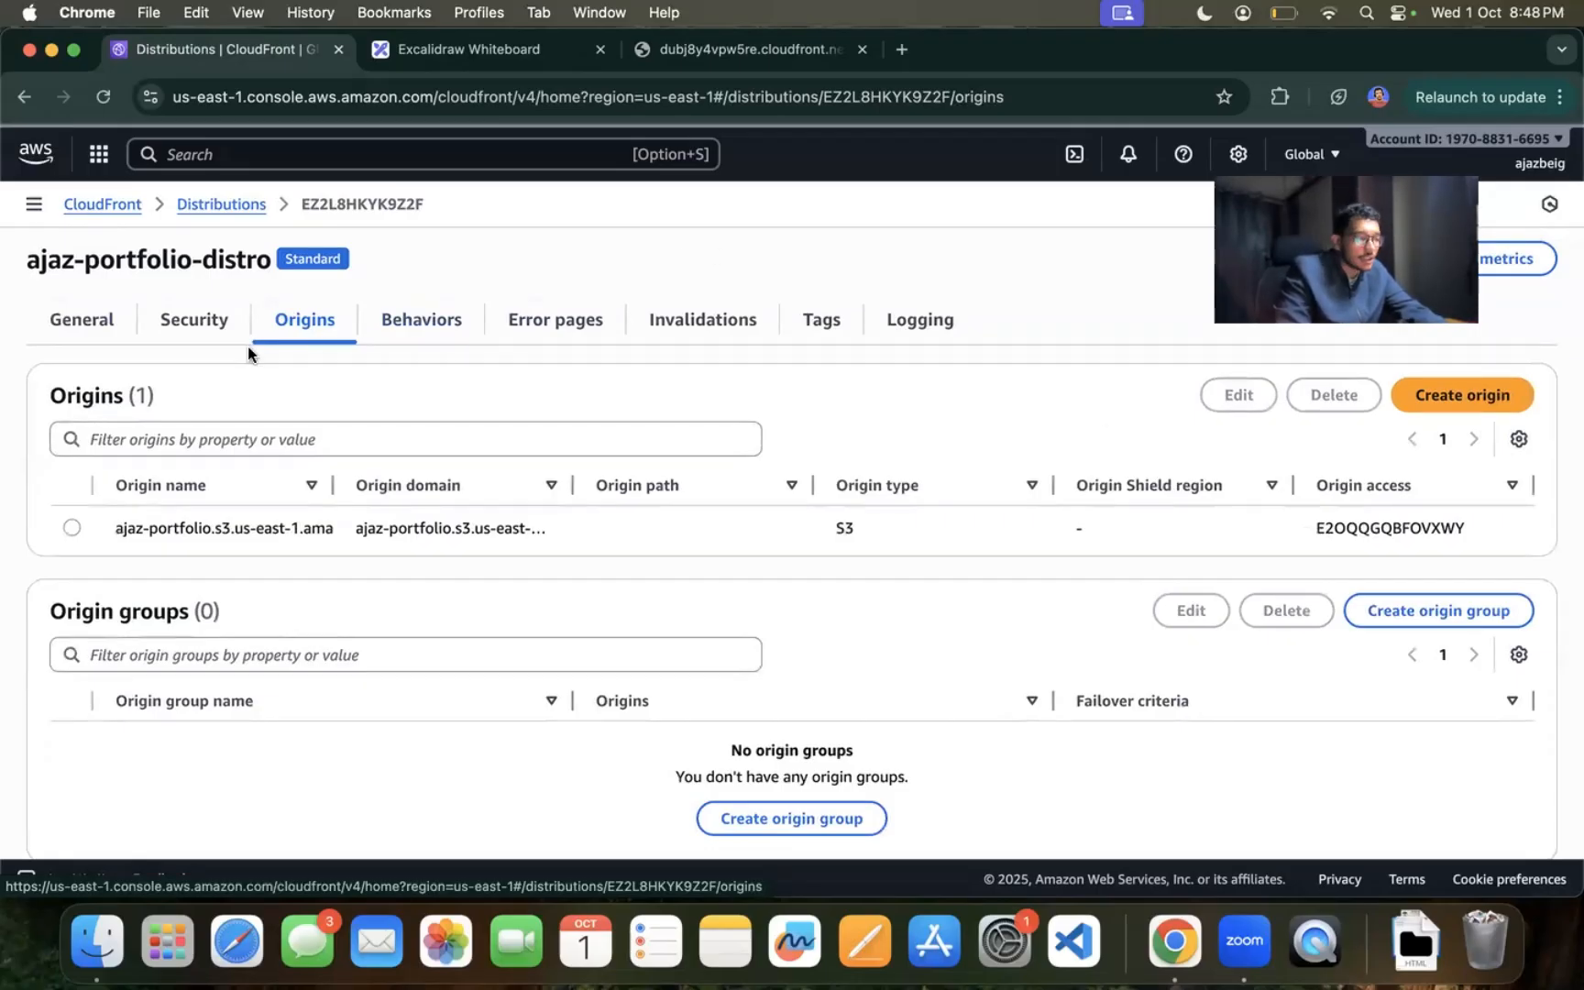
click(193, 319)
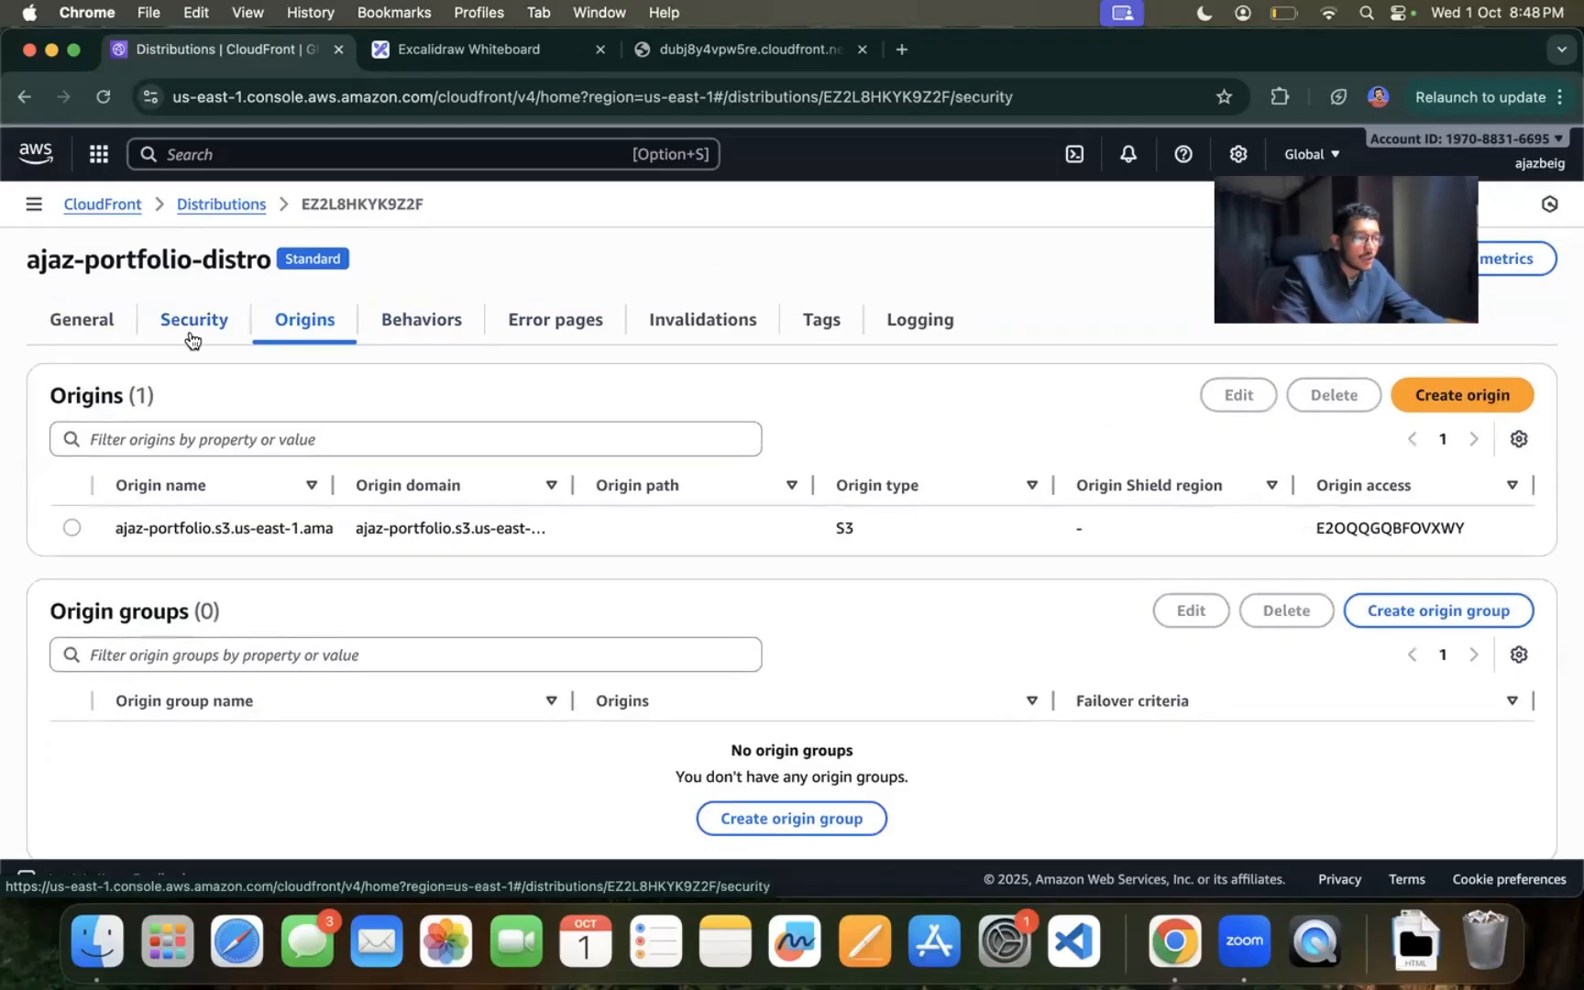
click(469, 337)
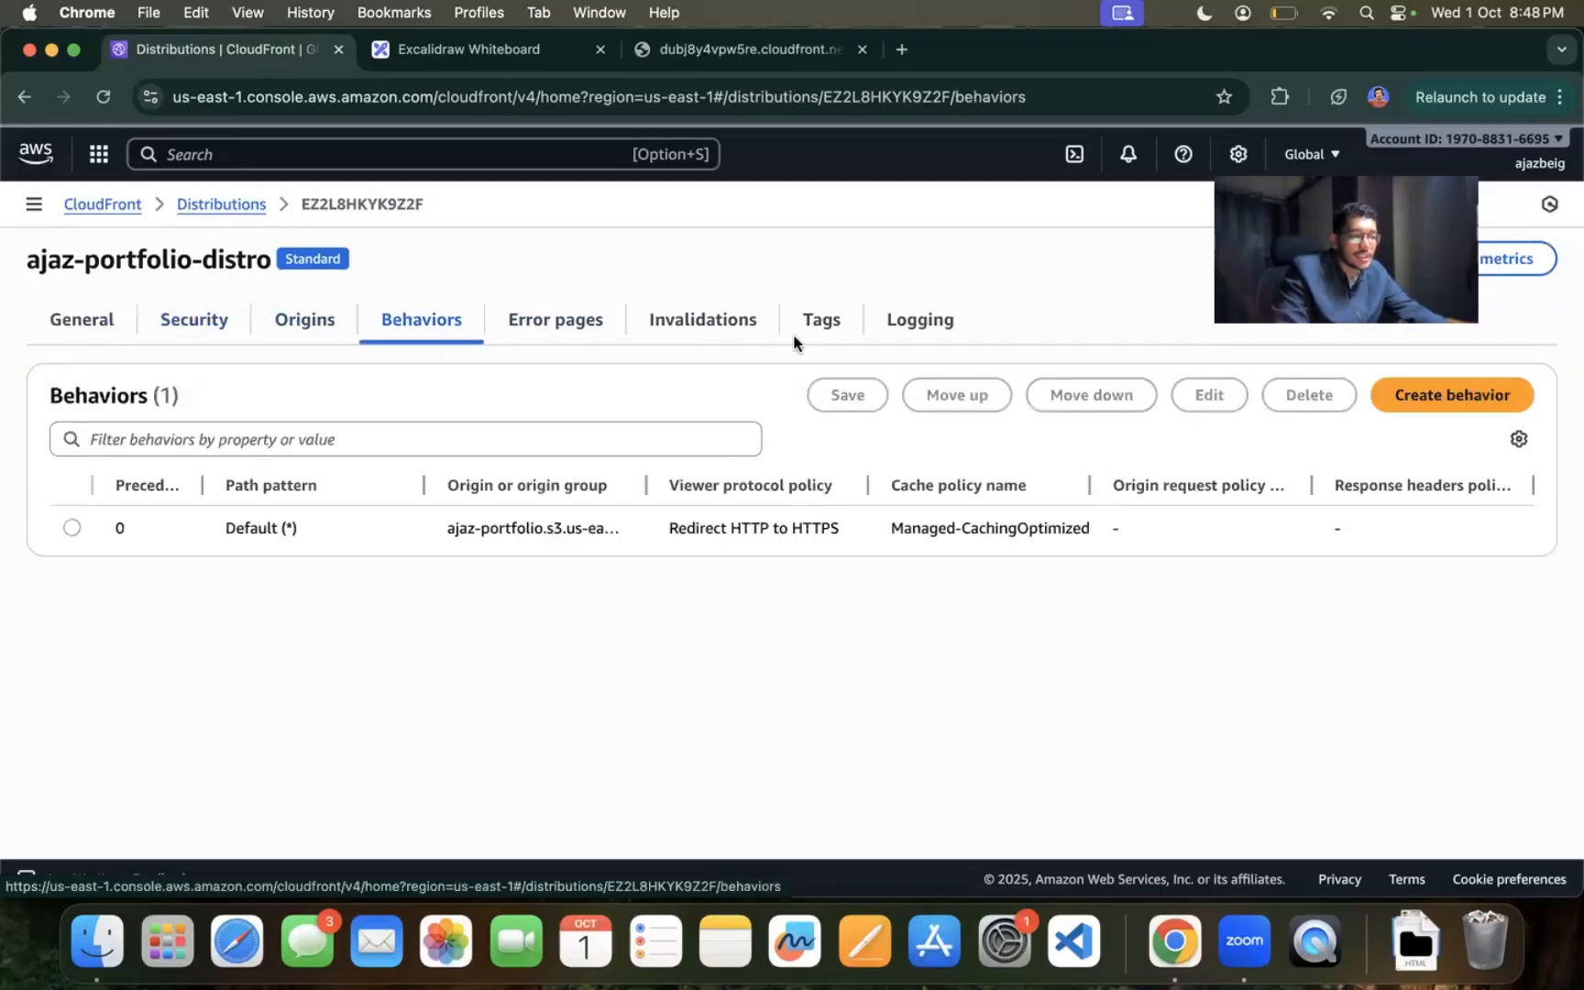
click(569, 330)
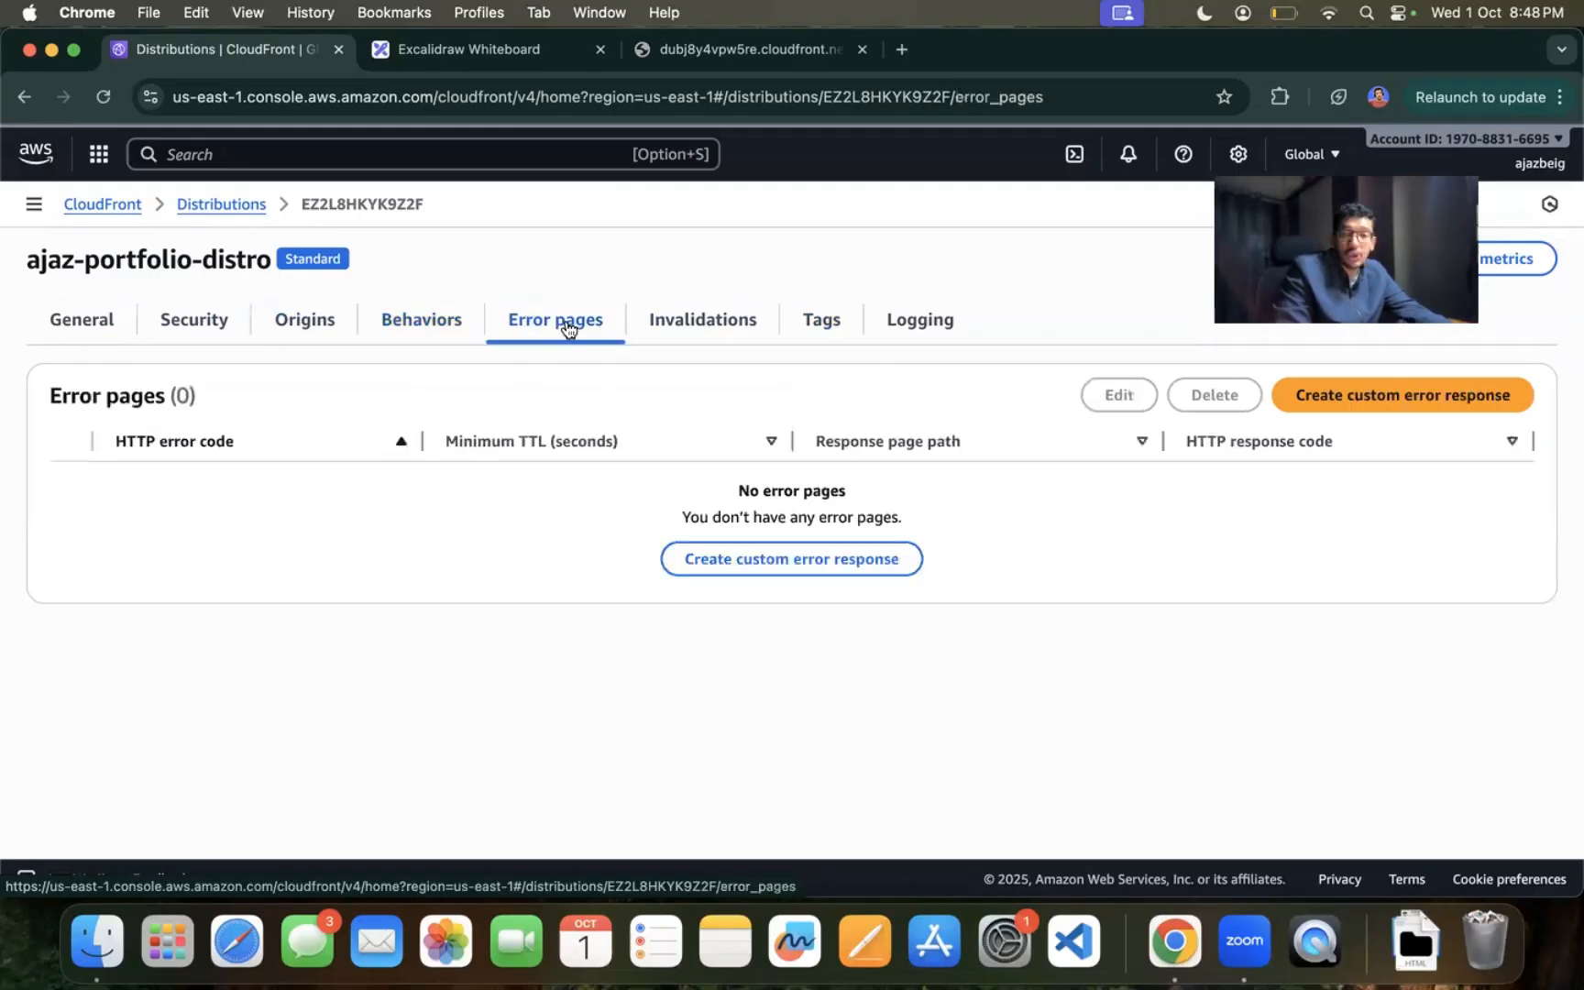
click(735, 341)
click(909, 328)
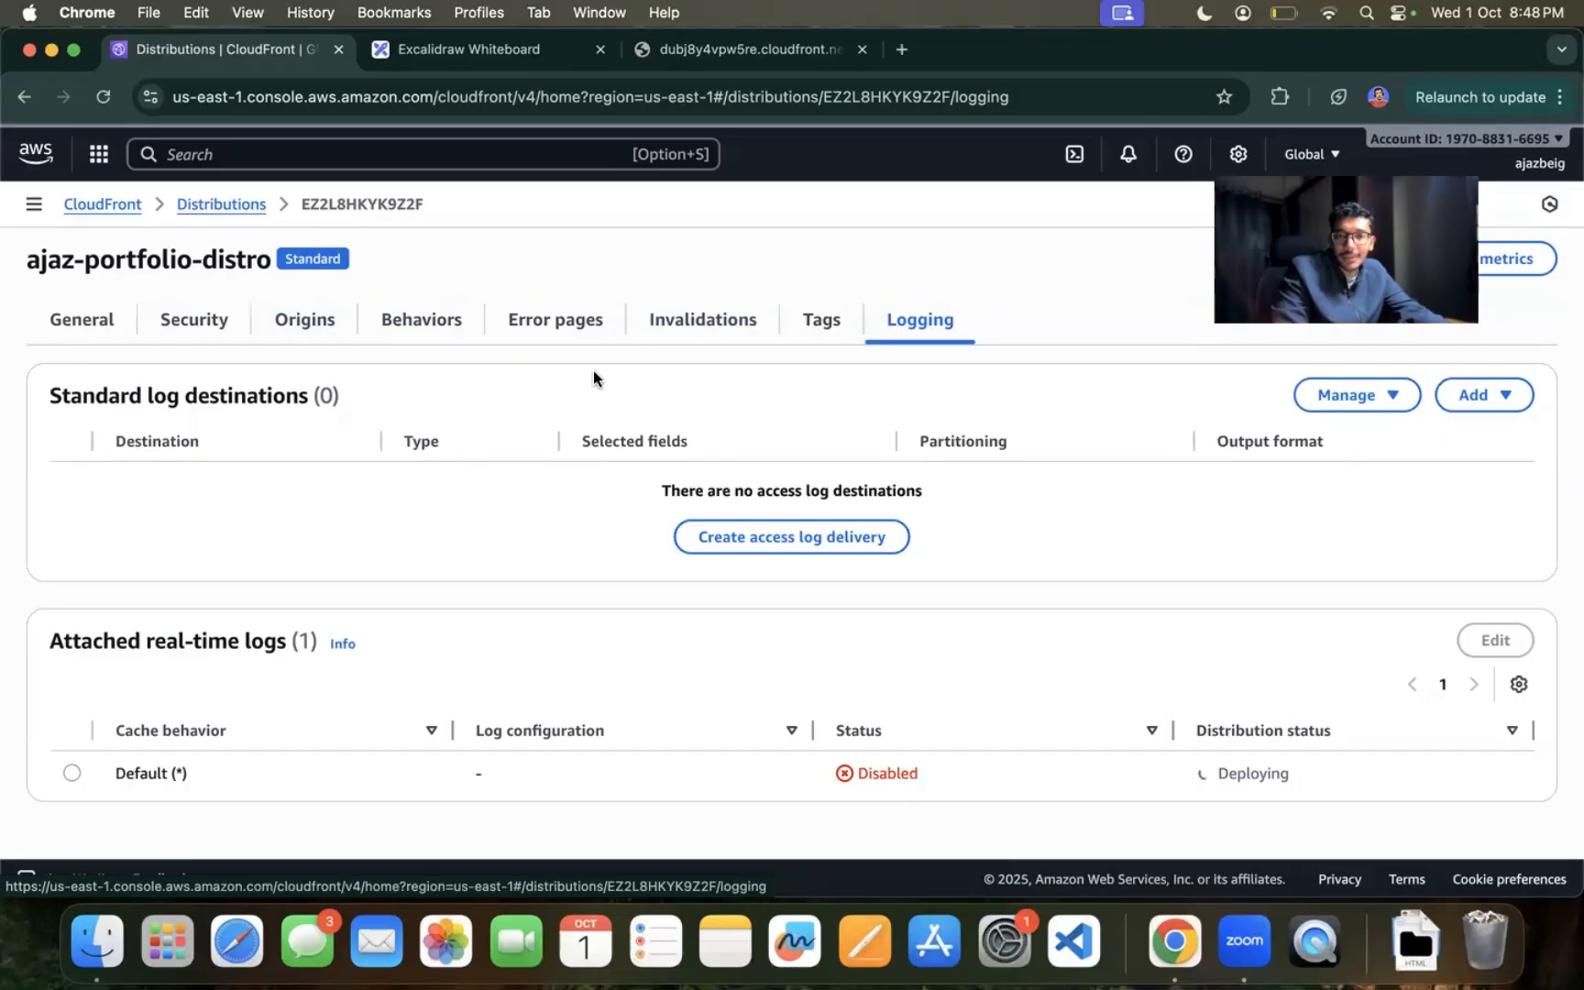
click(74, 336)
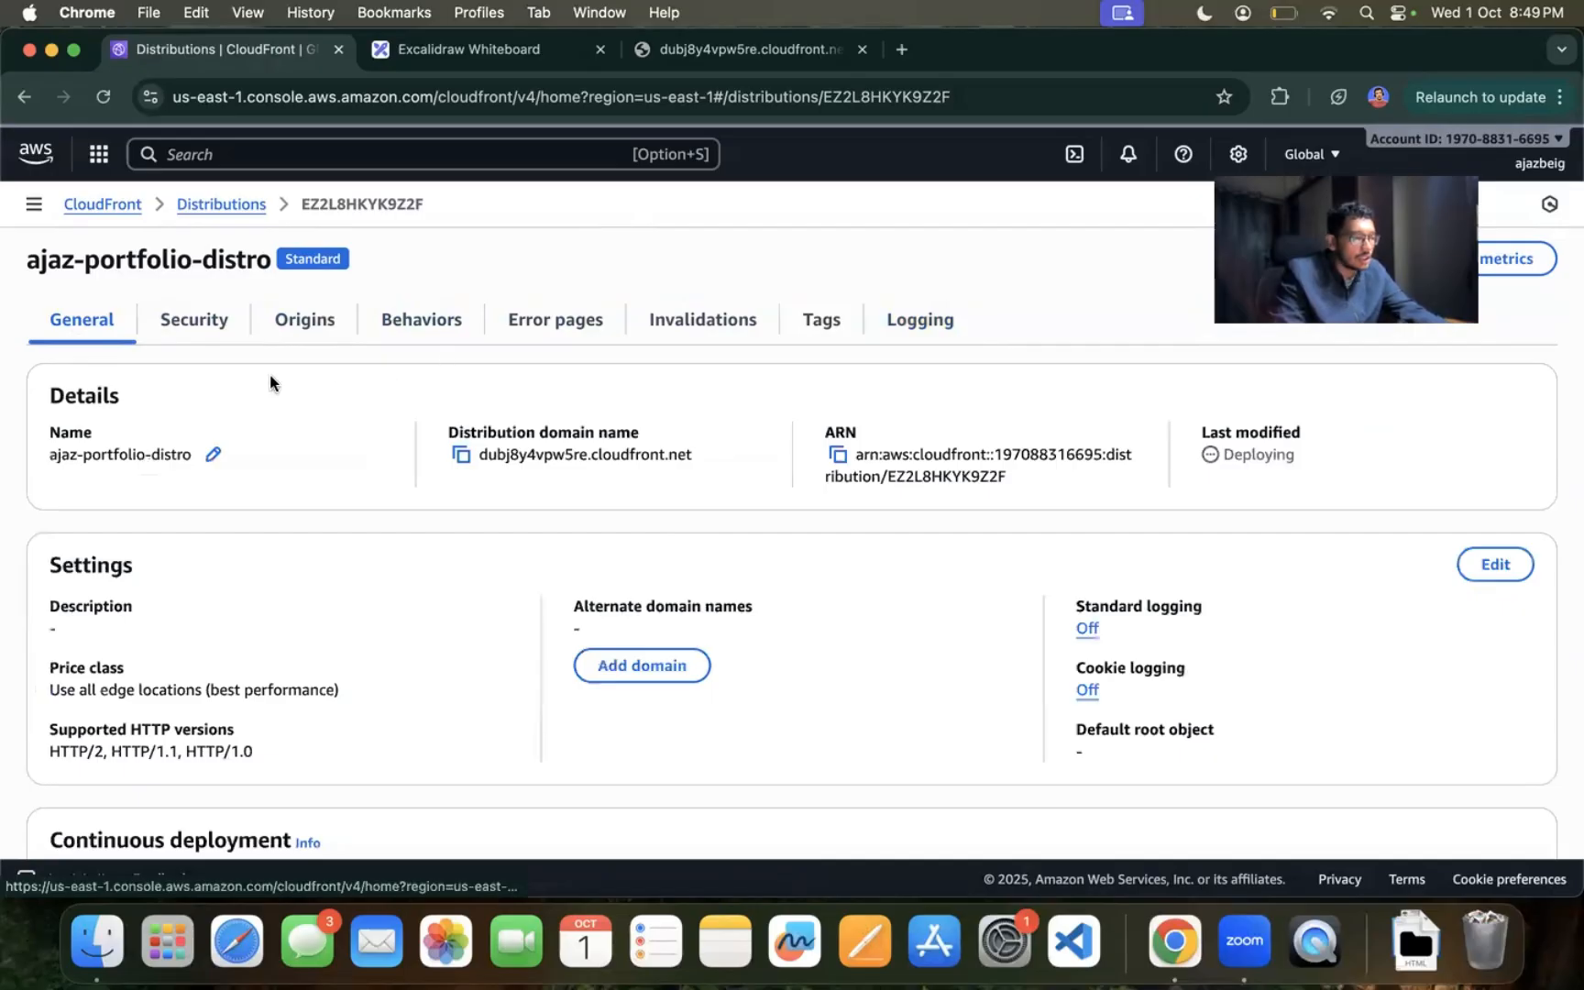
Step: Refresh the distributions list to check the deployment status, and examine the response at the distribution's root address
click(216, 204)
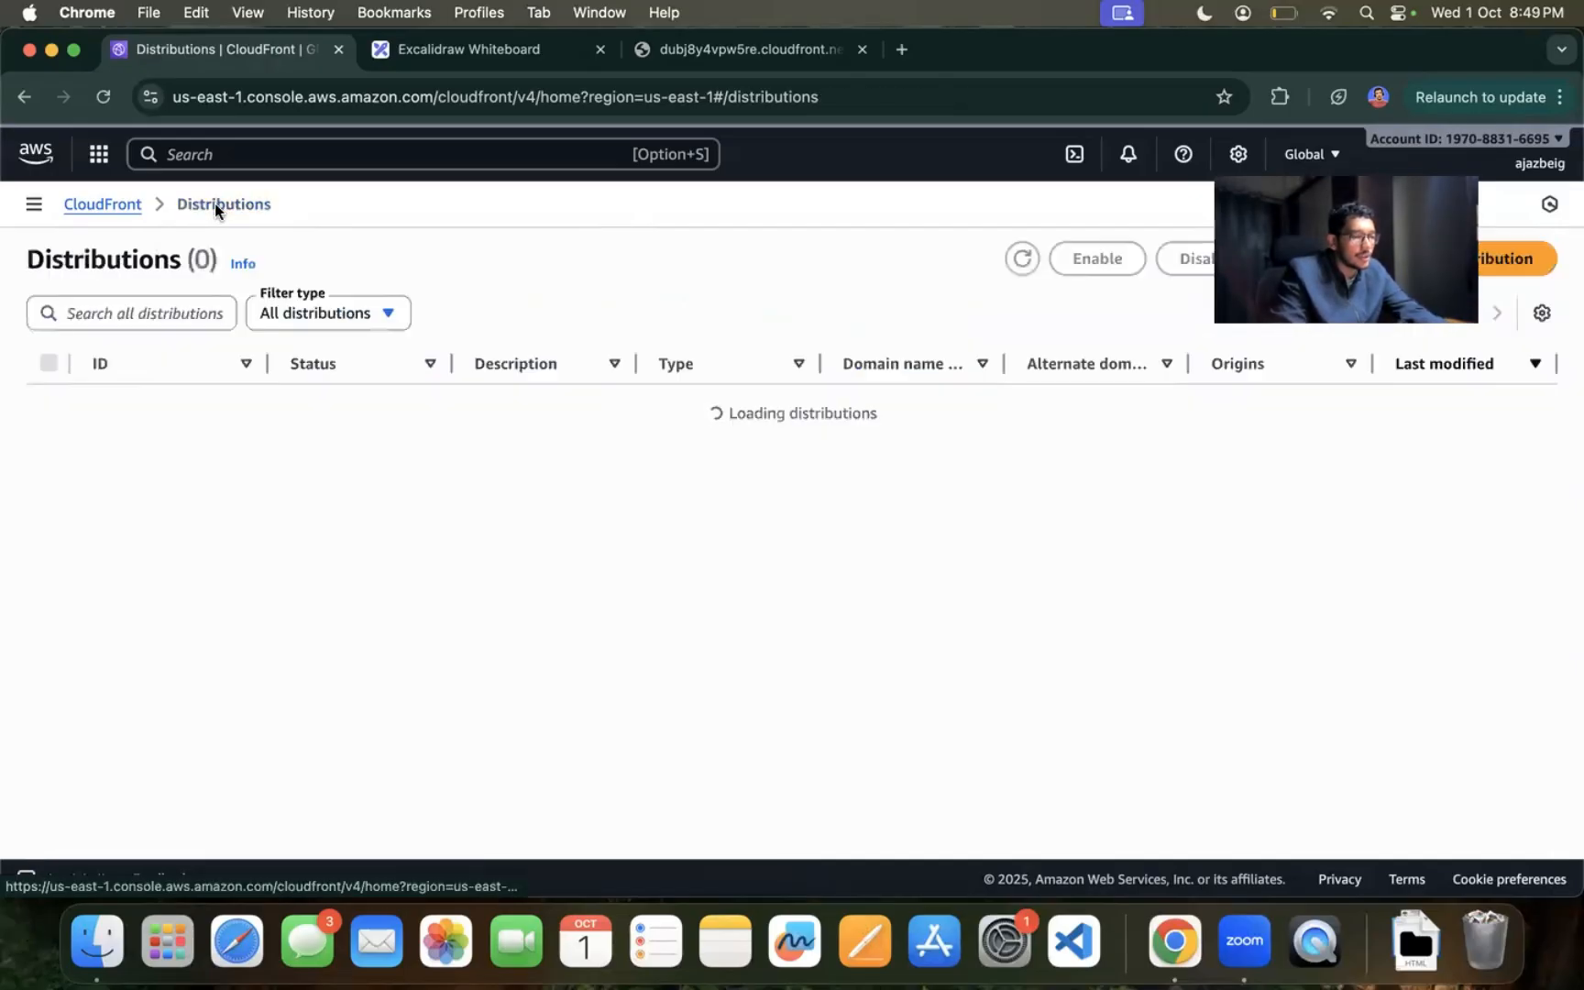
click(1021, 261)
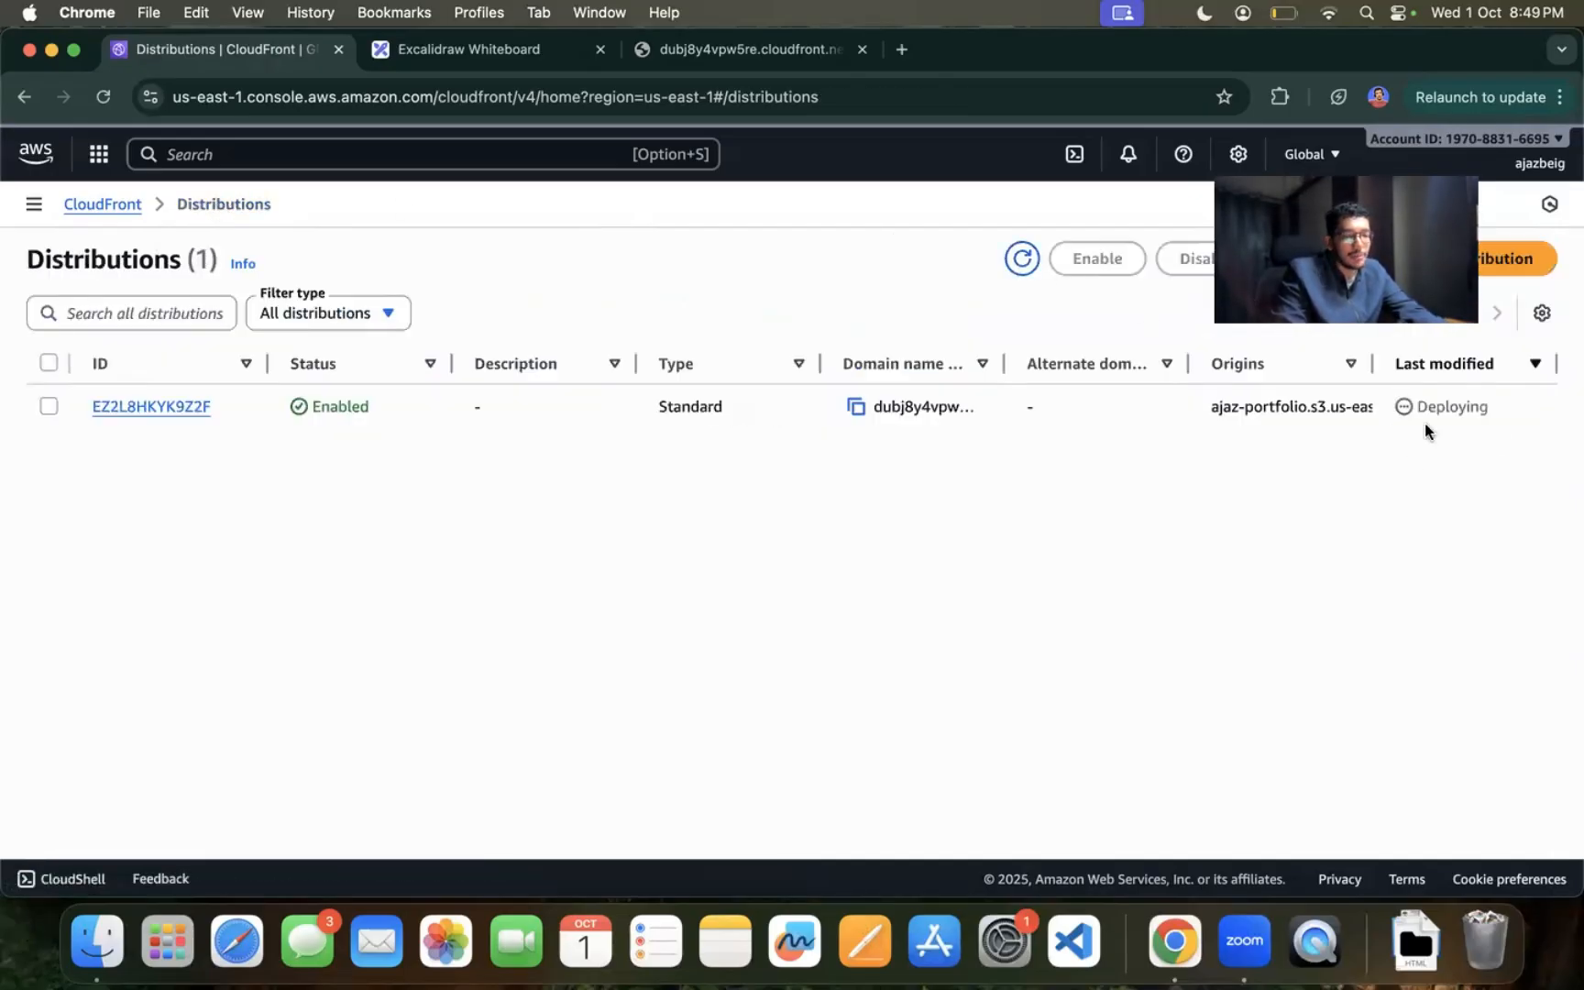
click(736, 41)
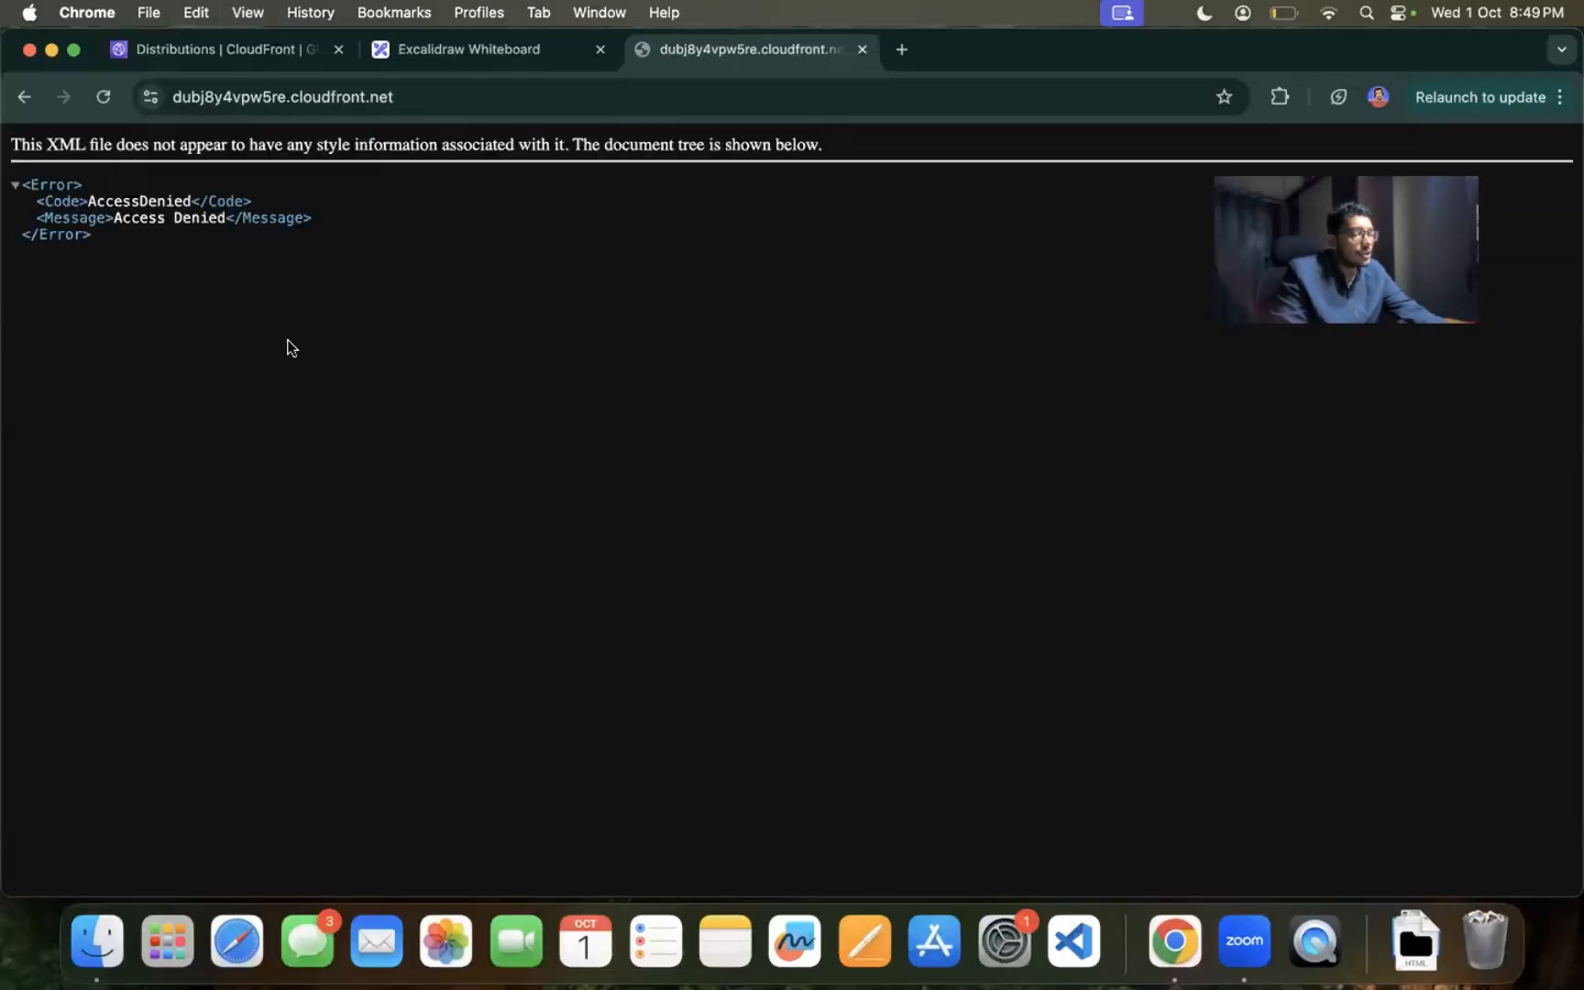
drag(290, 343, 5, 163)
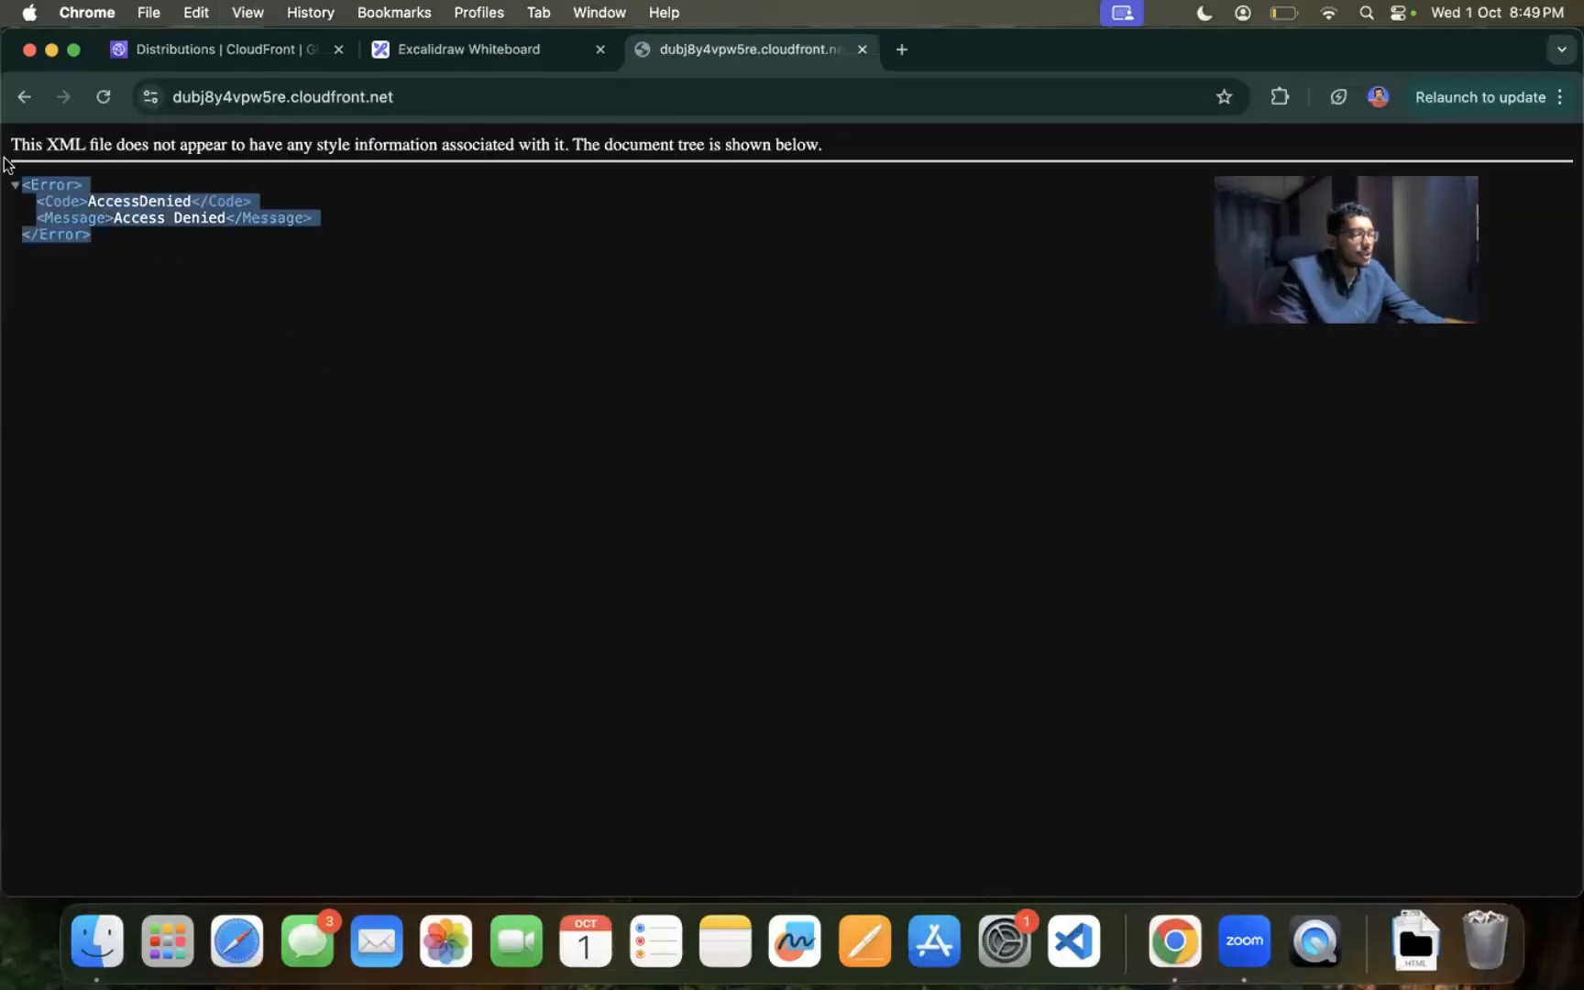
drag(261, 348, 21, 149)
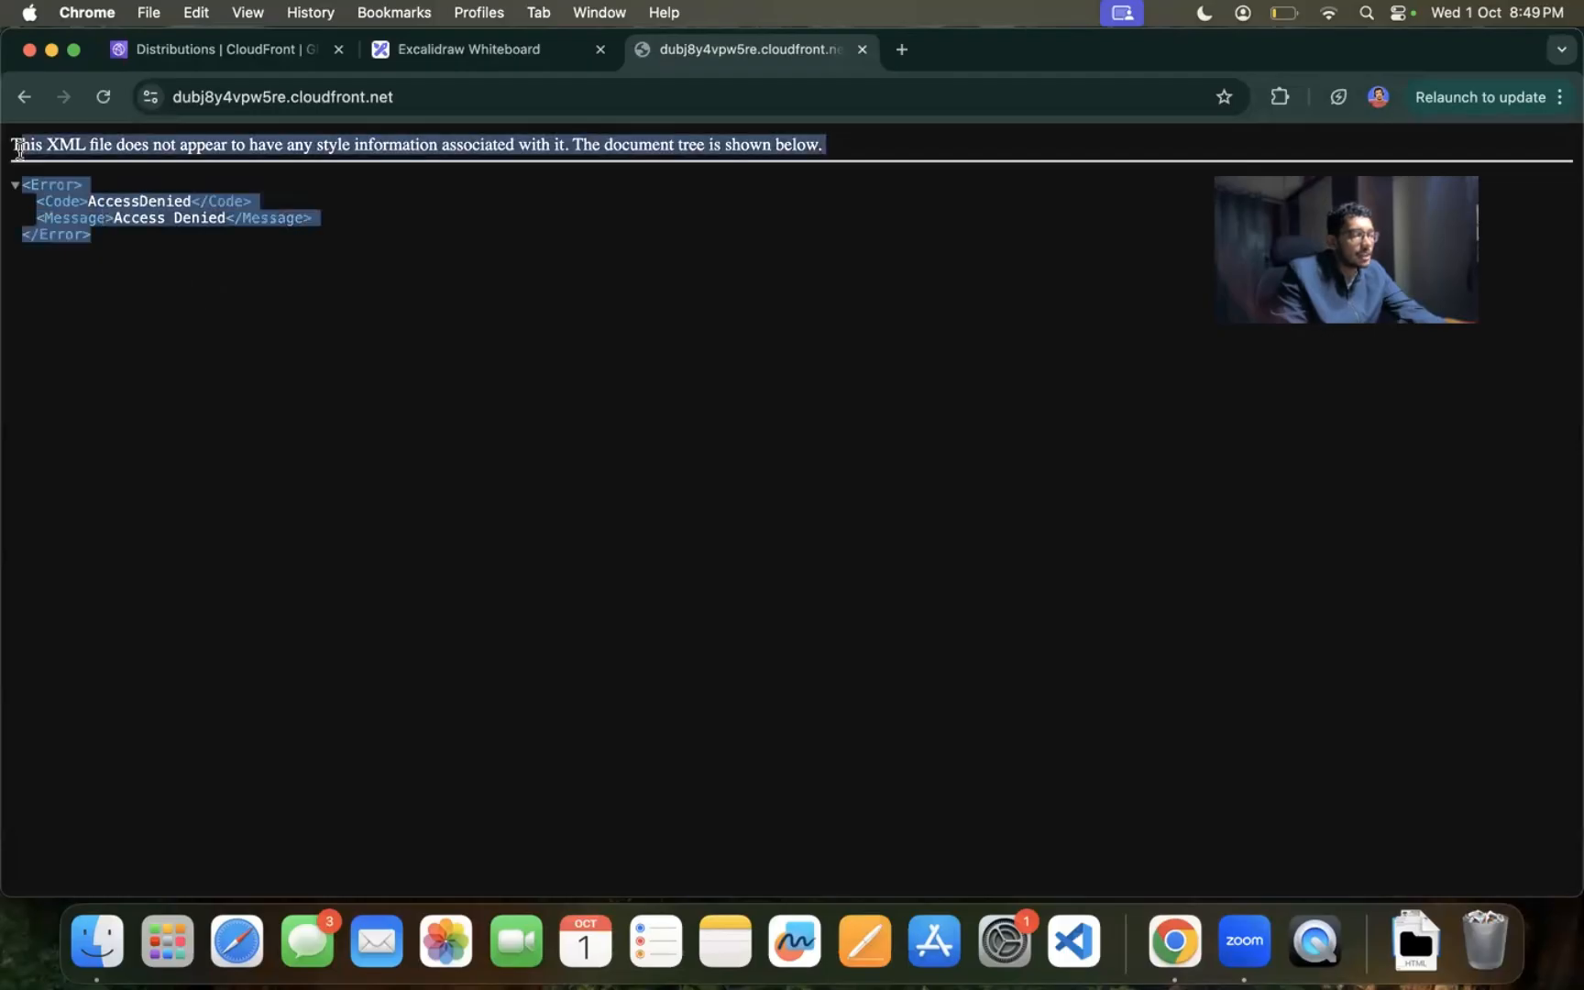
drag(140, 287, 6, 184)
Step: Add /index.html to the CloudFront domain address and load the portfolio page
click(517, 96)
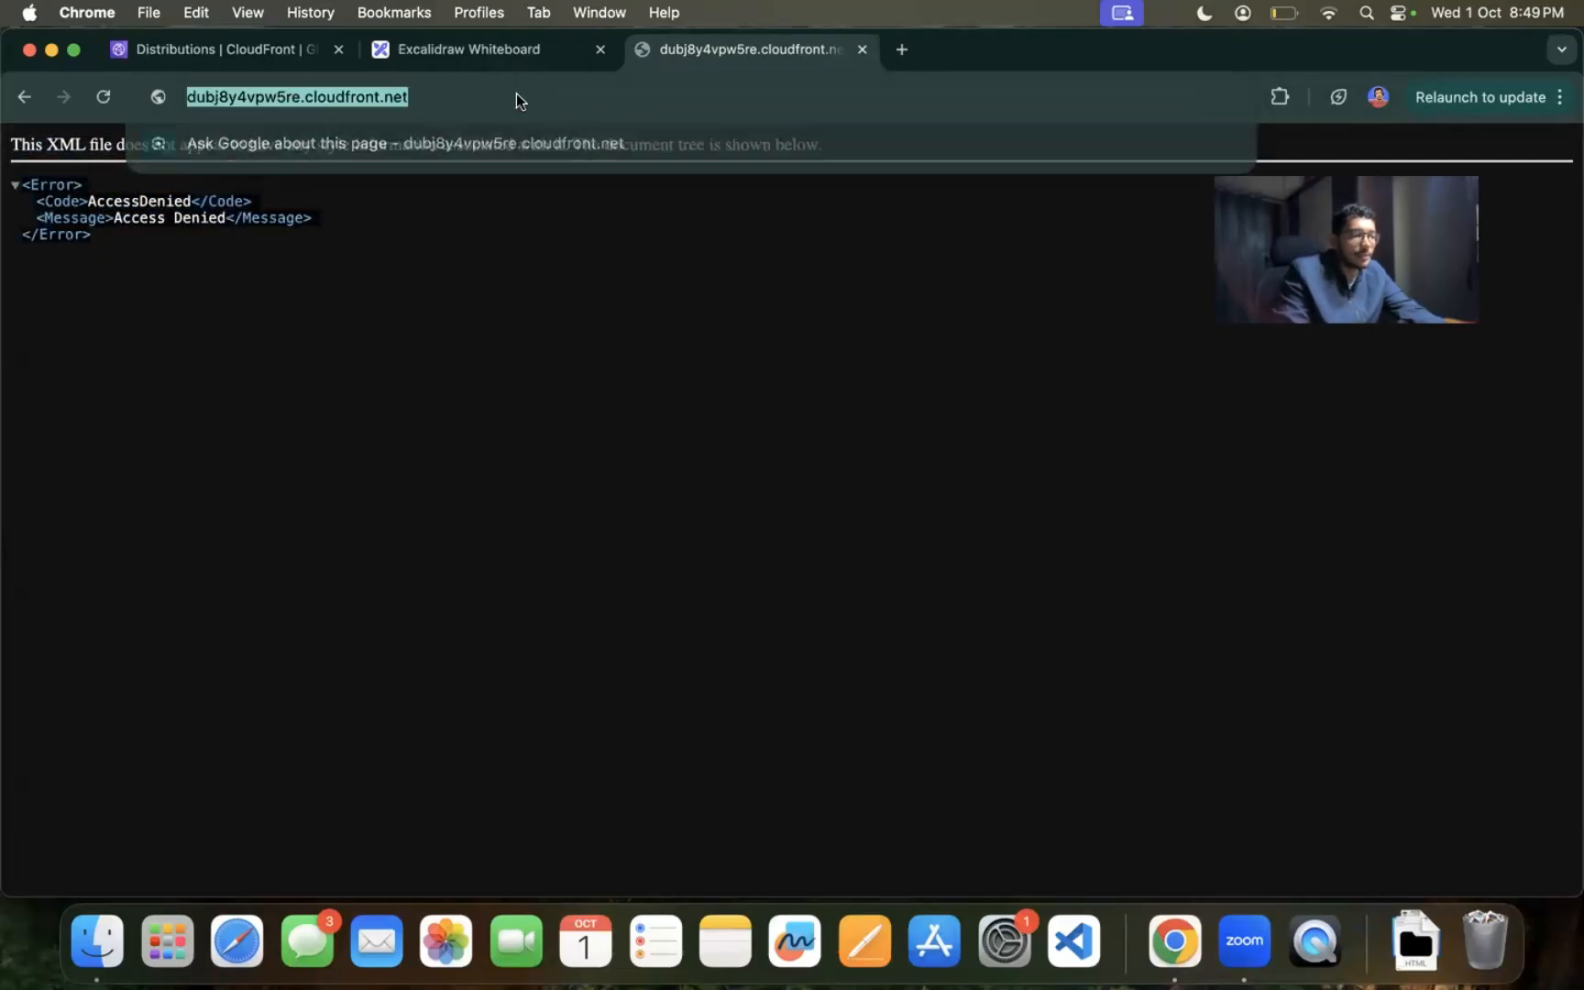
click(516, 97)
text(//)
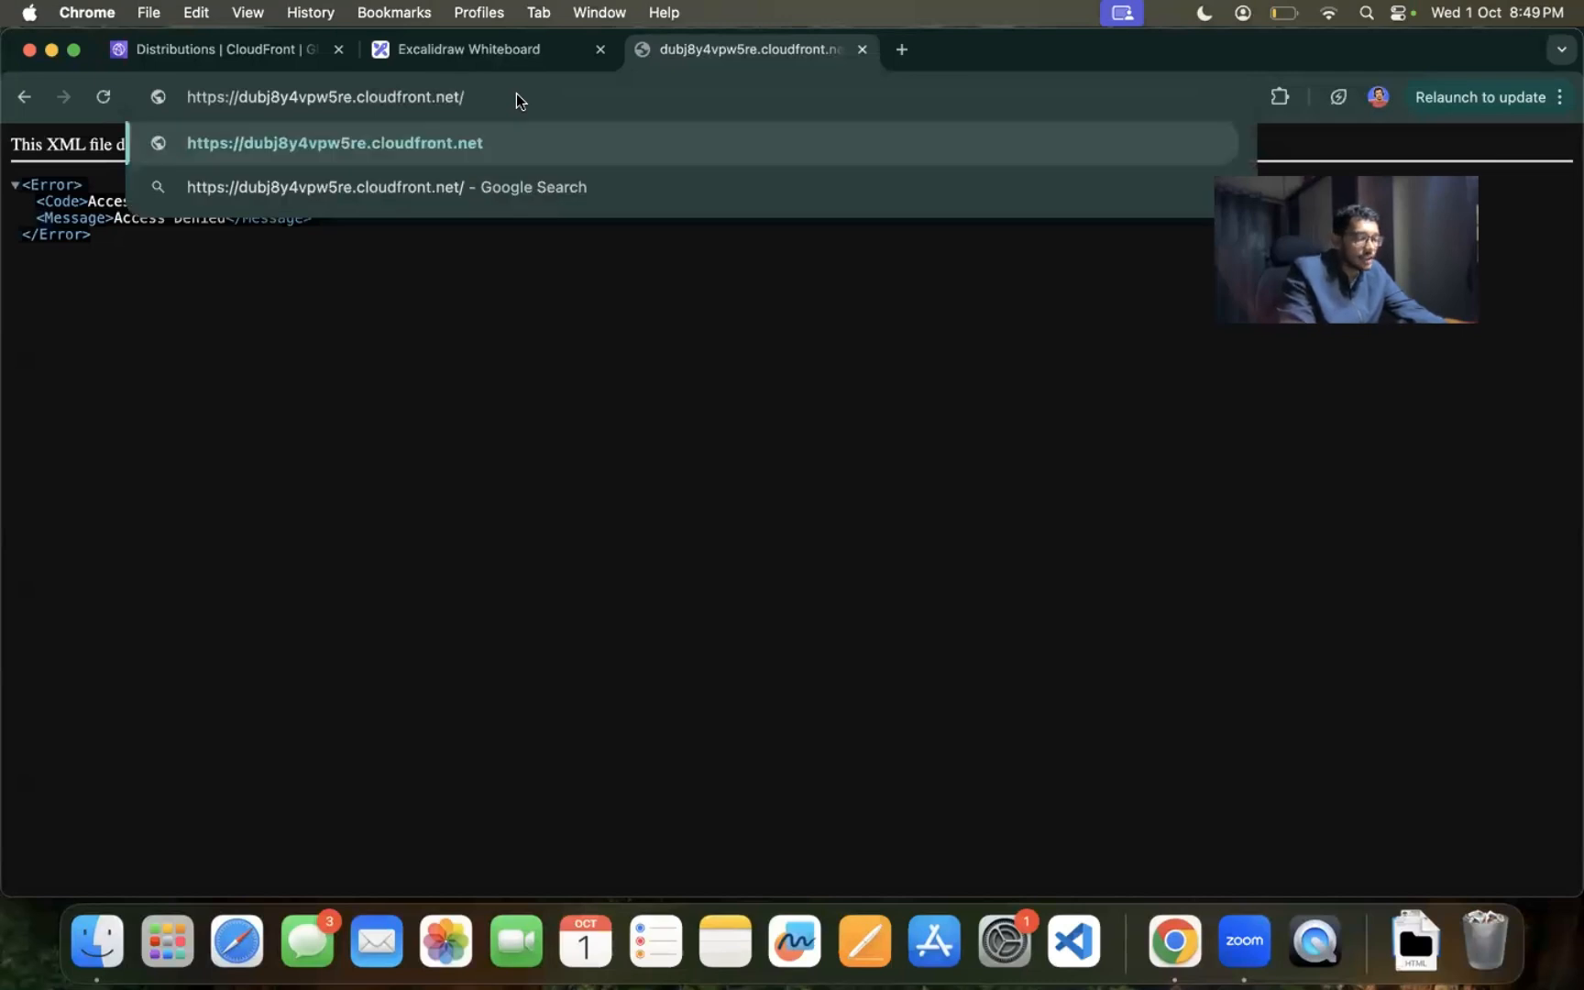
text(index.h)
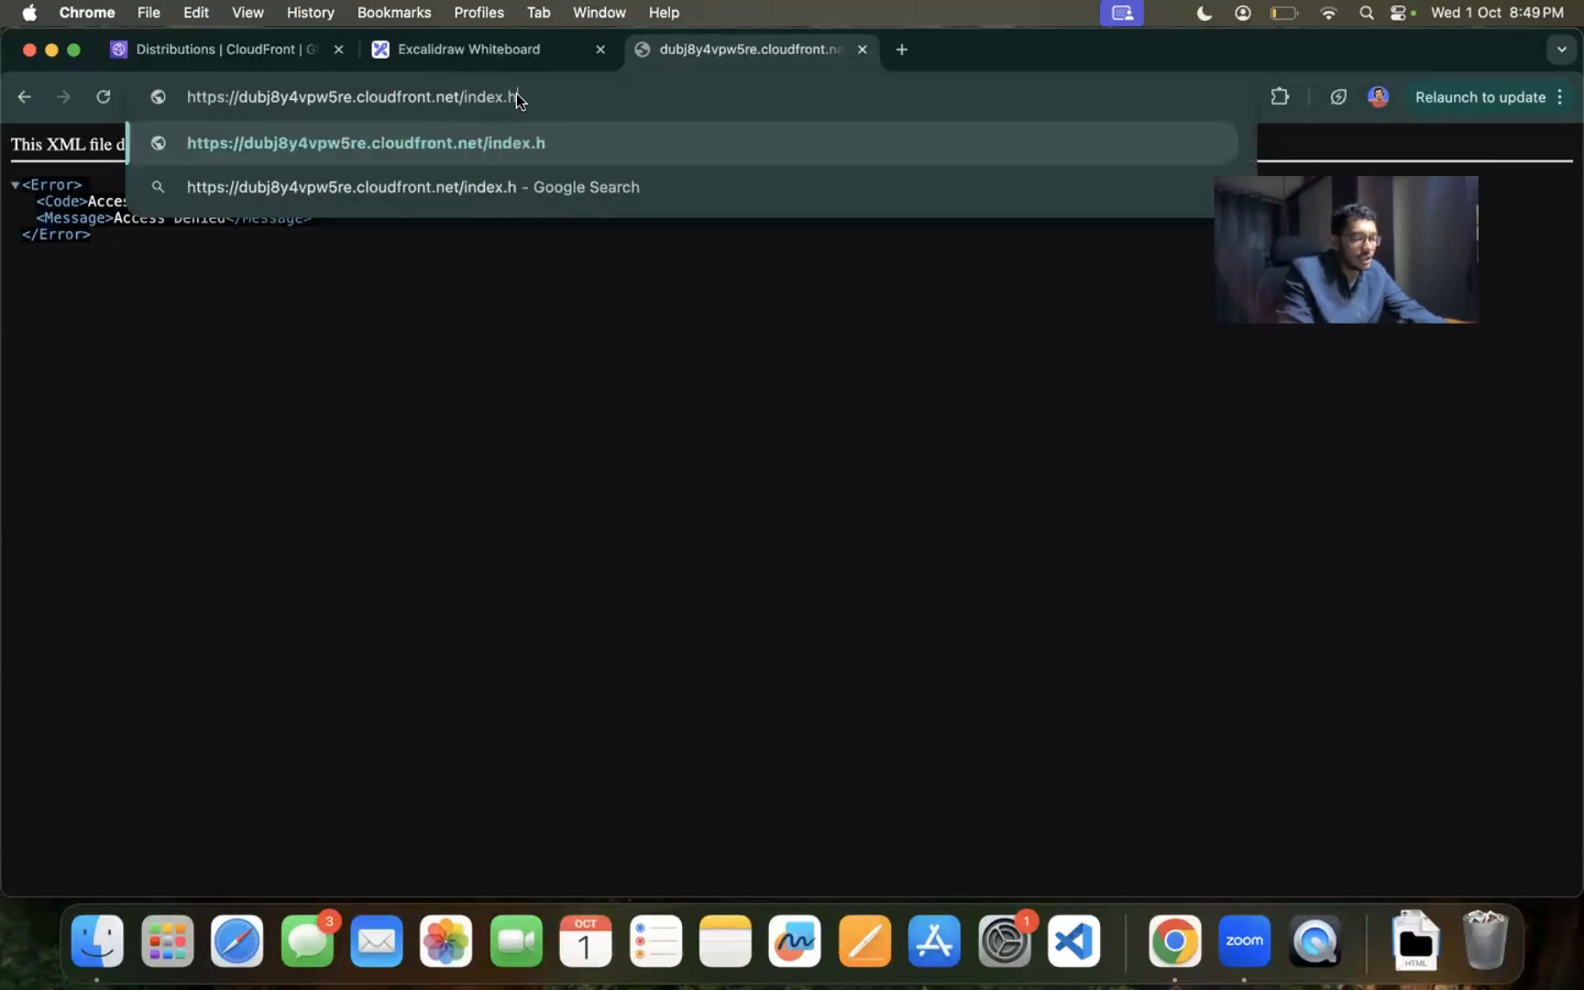
text(tml)
key(Return)
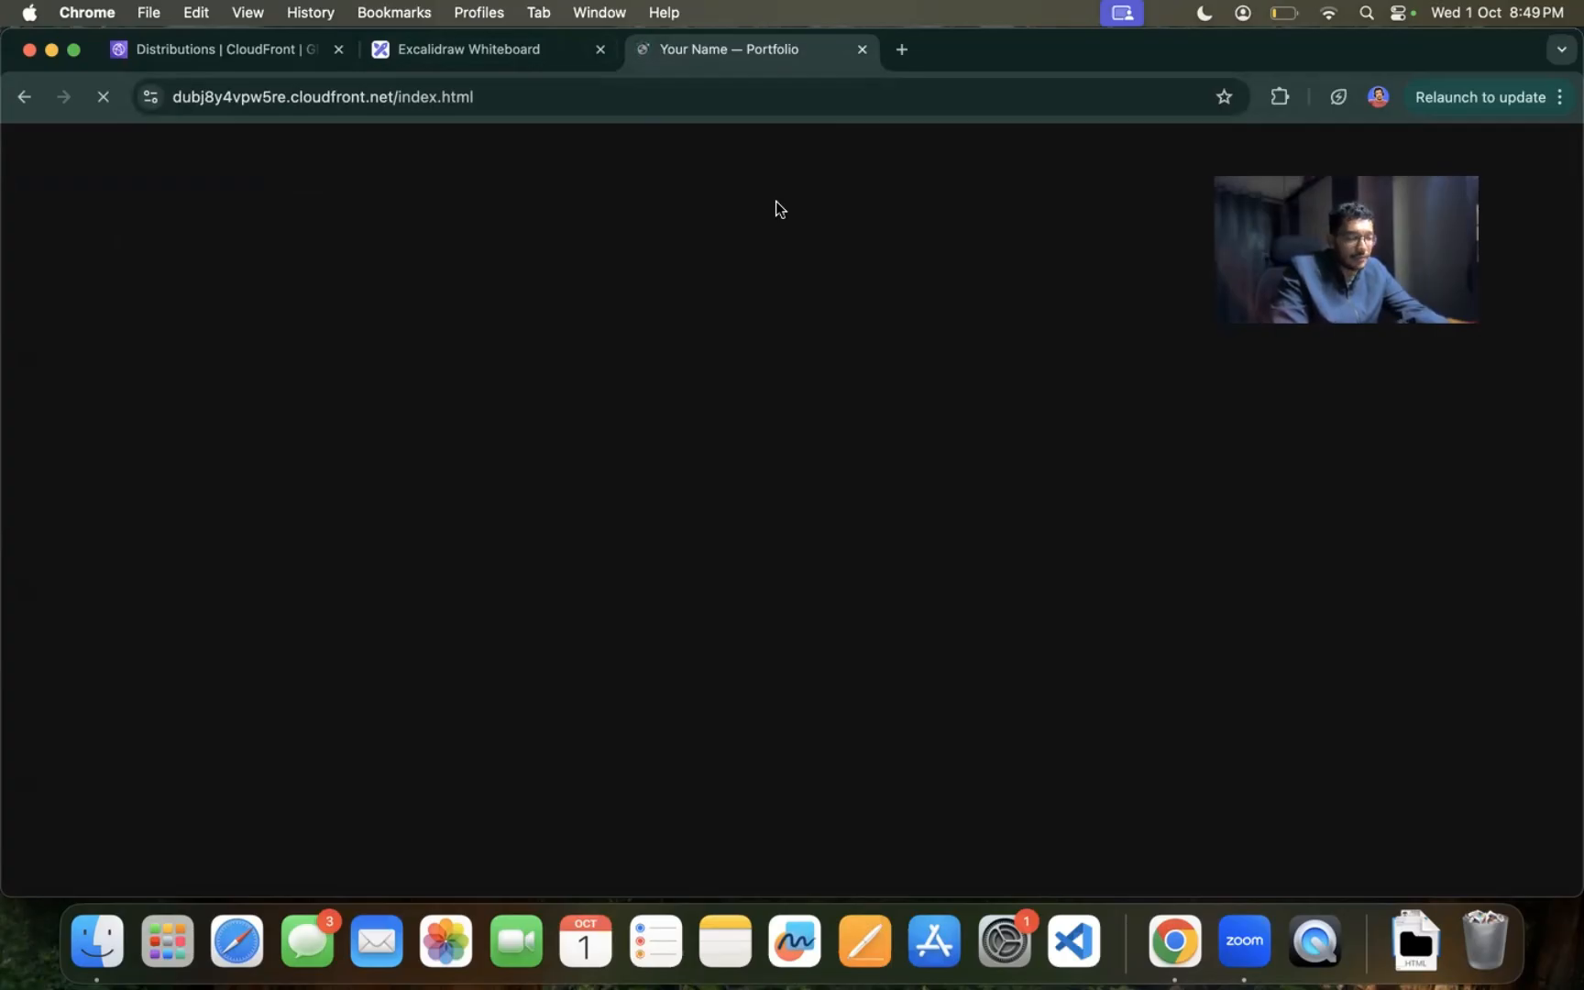
Step: Examine the portfolio page served through CloudFront from its introduction to the contact form, and reload it
click(195, 39)
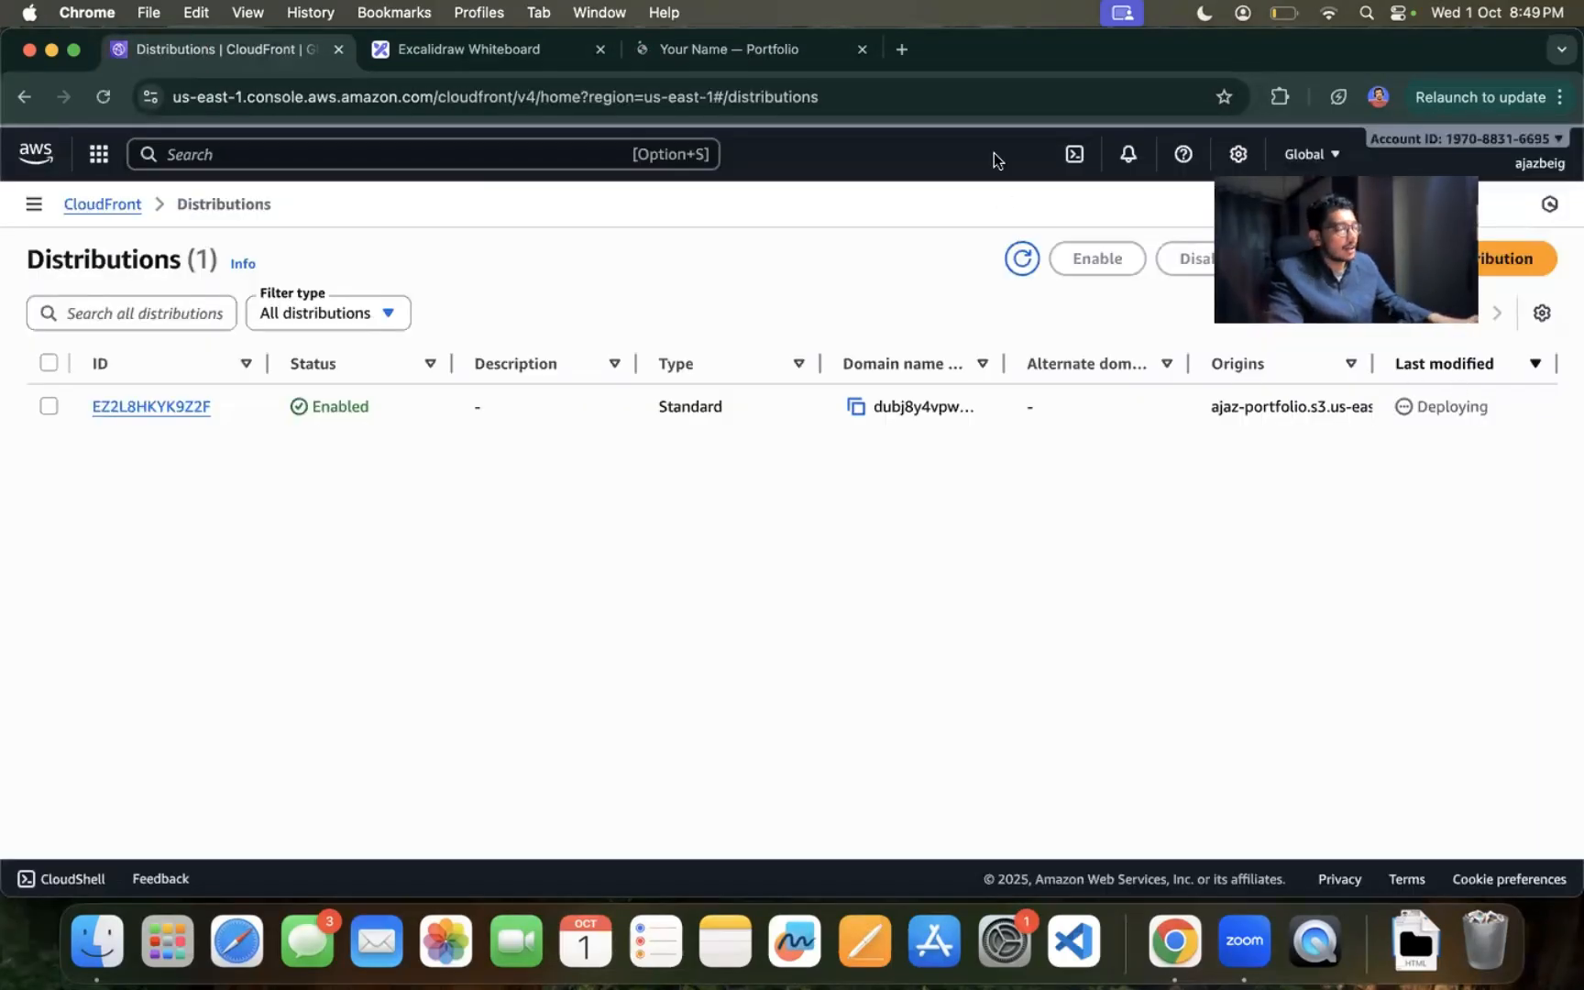
click(773, 42)
scroll(462, 378, down, 10)
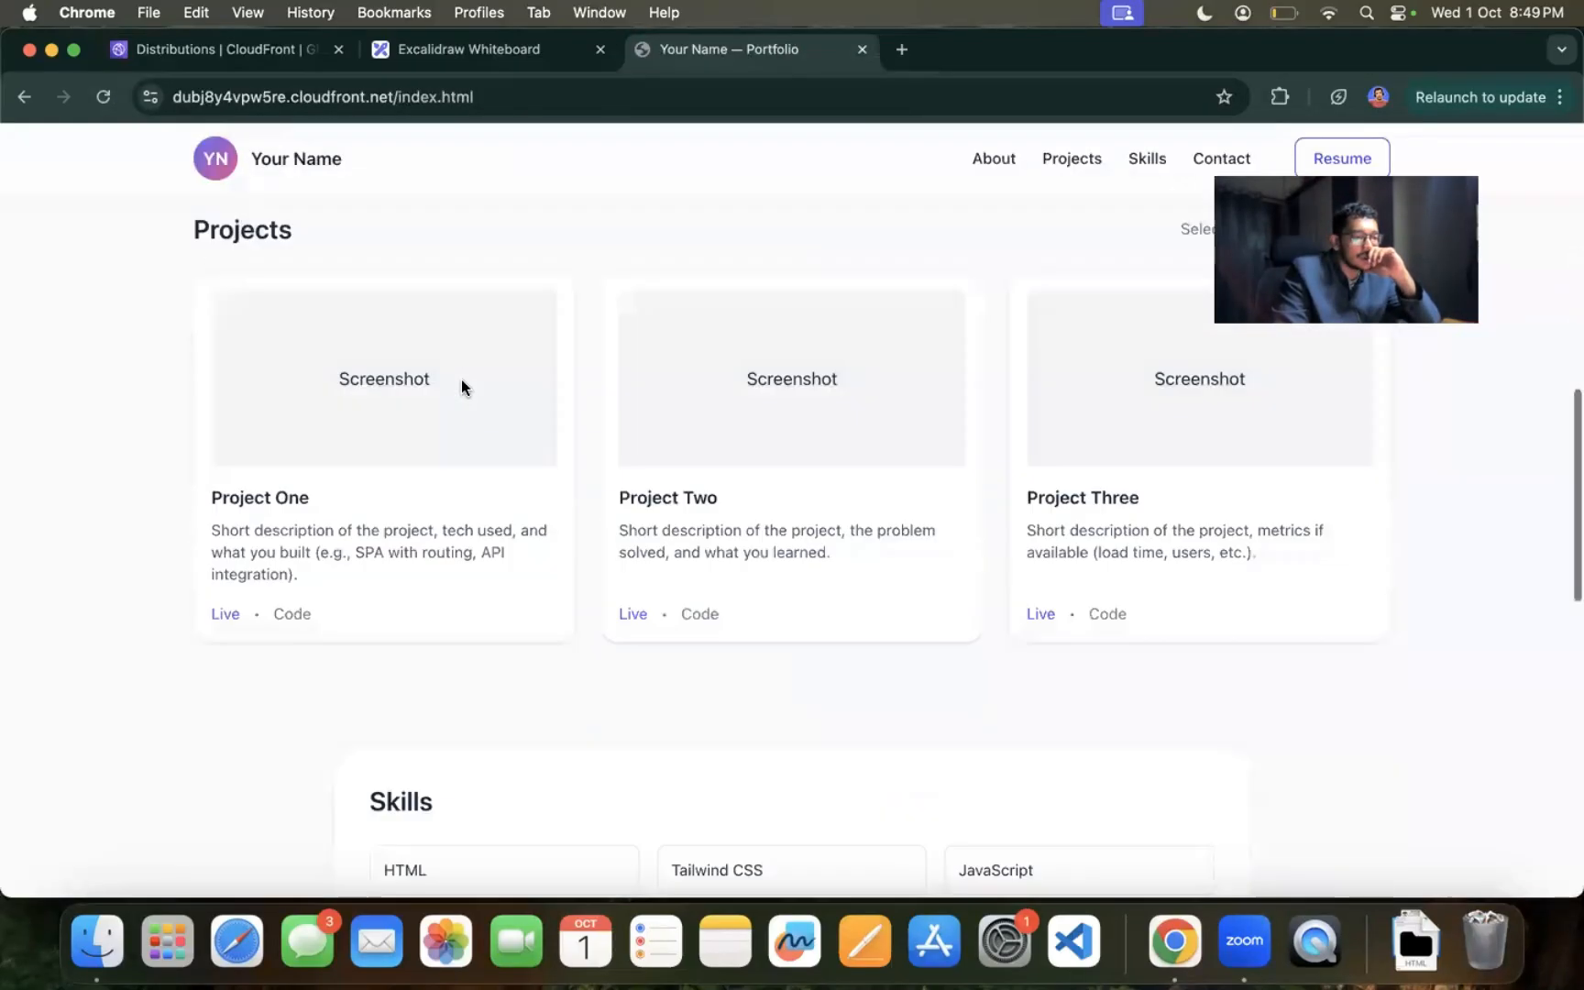
scroll(462, 379, down, 10)
scroll(462, 379, up, 15)
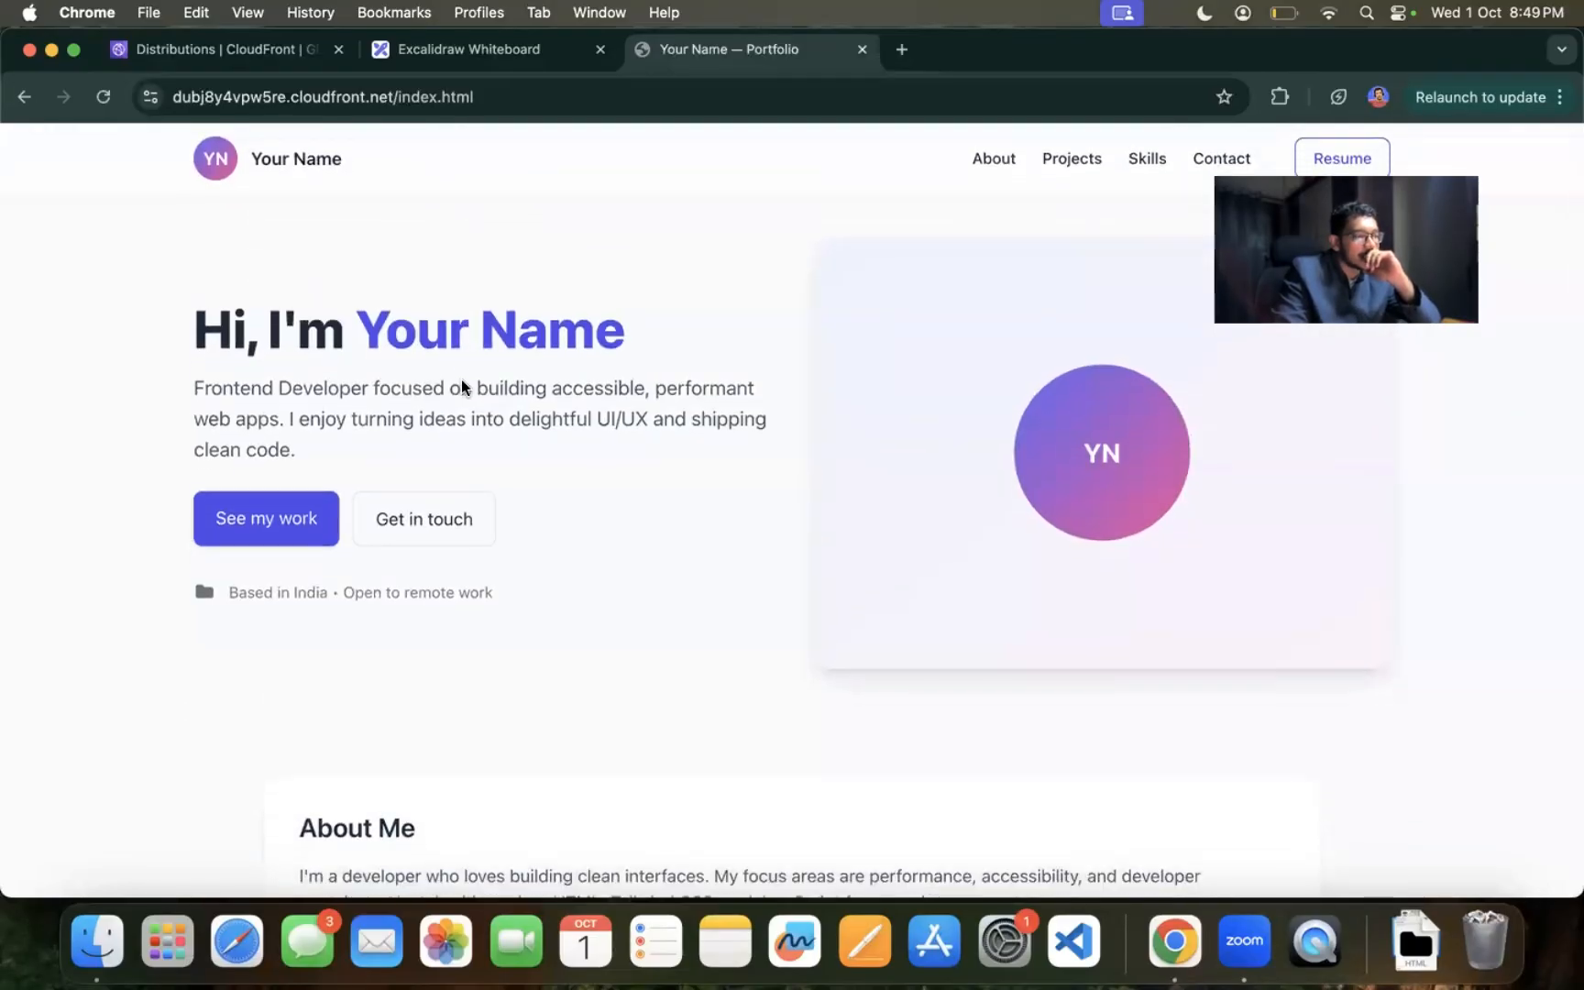
scroll(462, 379, down, 10)
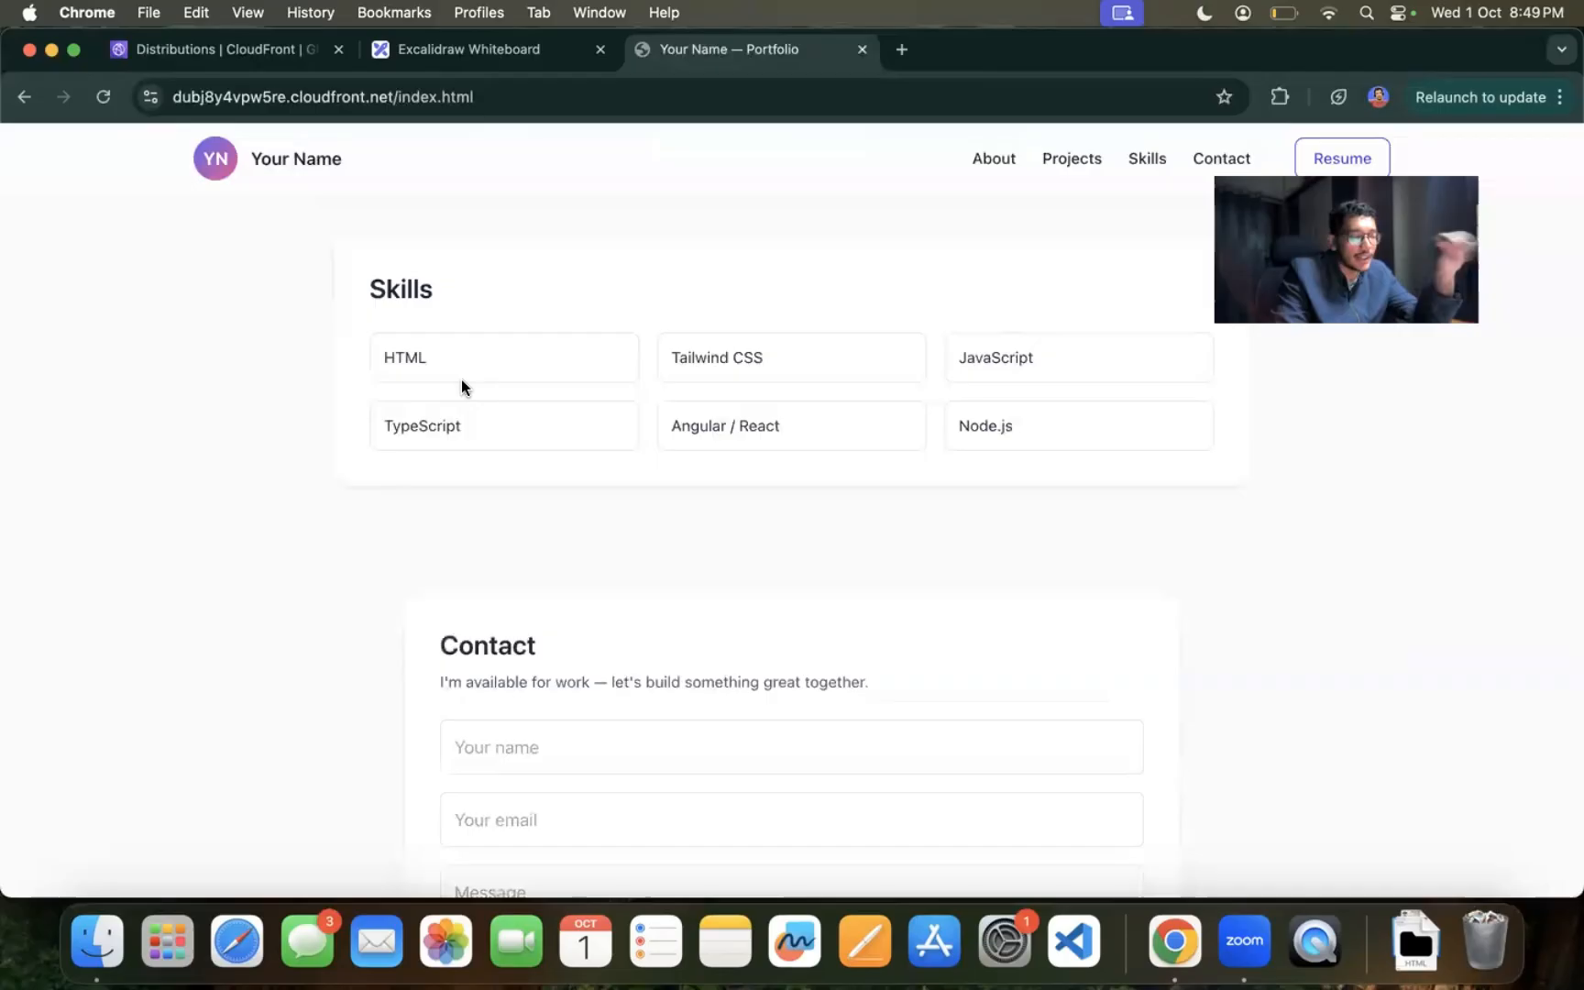
scroll(580, 514, up, 10)
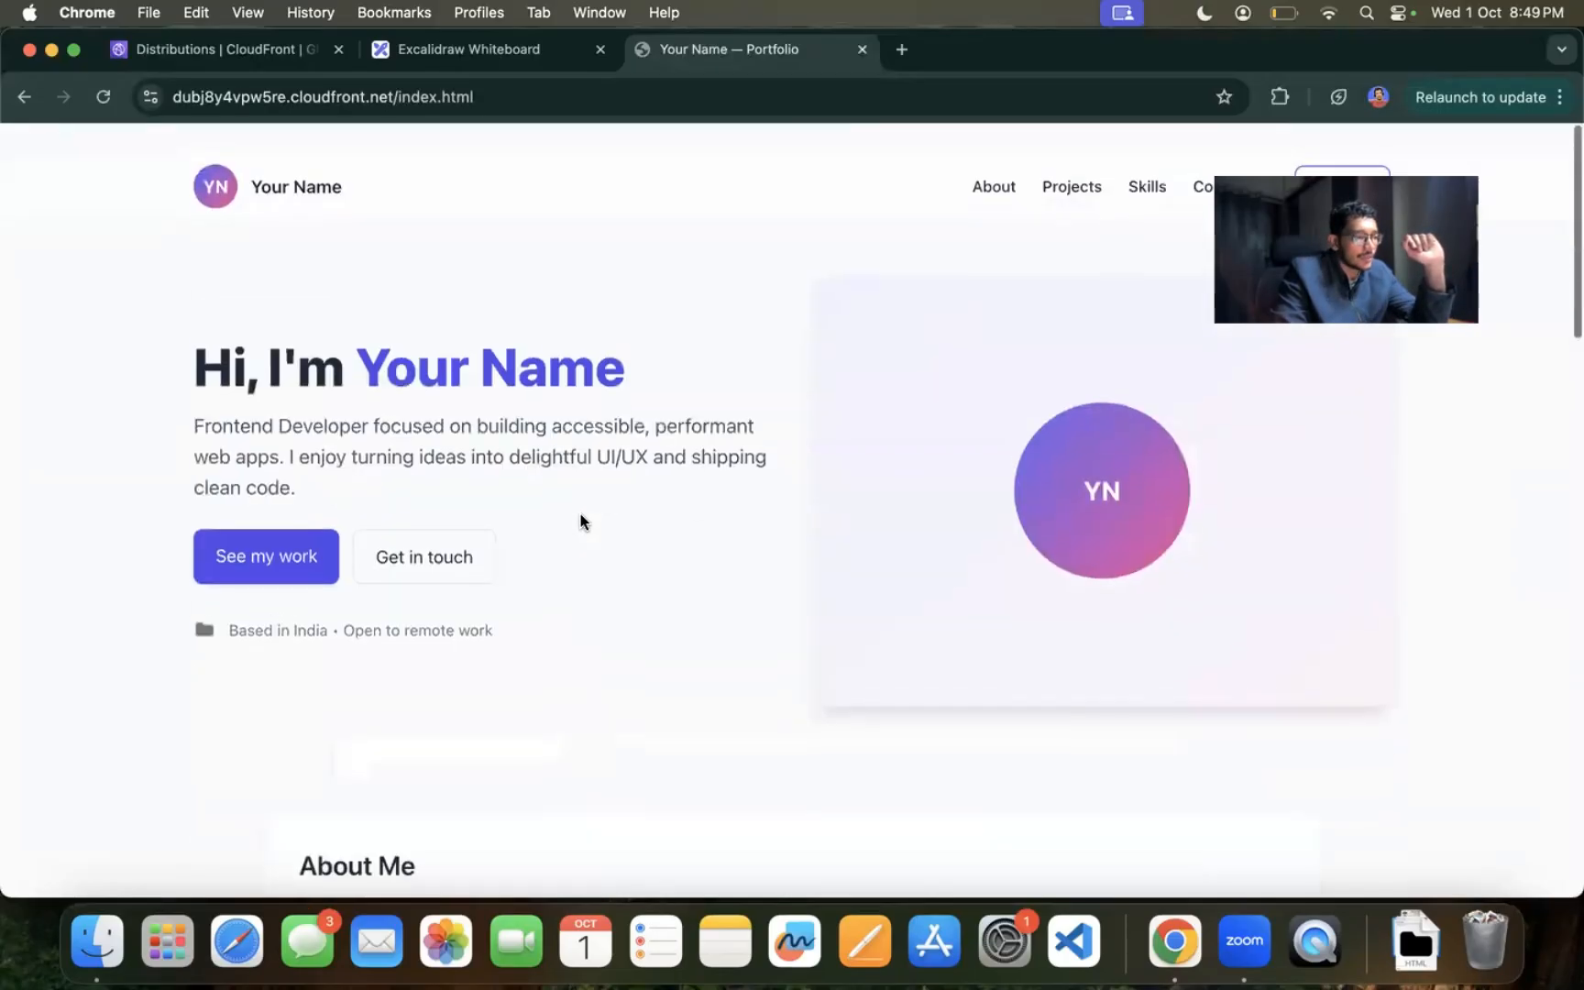
scroll(566, 545, down, 15)
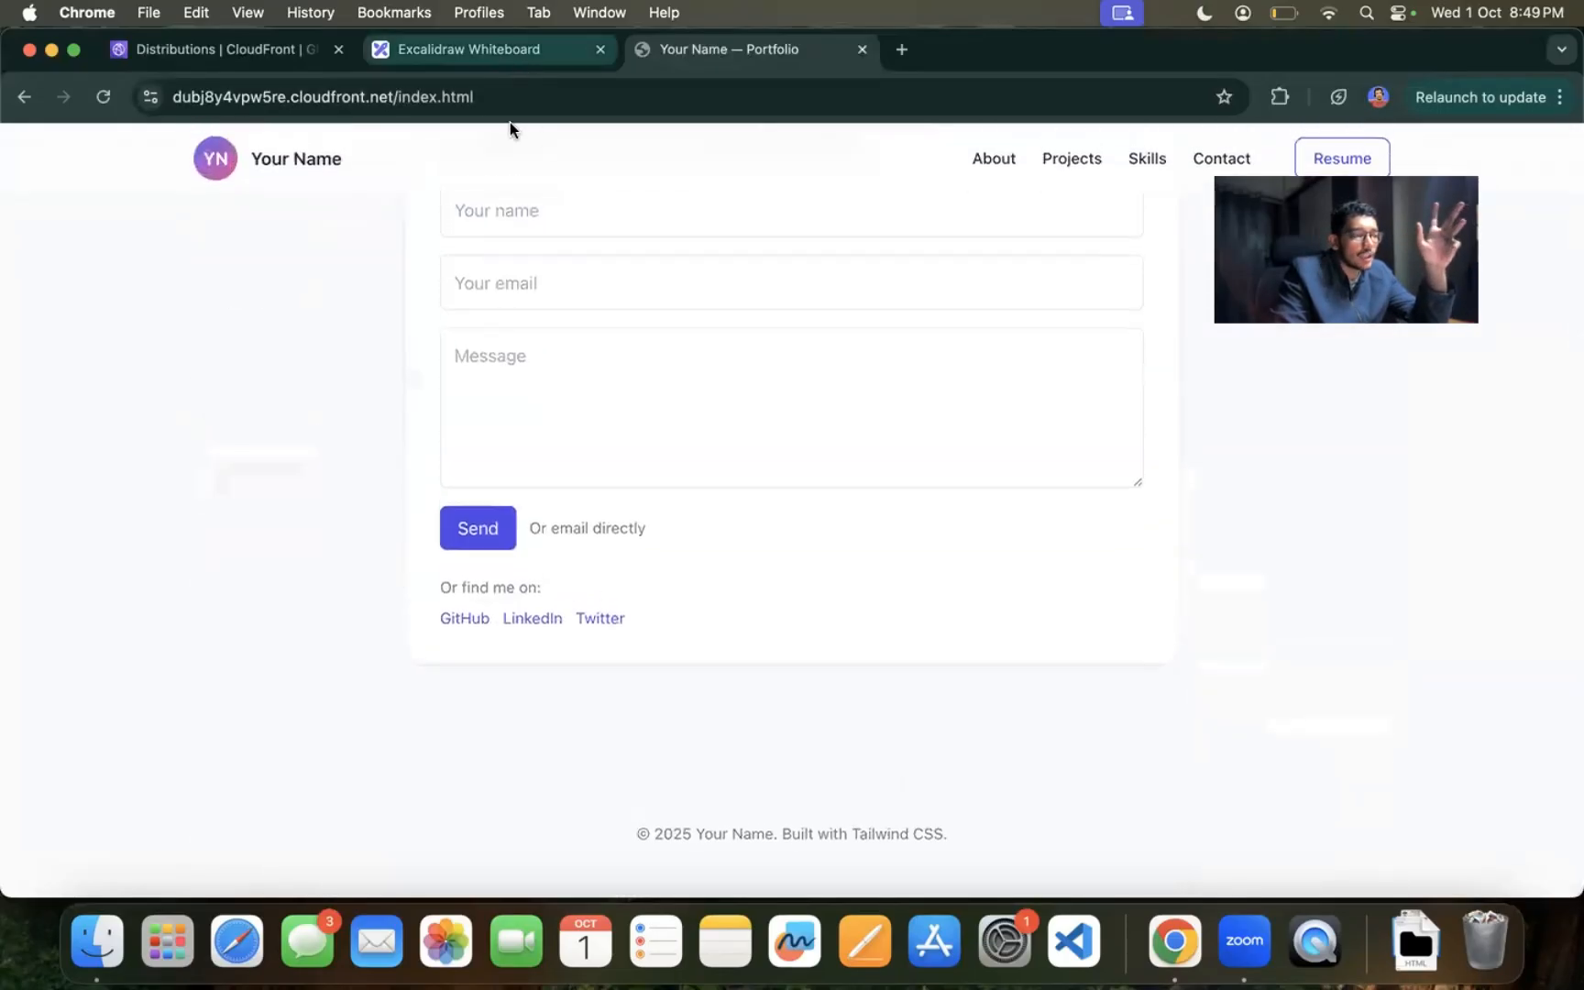
key(super+r)
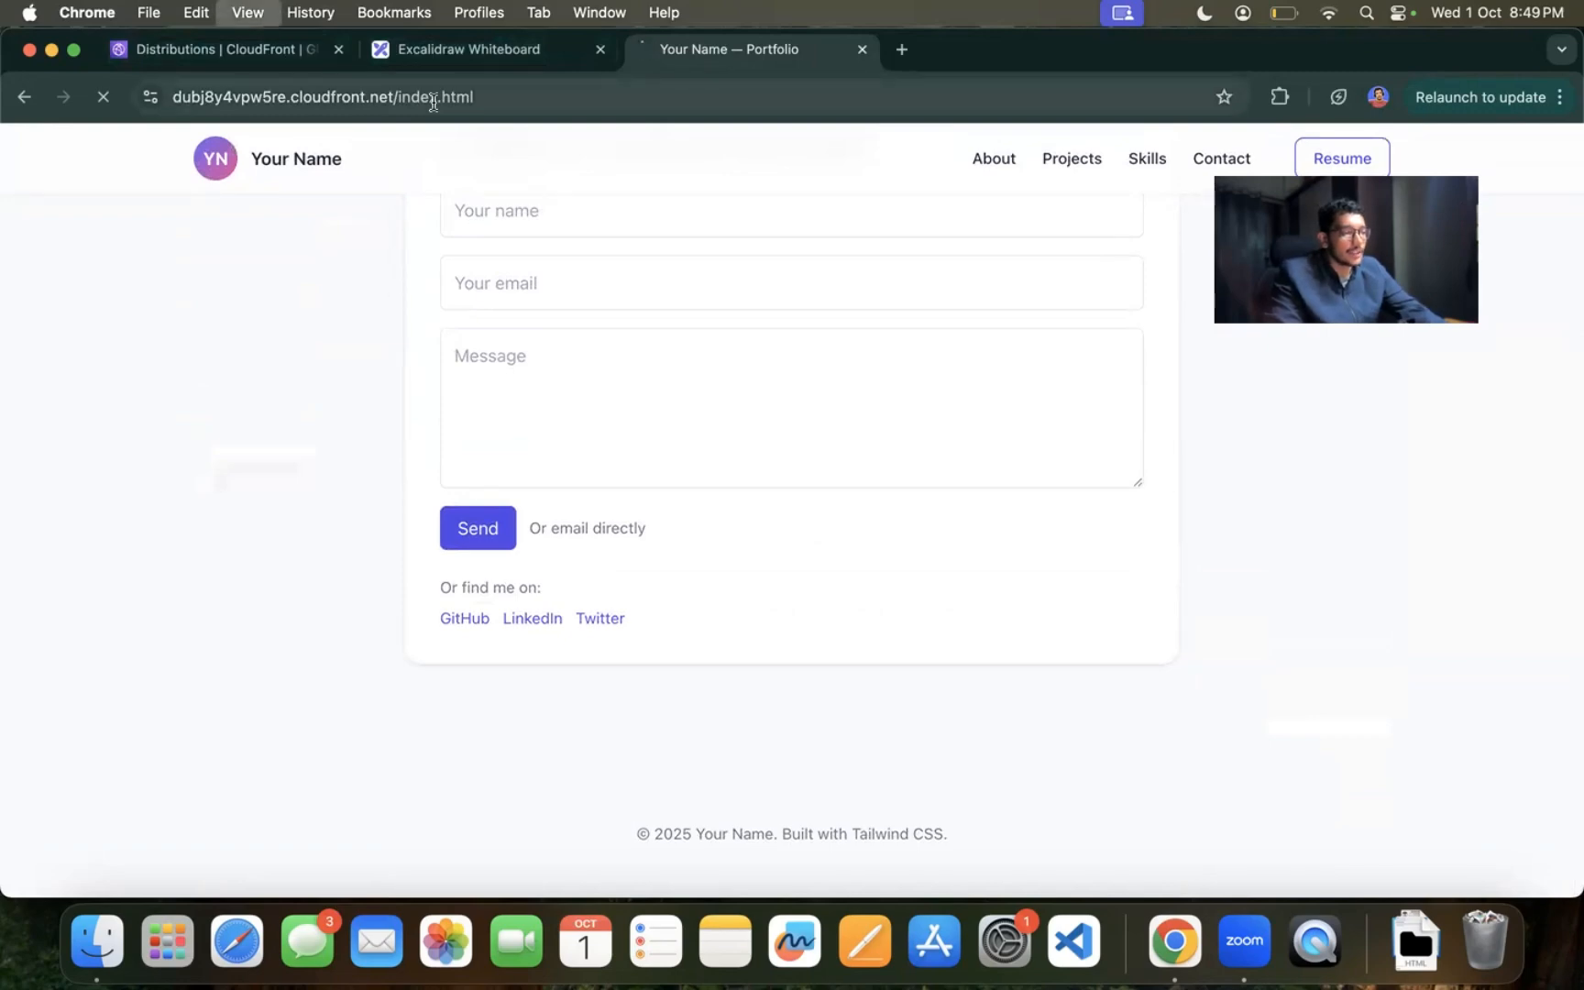
Step: Return to the CloudFront distributions list and refresh it repeatedly to check the portfolio distribution's deployment status
click(279, 53)
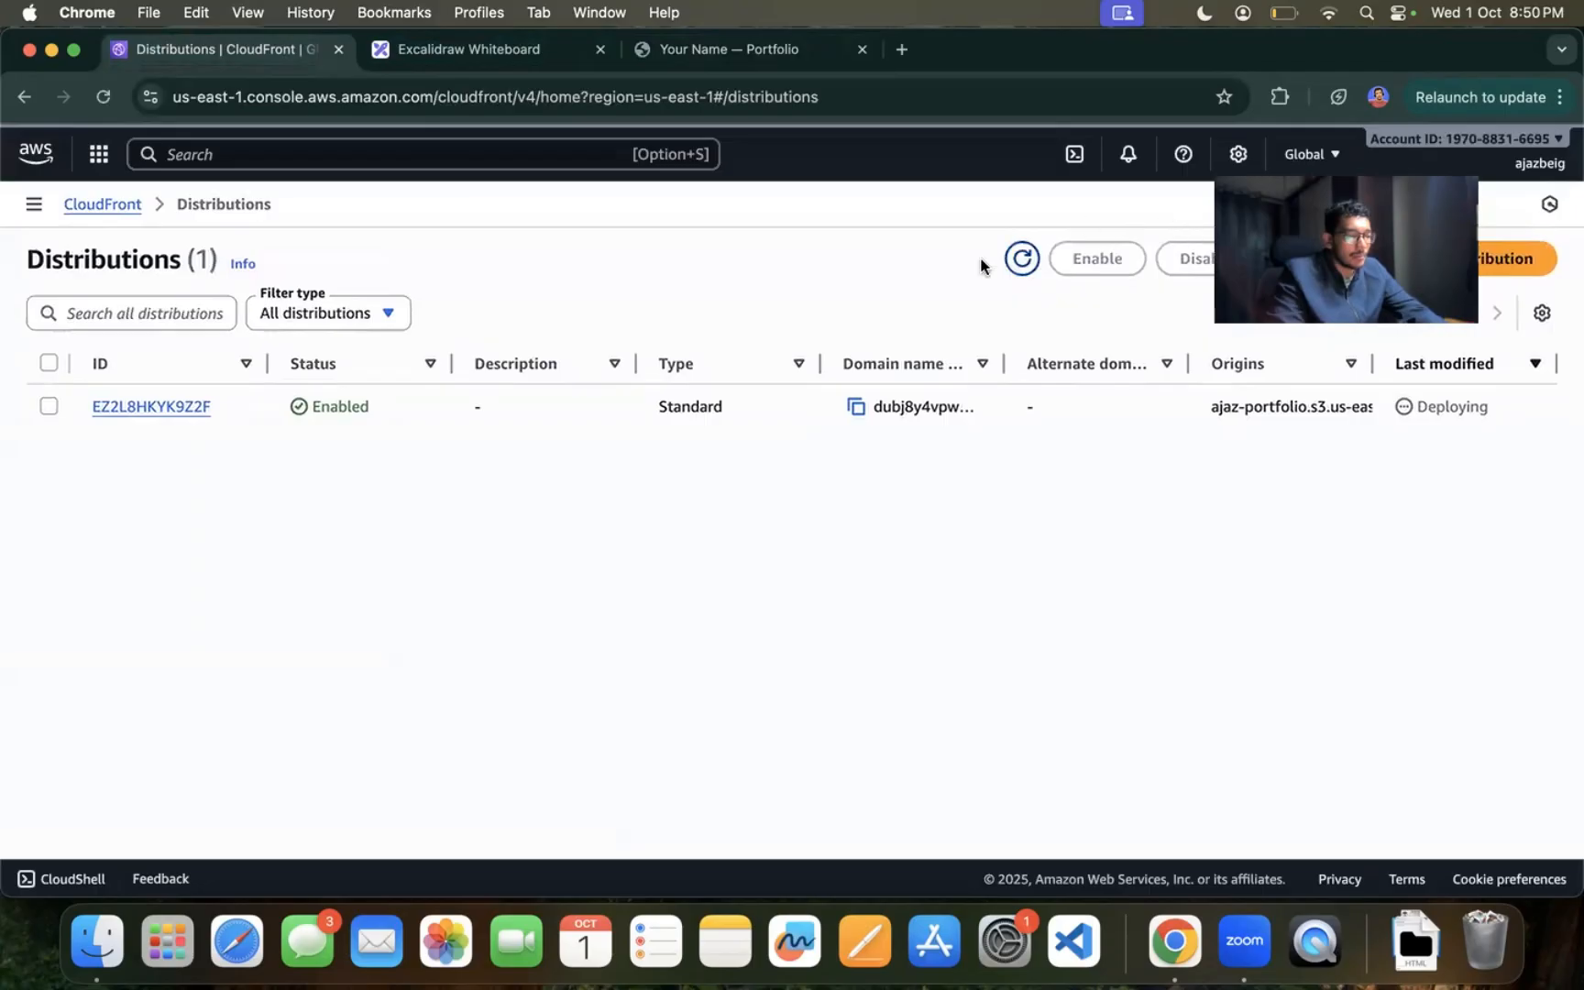
click(1022, 264)
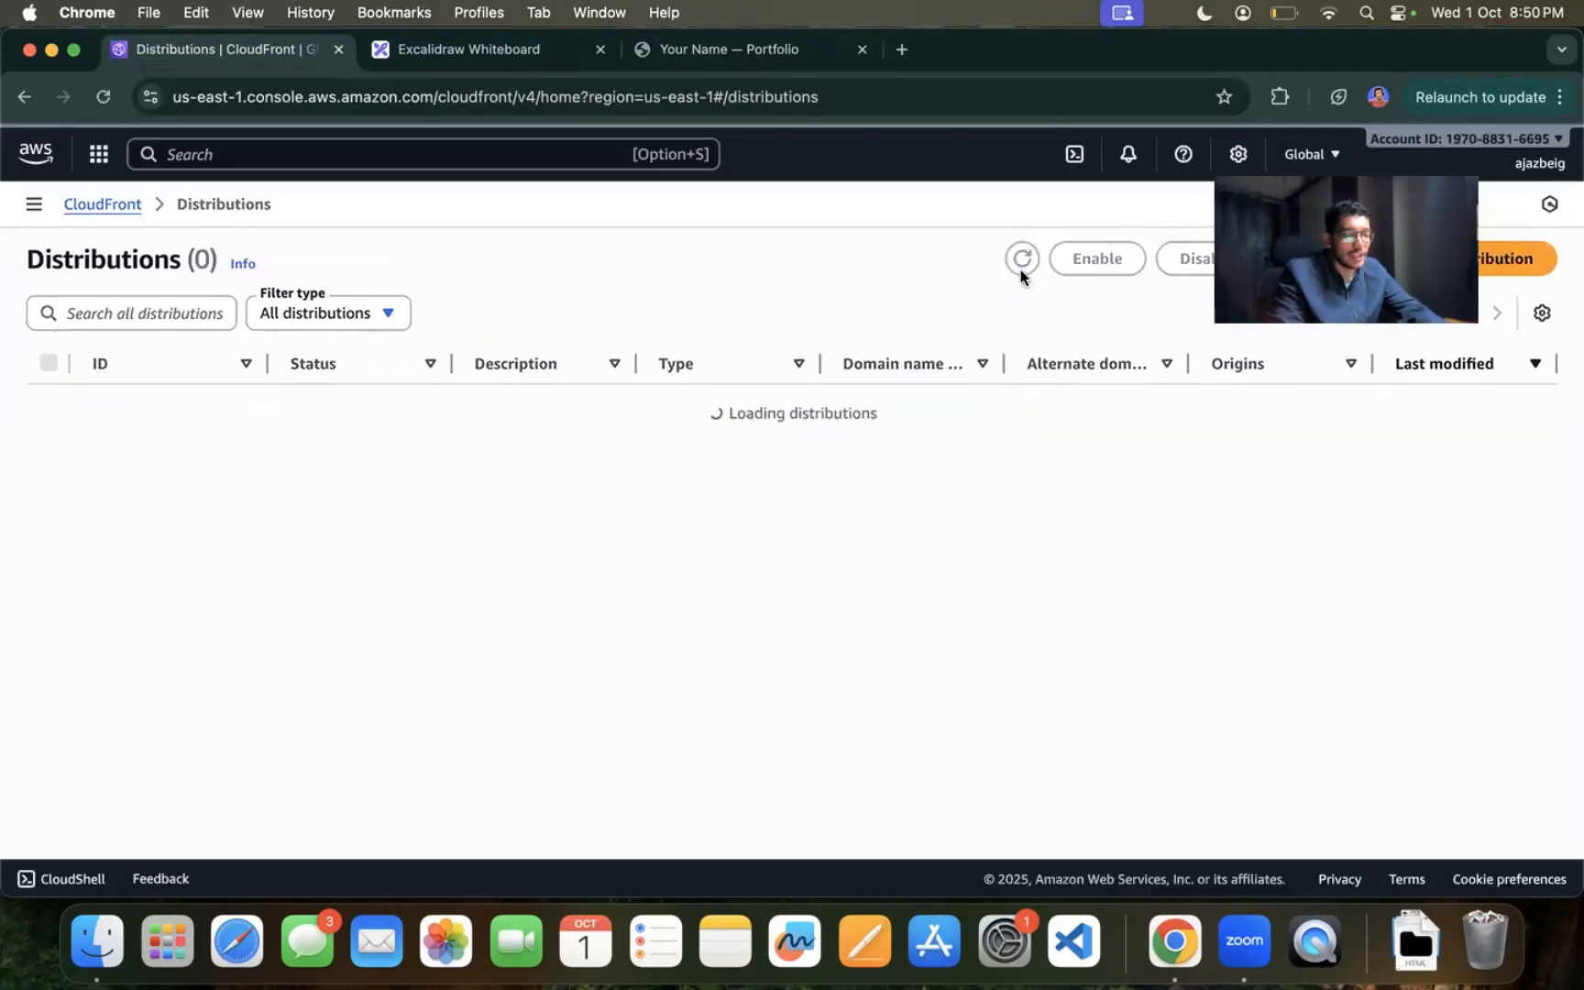
click(1025, 261)
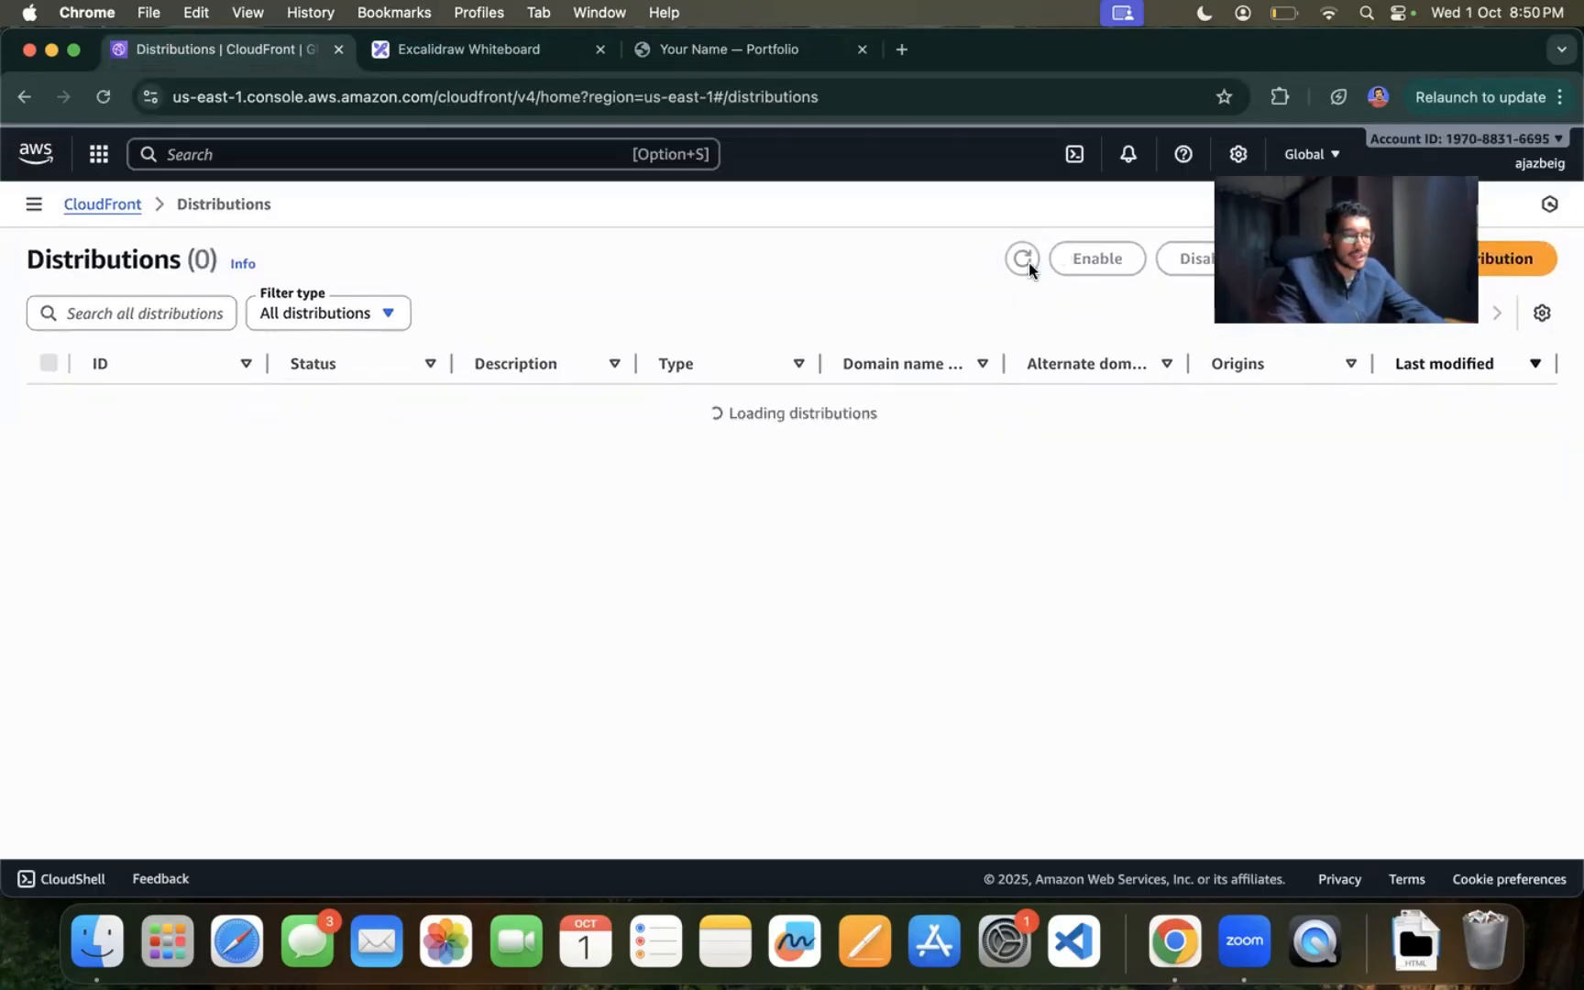
click(1025, 260)
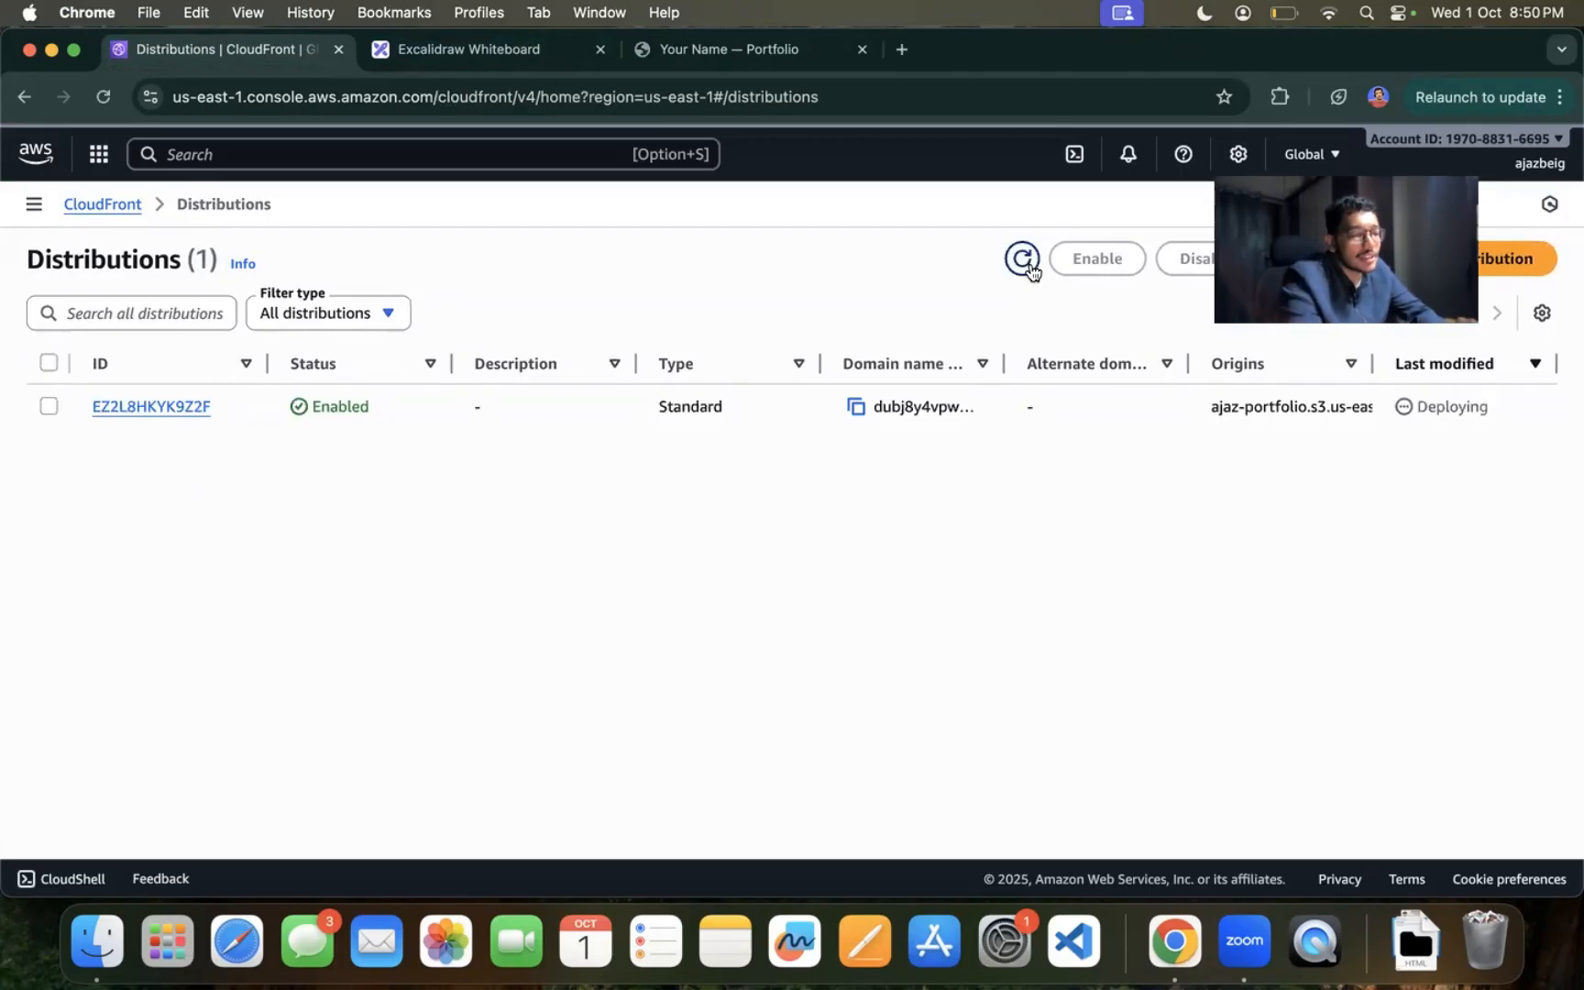
click(1025, 261)
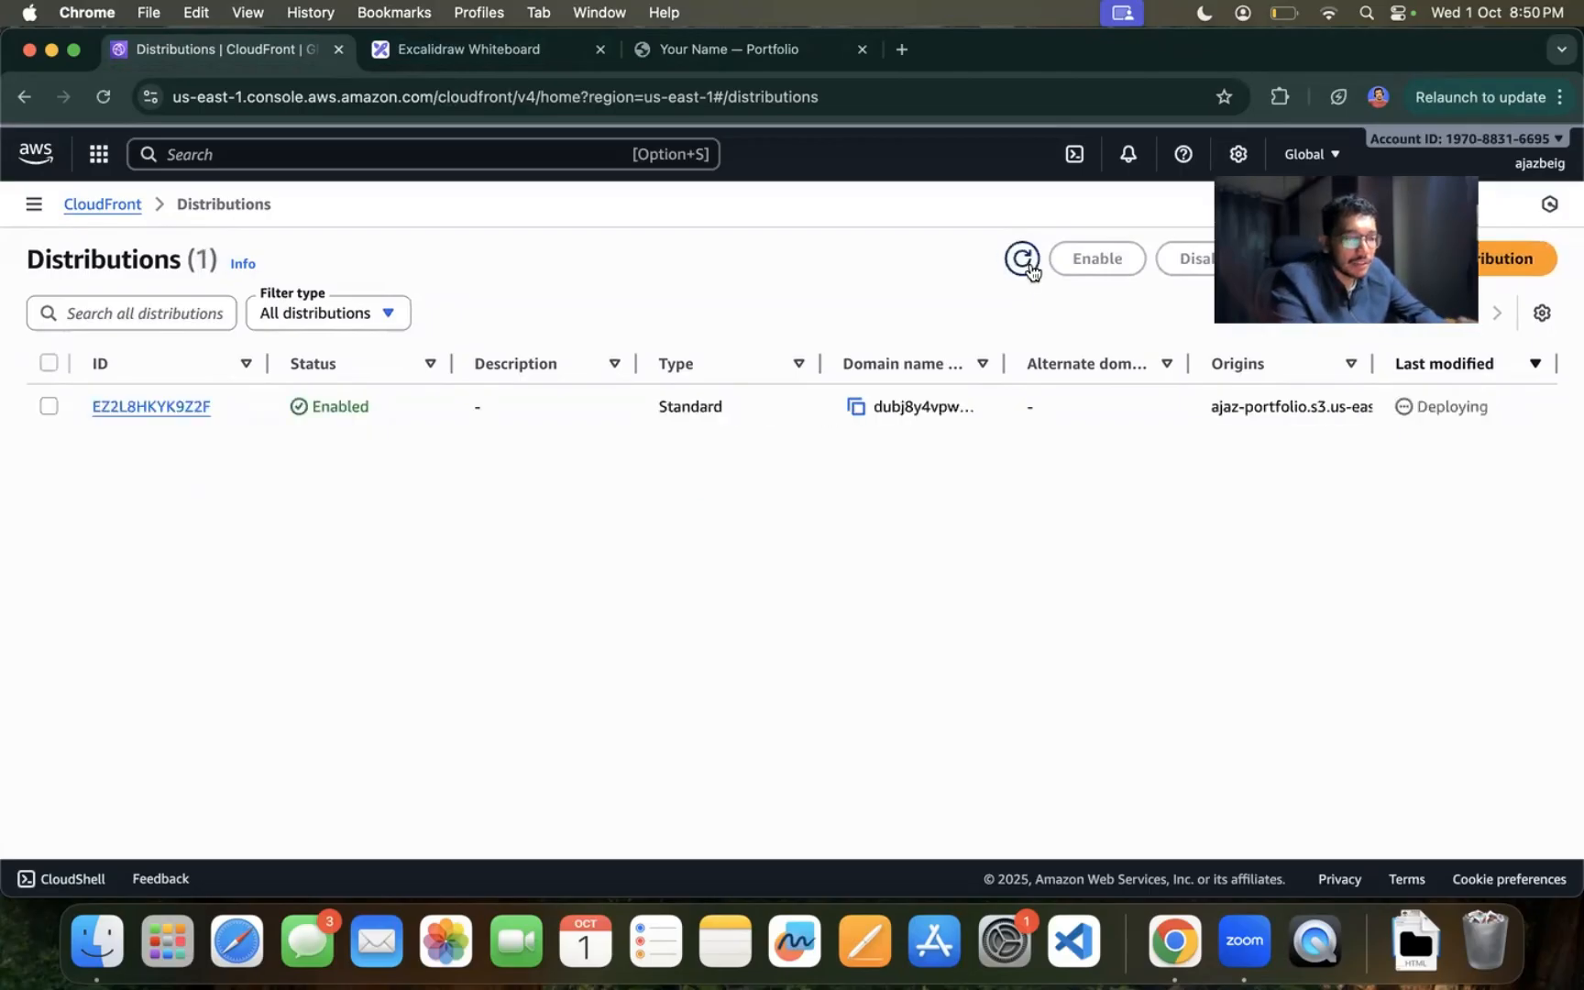
click(1025, 261)
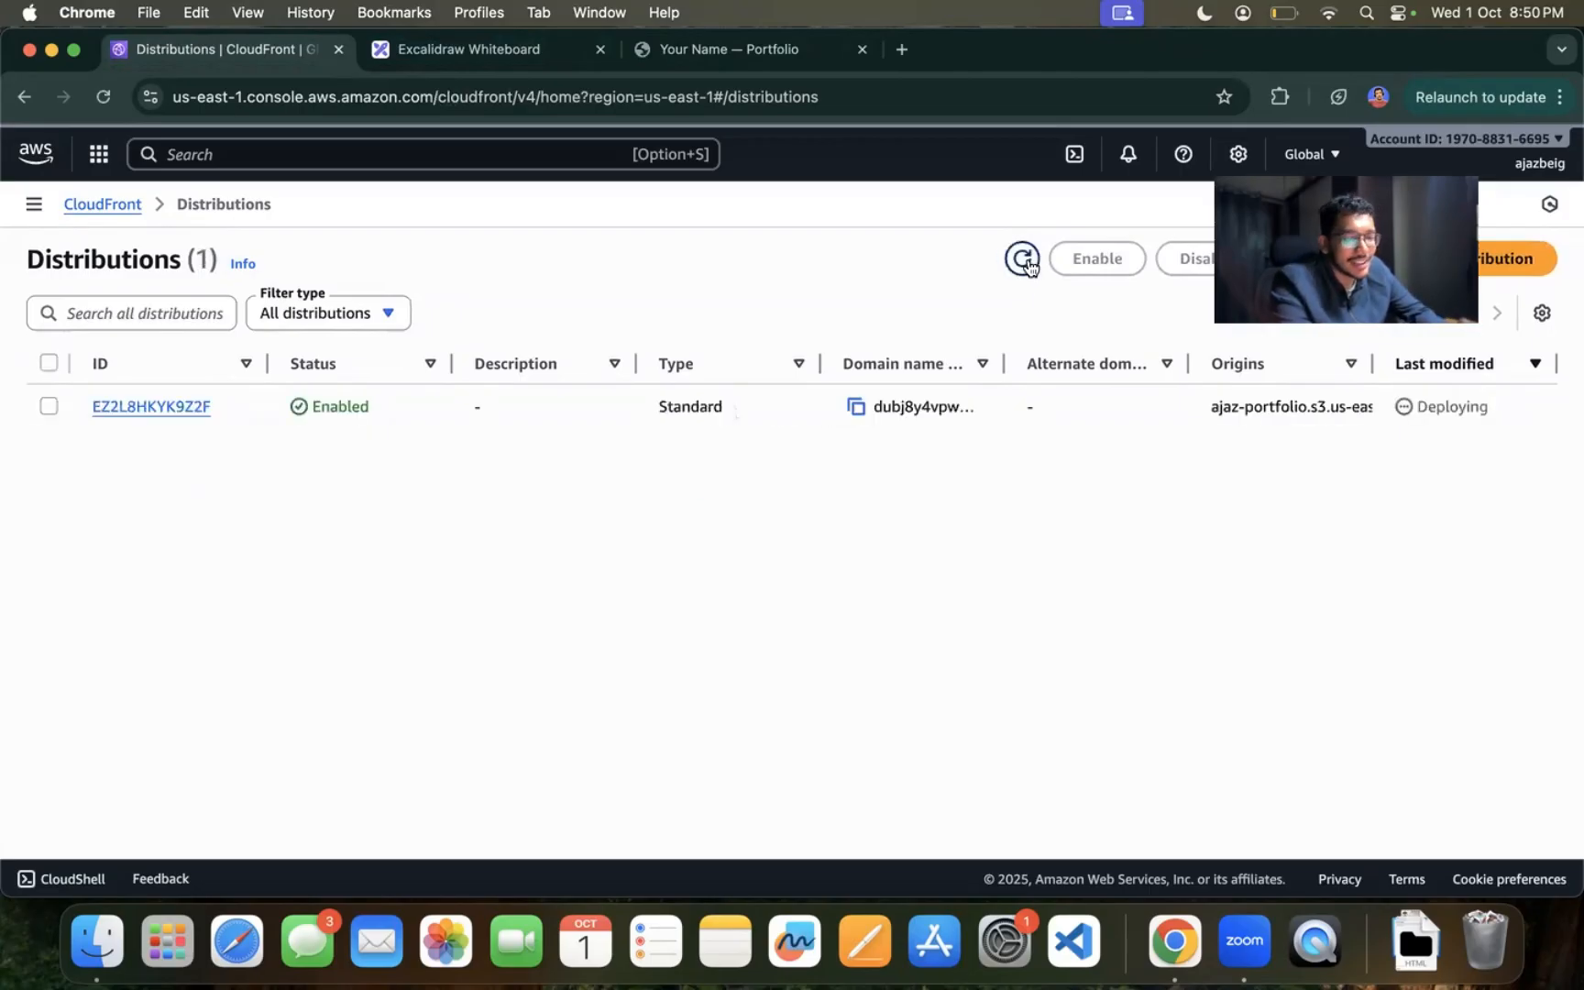
click(1025, 261)
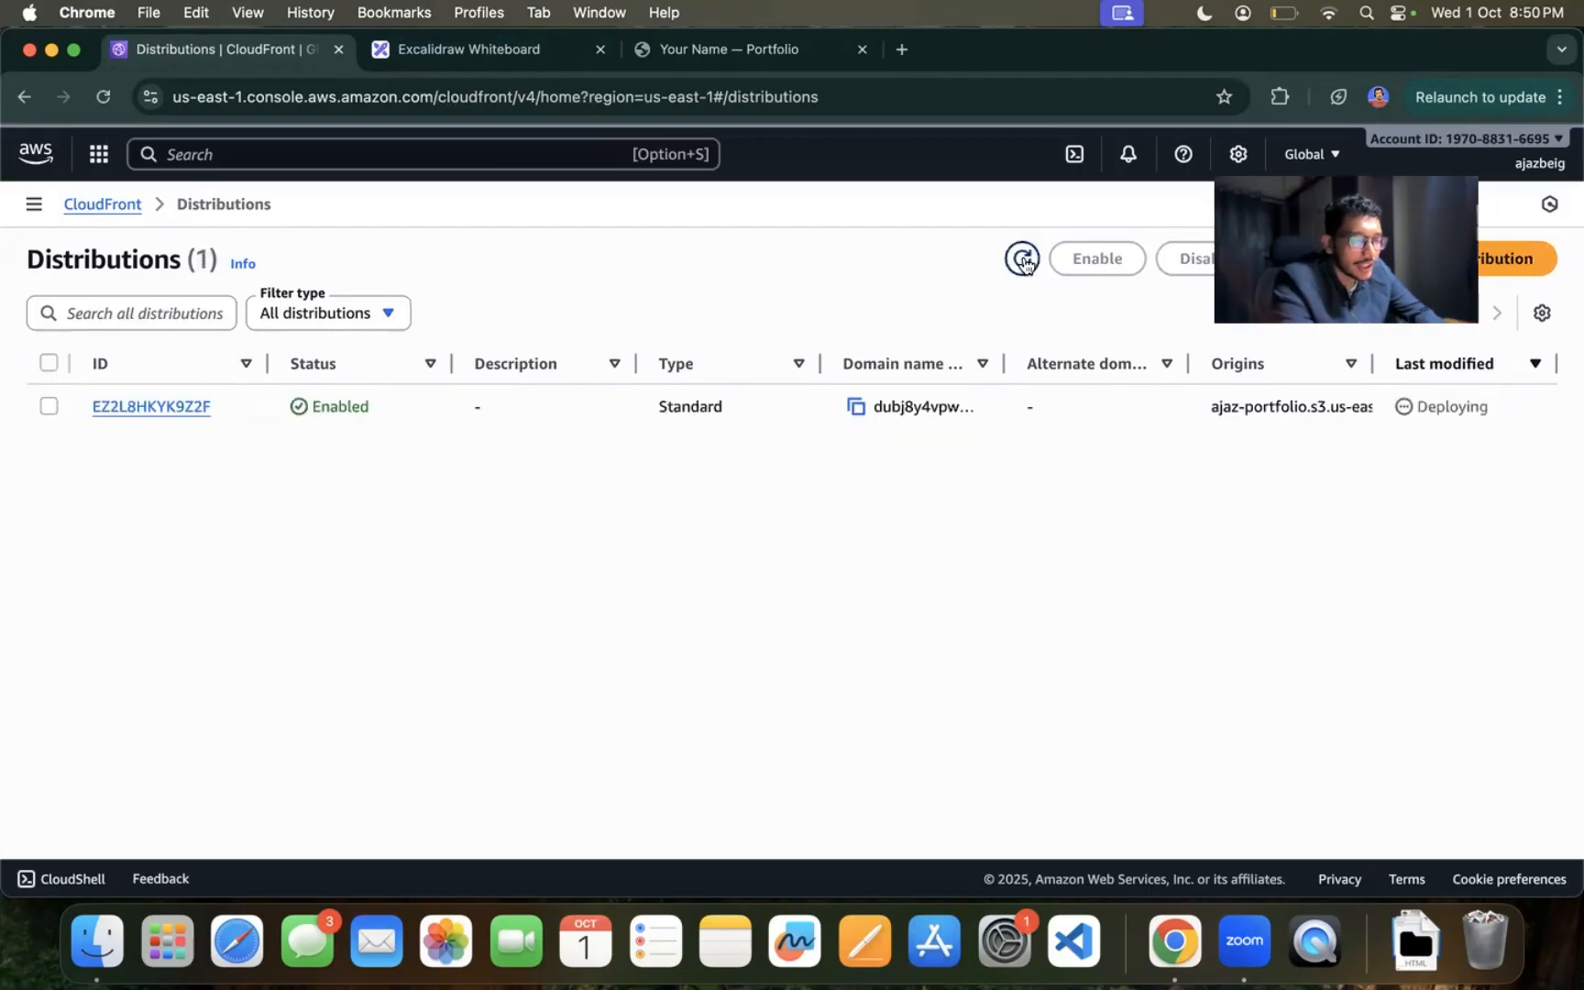
click(1025, 262)
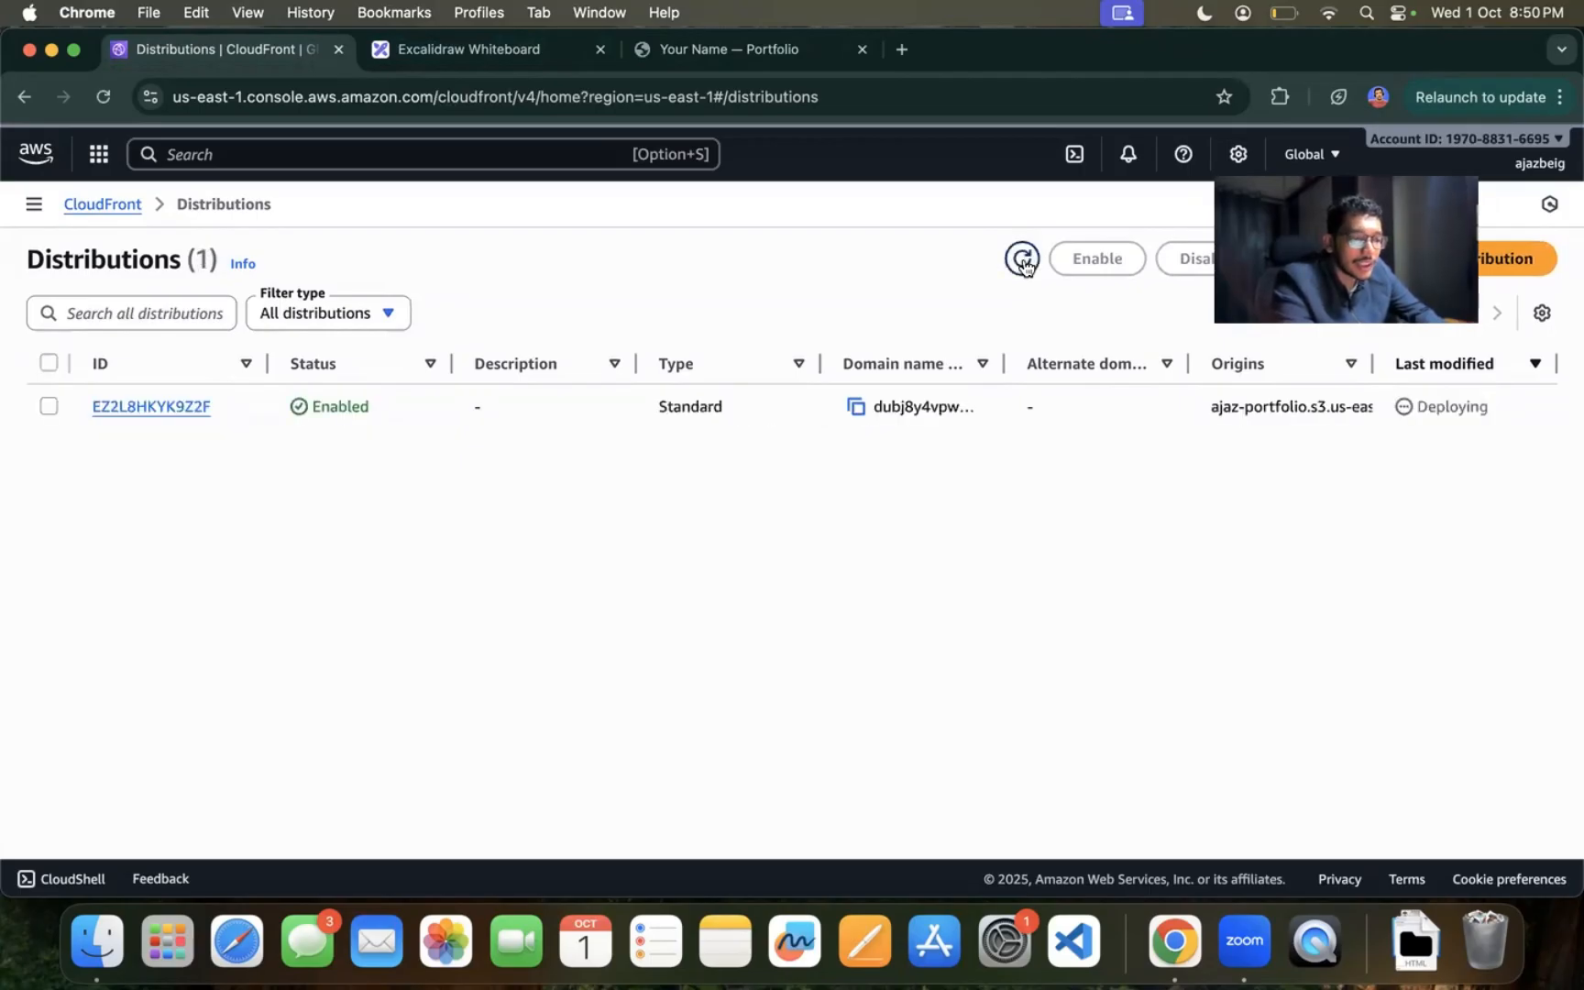
click(1025, 264)
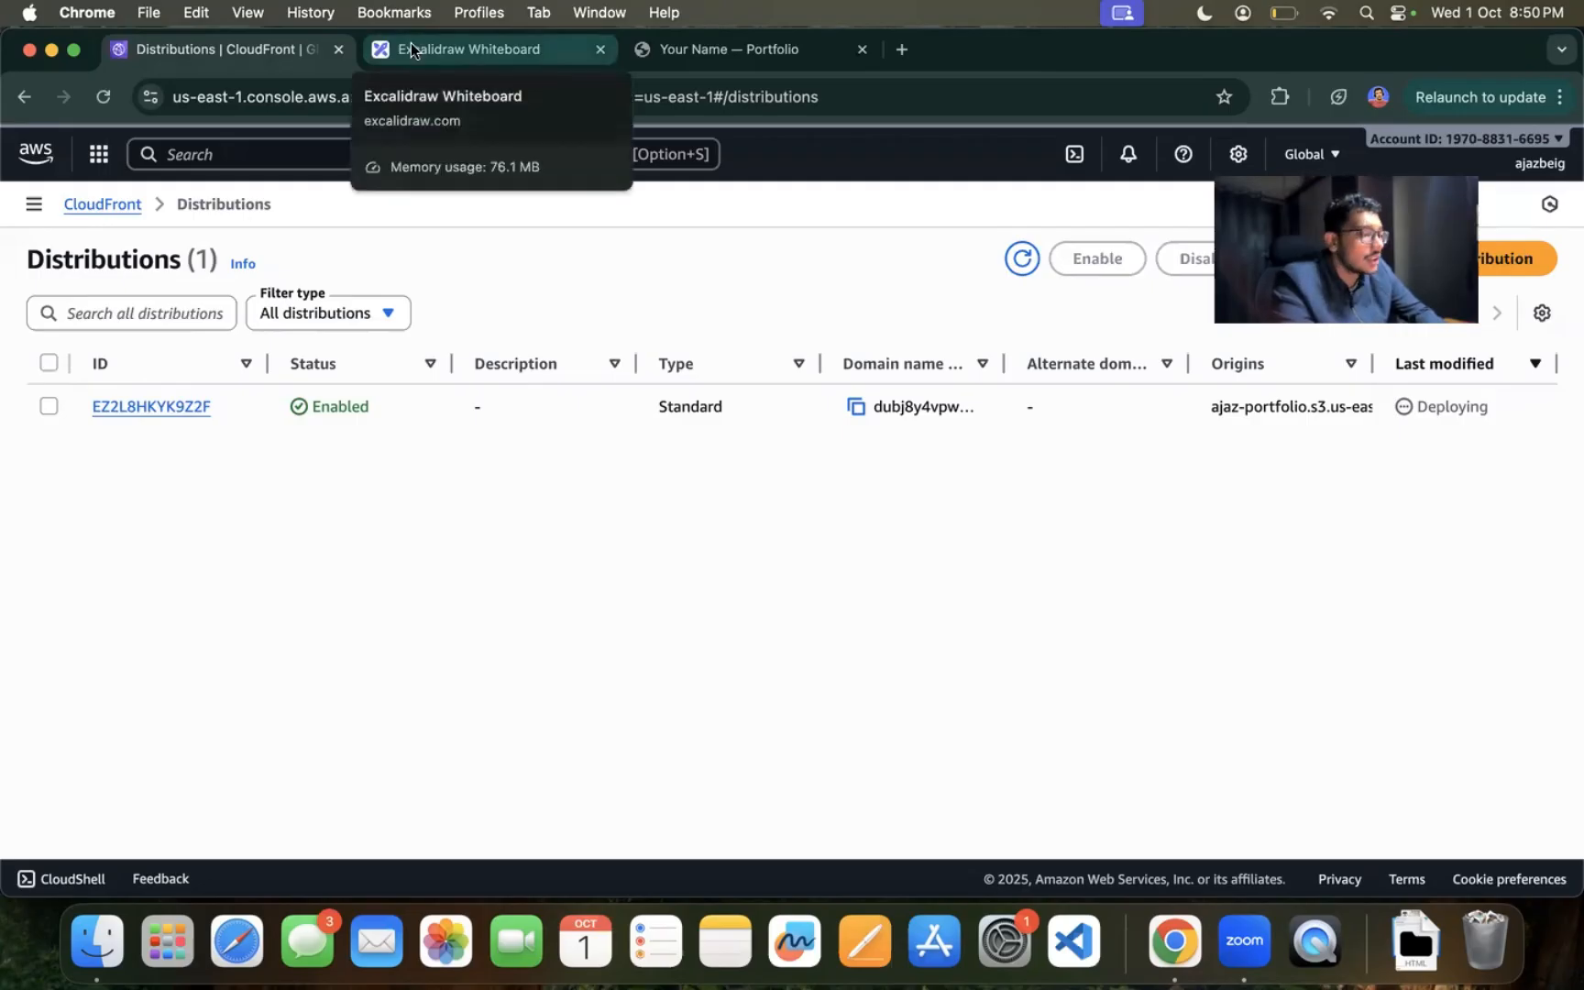
Step: Switch to the S3 service and display the portfolio bucket's policy under its permissions
click(174, 154)
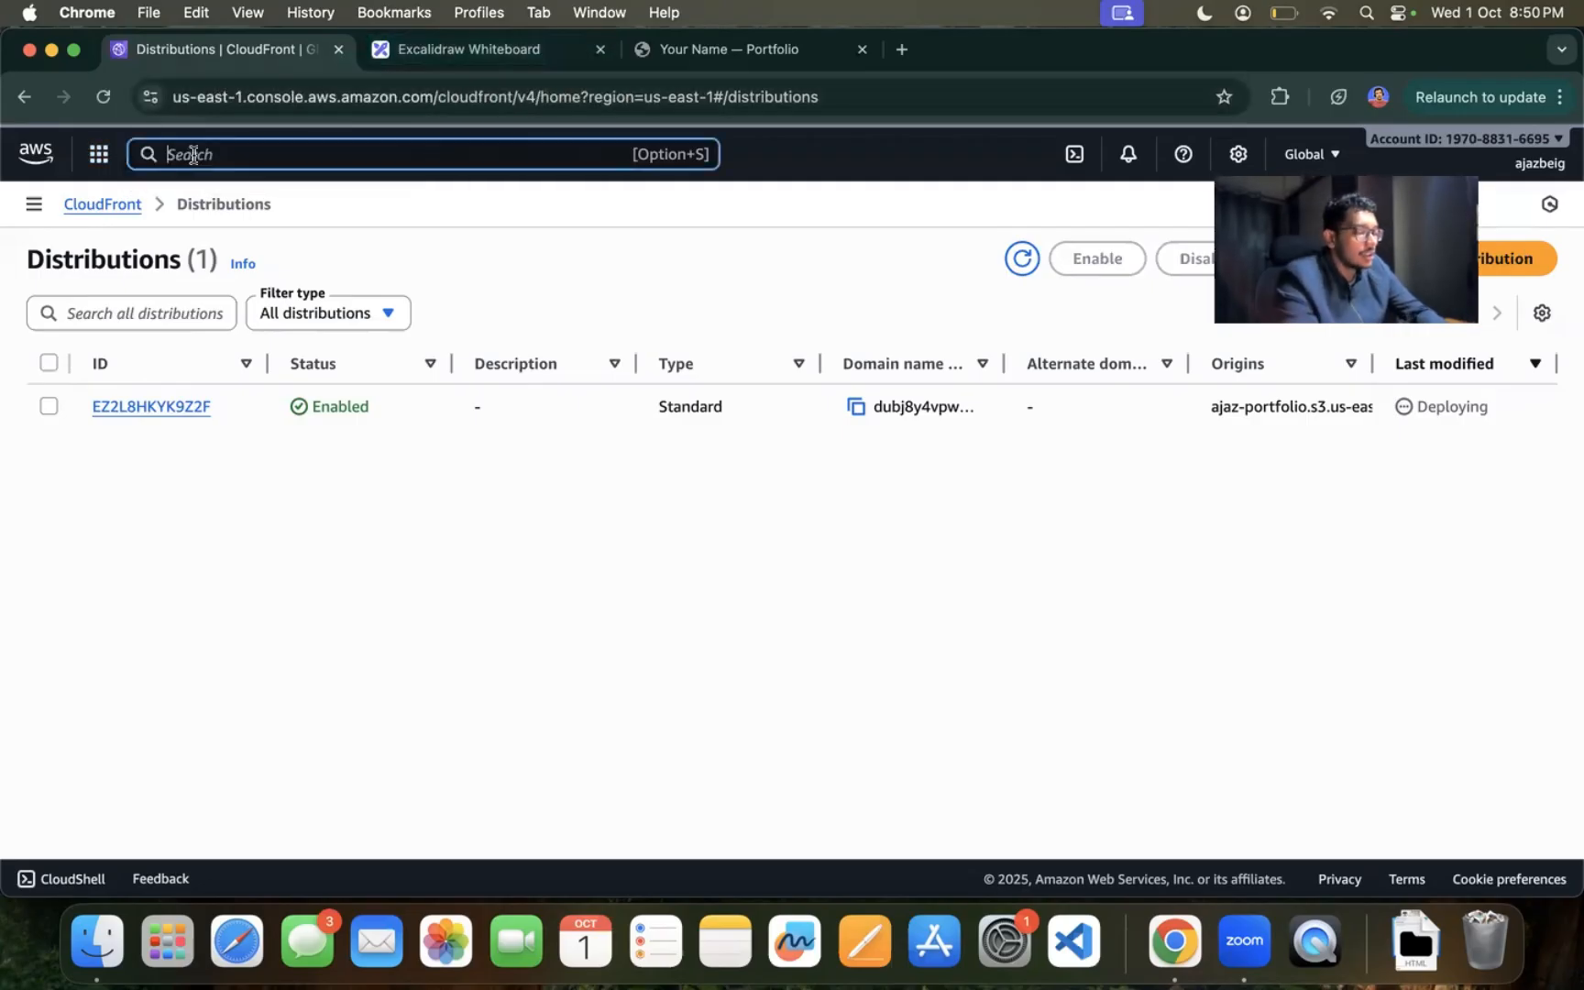
text(s3)
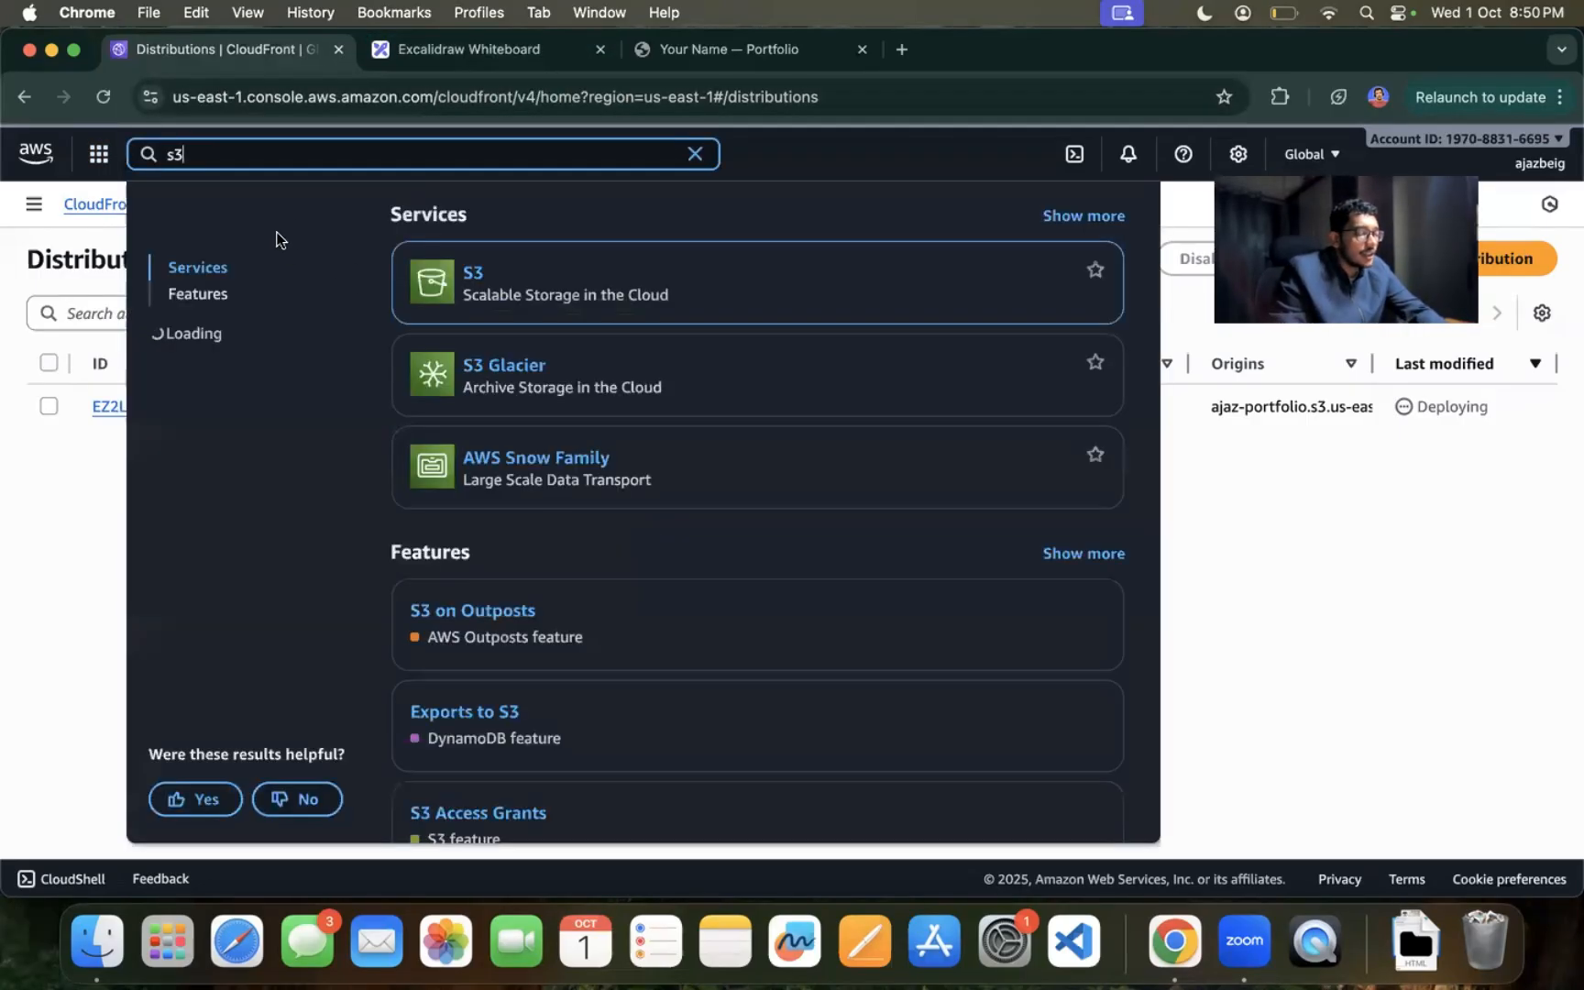
click(474, 279)
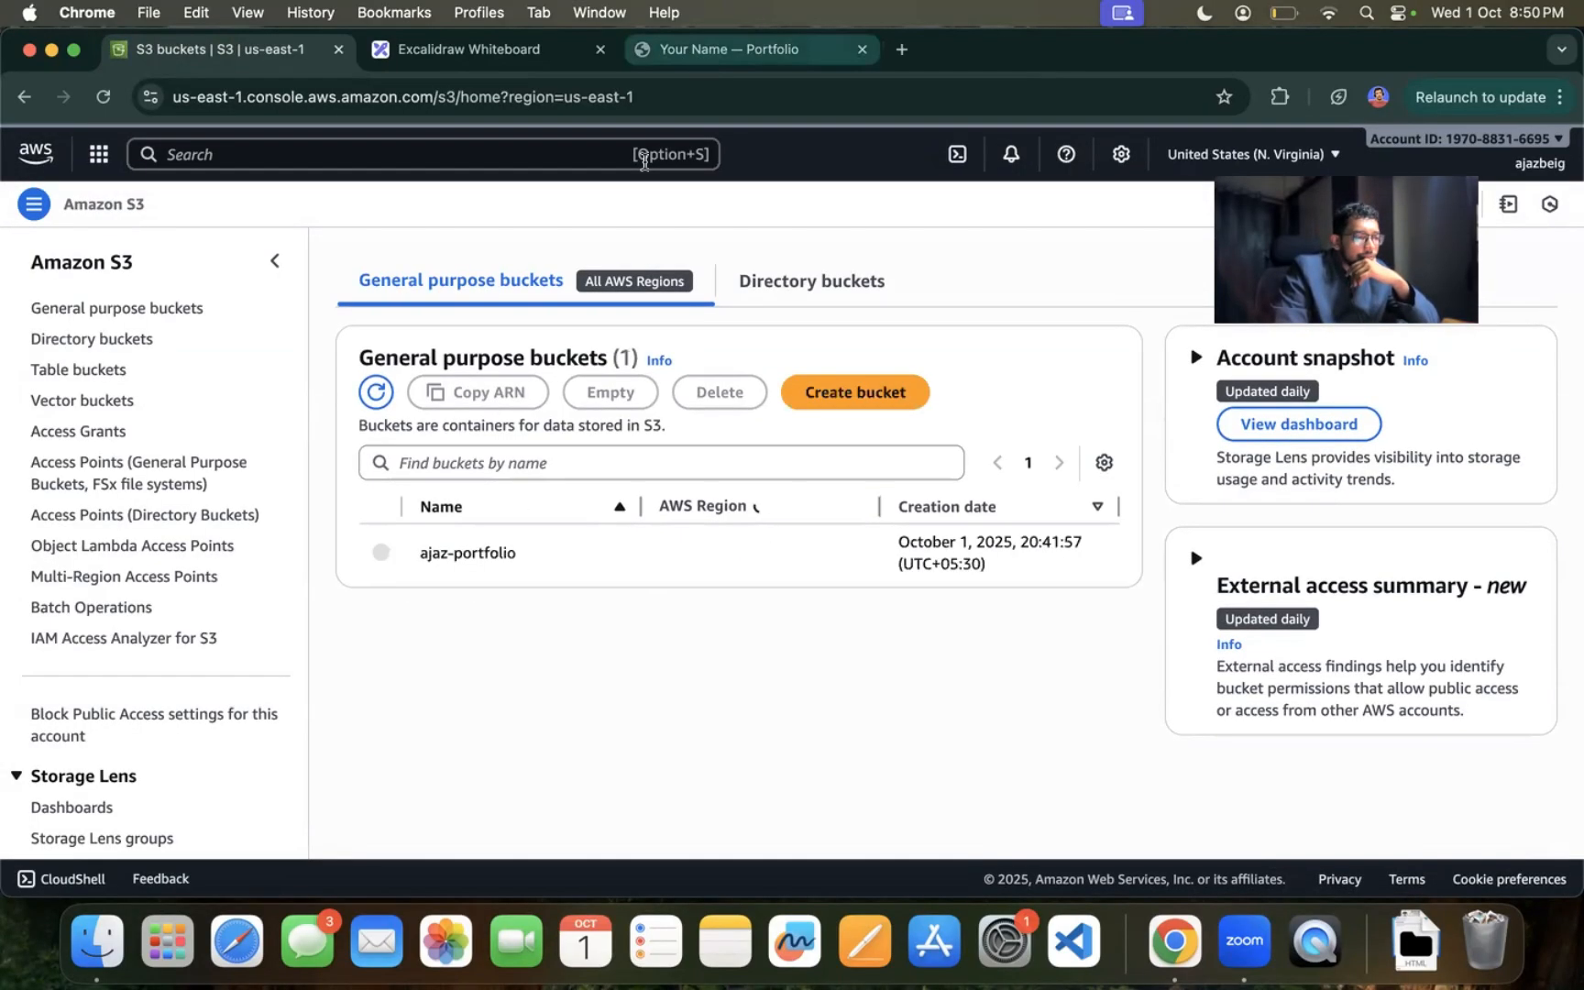
click(460, 553)
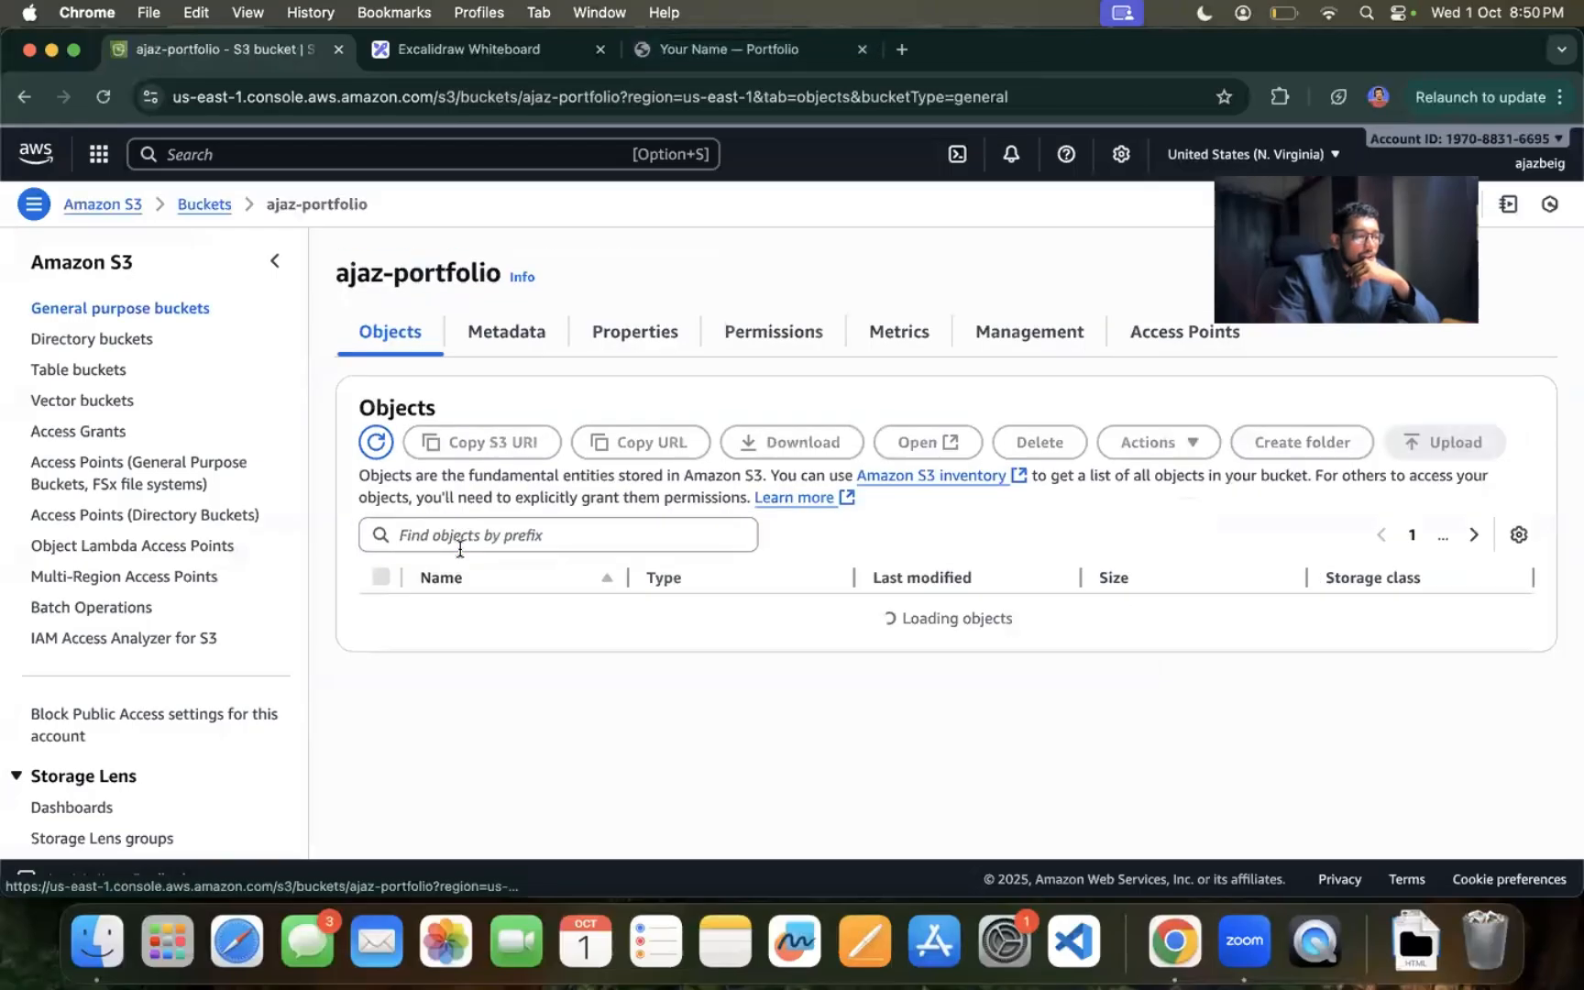
click(784, 332)
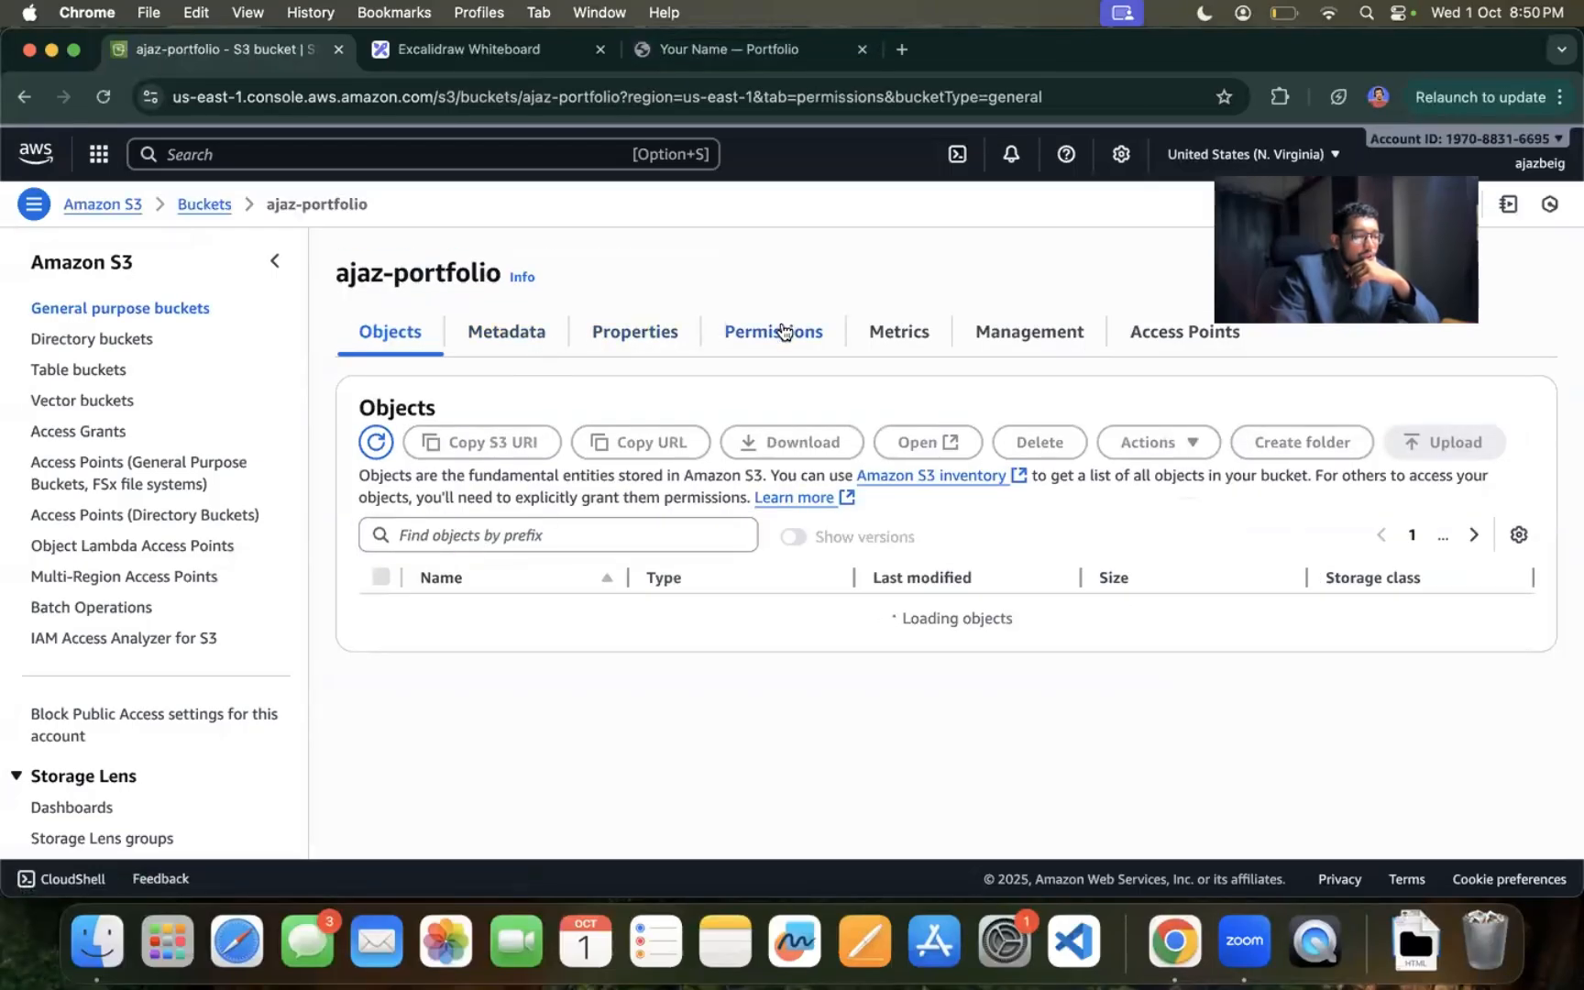
scroll(805, 629, down, 10)
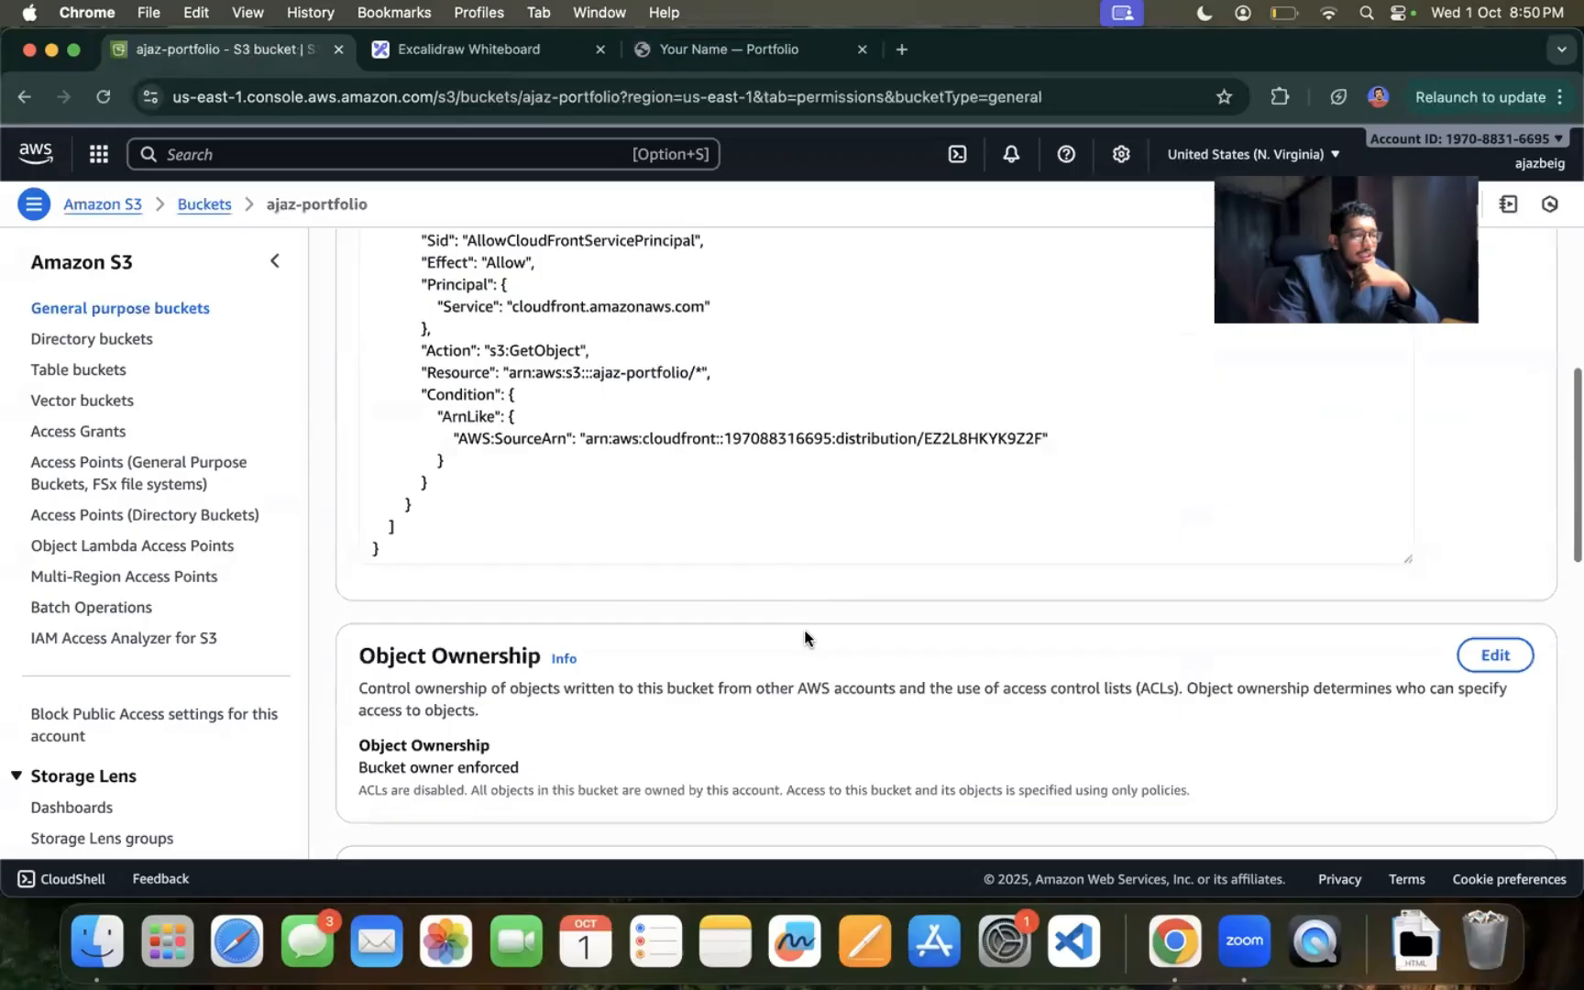
scroll(805, 629, up, 5)
scroll(804, 632, down, 2)
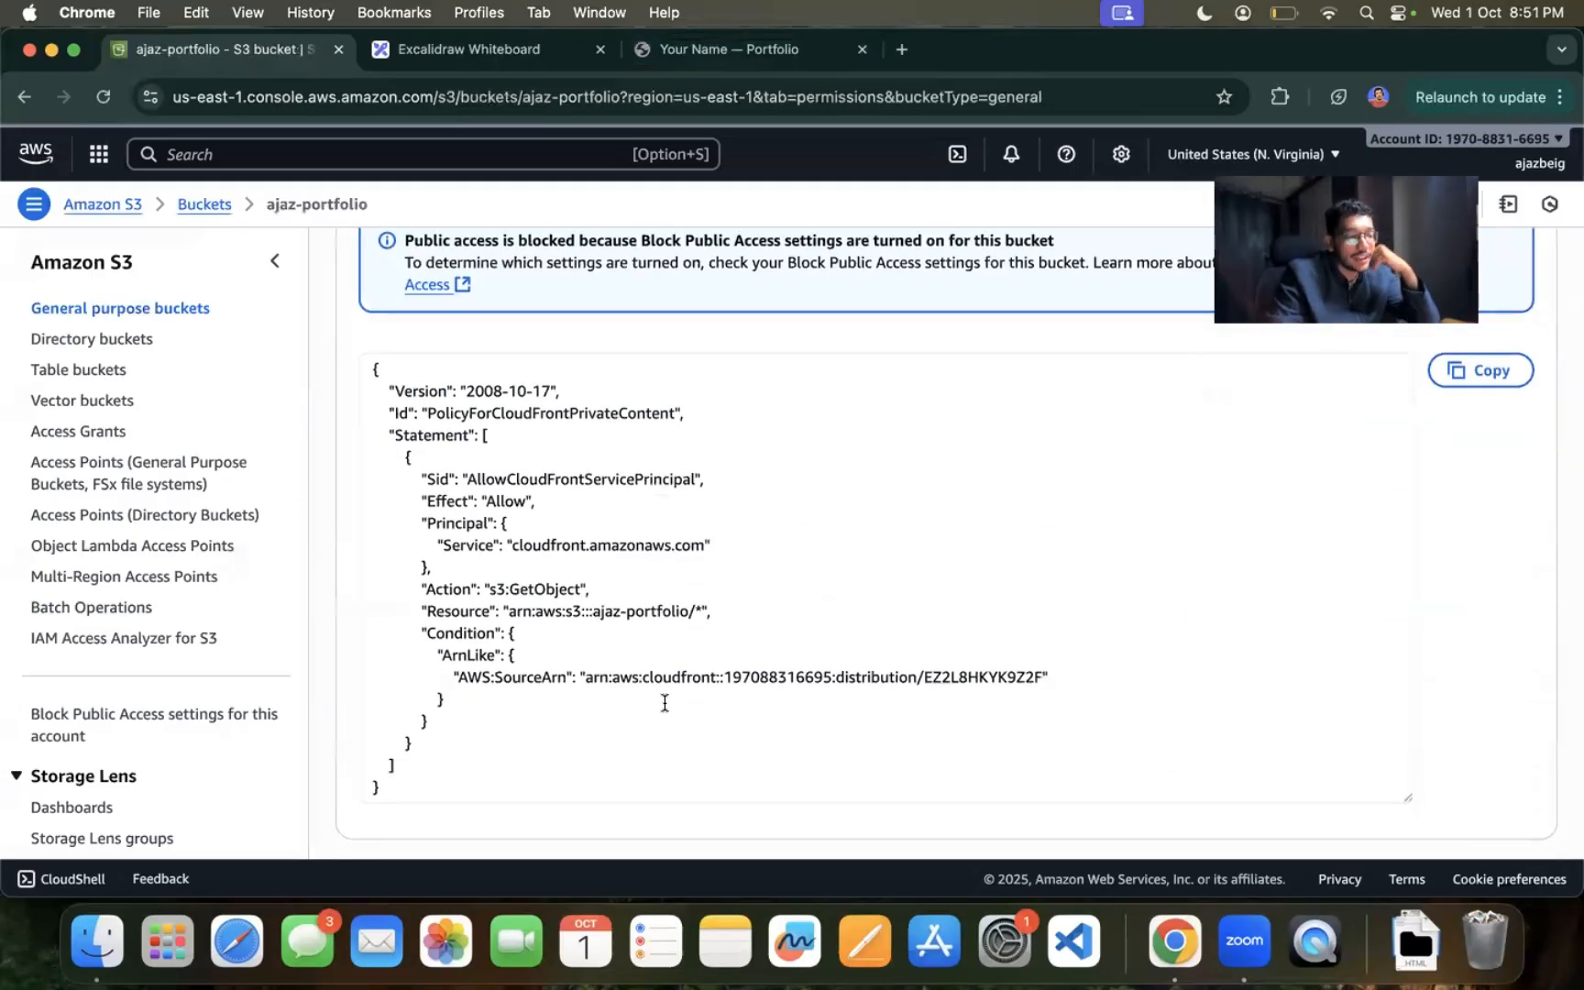
Step: Examine the bucket policy's statement ID and the CloudFront service principal it allows
click(621, 761)
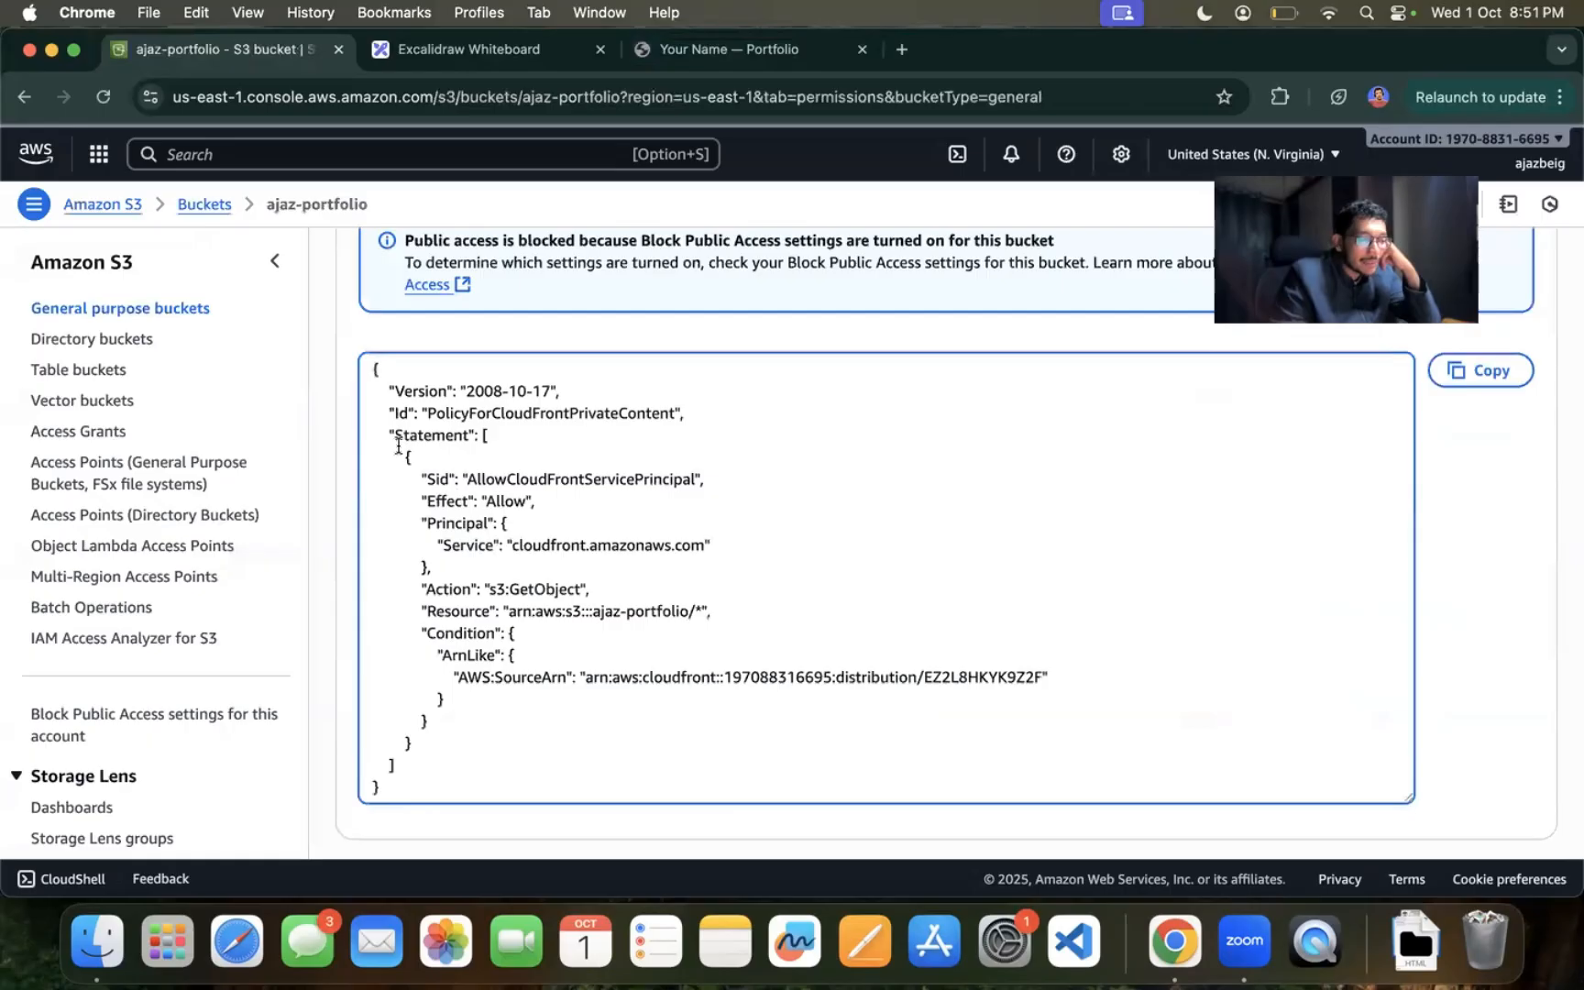
double_click(503, 482)
click(638, 518)
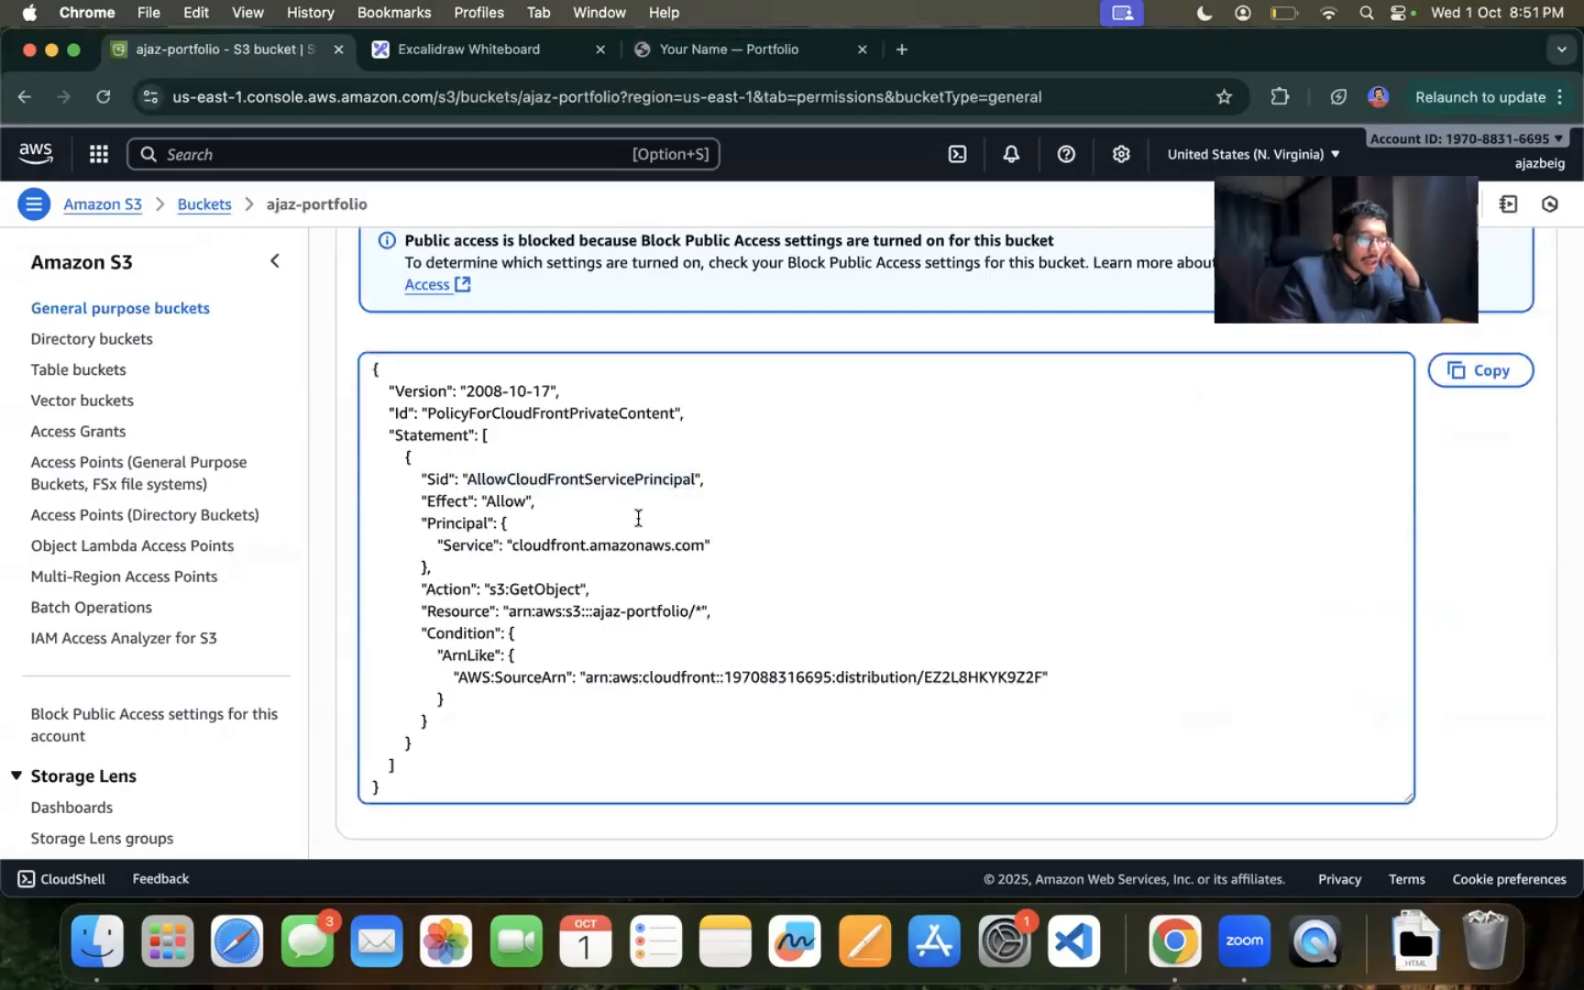
triple_click(587, 554)
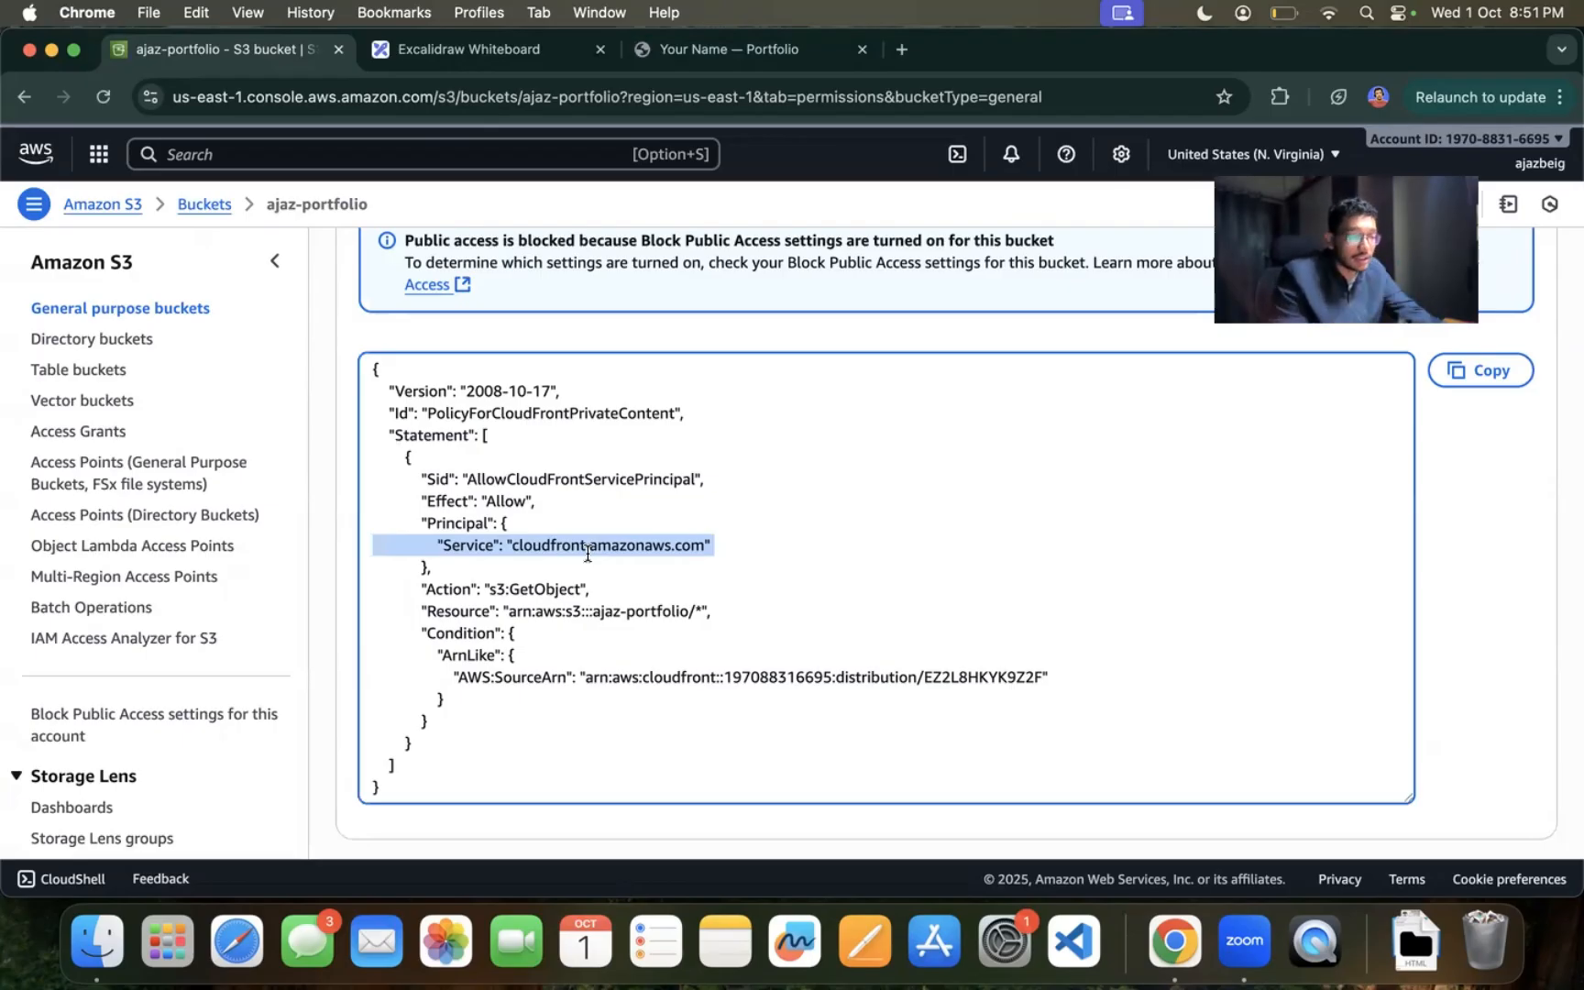
click(708, 613)
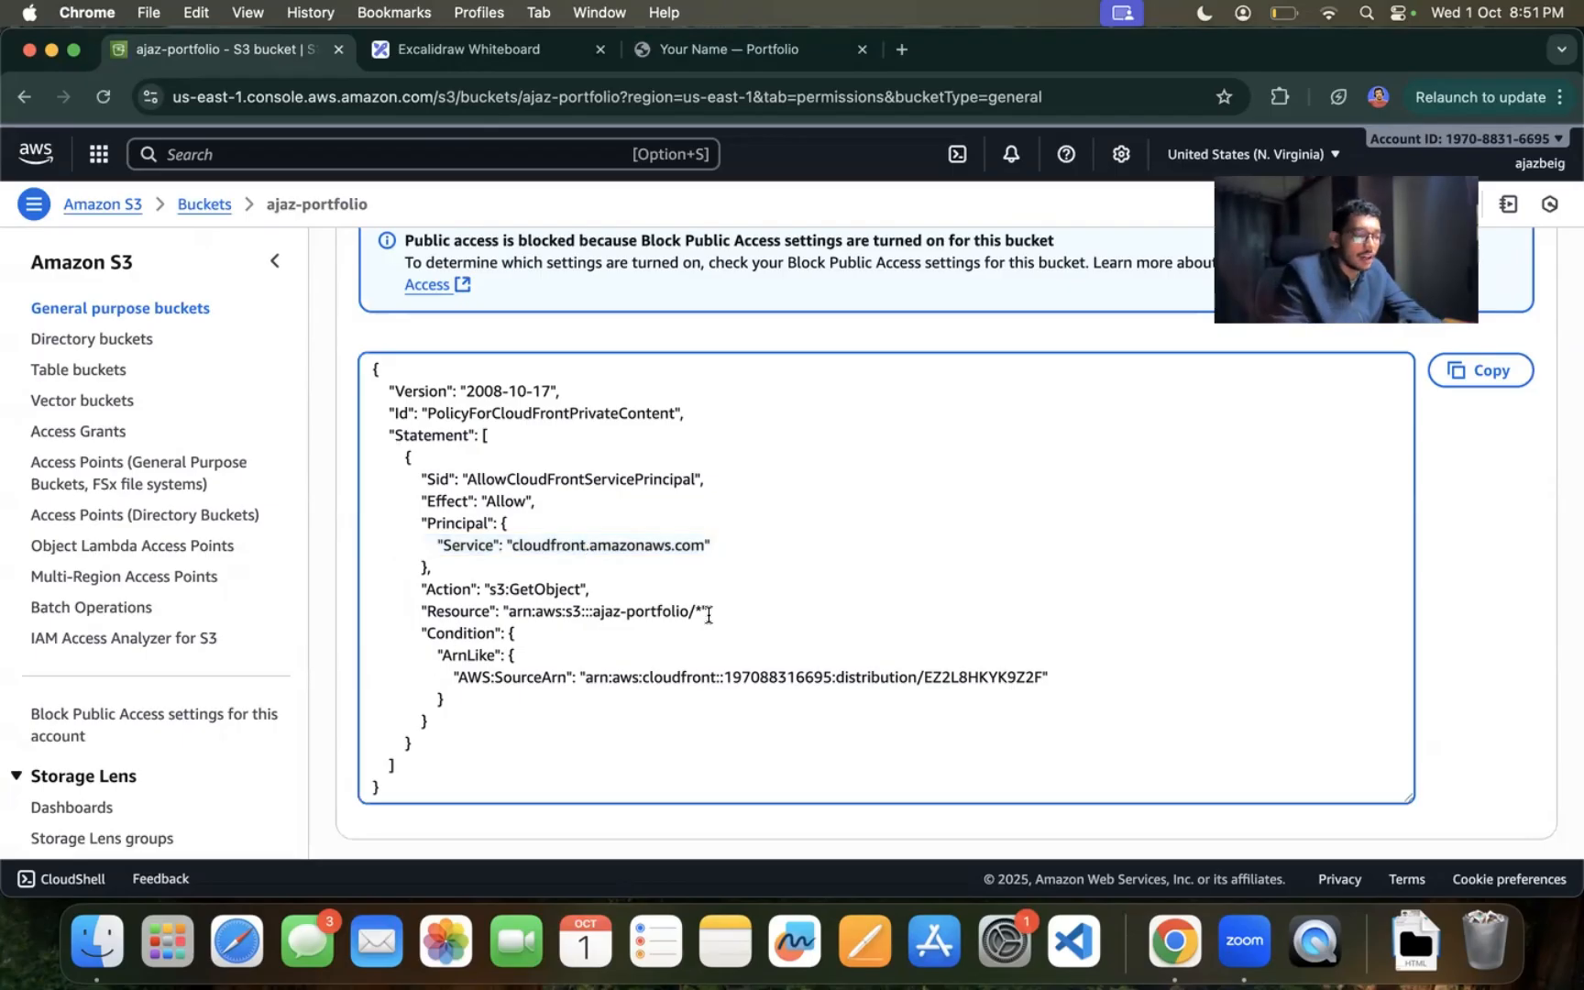
triple_click(611, 489)
click(730, 726)
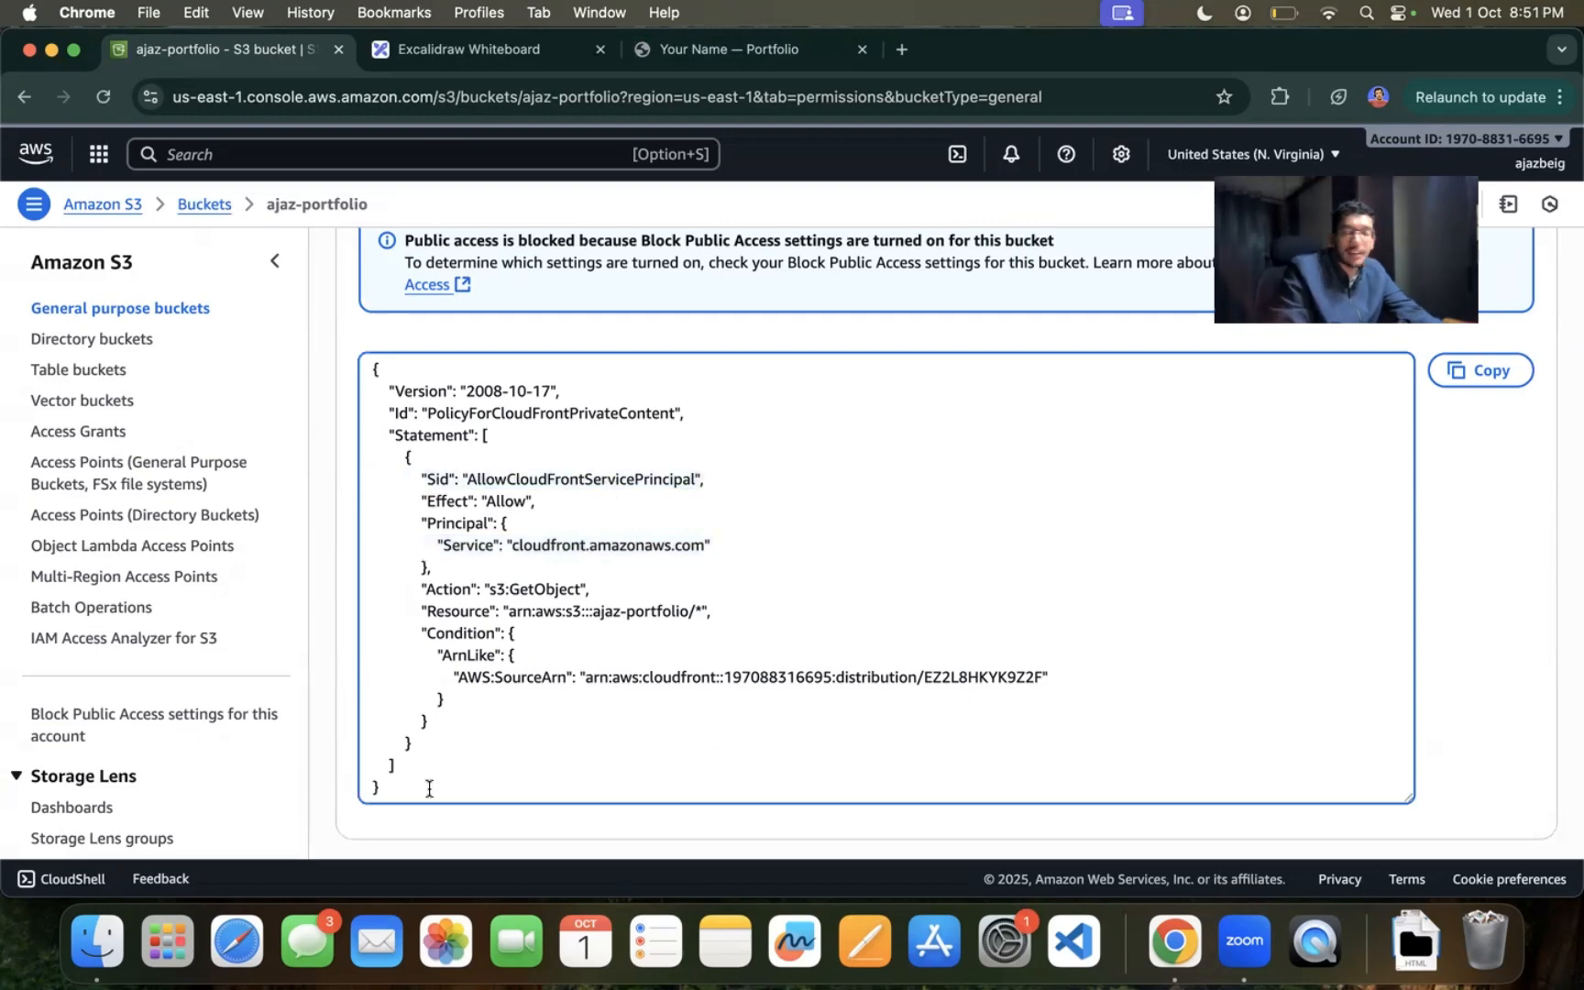
Step: Examine the bucket policy's allowed action, the bucket resource it covers, and the source distribution in its condition
scroll(429, 788, up, 2)
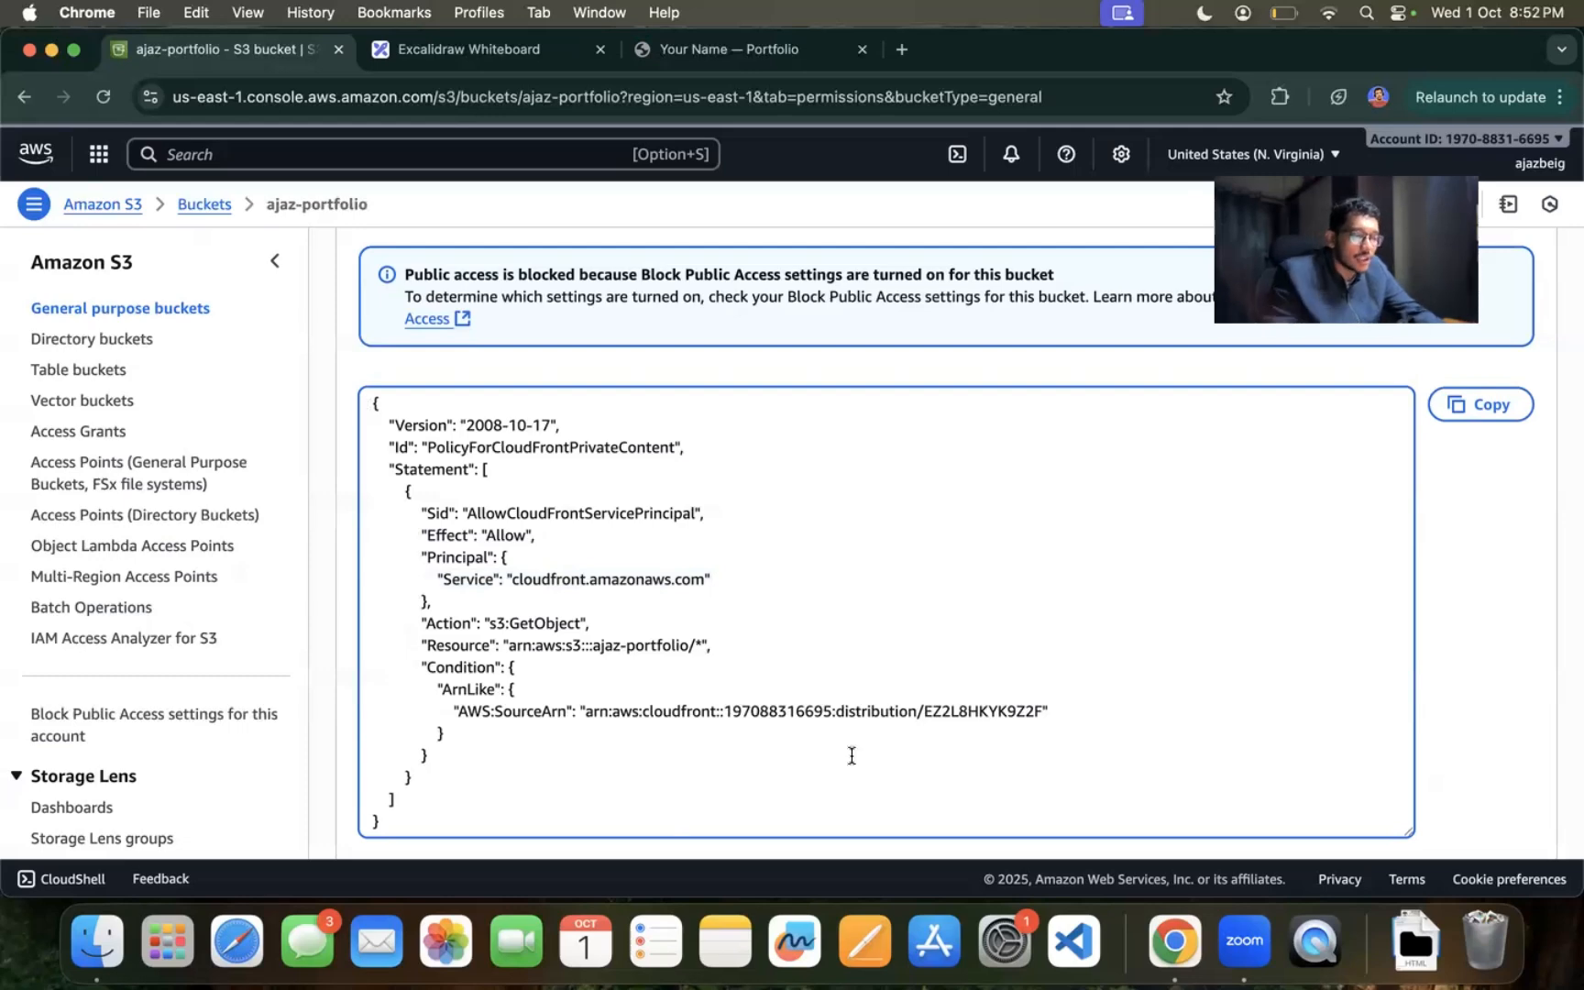
double_click(1009, 710)
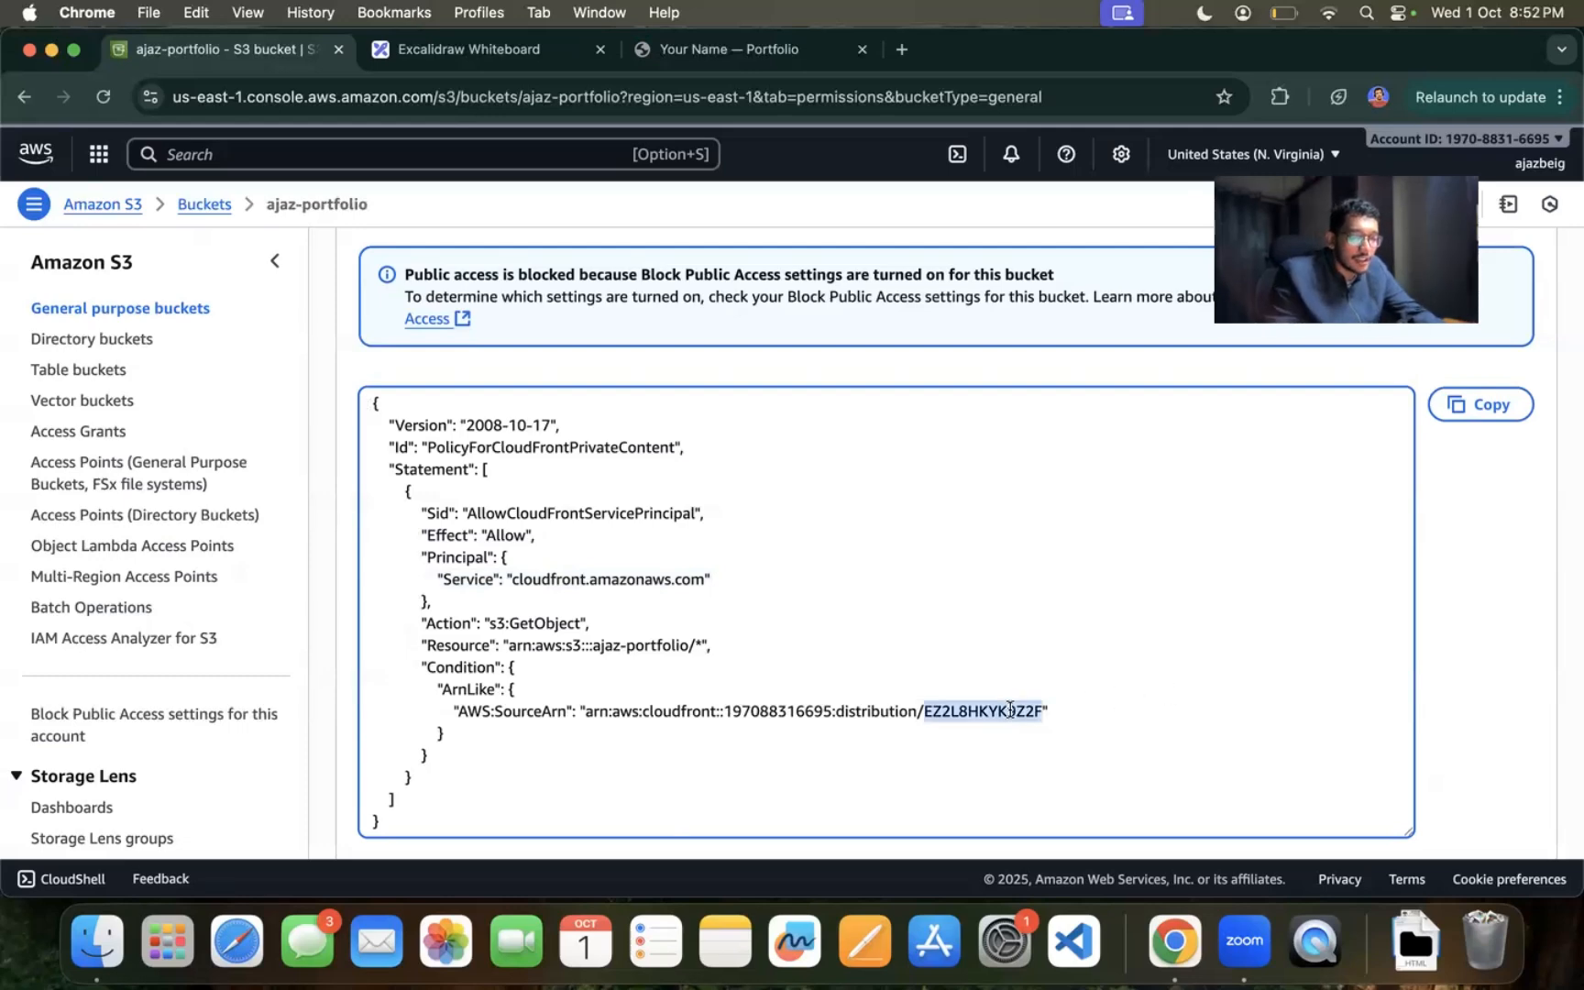
click(987, 714)
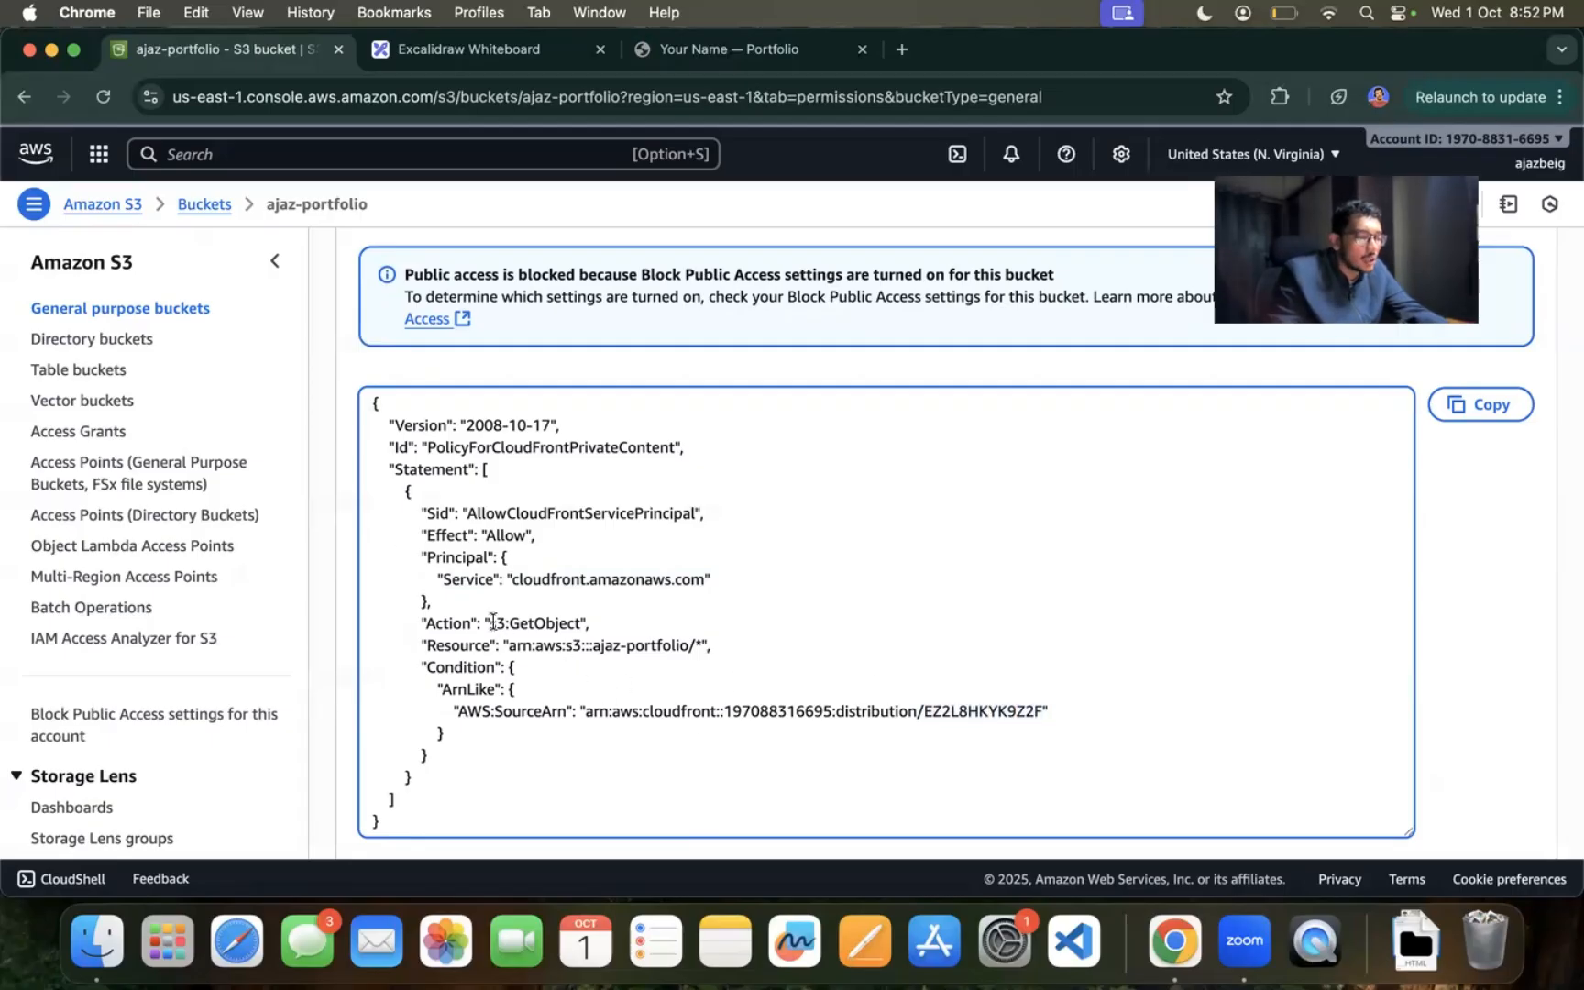
double_click(530, 623)
click(578, 623)
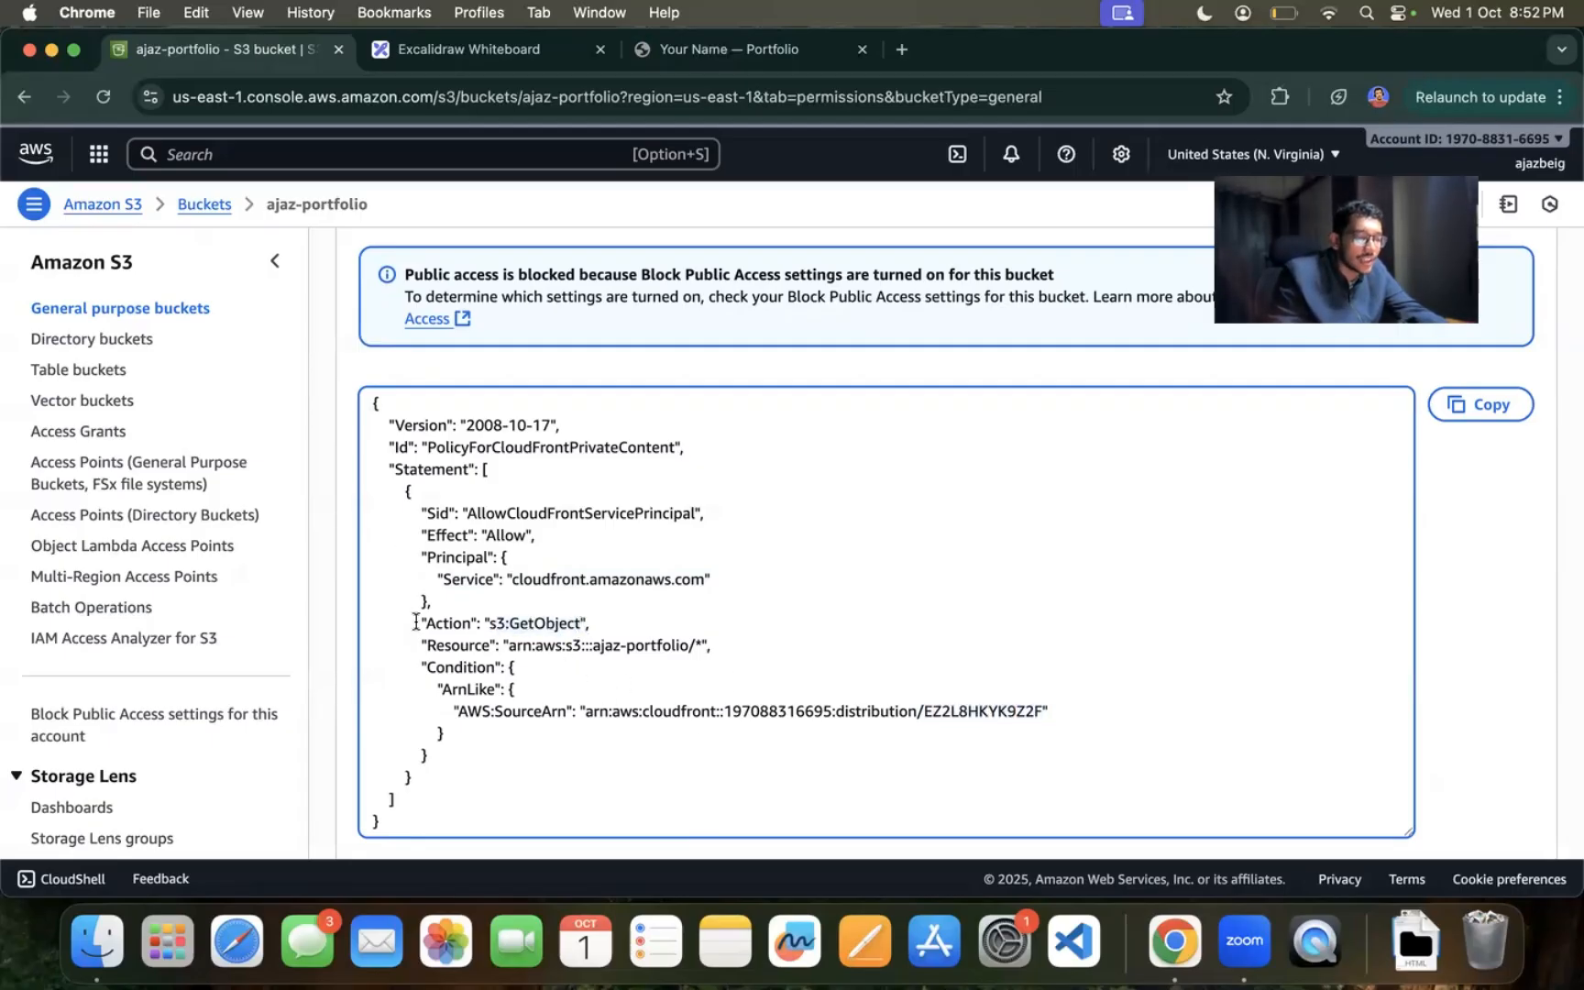
drag(415, 623, 610, 624)
click(604, 668)
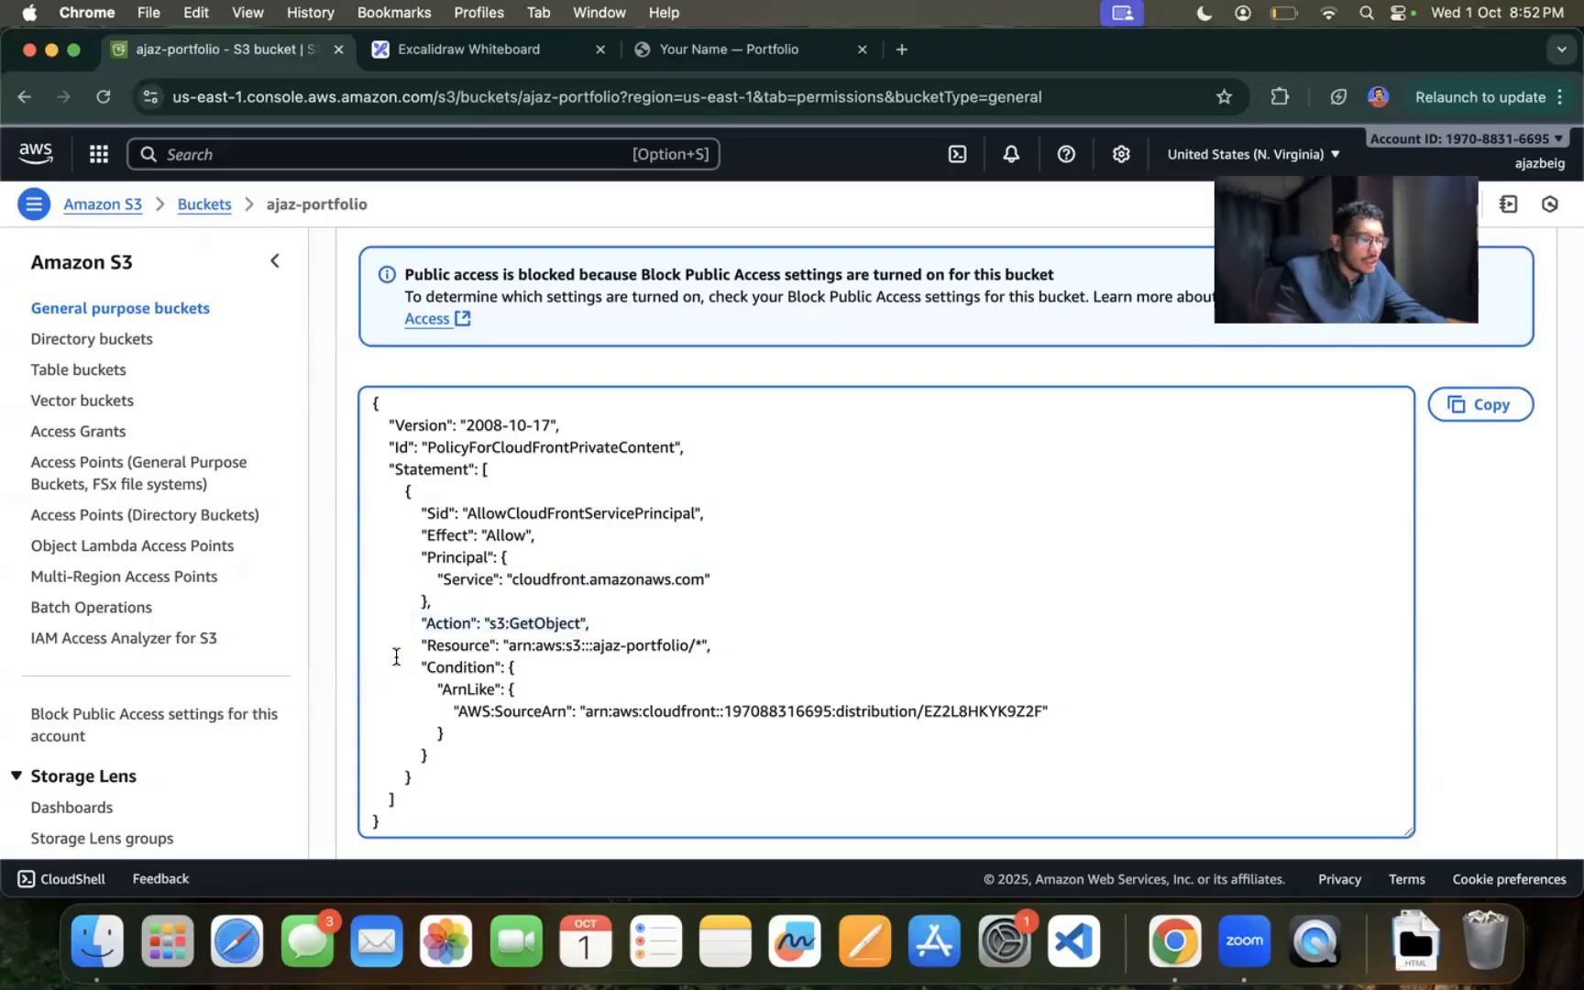
drag(410, 644, 708, 648)
click(670, 647)
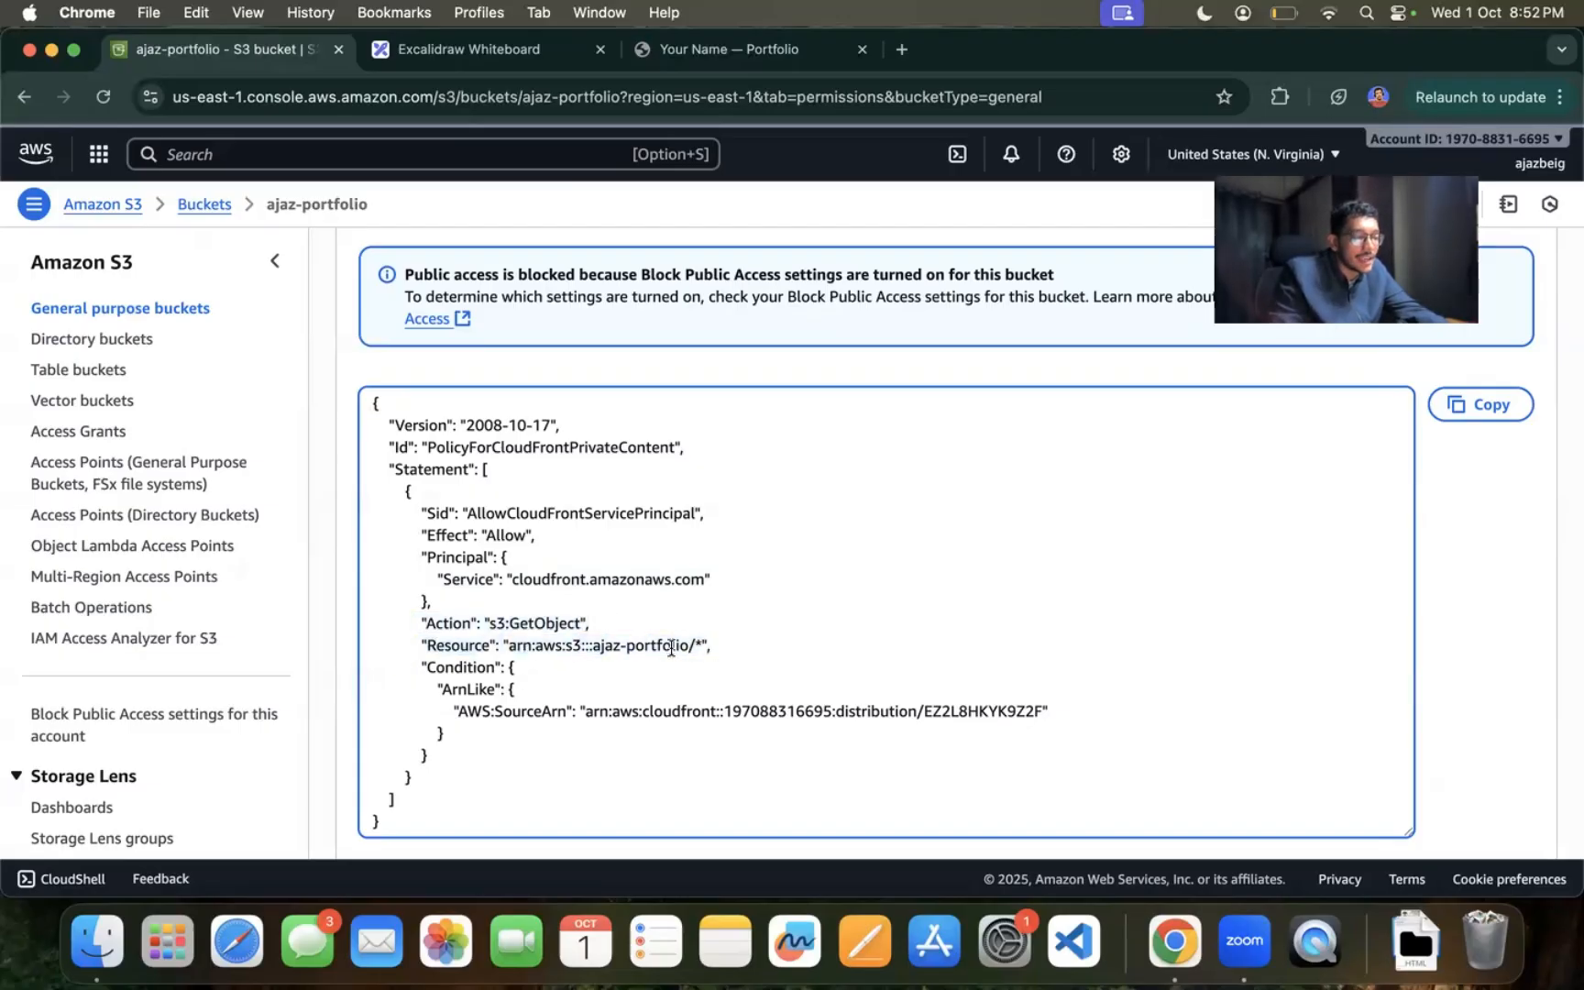
drag(591, 646, 692, 643)
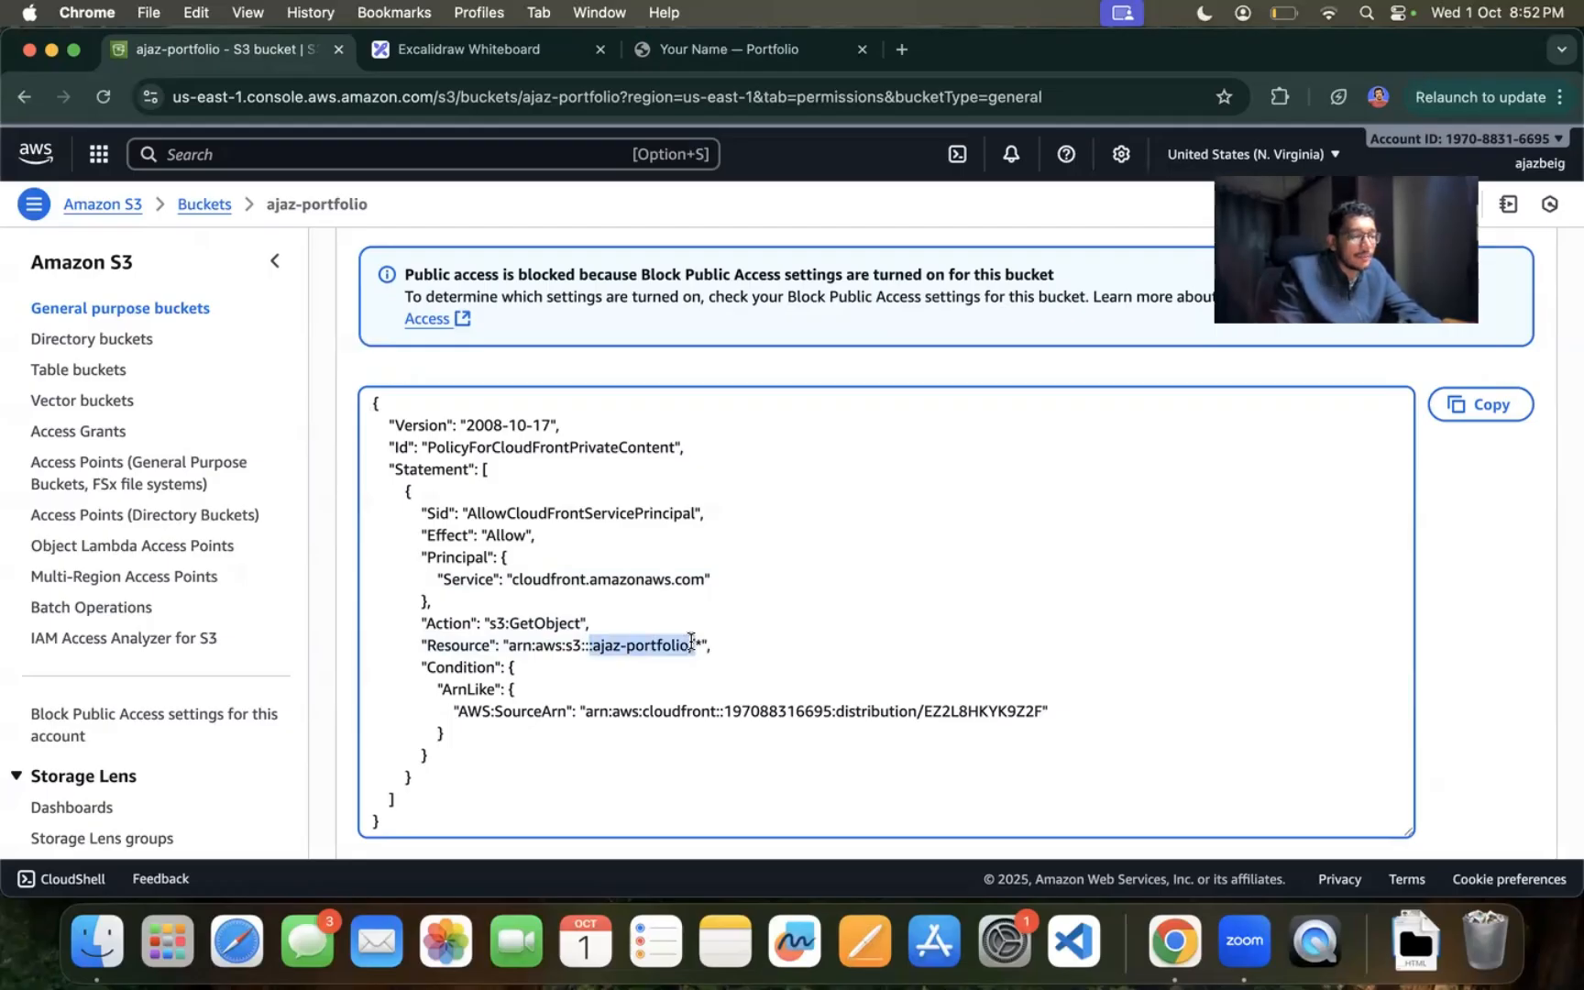
click(691, 732)
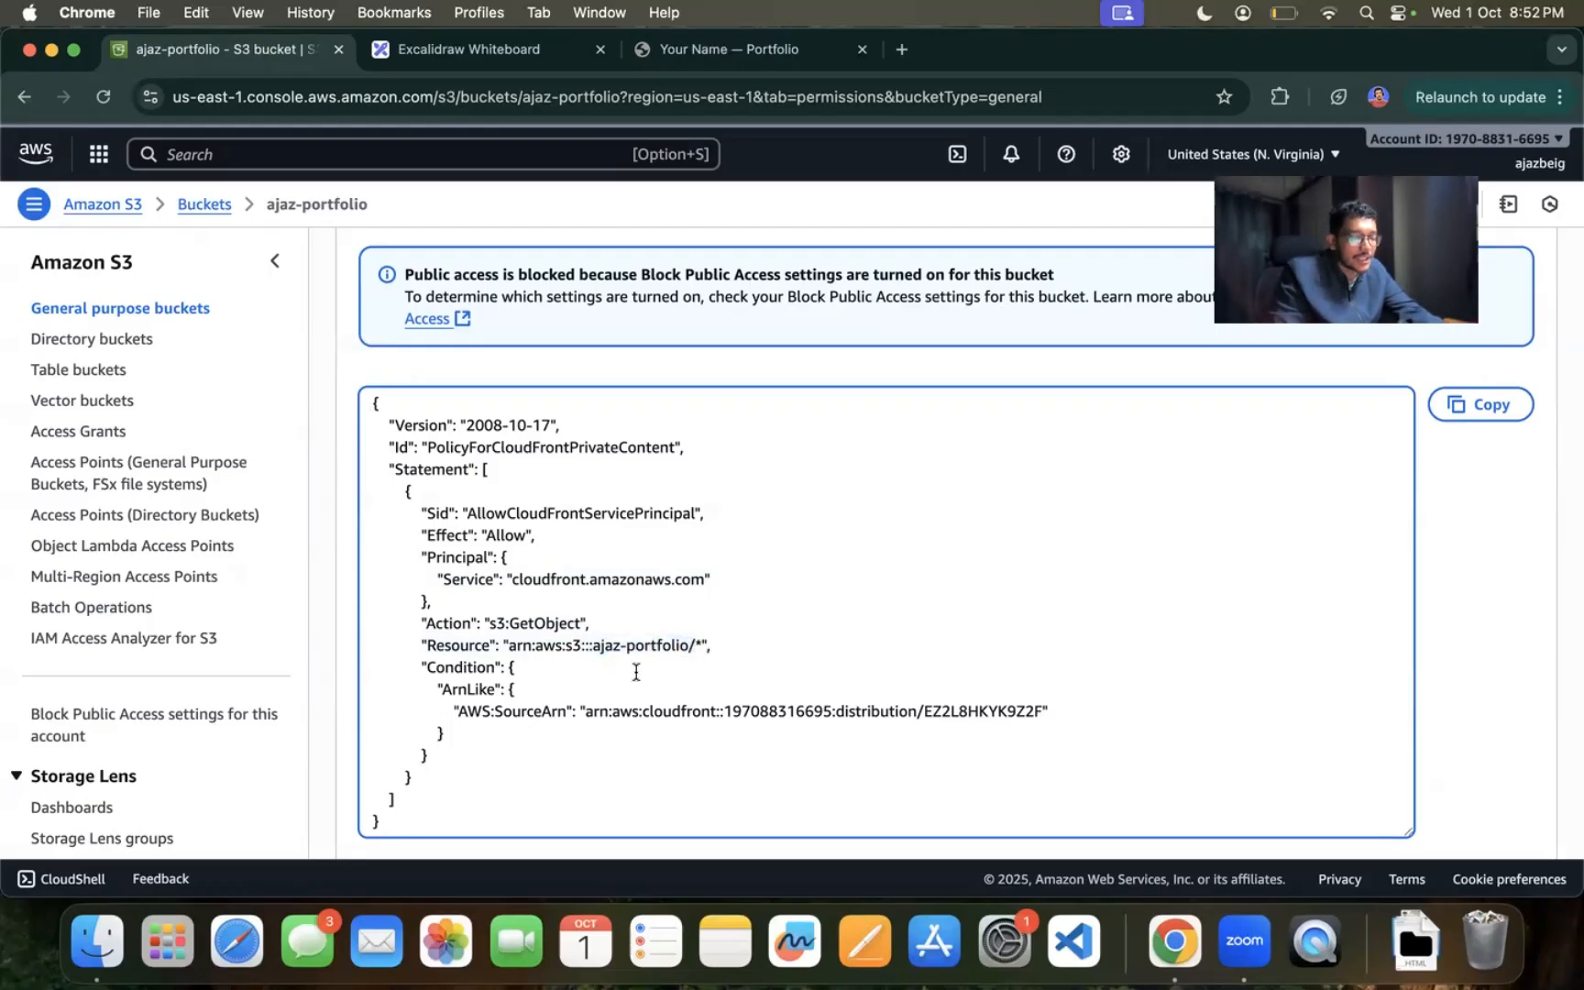
scroll(702, 705, up, 1)
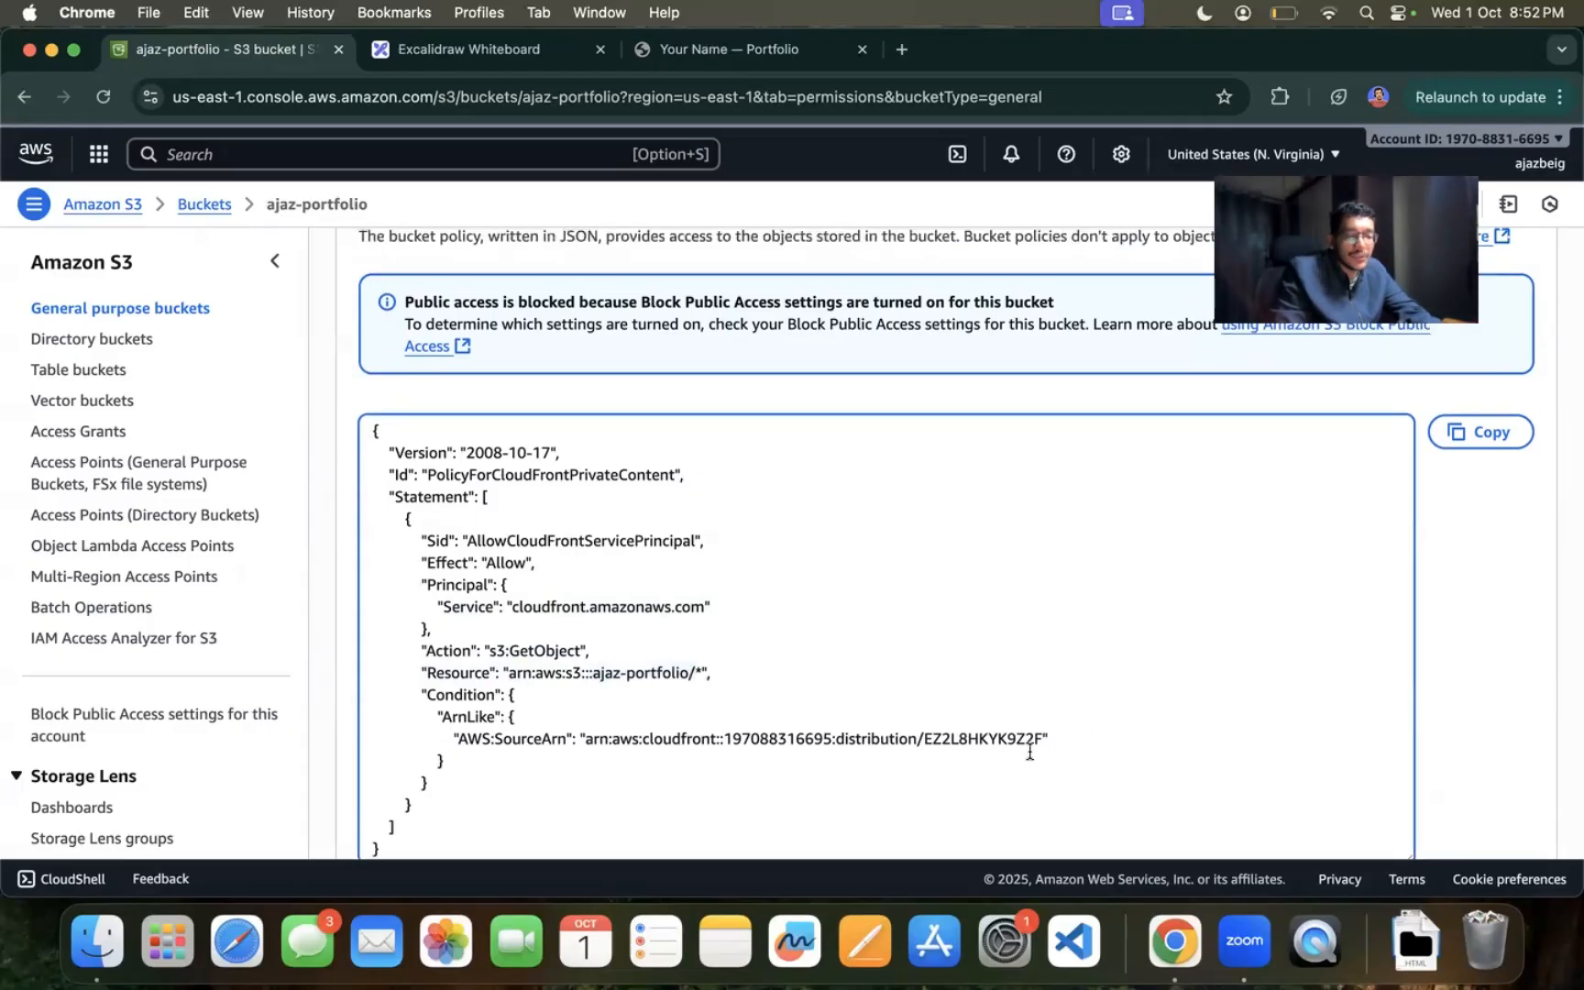
drag(1028, 750, 794, 739)
Step: Review the bucket's remaining permission settings, from Block public access to the access control list and CORS
scroll(678, 456, up, 5)
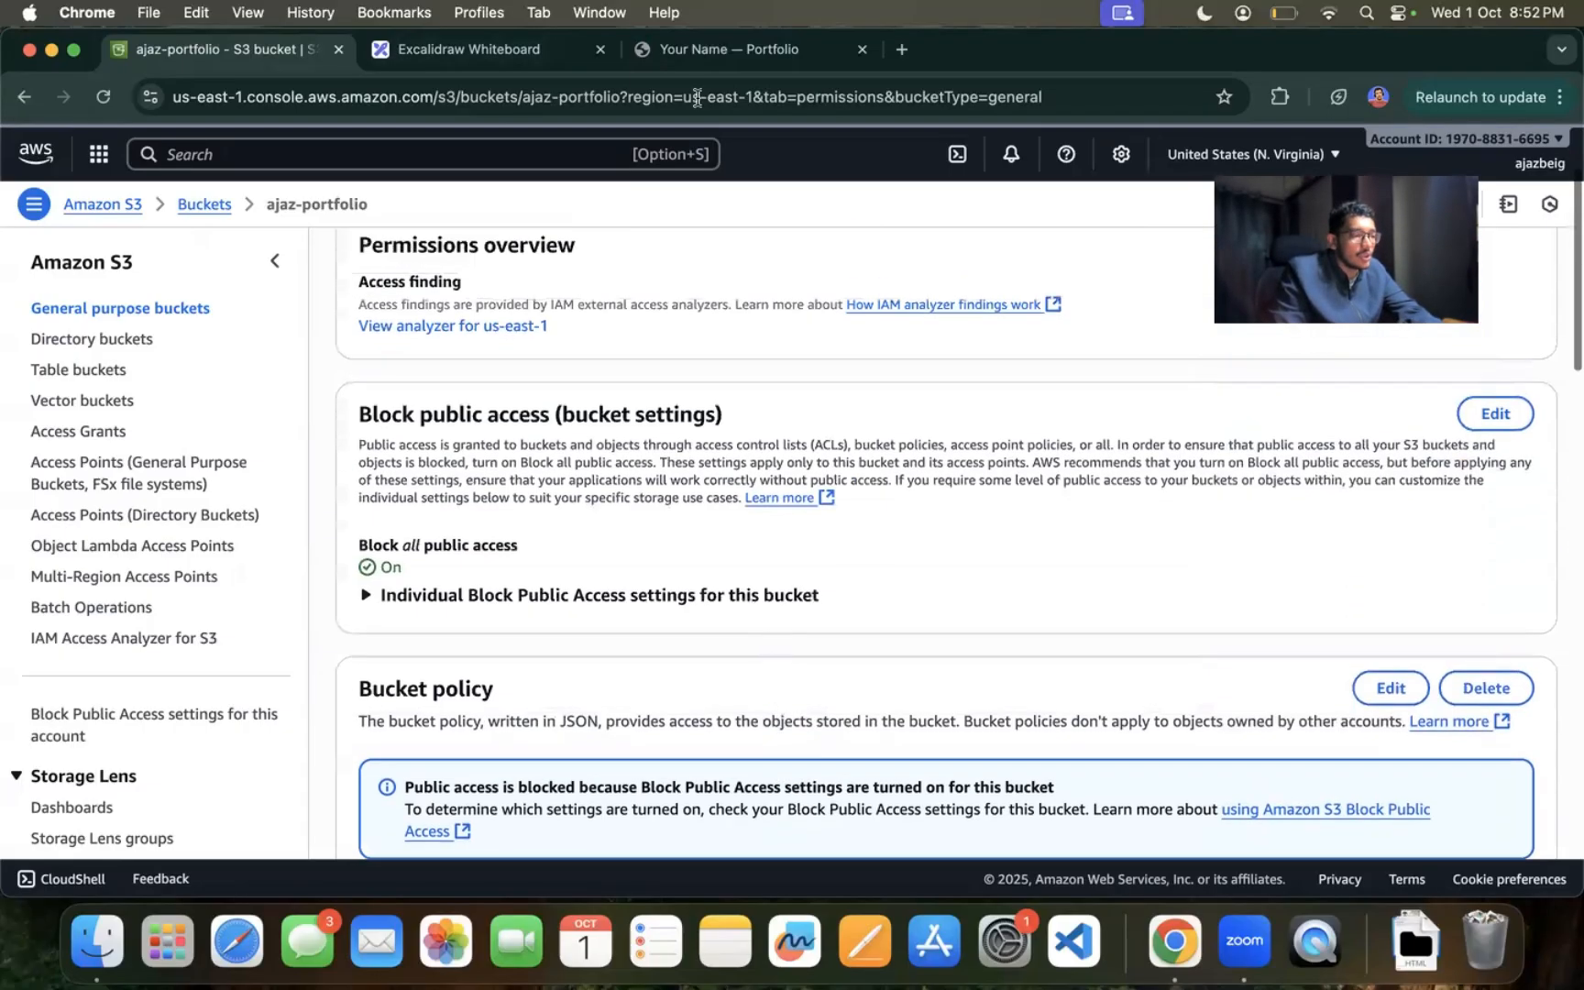
scroll(678, 457, down, 8)
scroll(677, 456, down, 10)
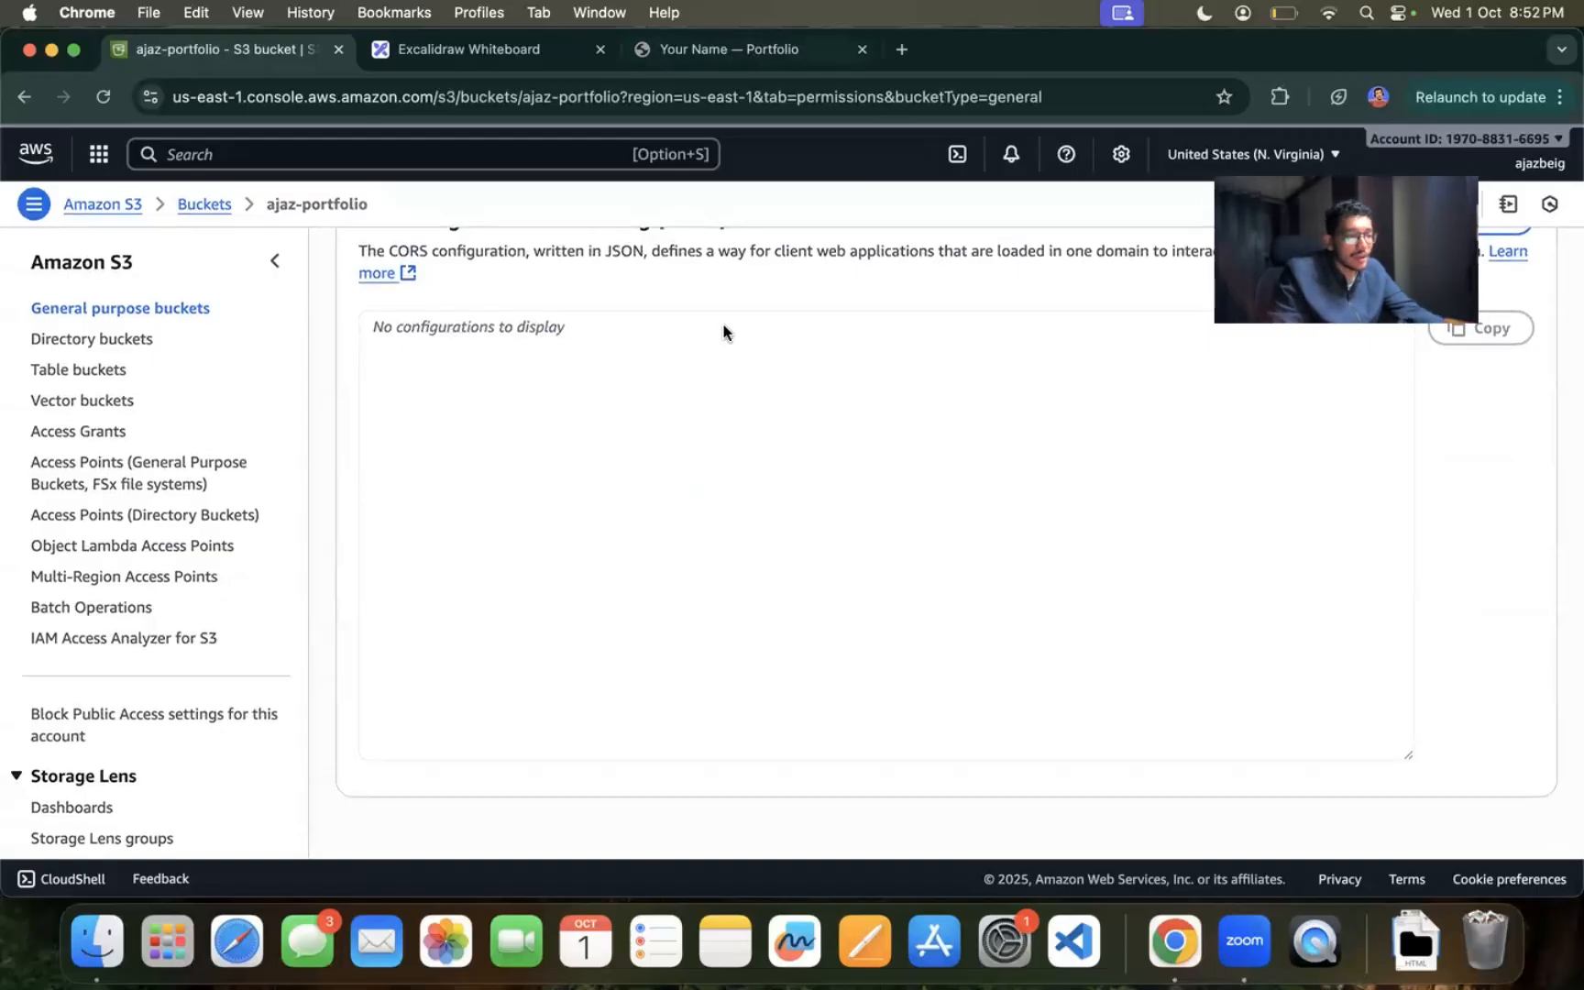
scroll(750, 449, up, 8)
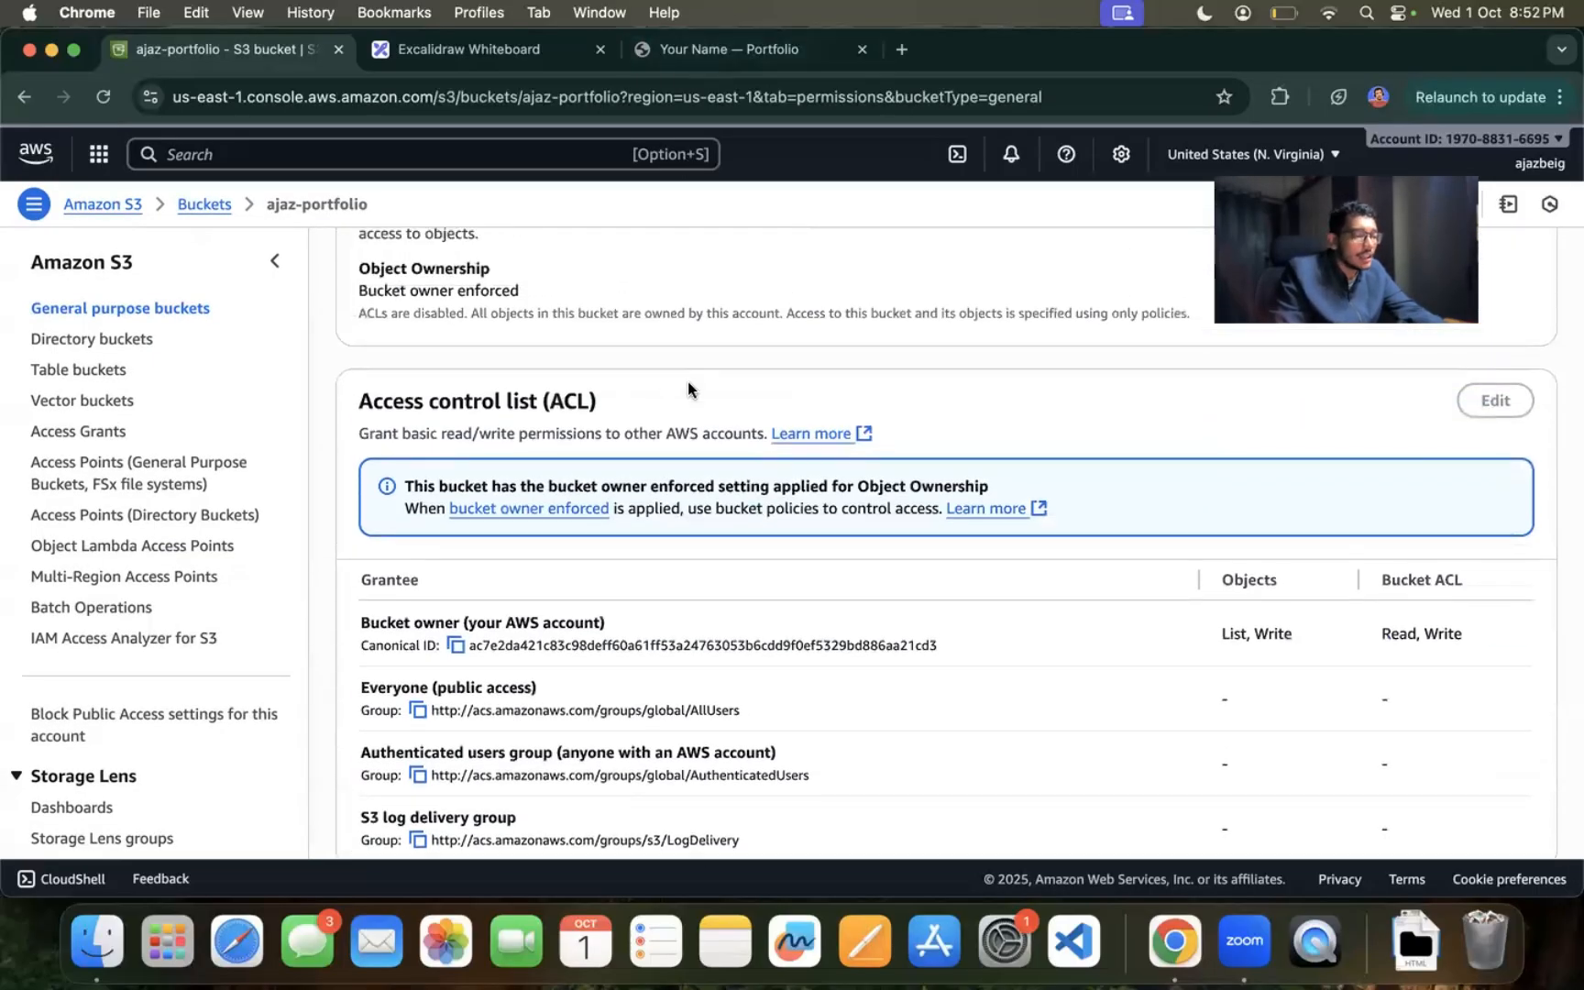
Step: Search the console's services for cloudfront and open the CloudFront distributions list
click(314, 149)
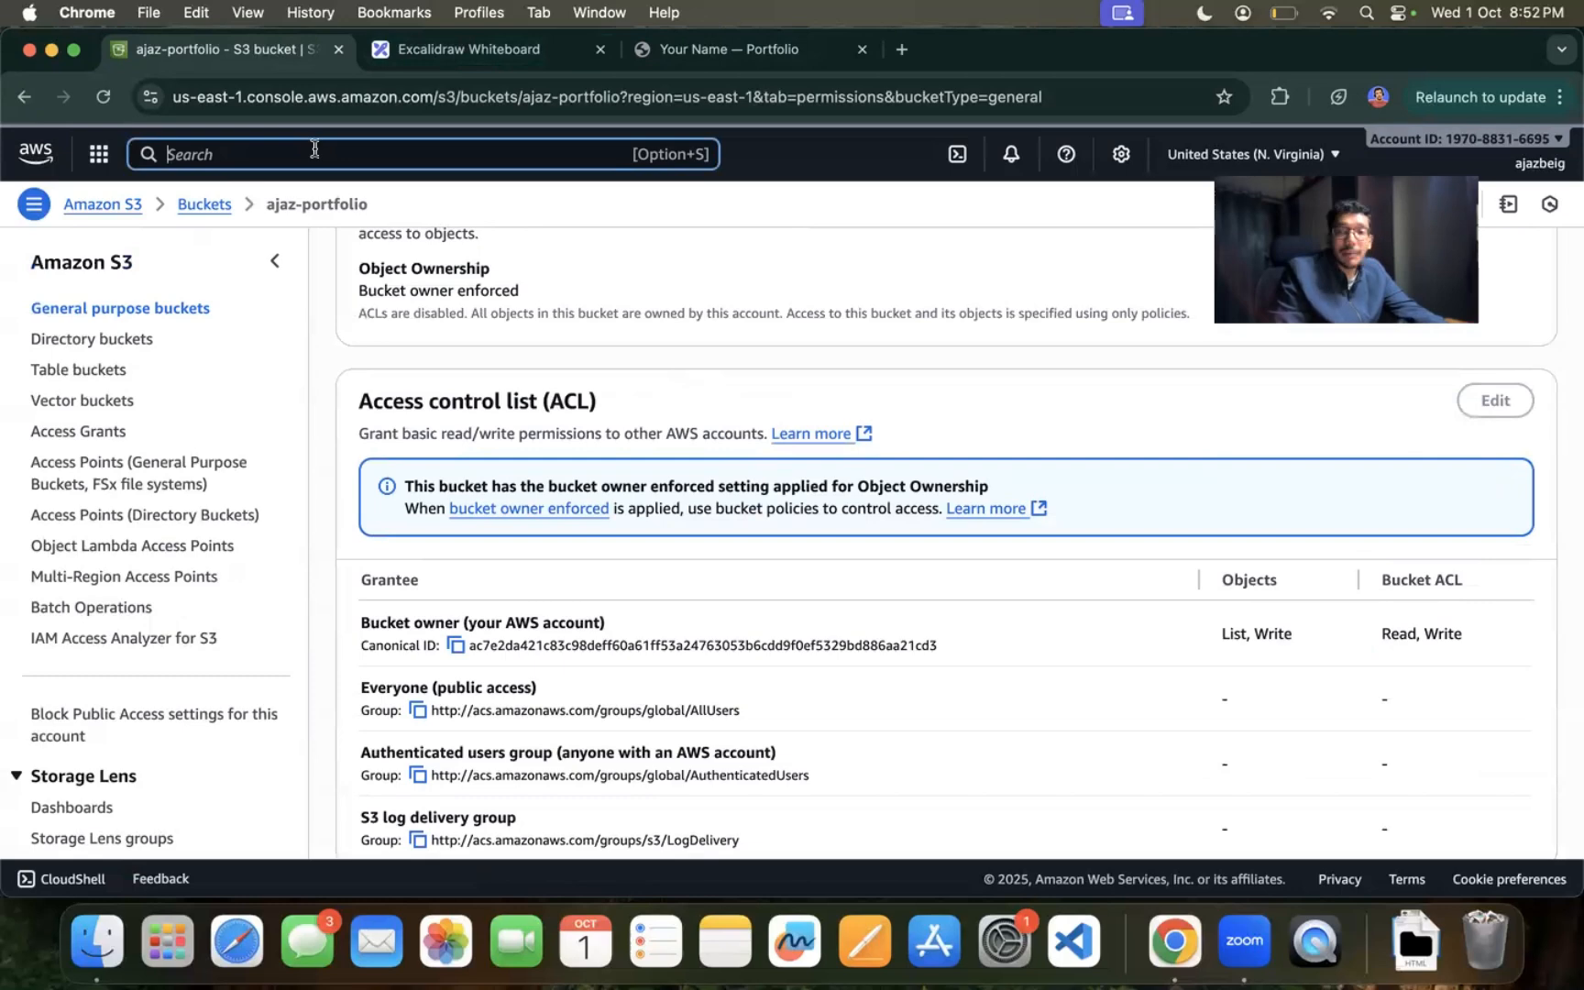
text(di)
key(BackSpace)
key(BackSpace)
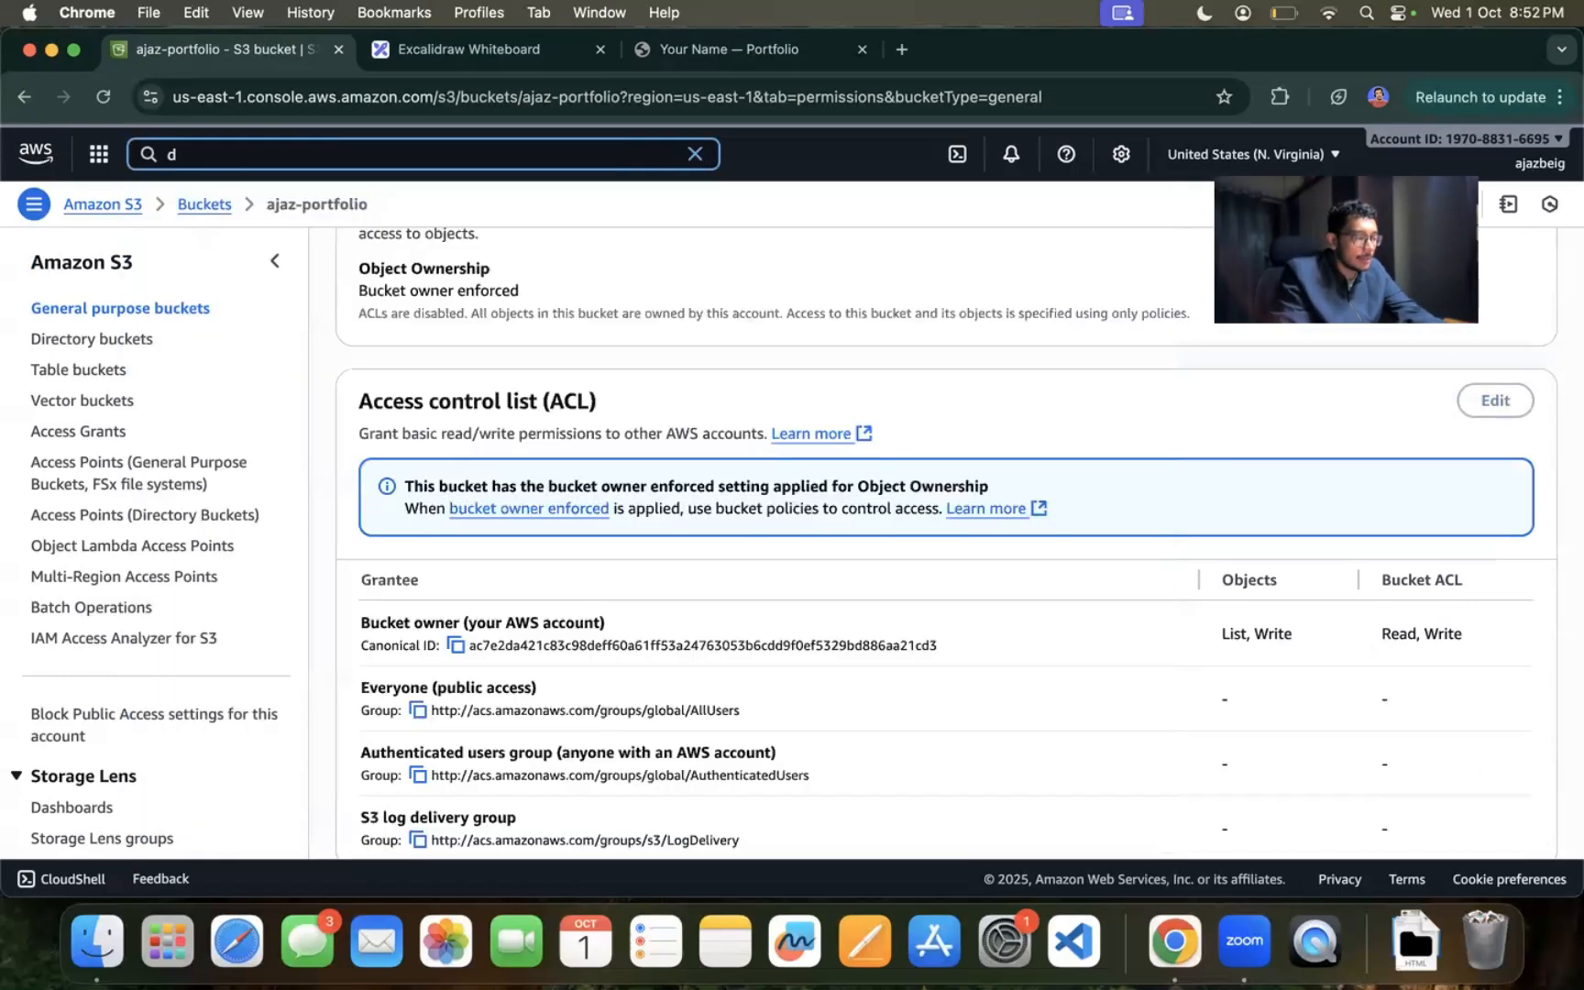
text(cloudfro)
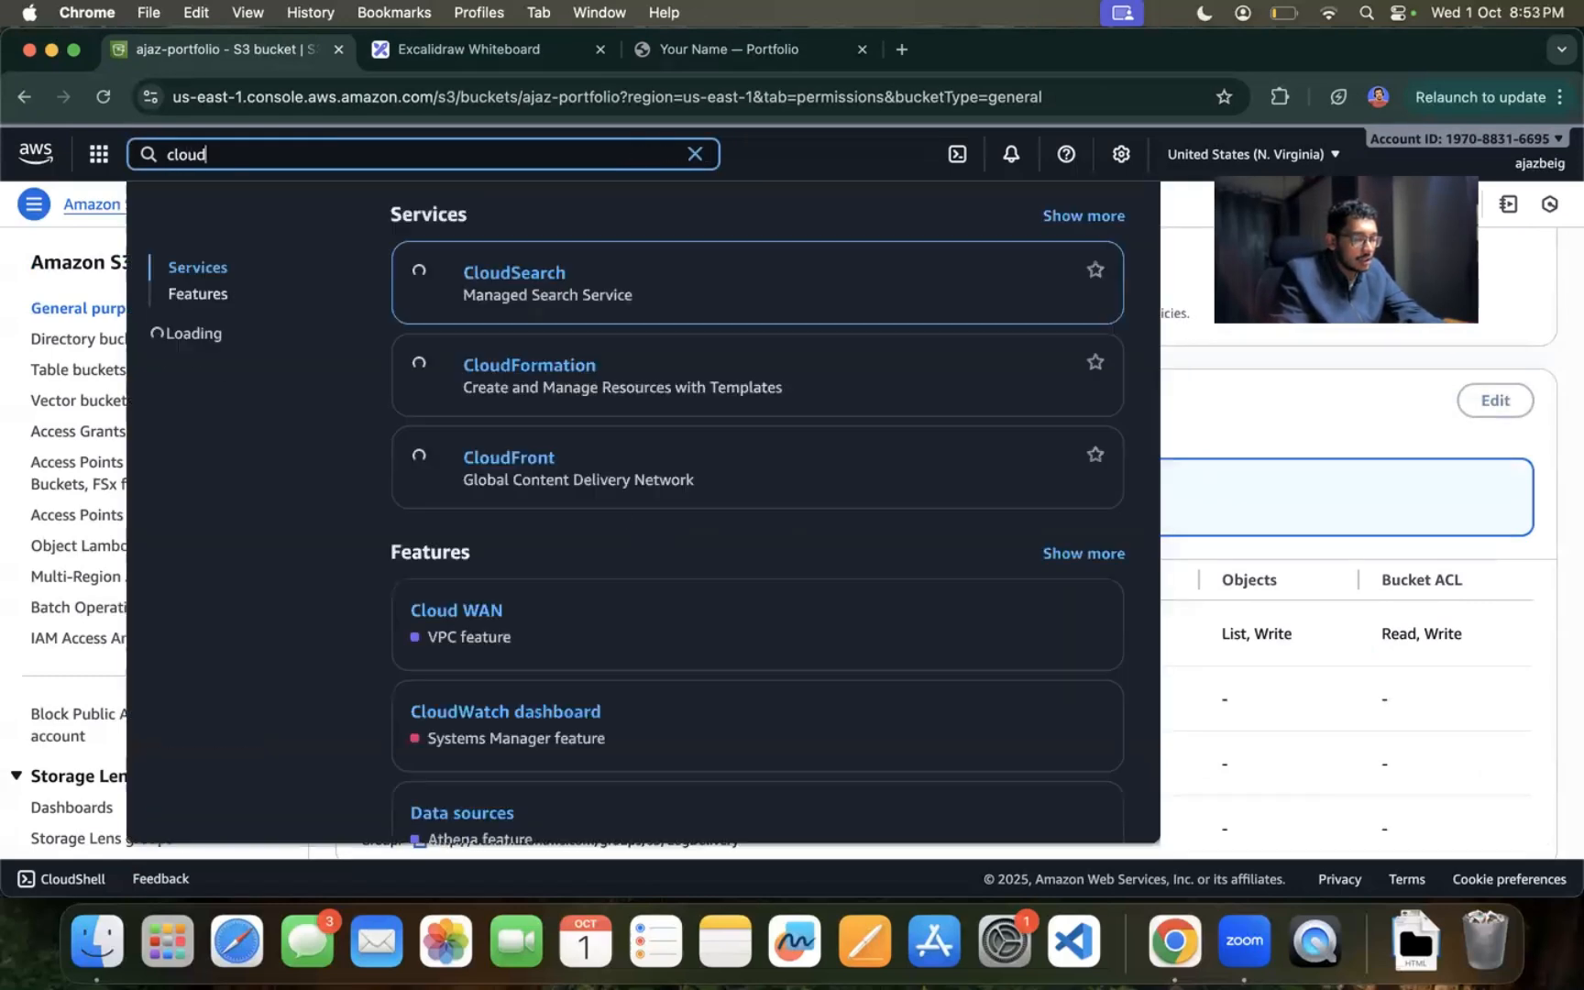
text(nt)
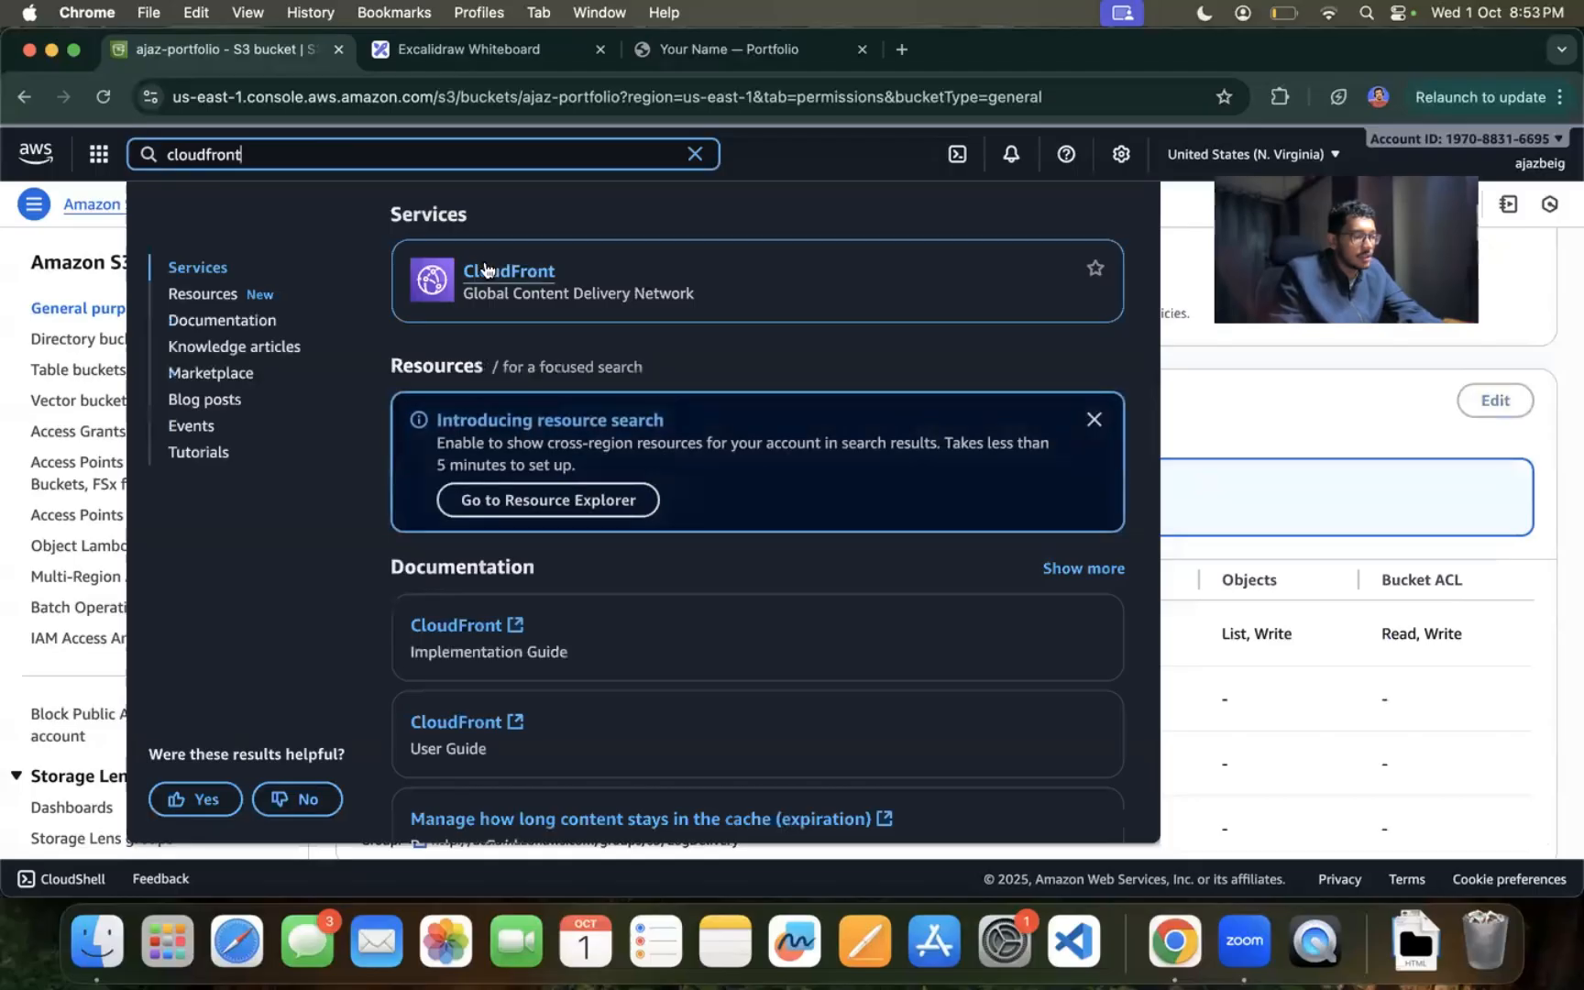
click(487, 271)
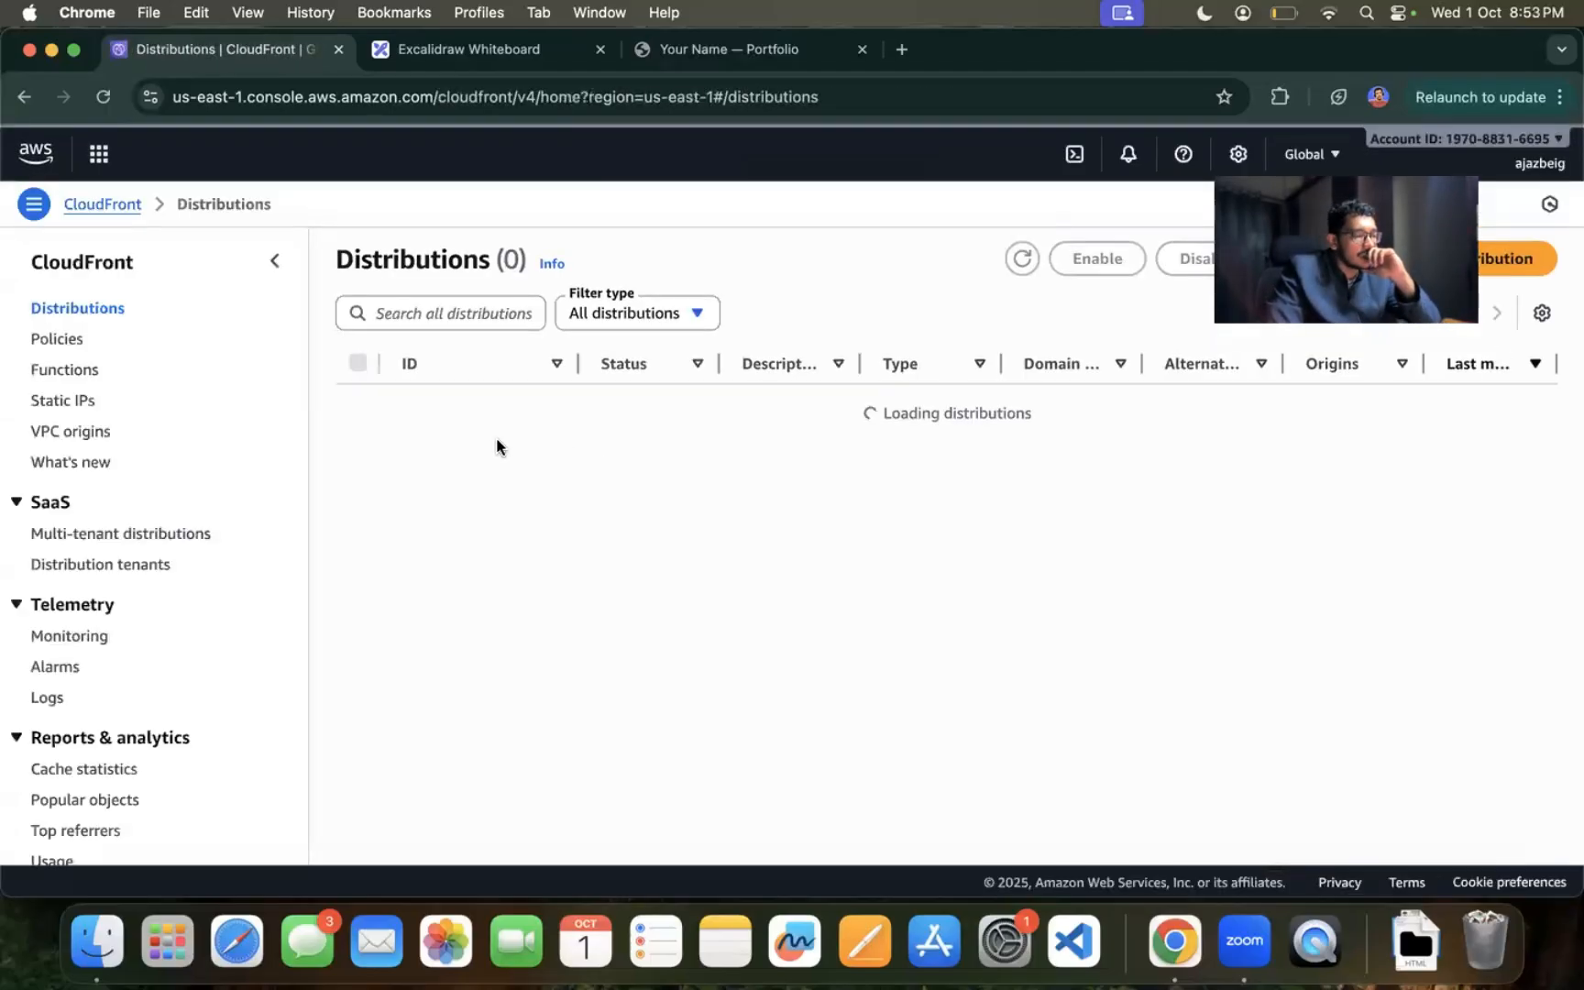
Step: Open the S3 origin of the portfolio distribution for editing
click(446, 404)
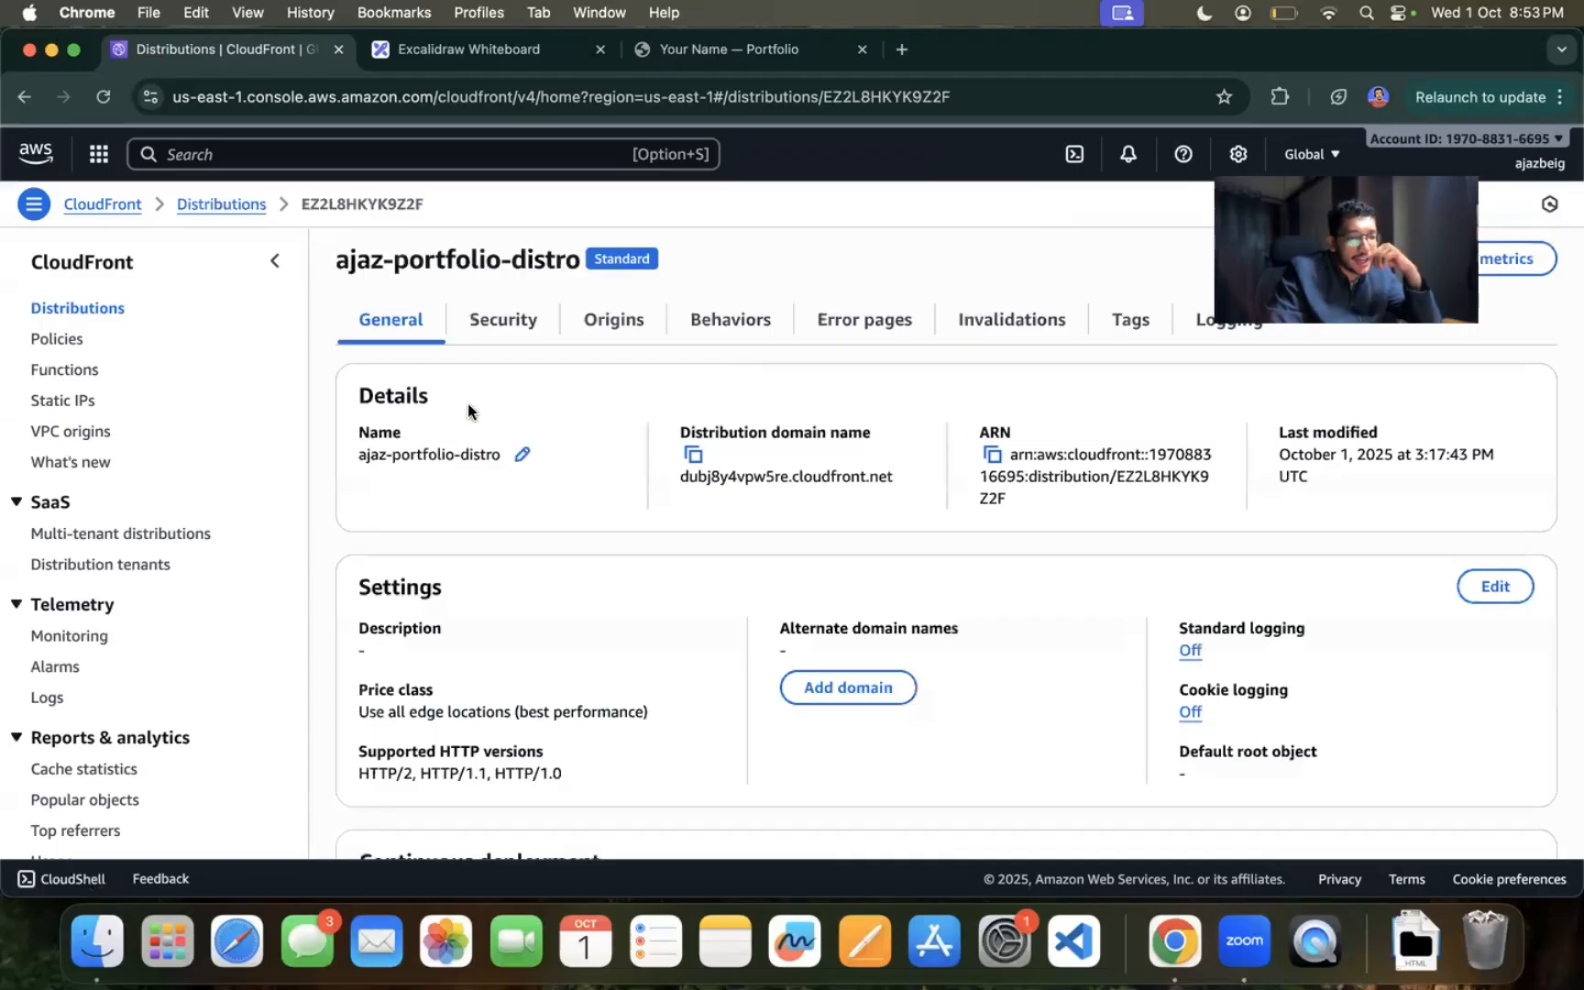
click(609, 319)
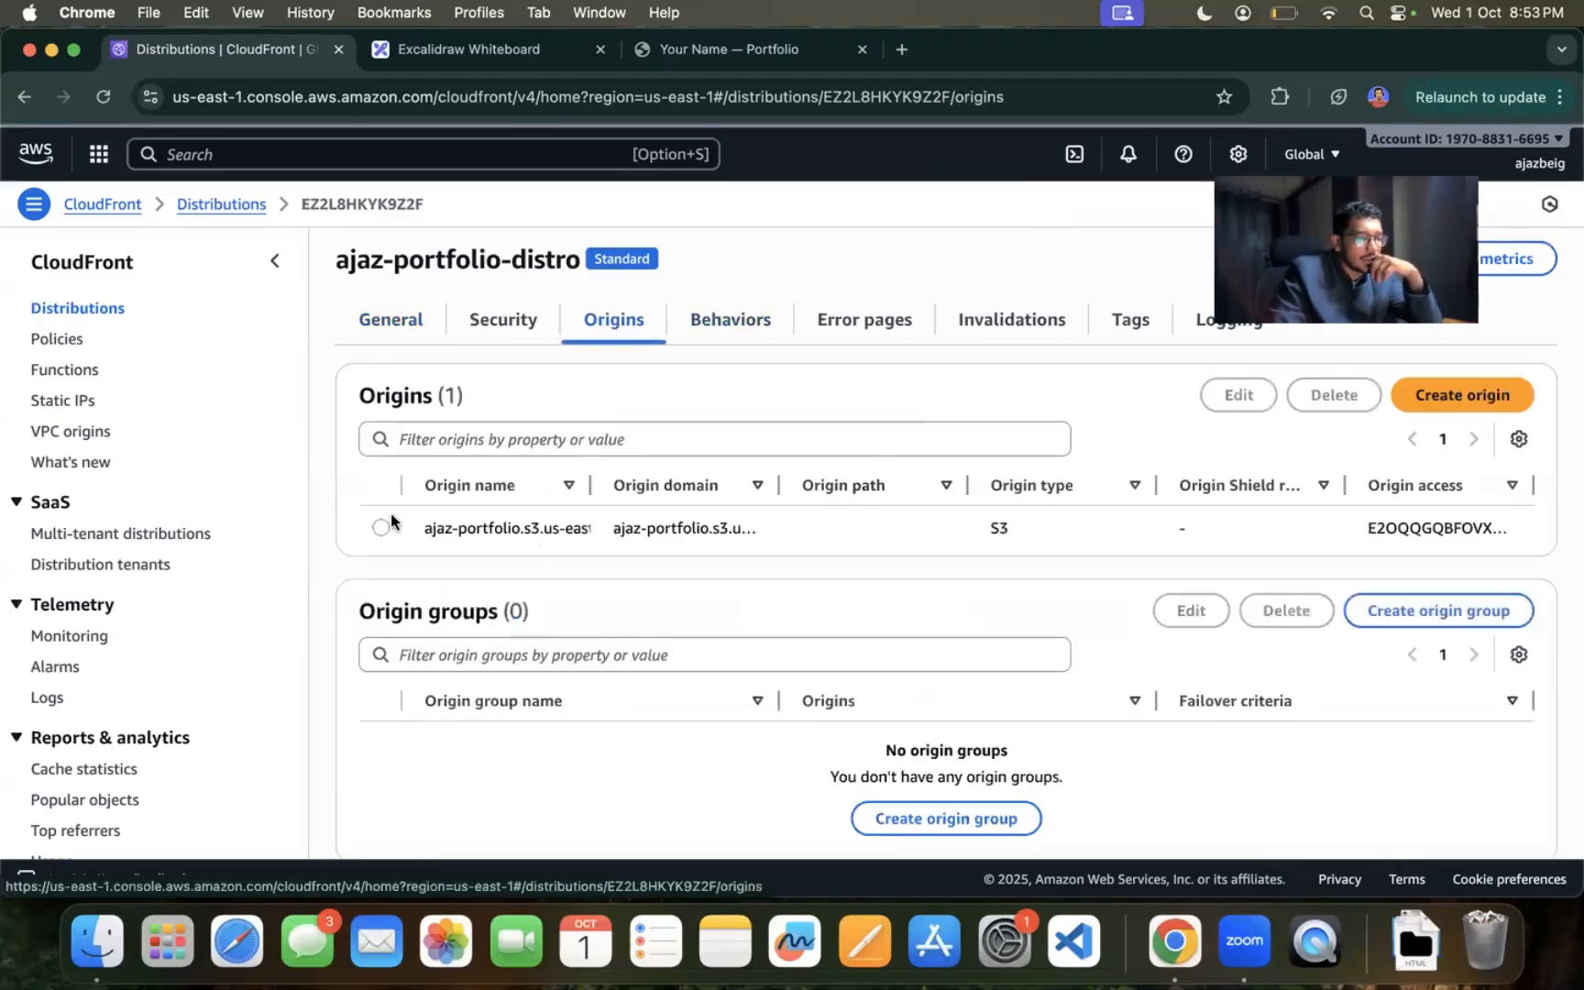
click(379, 526)
click(1246, 396)
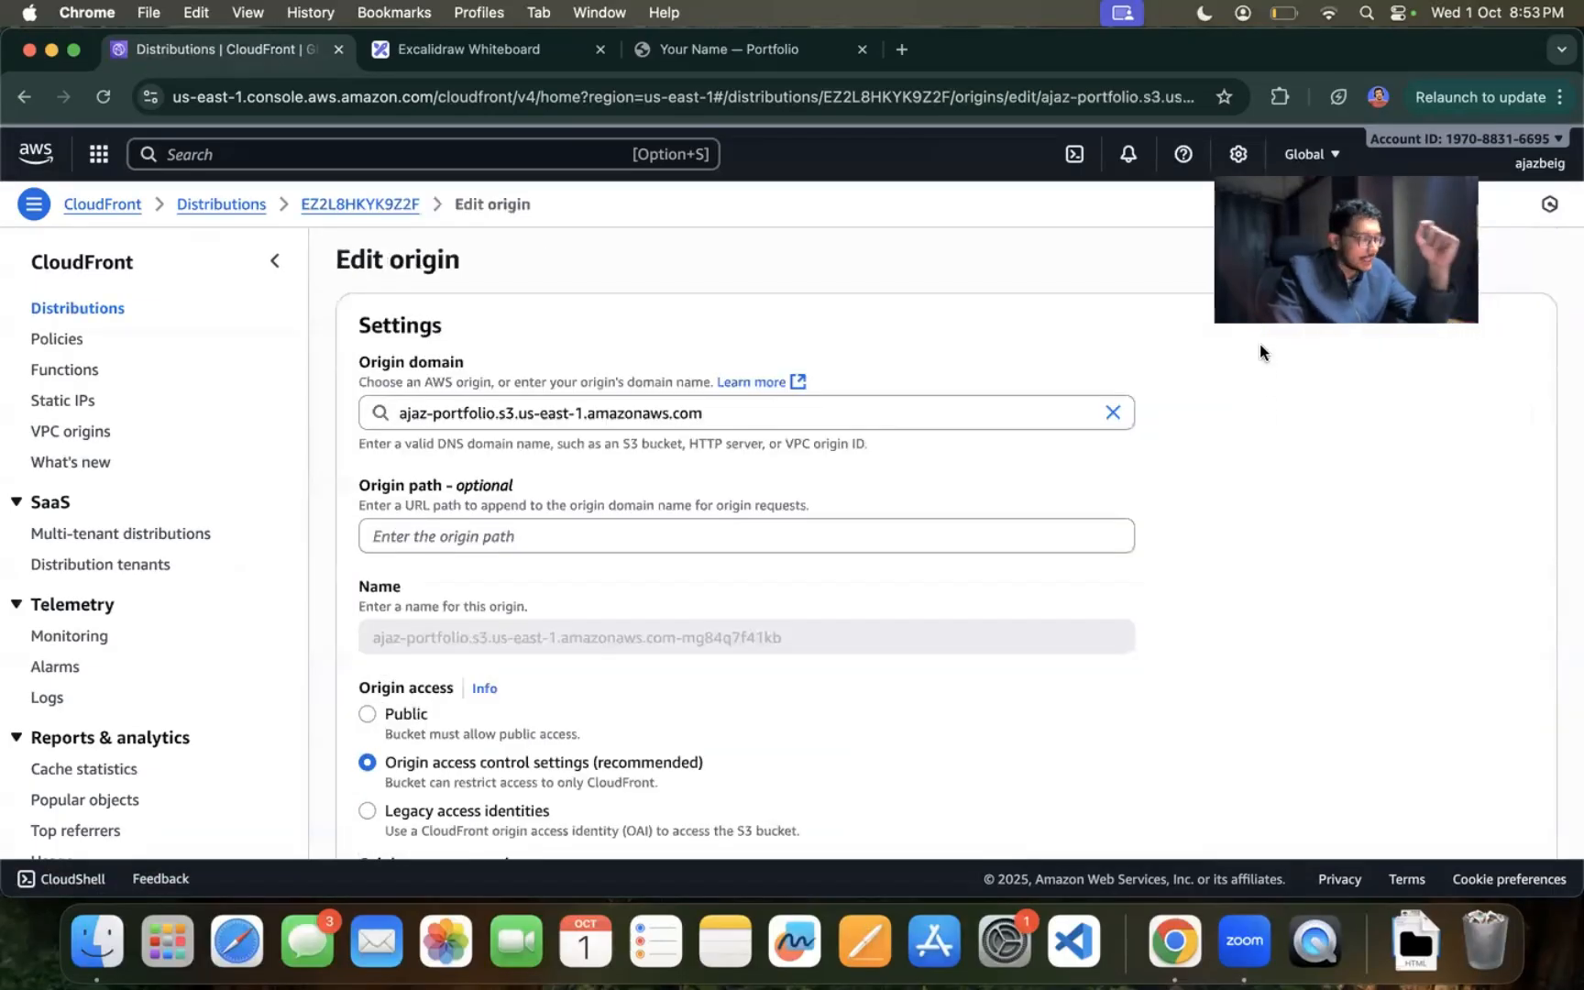
Step: Set the S3 origin's access option to Public and examine its bucket access requirement
scroll(796, 672, down, 5)
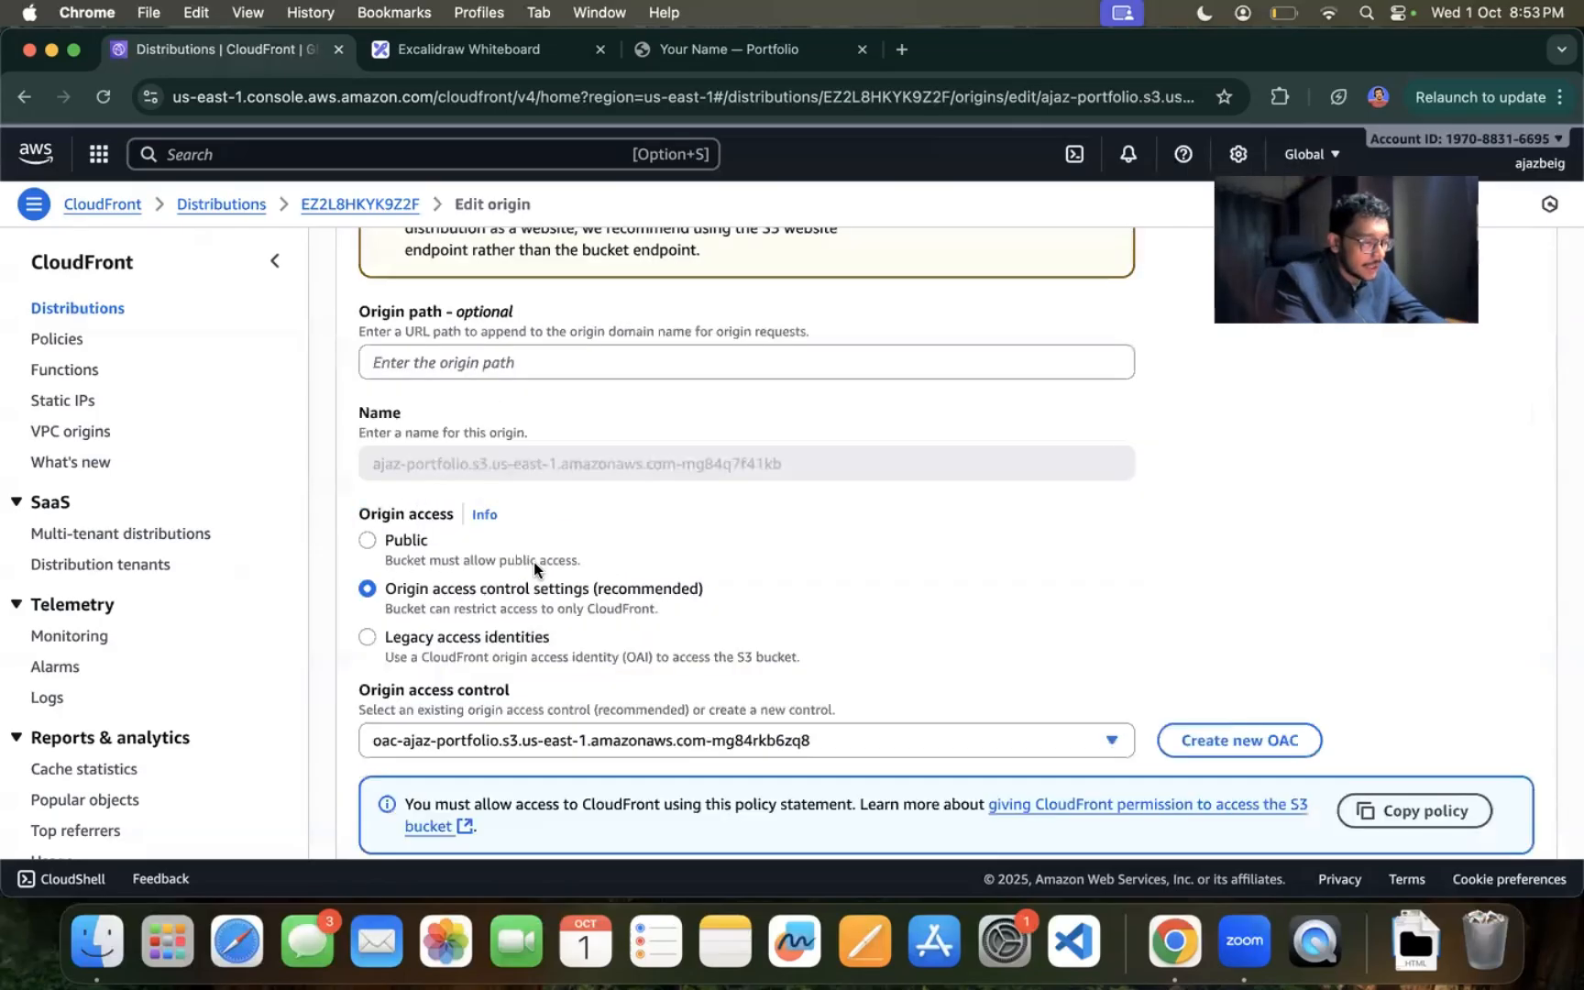
scroll(533, 561, up, 2)
scroll(533, 562, down, 2)
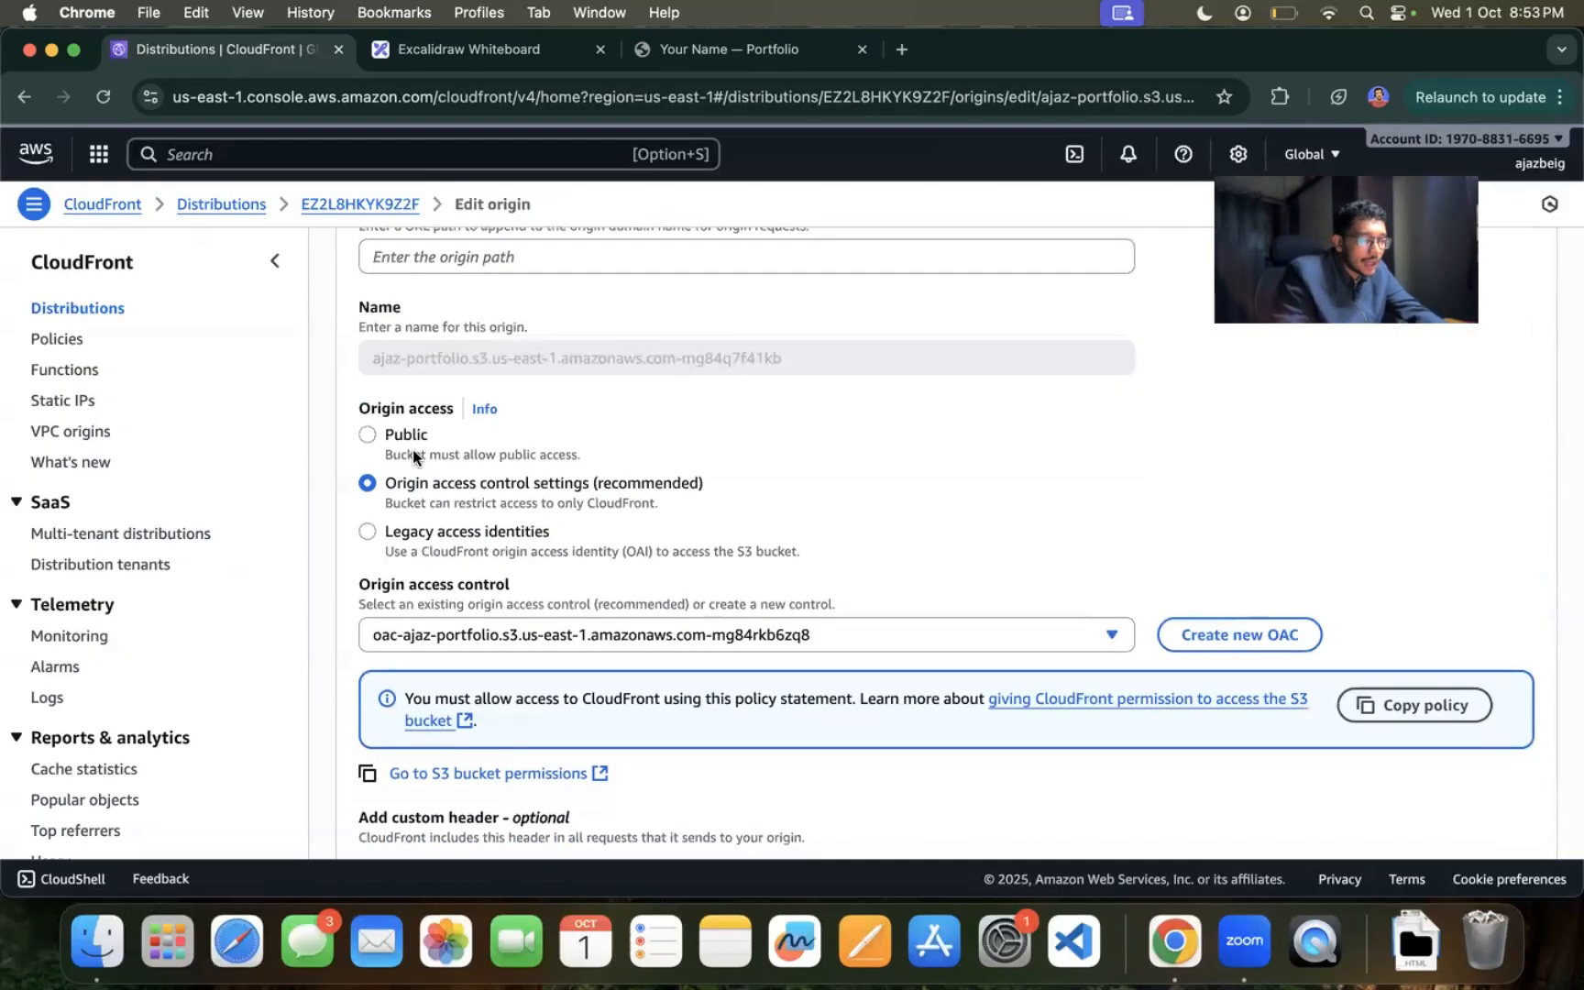
triple_click(412, 453)
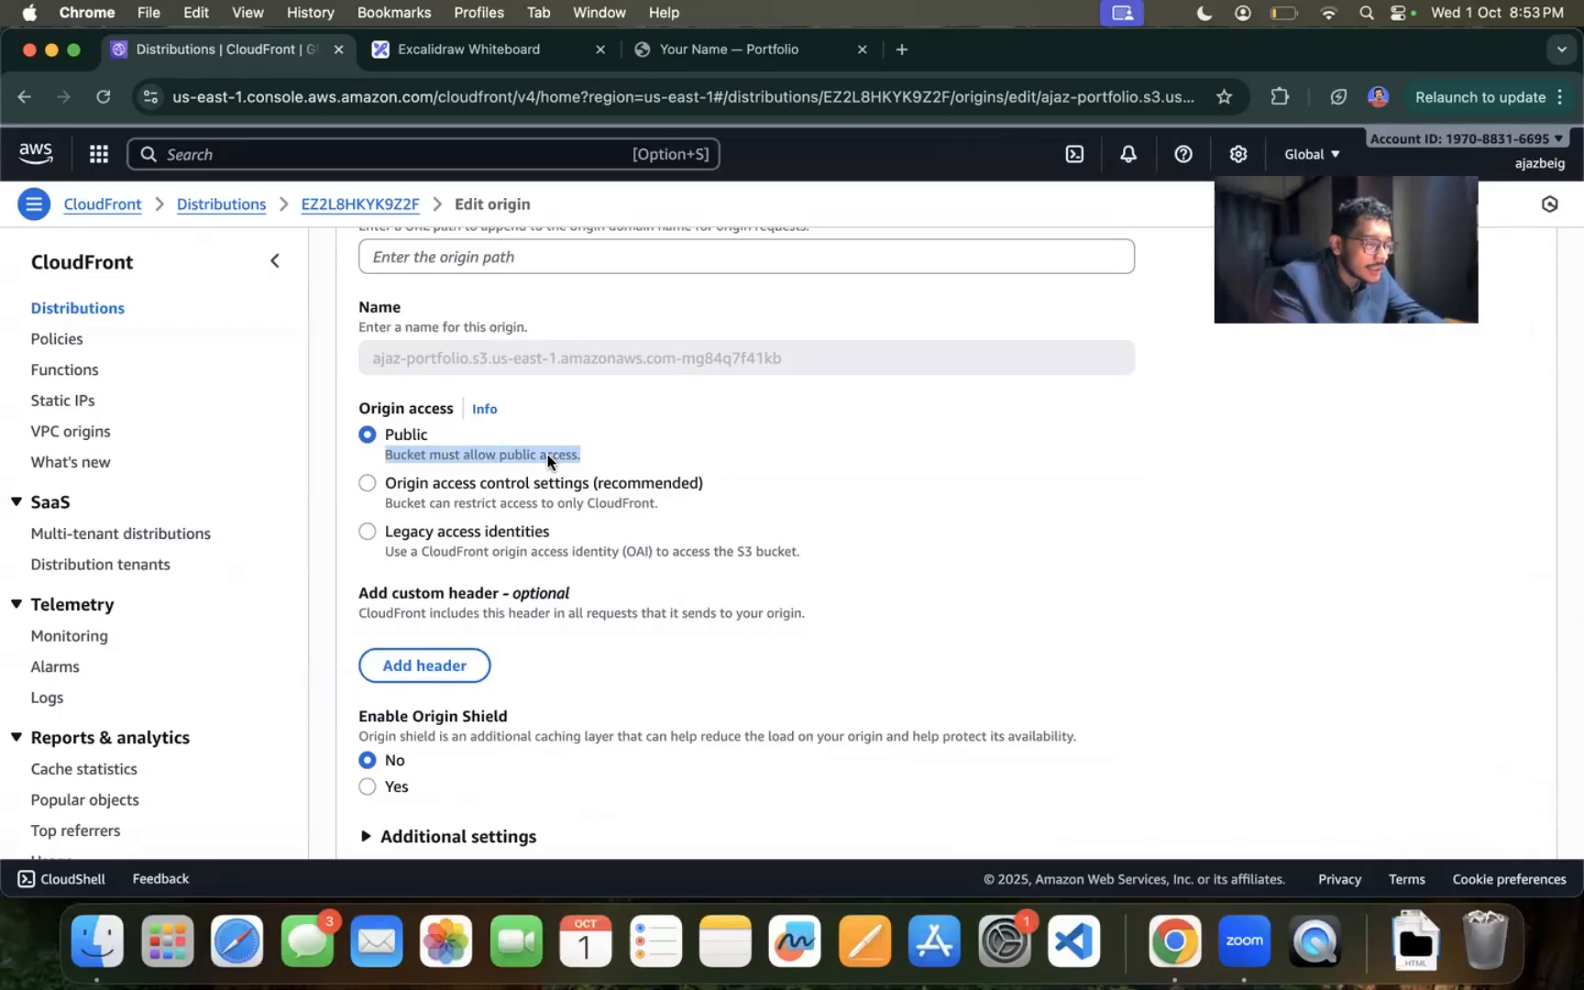
Step: Switch the S3 origin's access to Origin access control settings and view the origin access controls available for it
click(587, 484)
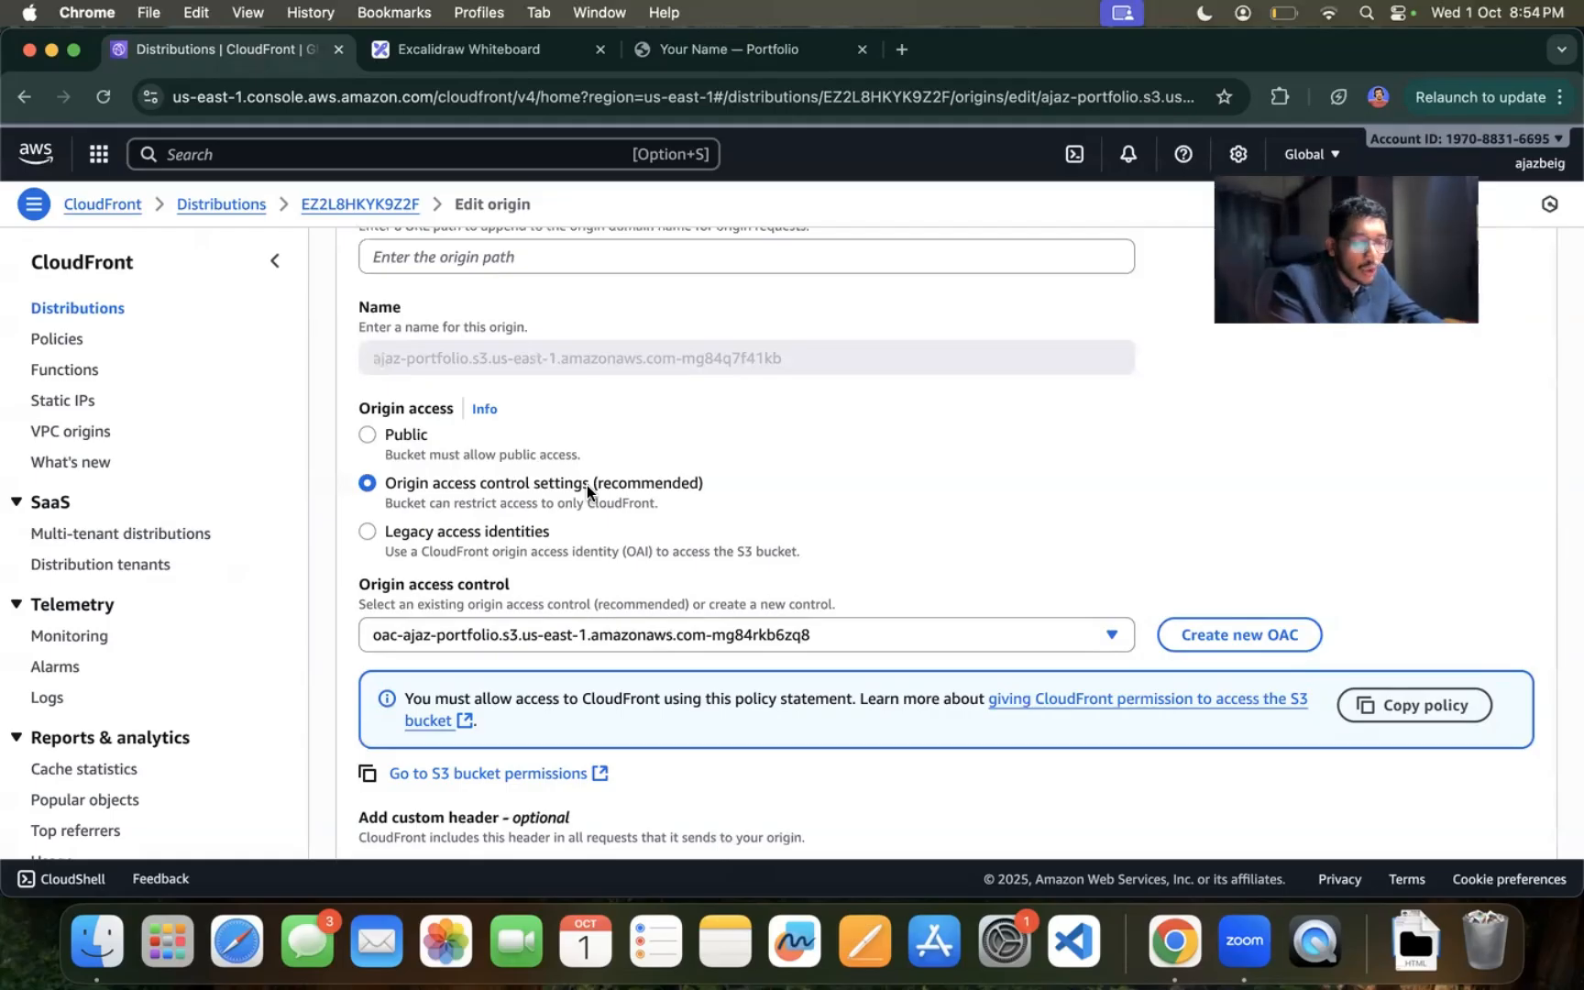
click(910, 627)
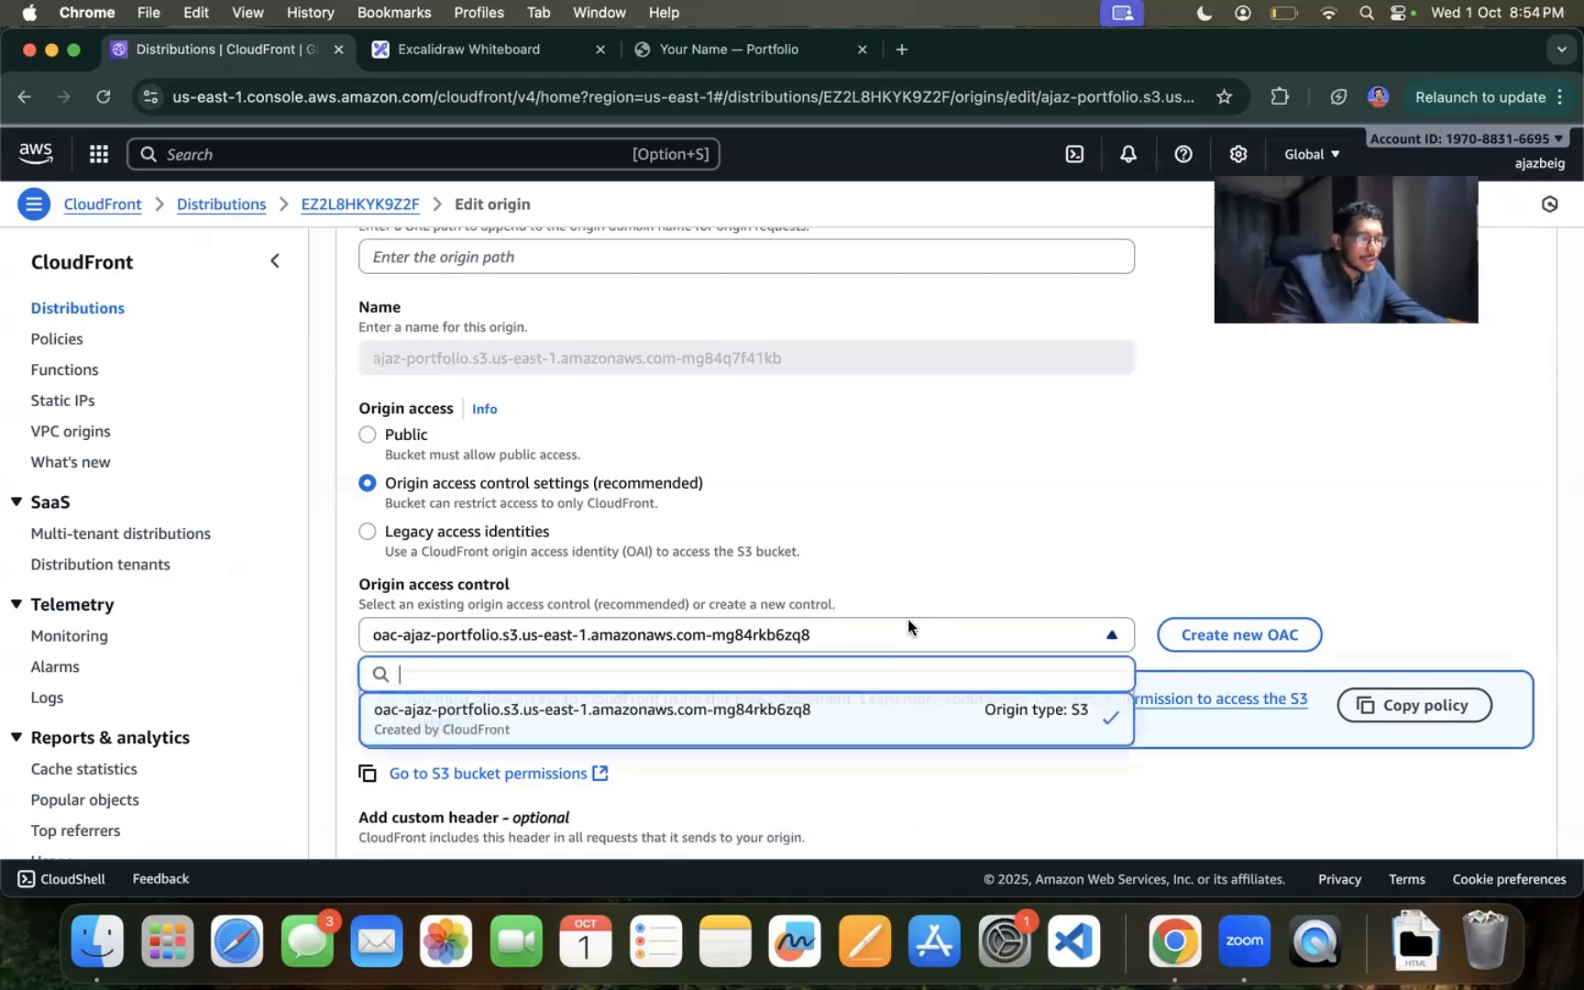
click(1072, 597)
Step: Examine the form for creating a new OAC, close it without creating one, and select Legacy access identities as the origin access
click(1238, 635)
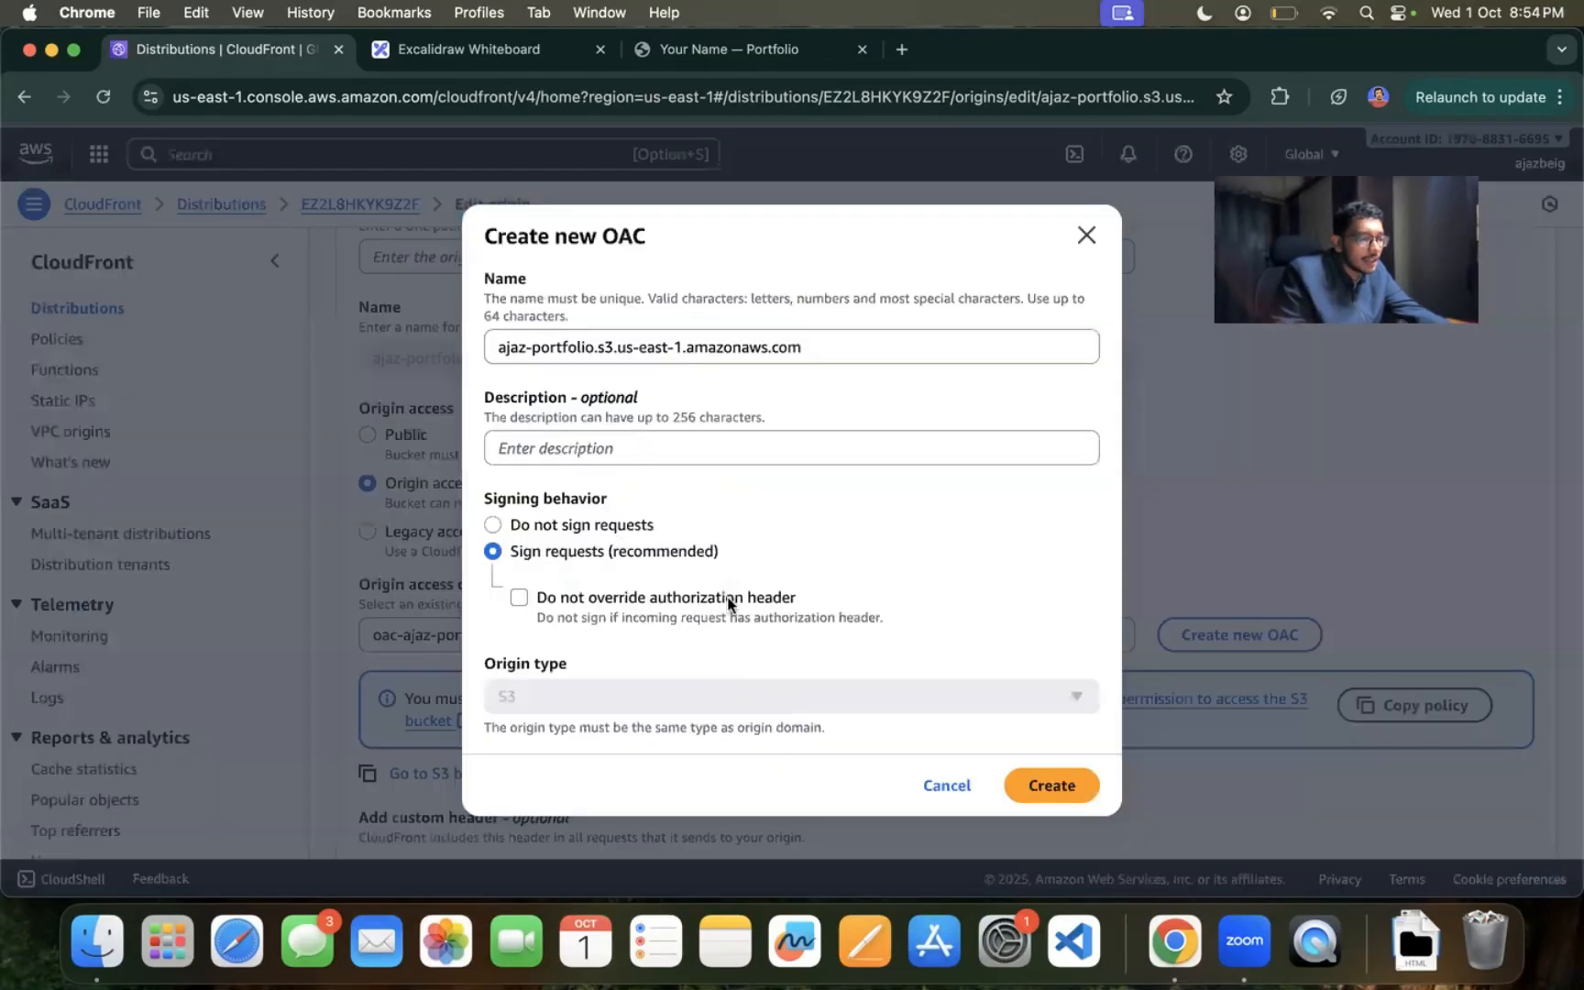
click(531, 441)
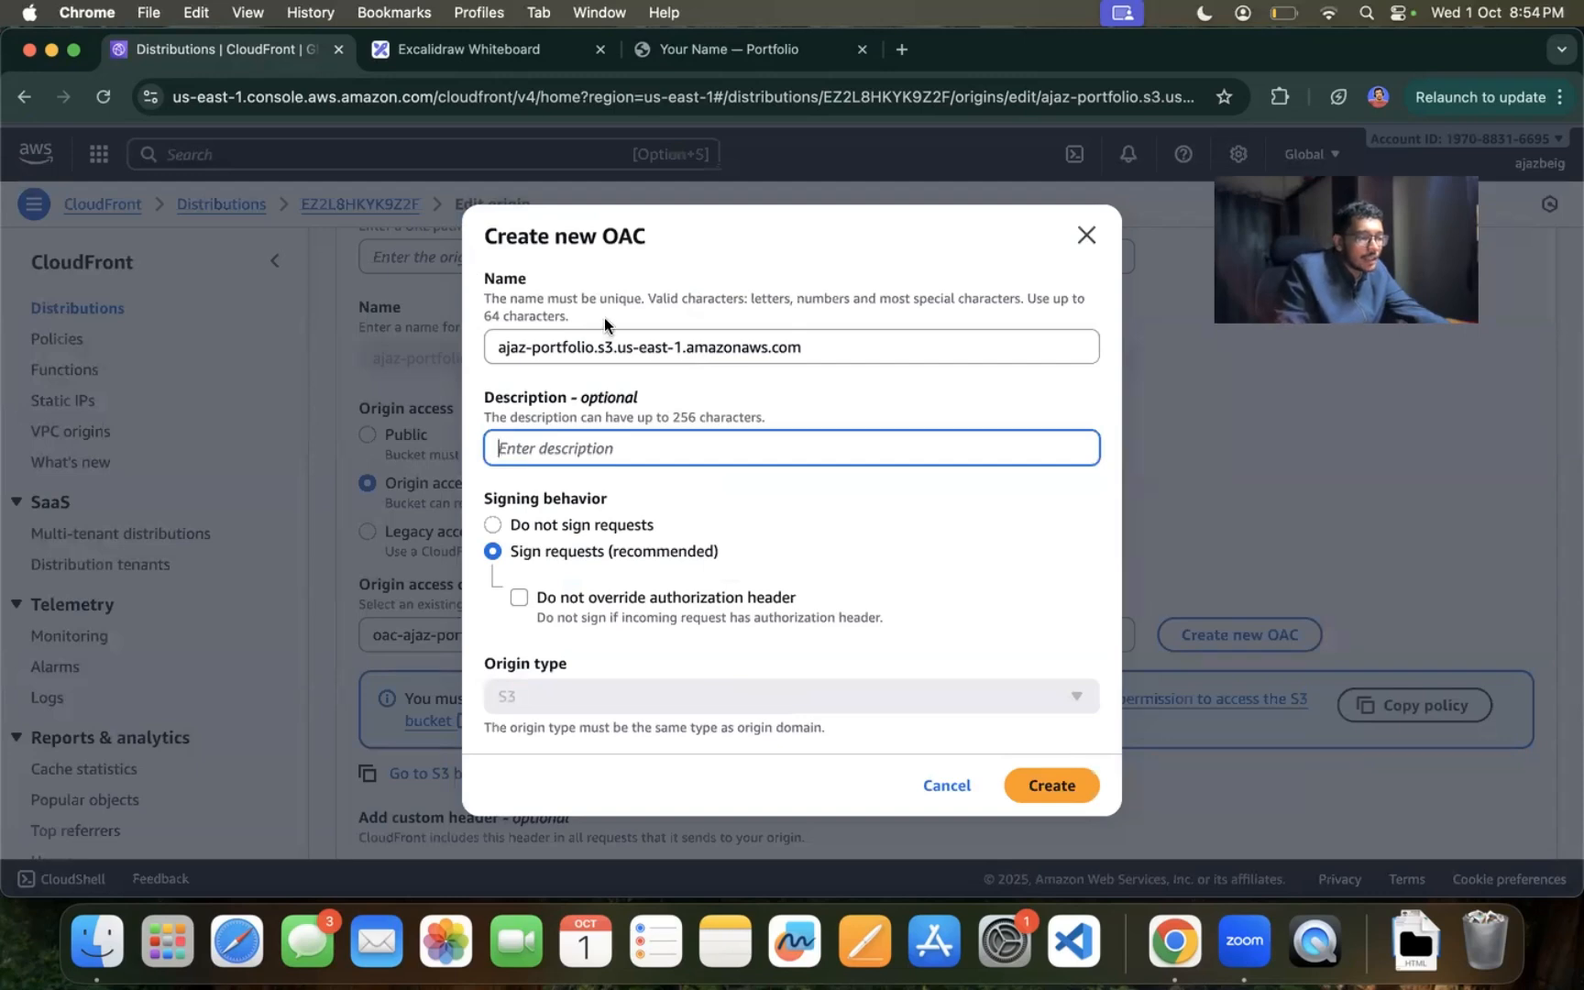
drag(605, 318, 462, 293)
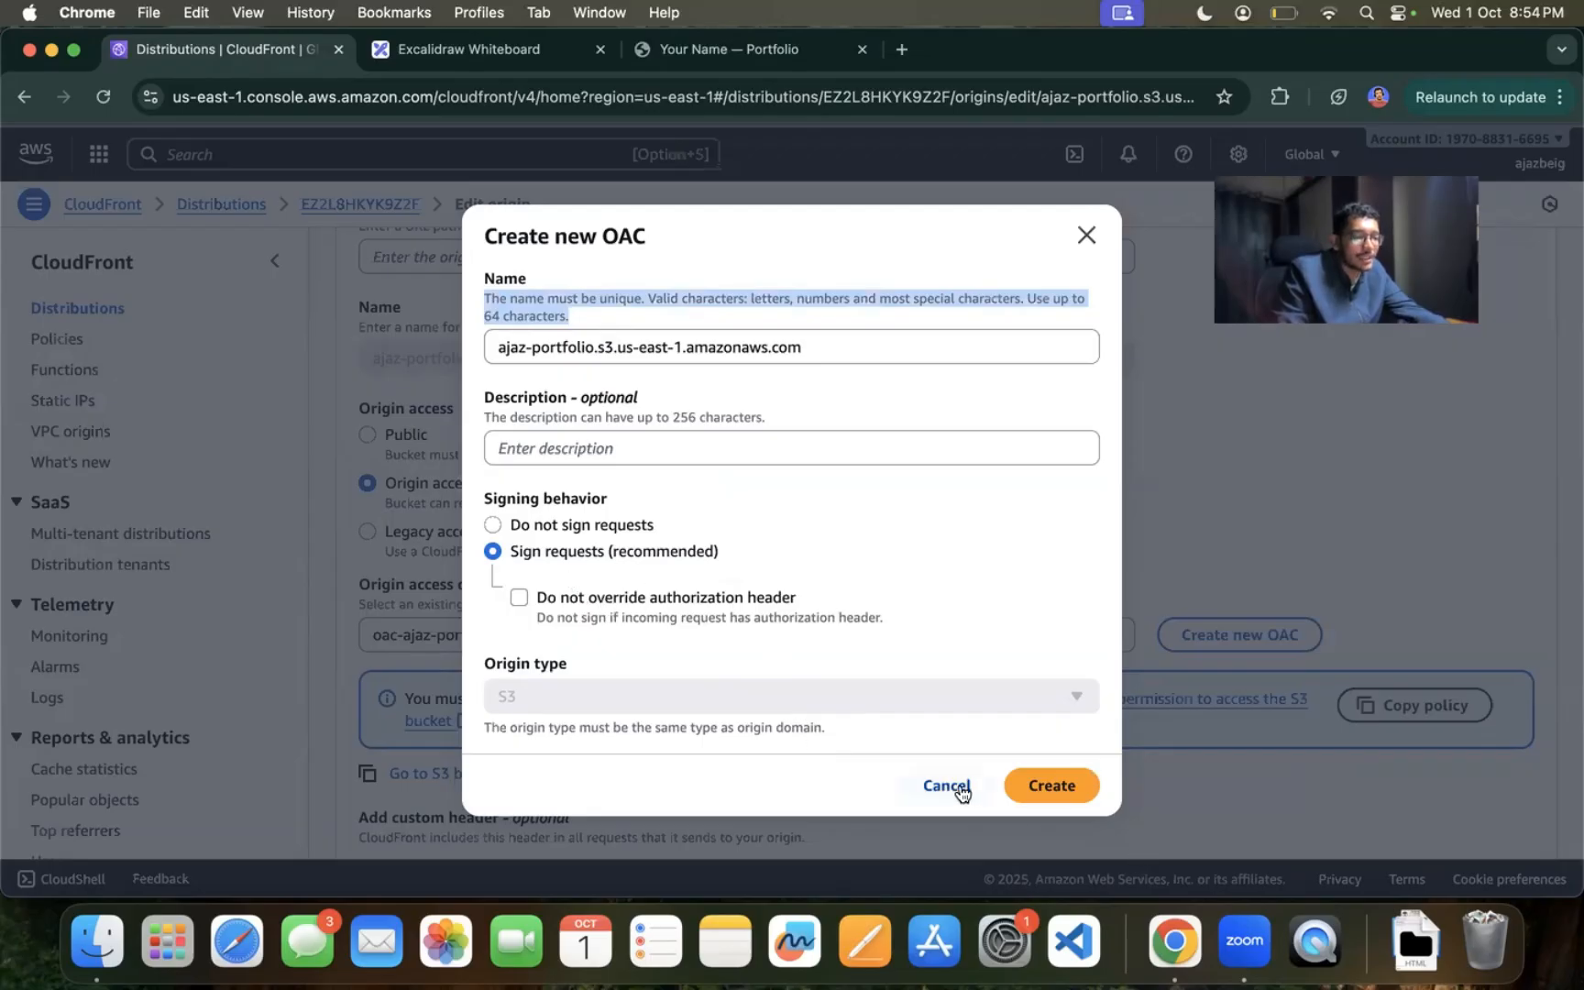
click(1084, 237)
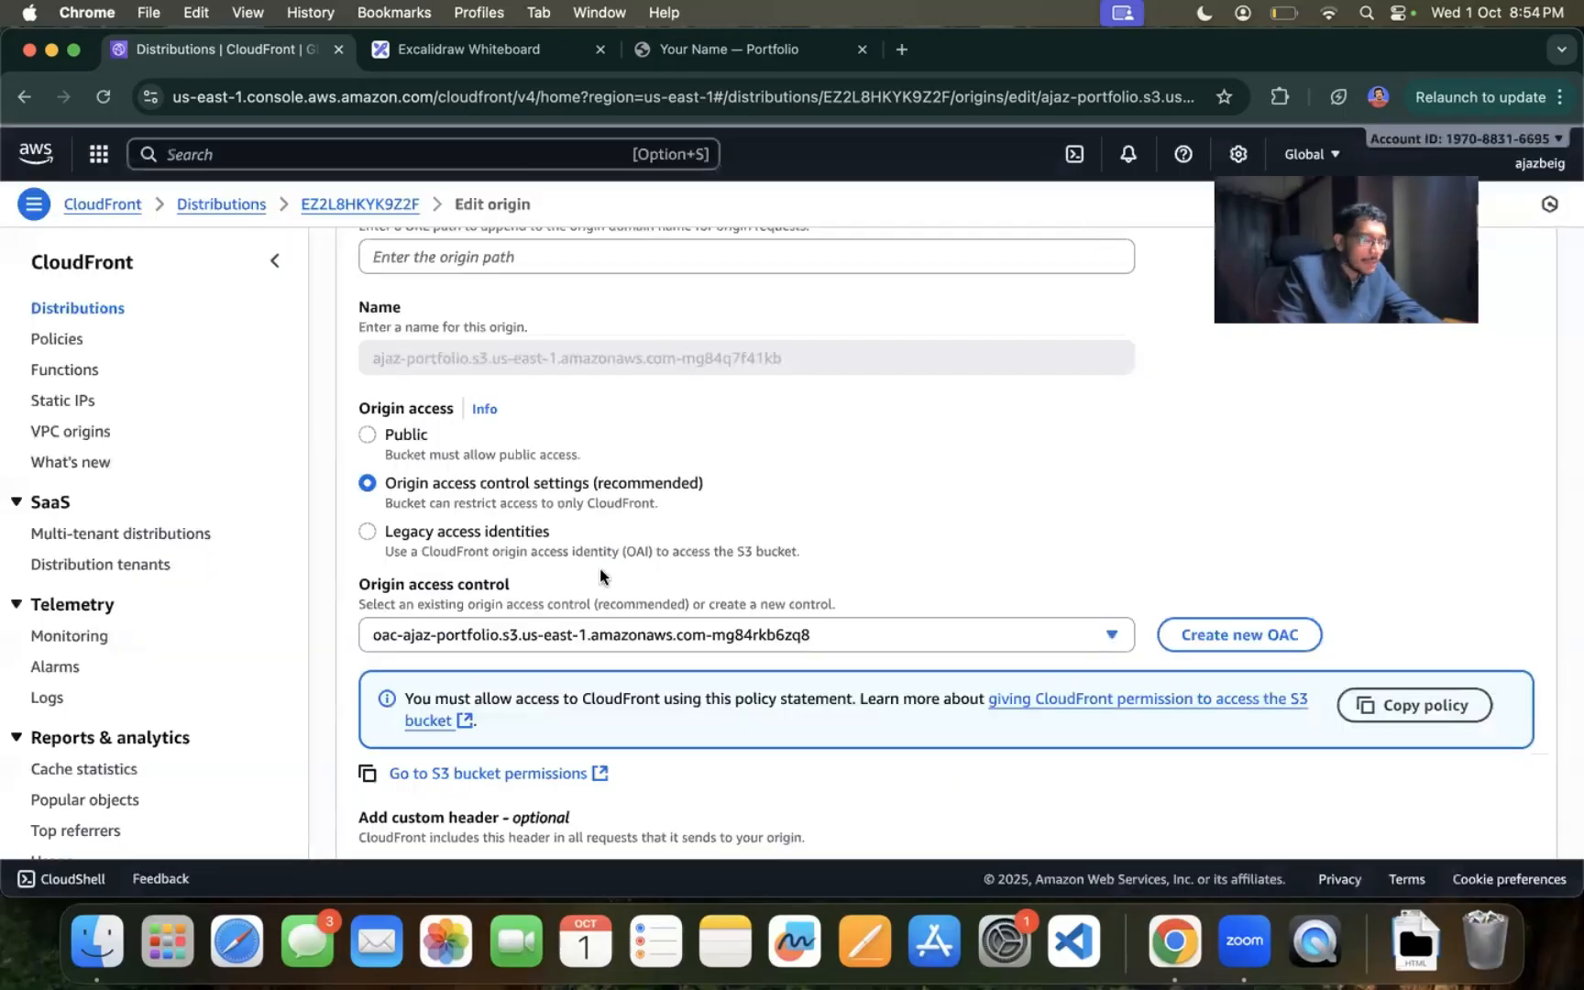
click(509, 537)
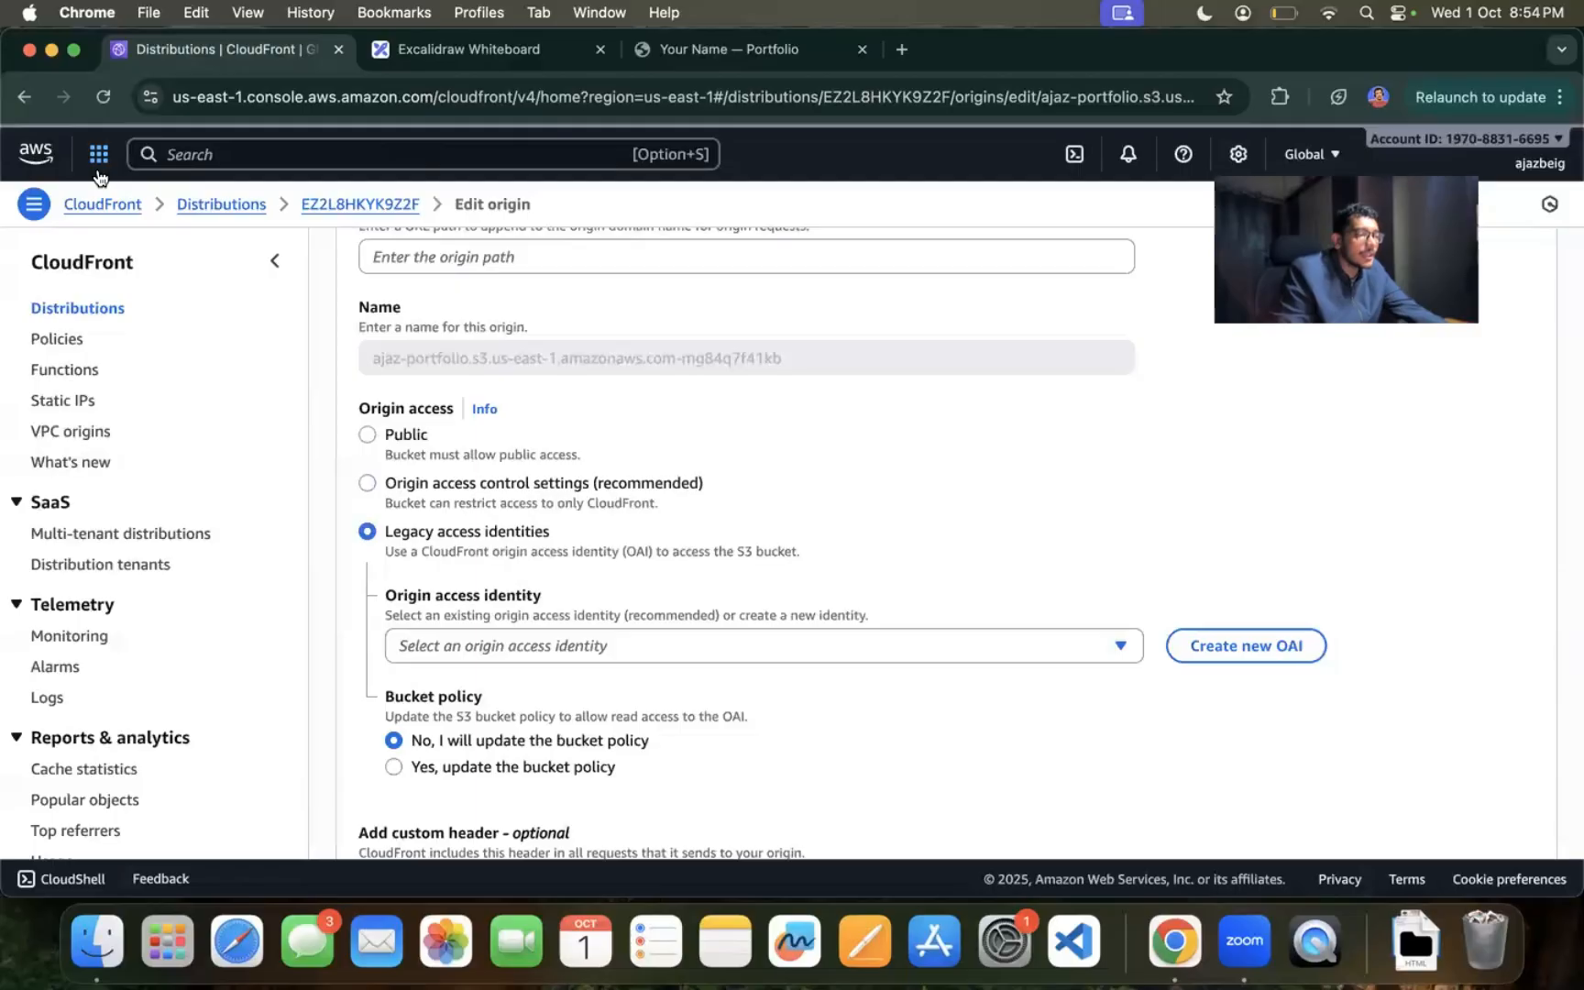
Step: Return to the portfolio website served through CloudFront and reload it from its top section
click(308, 165)
click(773, 53)
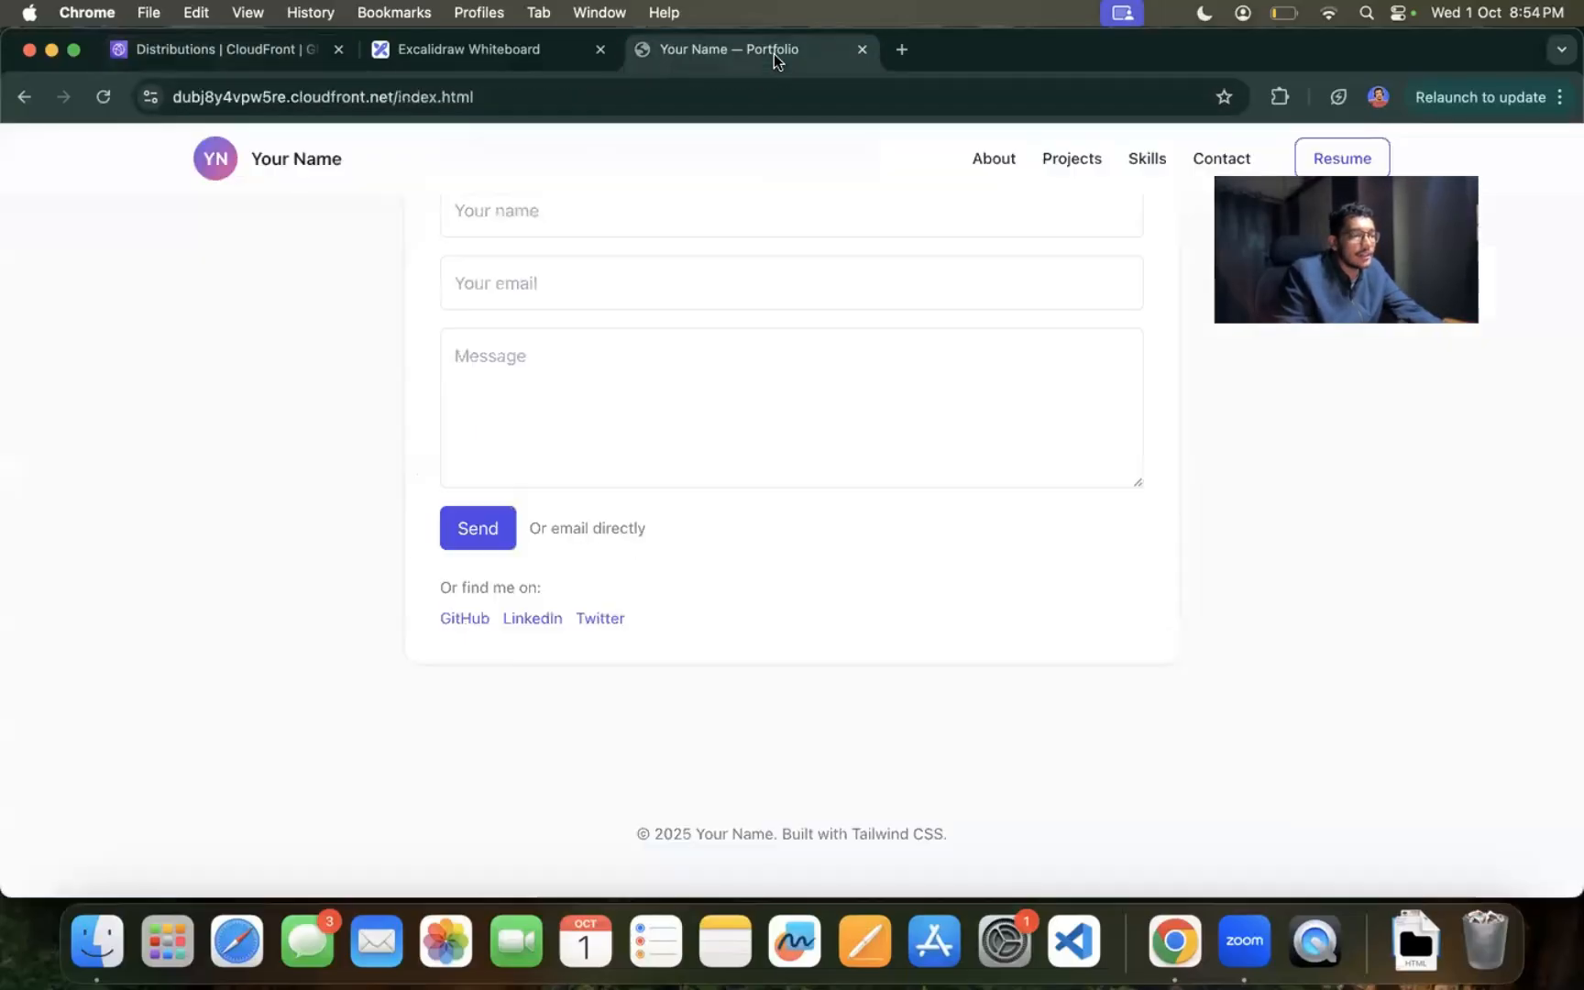
scroll(785, 494, up, 15)
scroll(696, 366, down, 2)
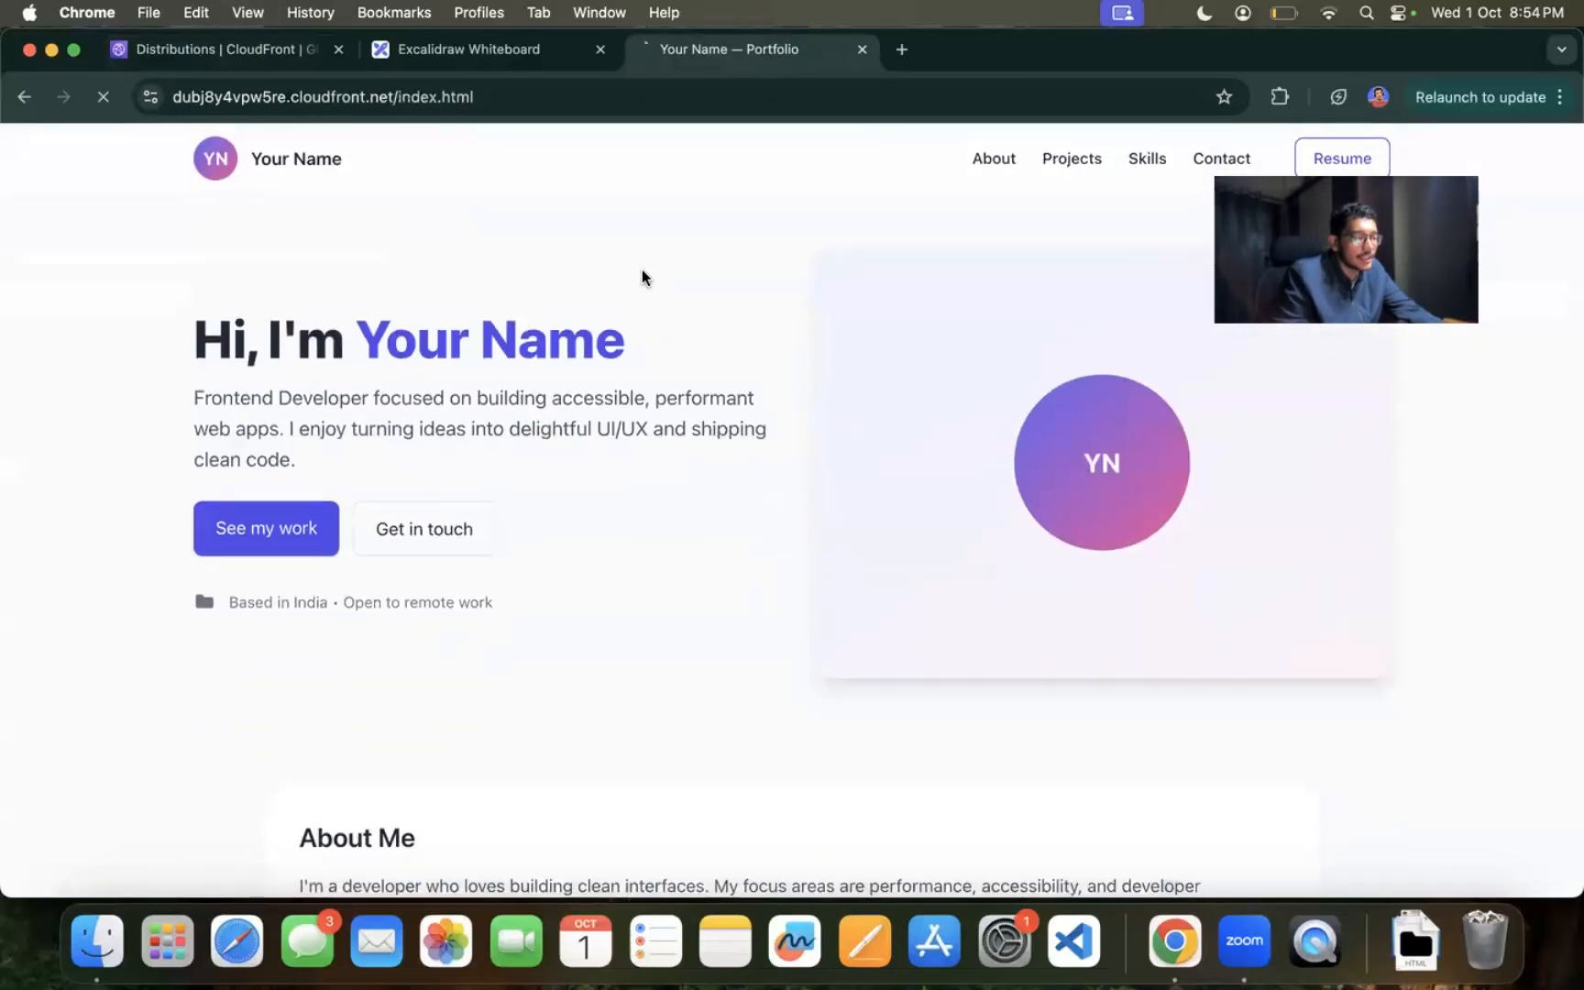
Step: Go back to the AWS console, search its services for s3, and open the portfolio bucket
click(267, 48)
click(340, 167)
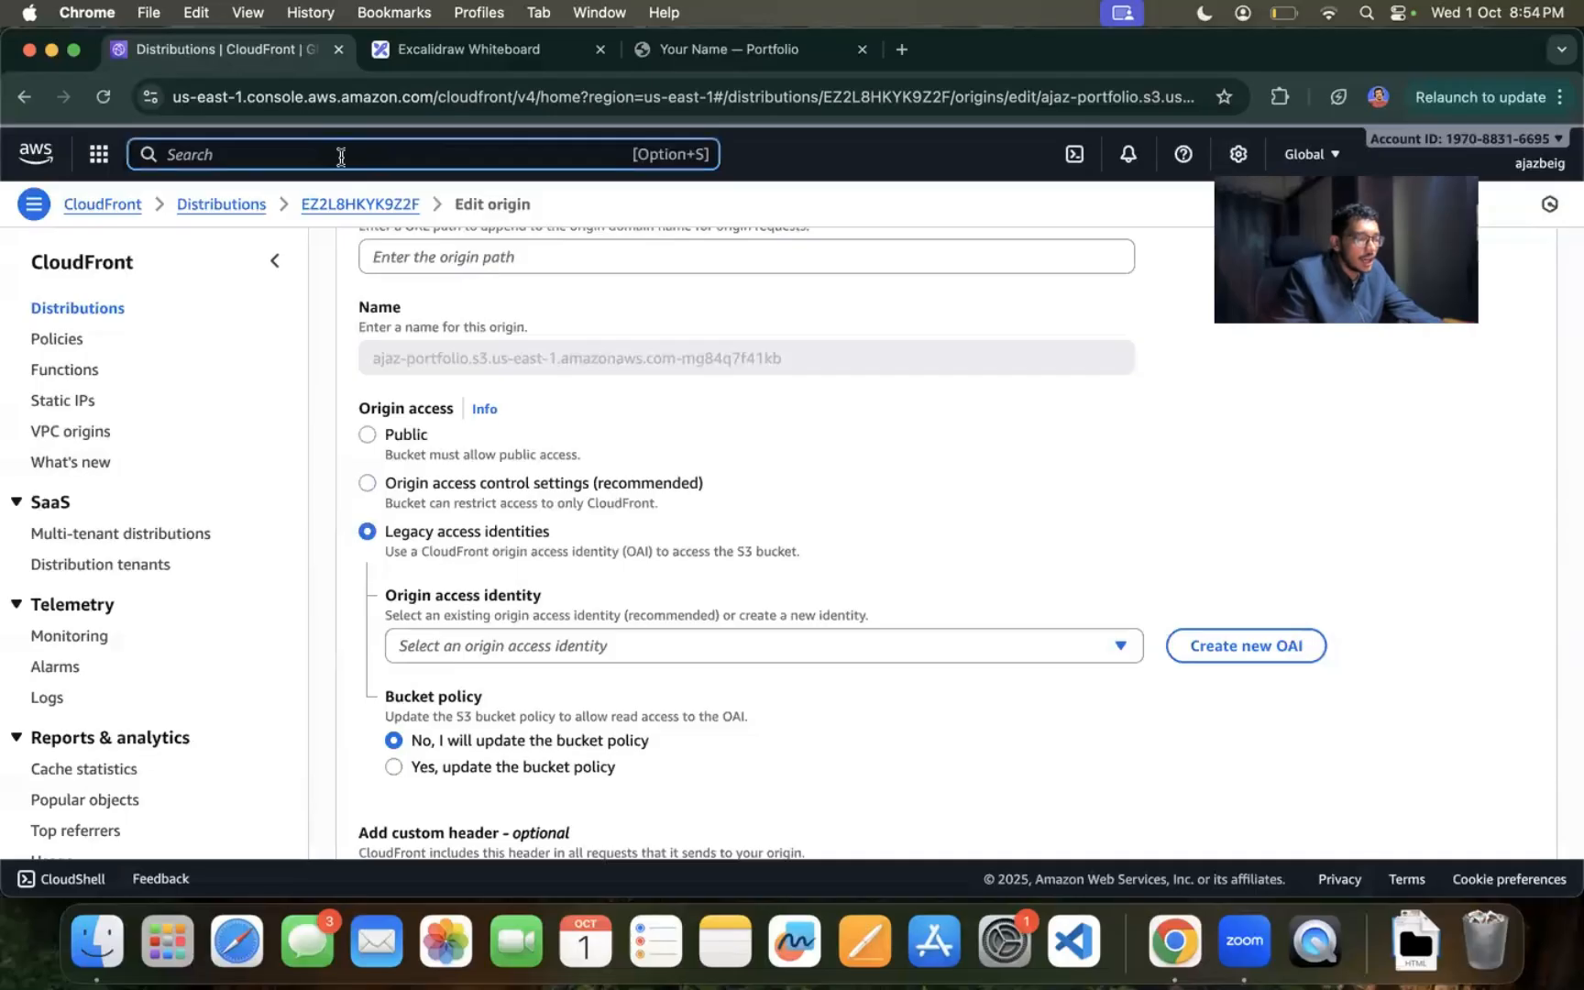
text(s3)
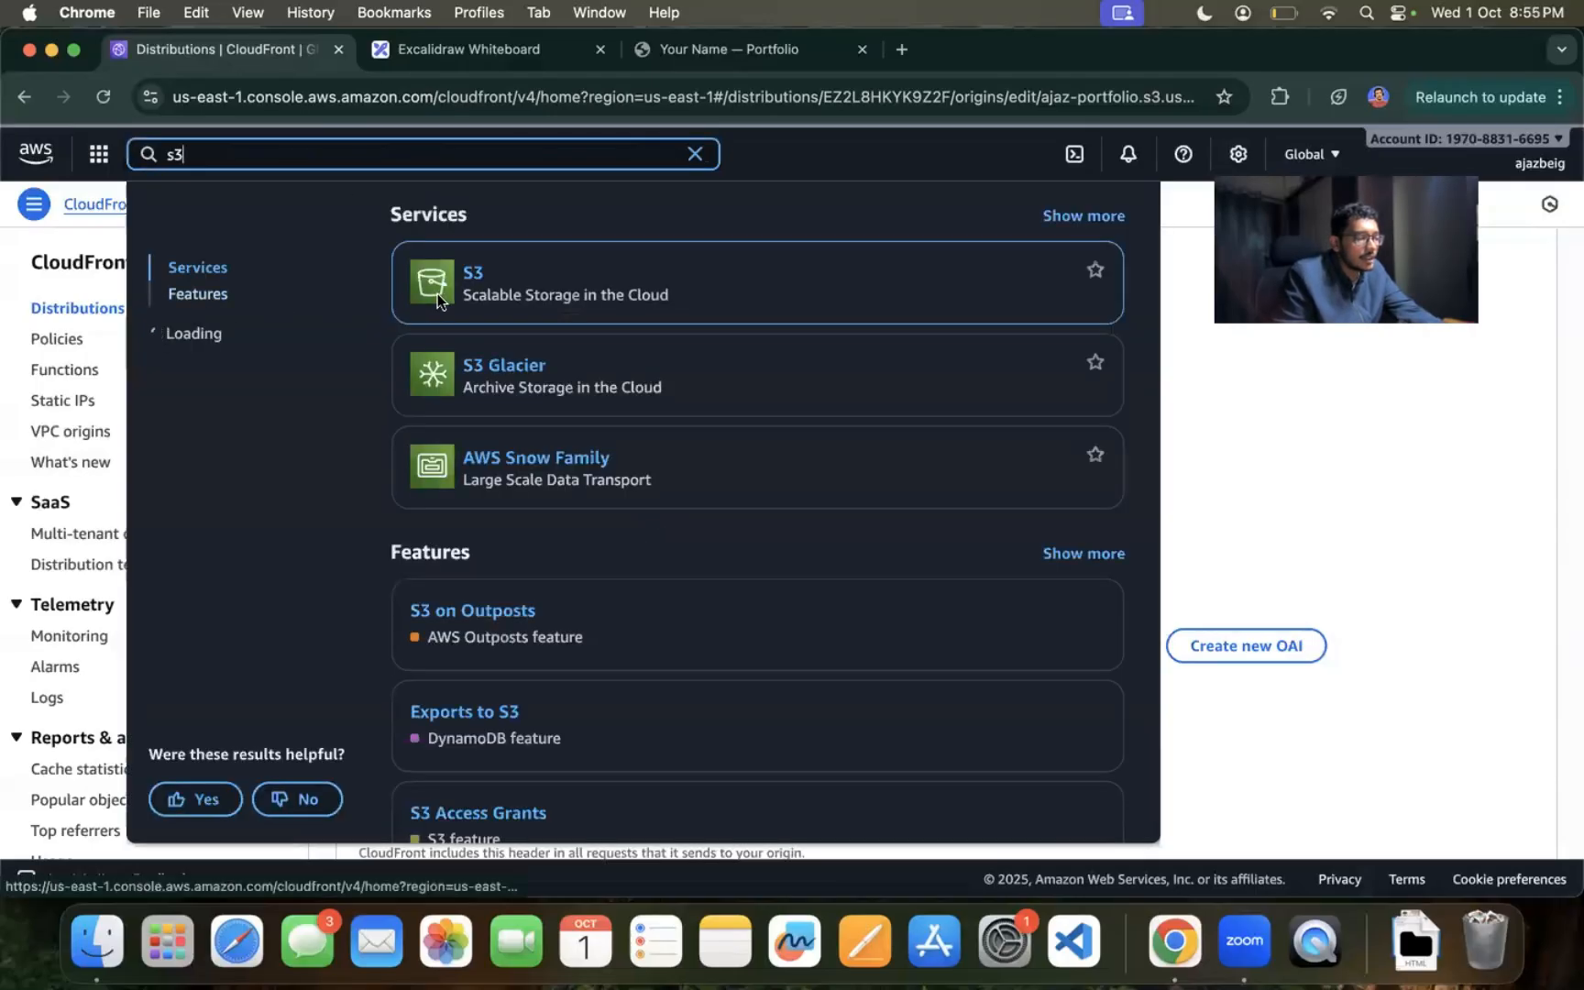
click(473, 281)
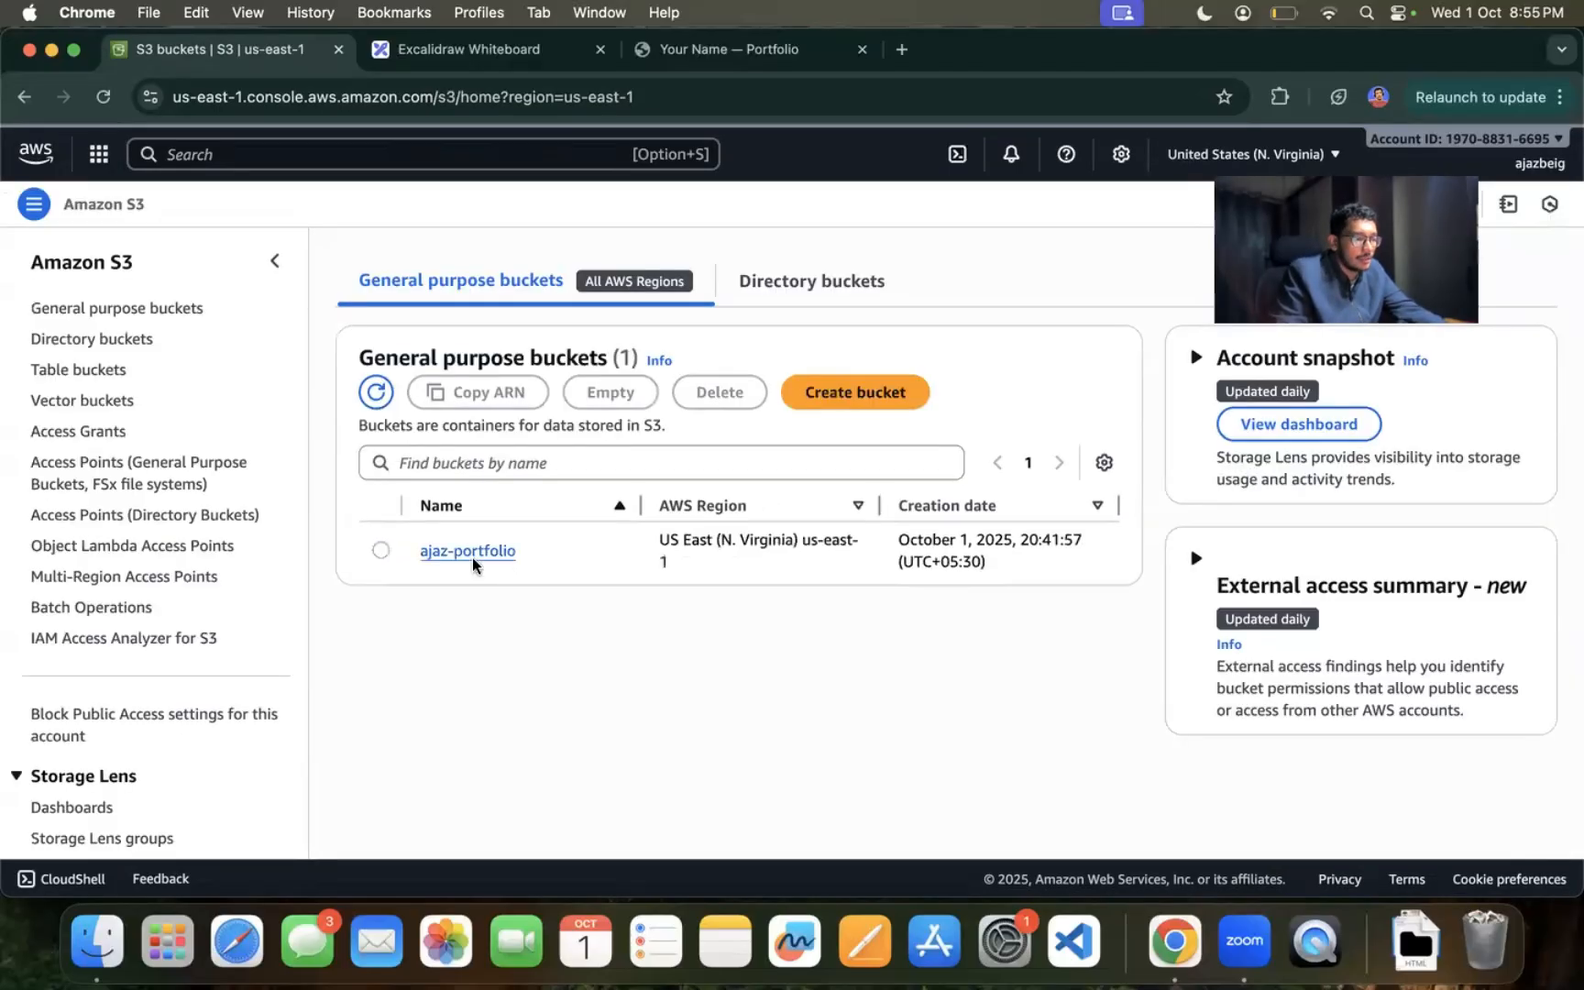
click(473, 553)
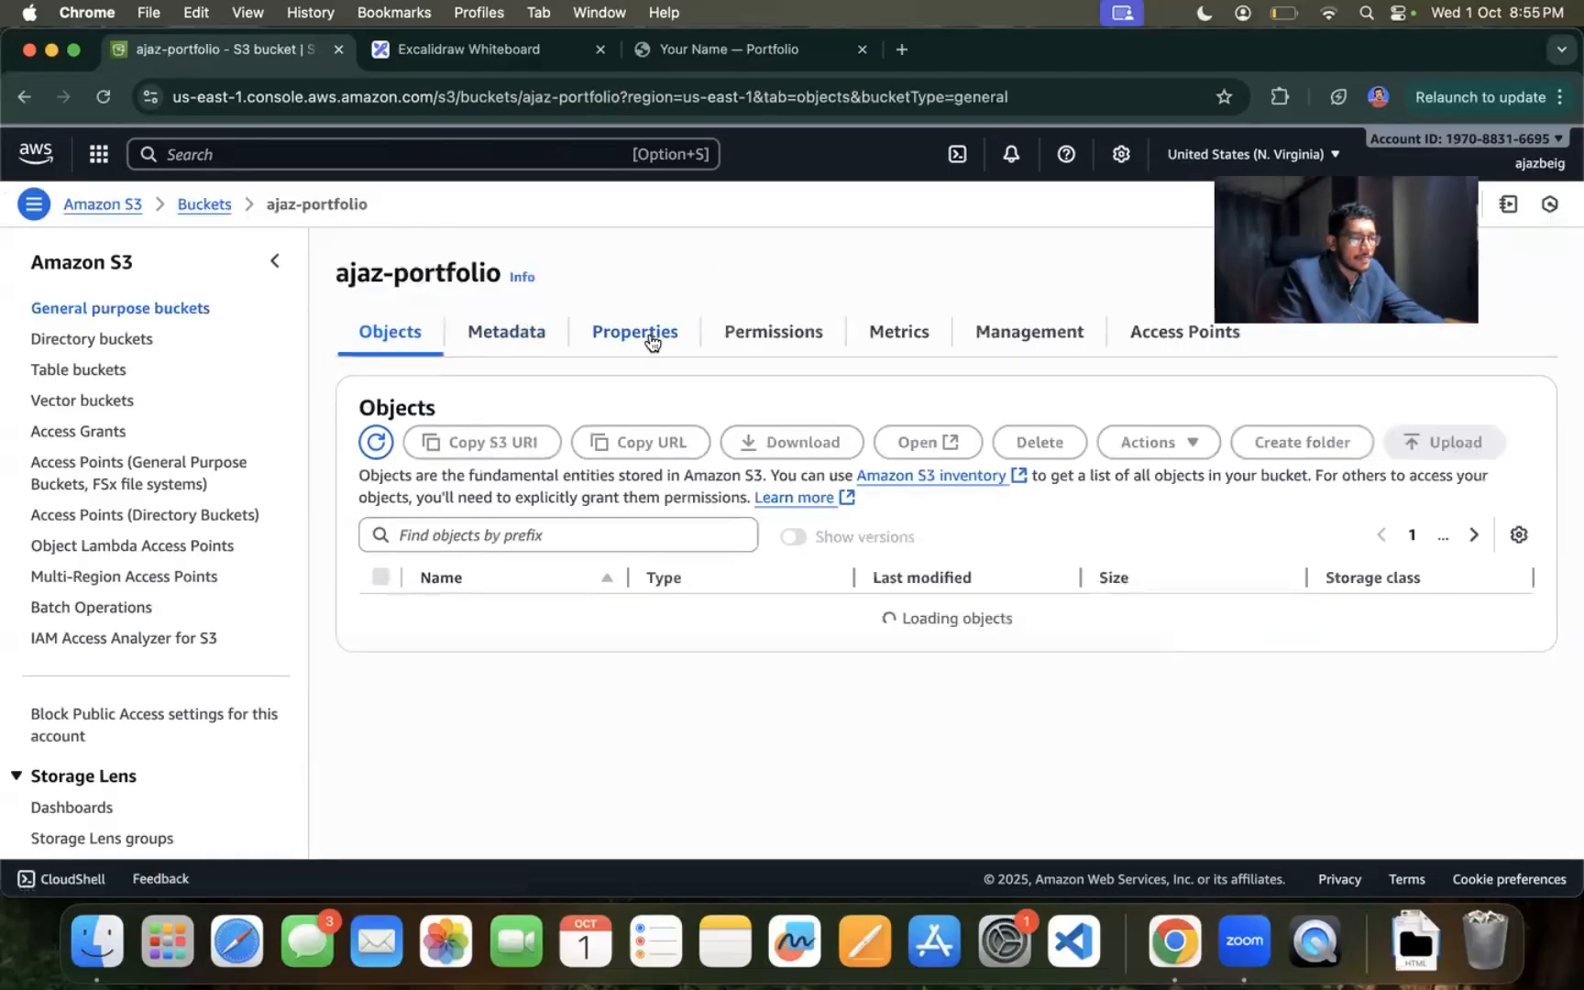
Step: Review the bucket's properties, from versioning and default encryption to event notifications and transfer acceleration
click(653, 339)
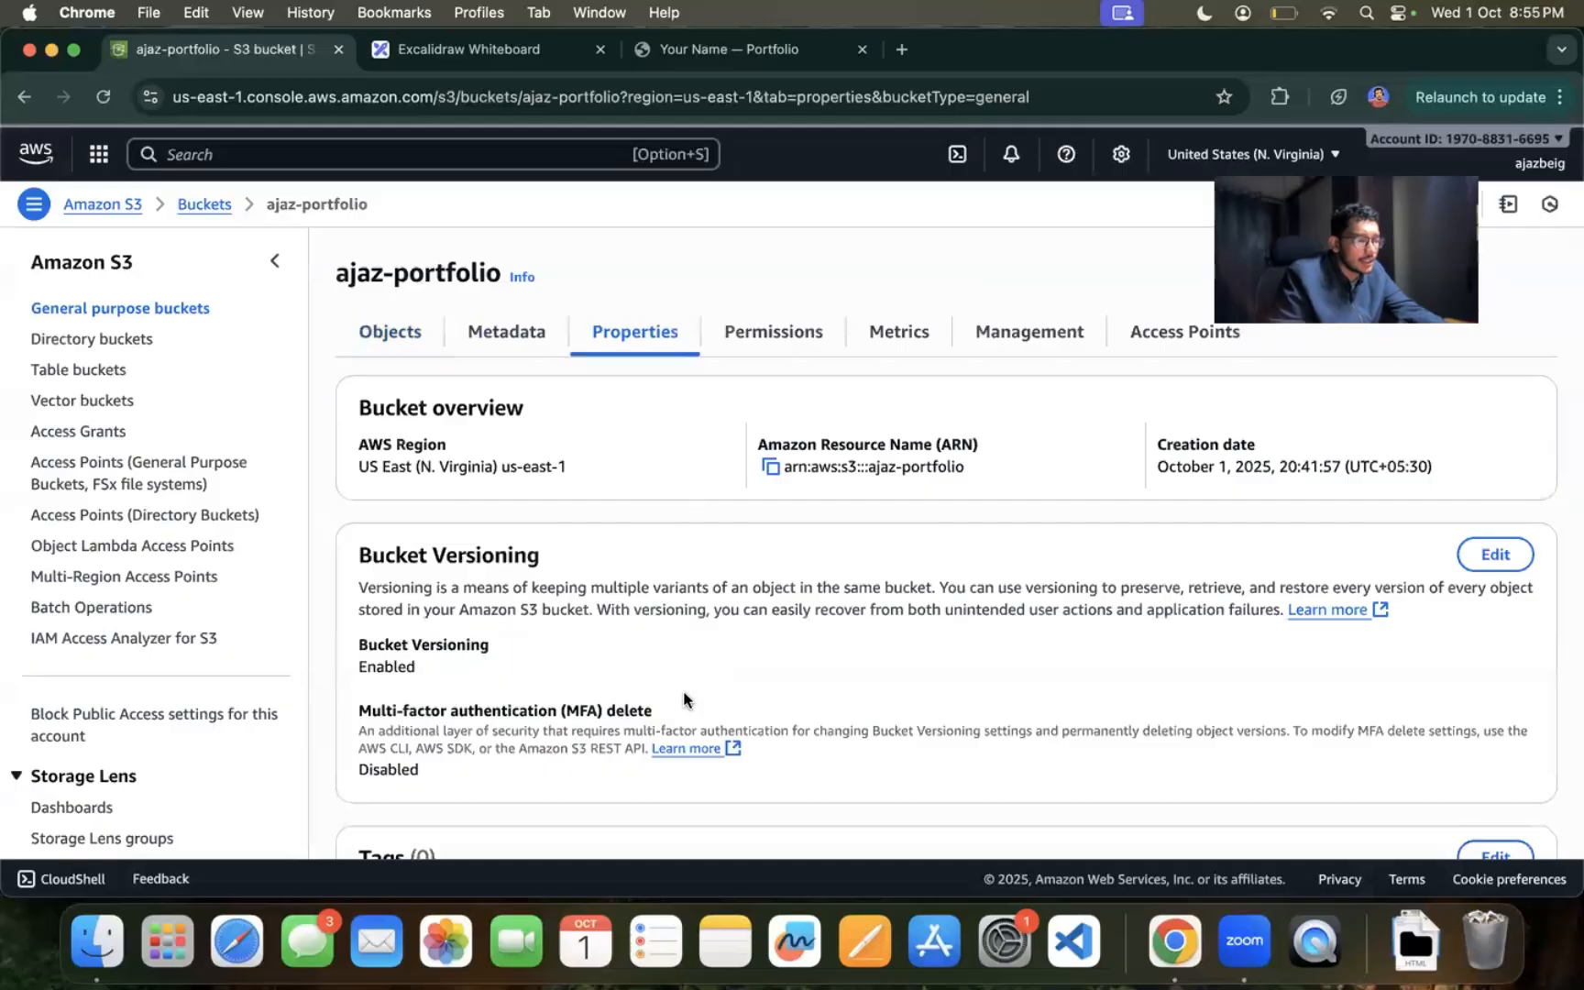
scroll(684, 692, down, 2)
scroll(684, 693, down, 10)
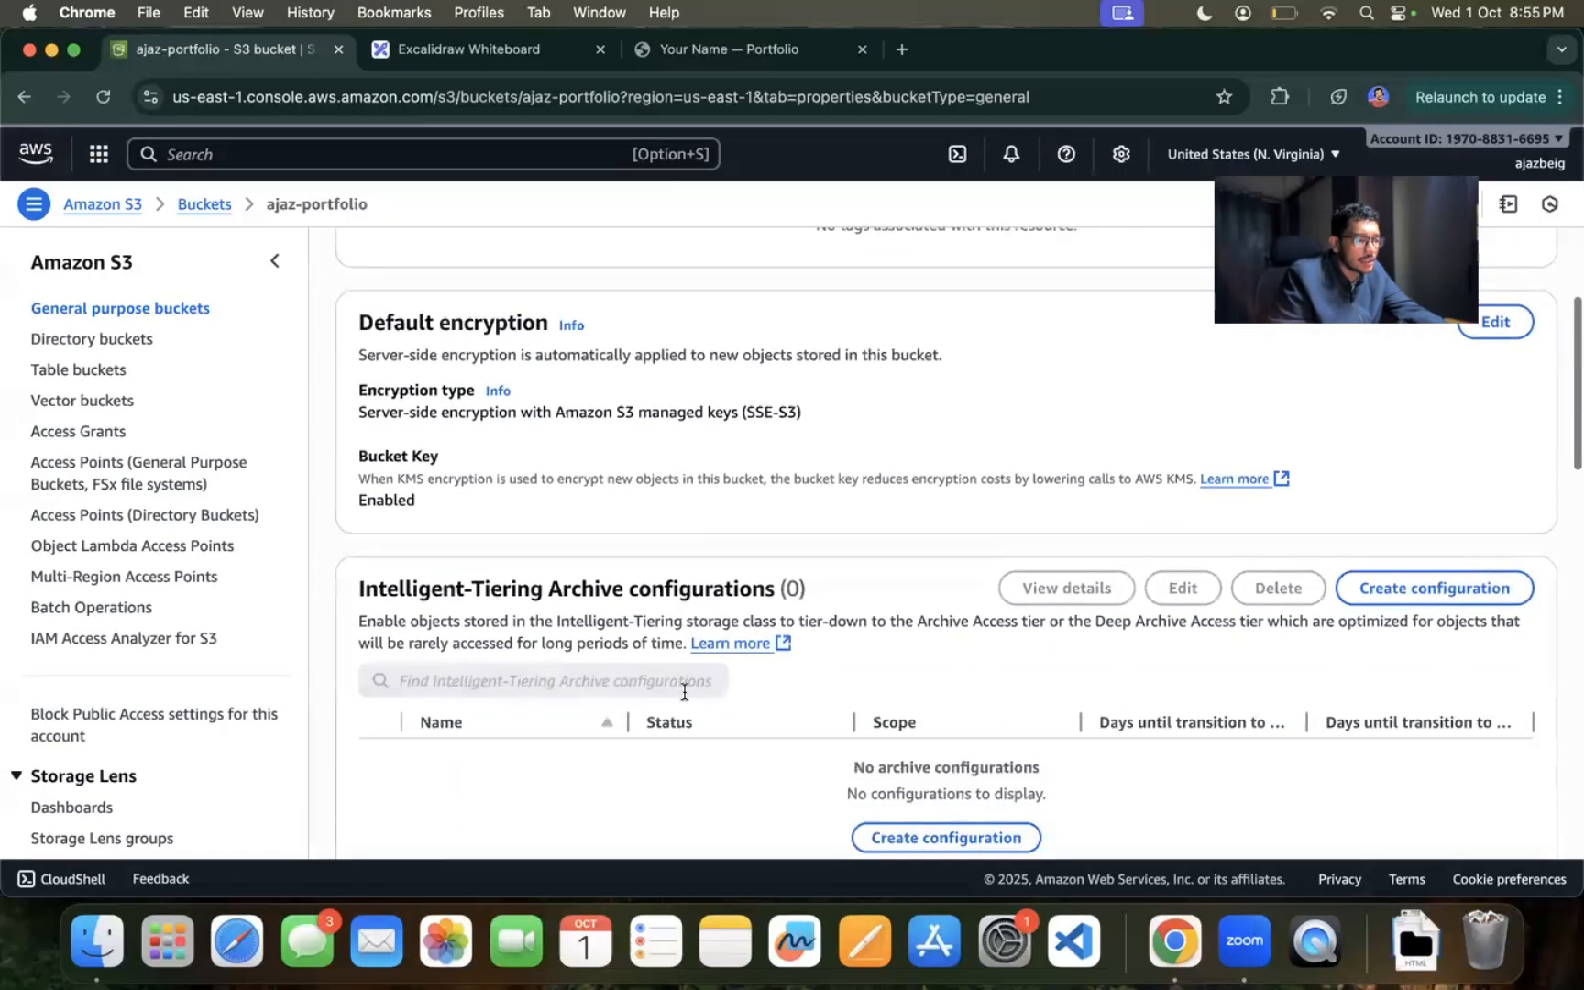
scroll(683, 700, down, 8)
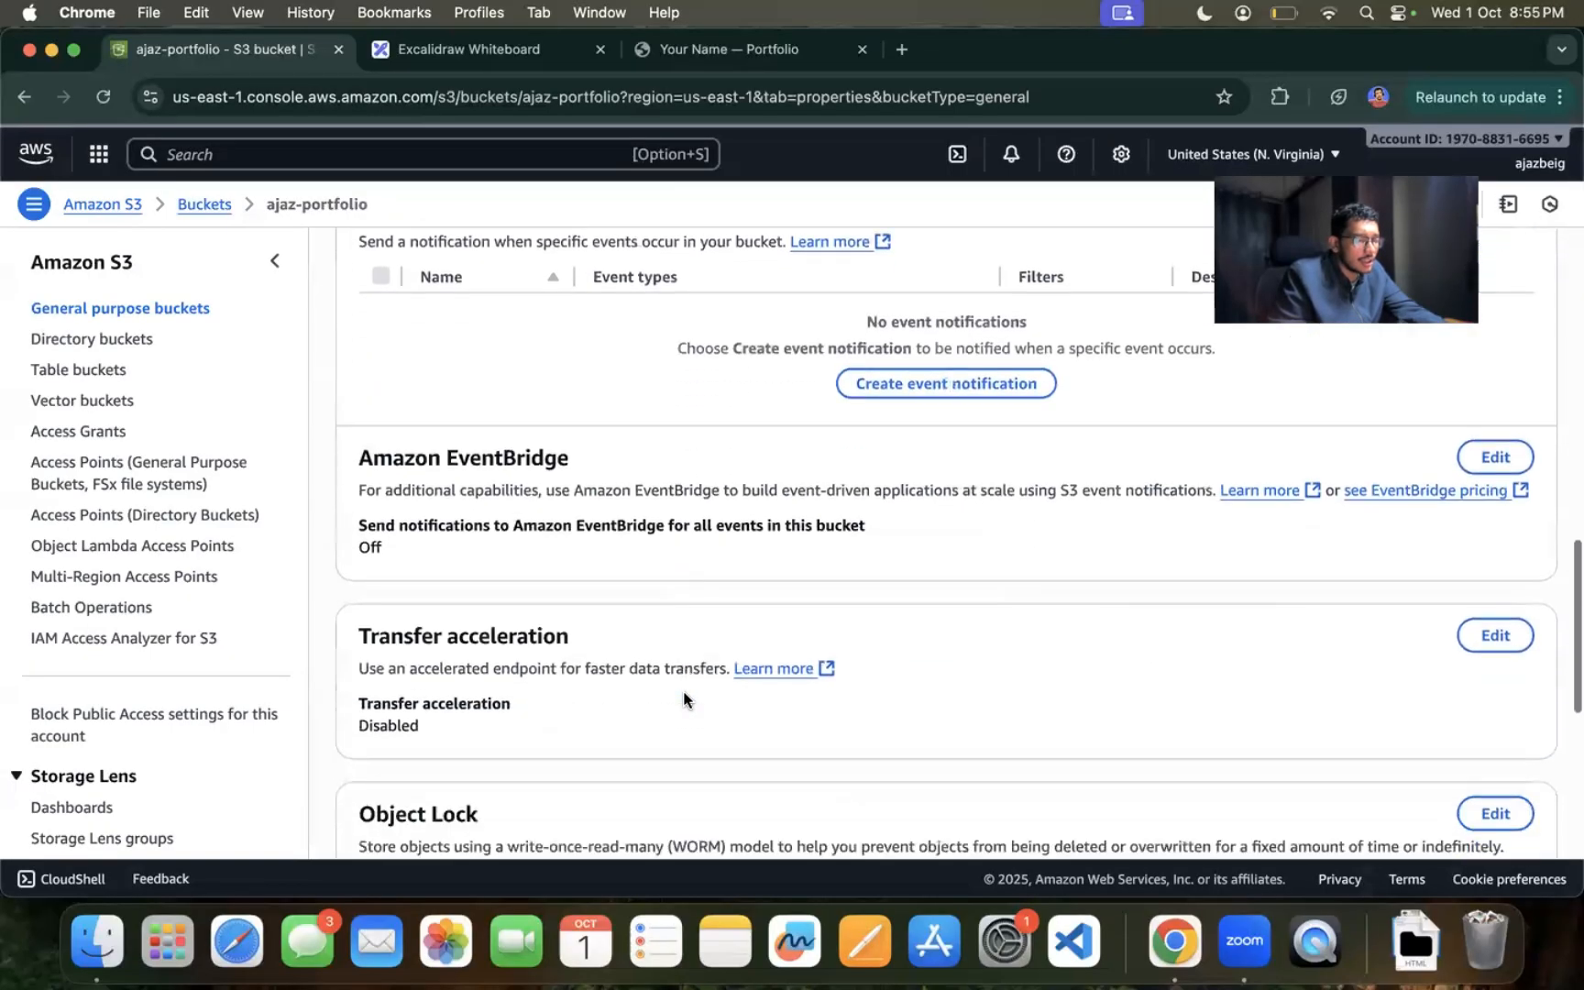
scroll(683, 701, up, 20)
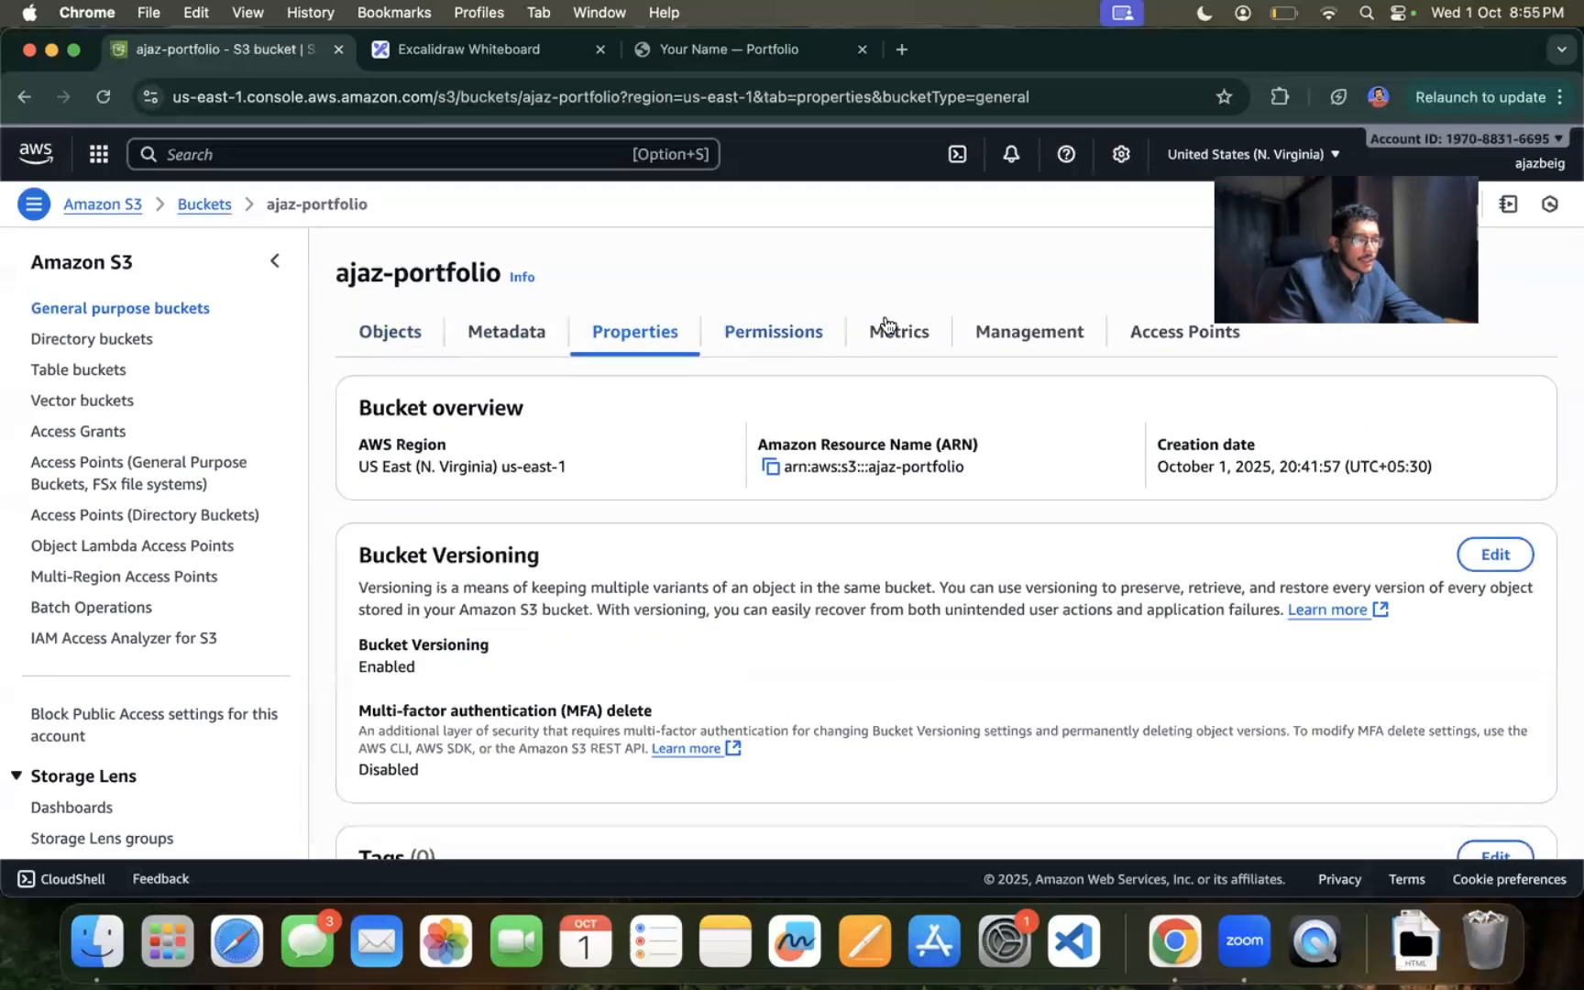
Step: Examine the bucket's individual Block Public Access settings and the CloudFront service principal statement in its bucket policy
click(810, 343)
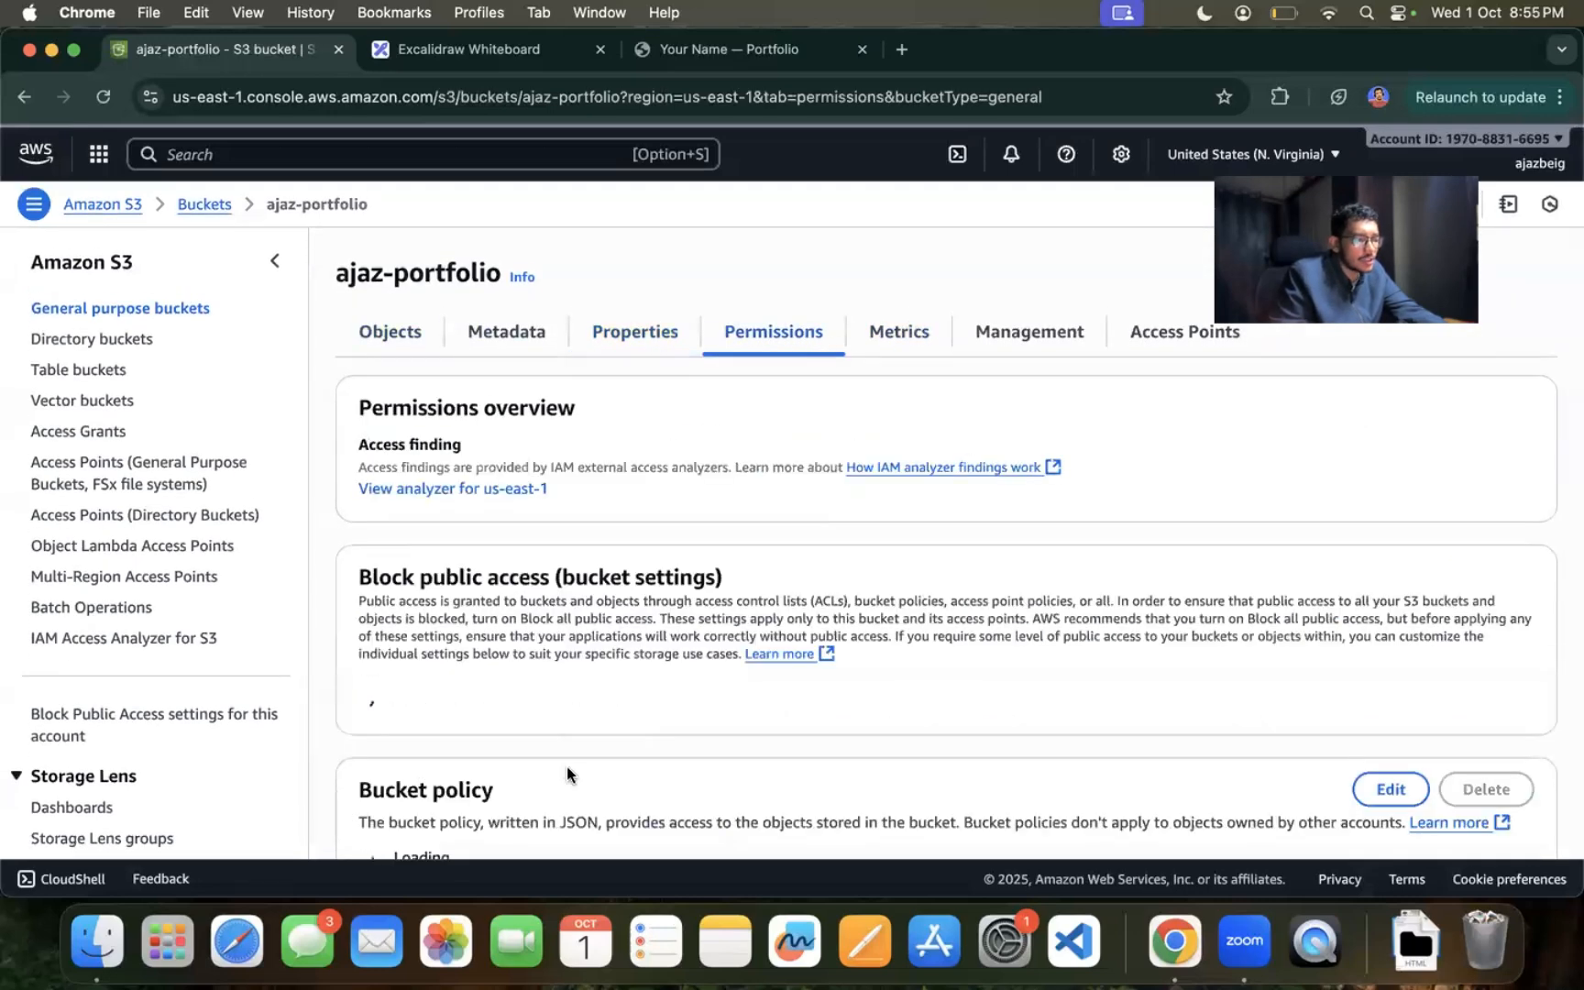
scroll(590, 797, down, 2)
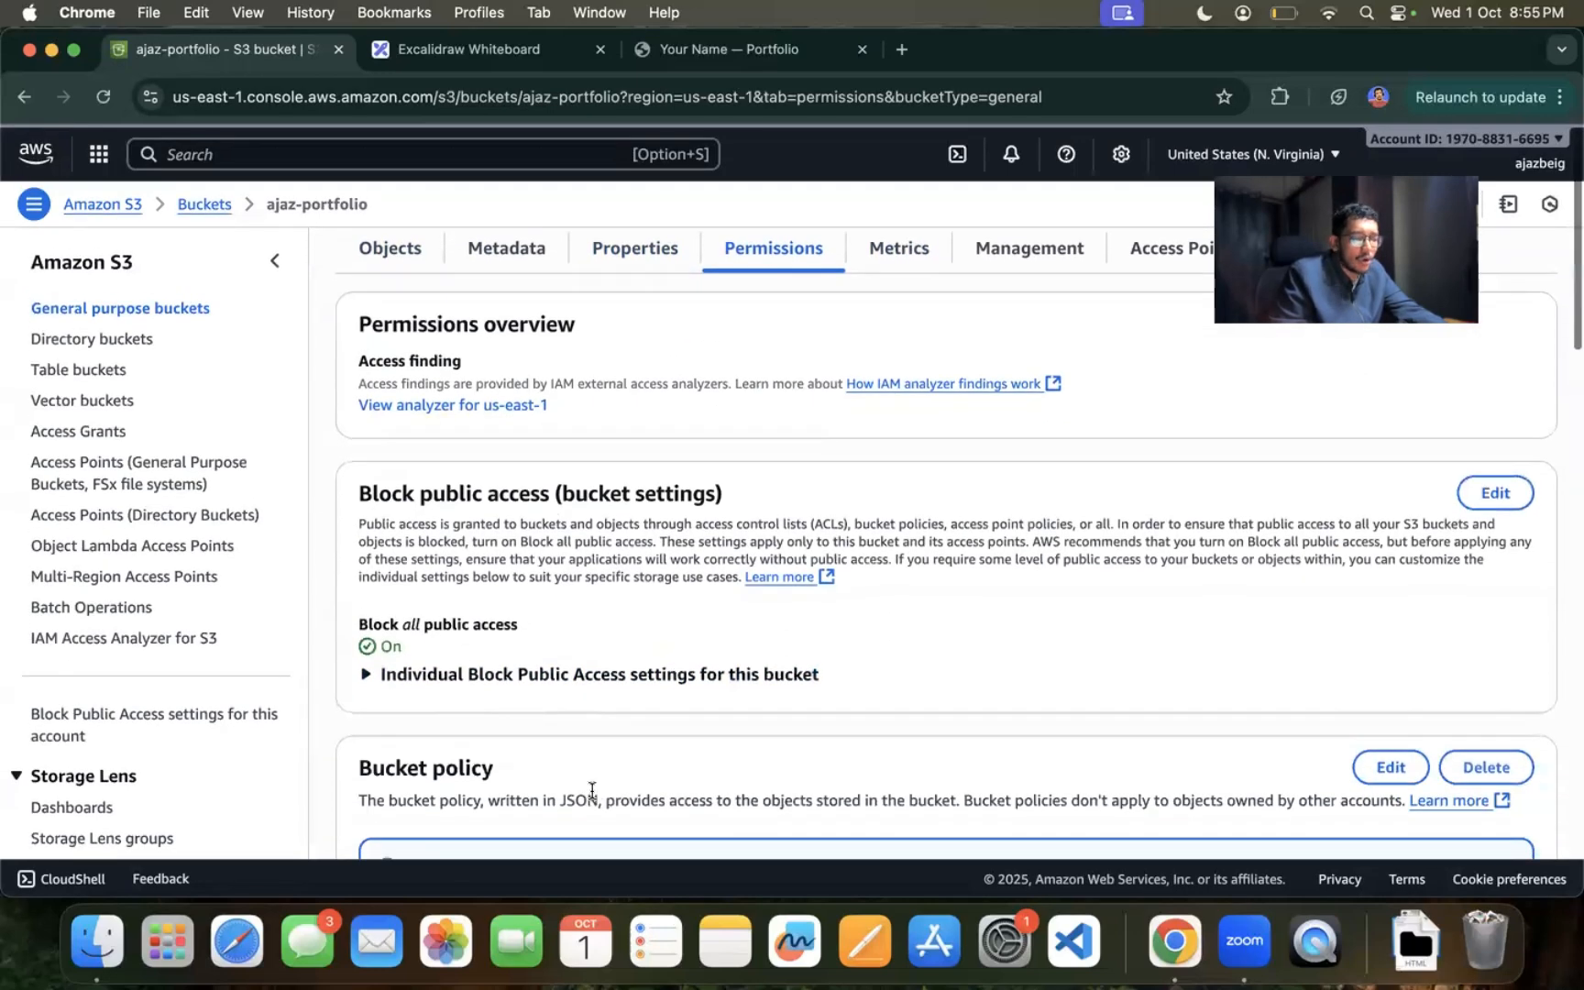
click(370, 675)
scroll(618, 706, down, 6)
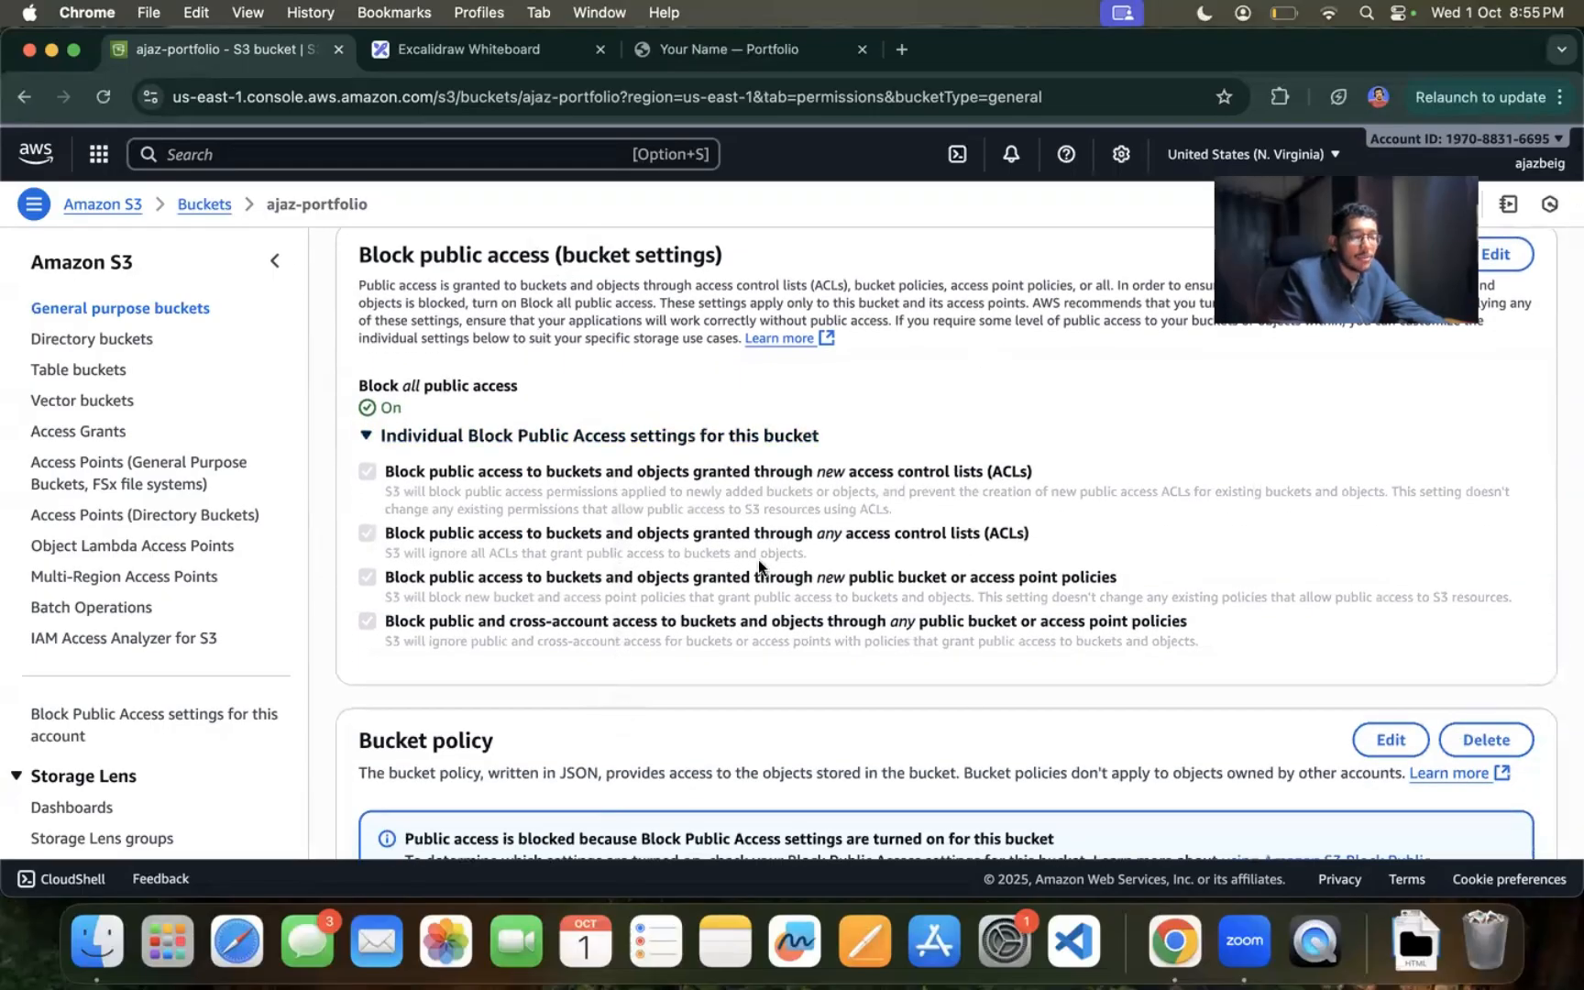
scroll(544, 686, down, 12)
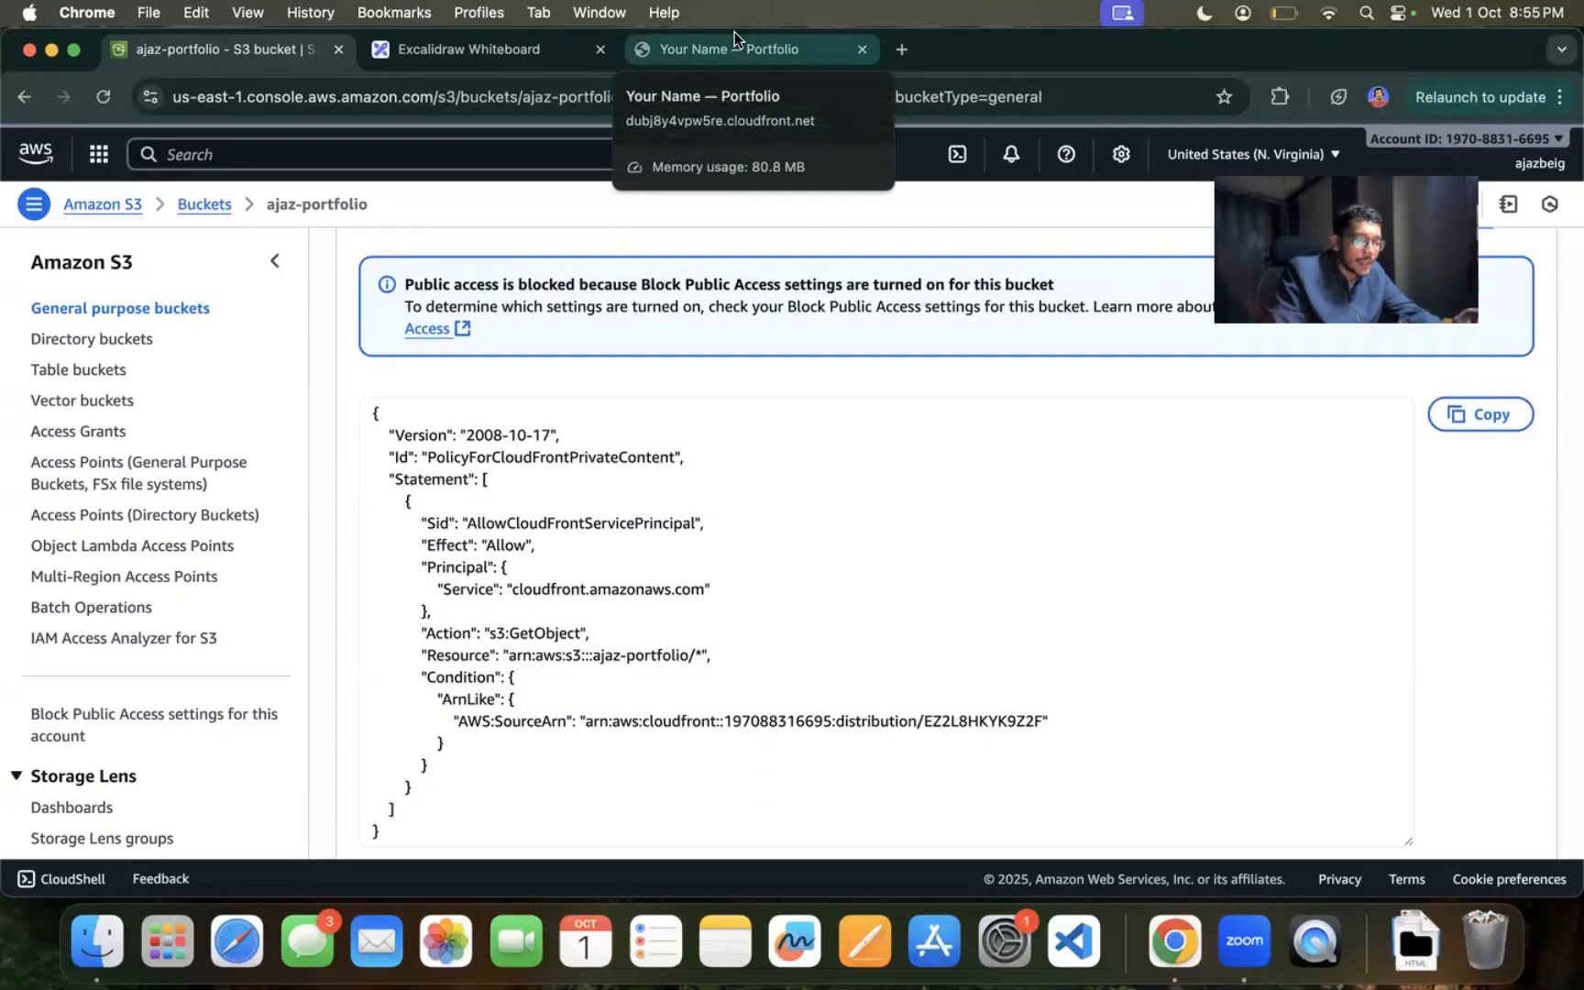
double_click(592, 523)
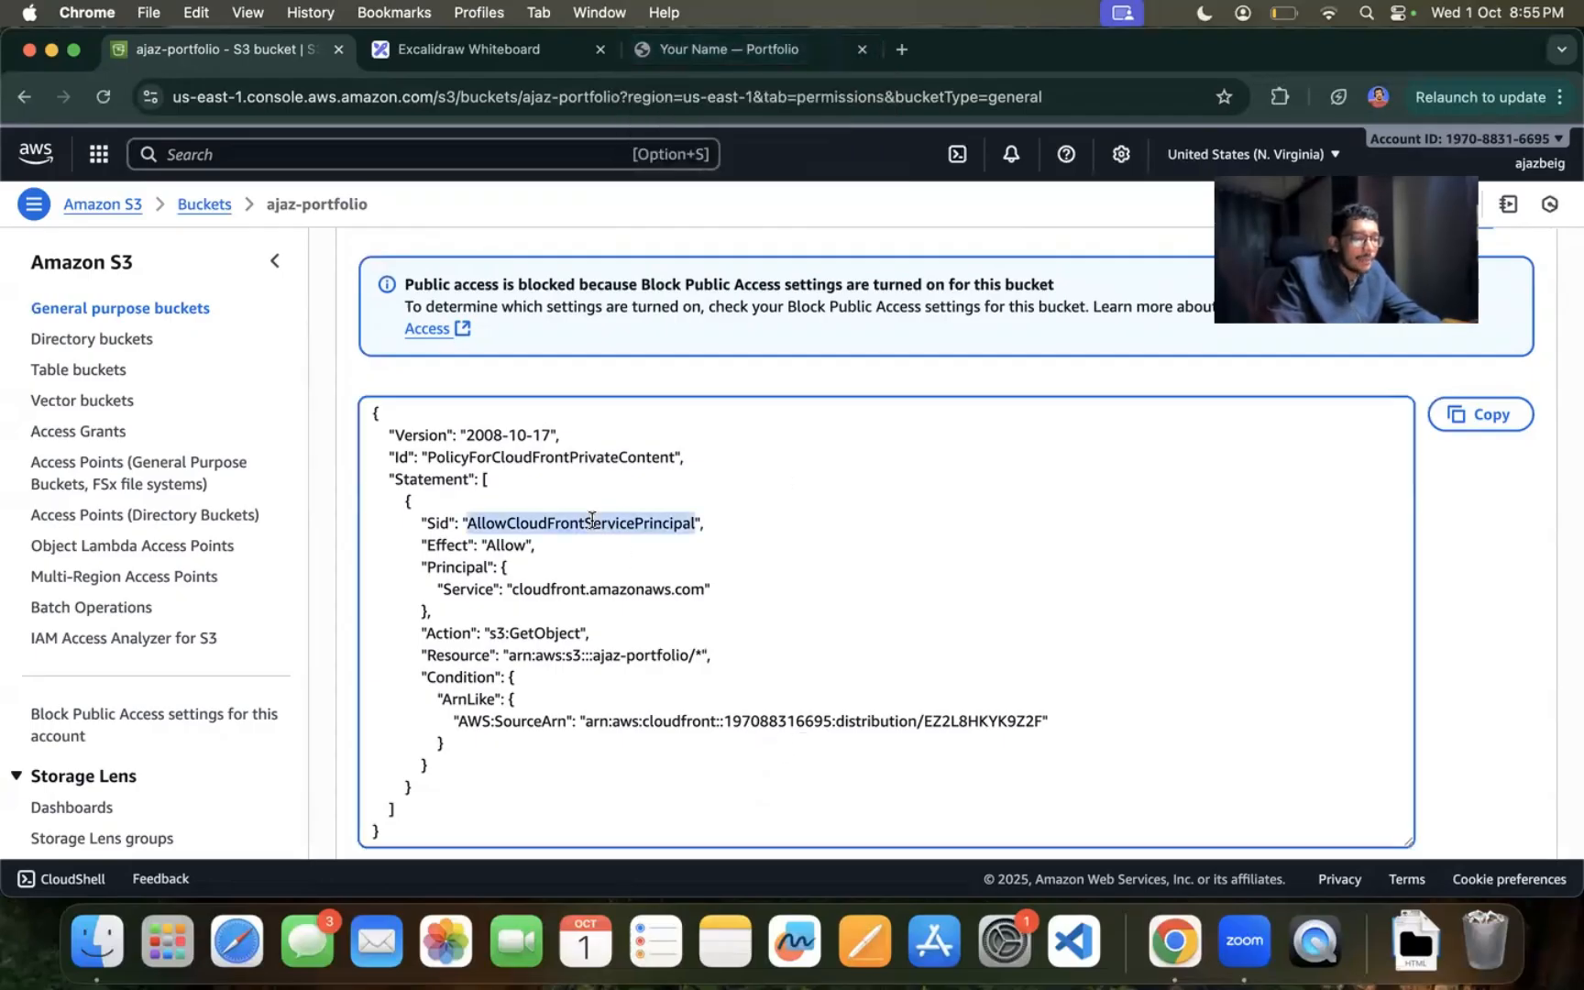
Step: Switch to the live portfolio website and look through the page down to its Projects section
click(739, 64)
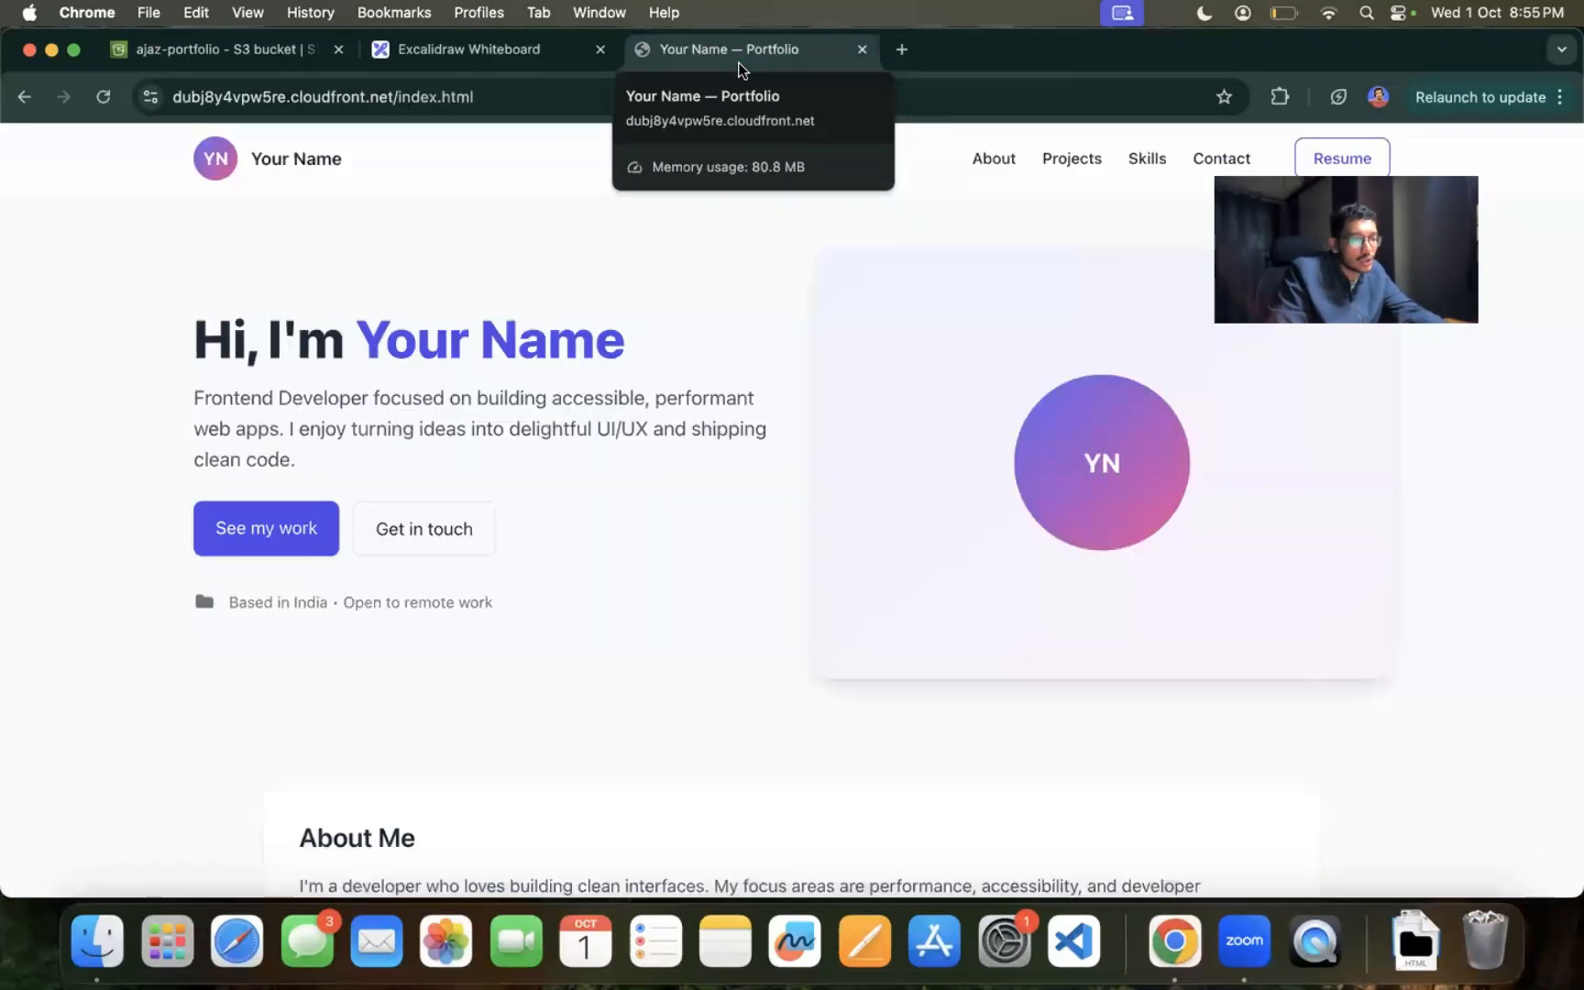
scroll(764, 565, down, 10)
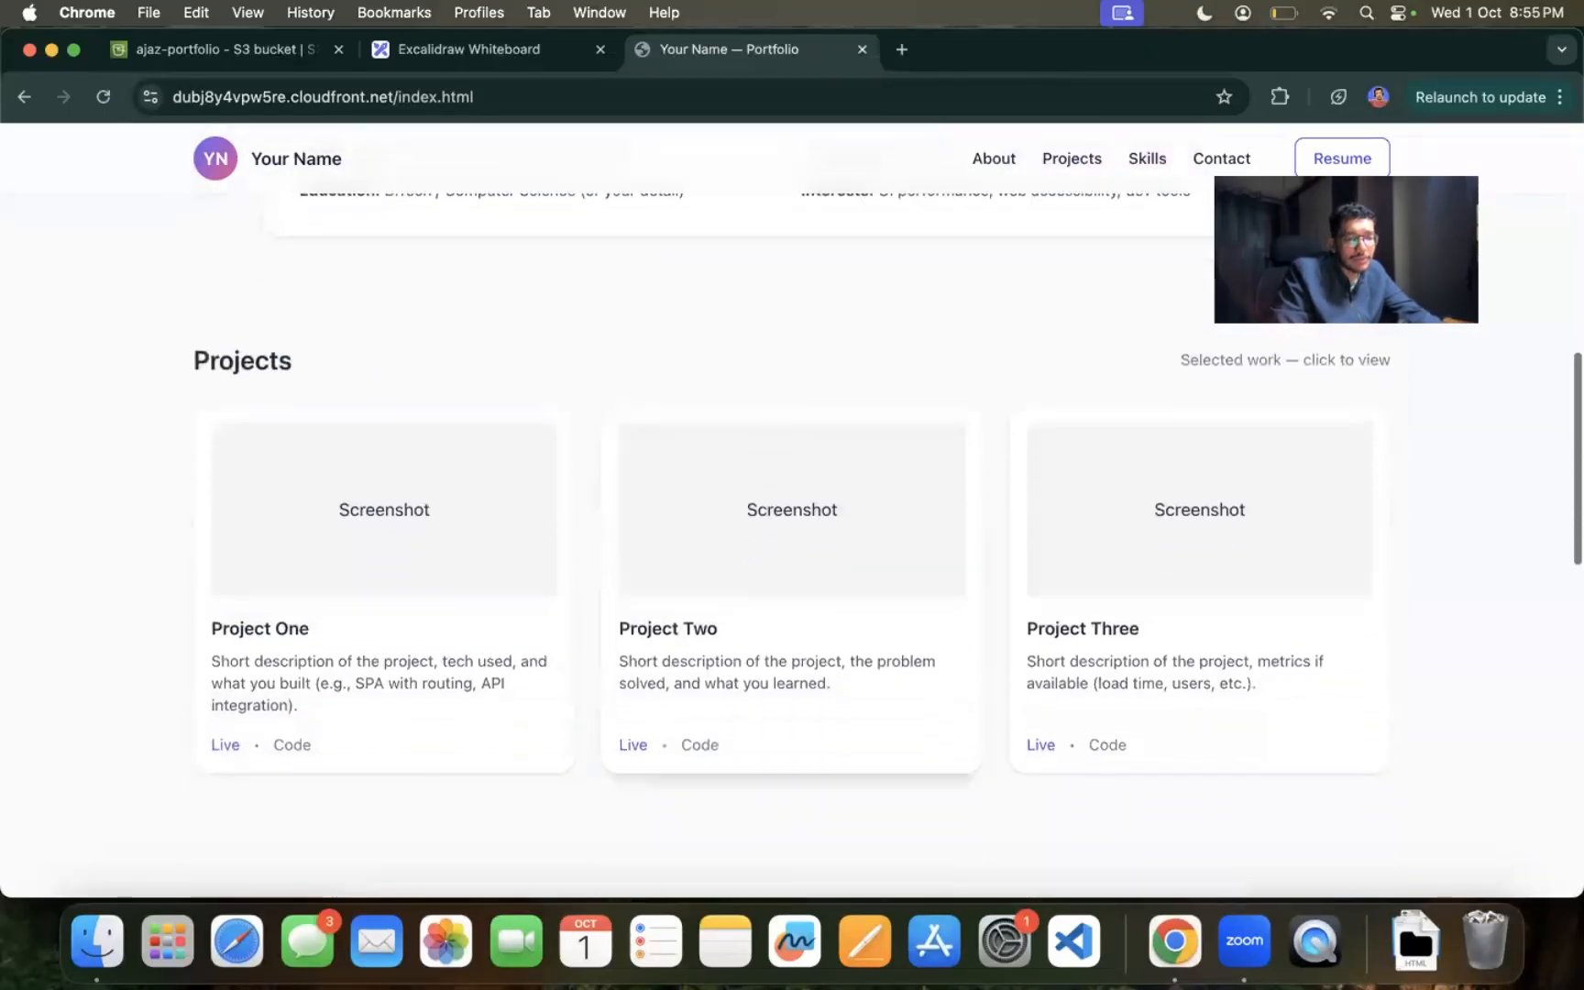